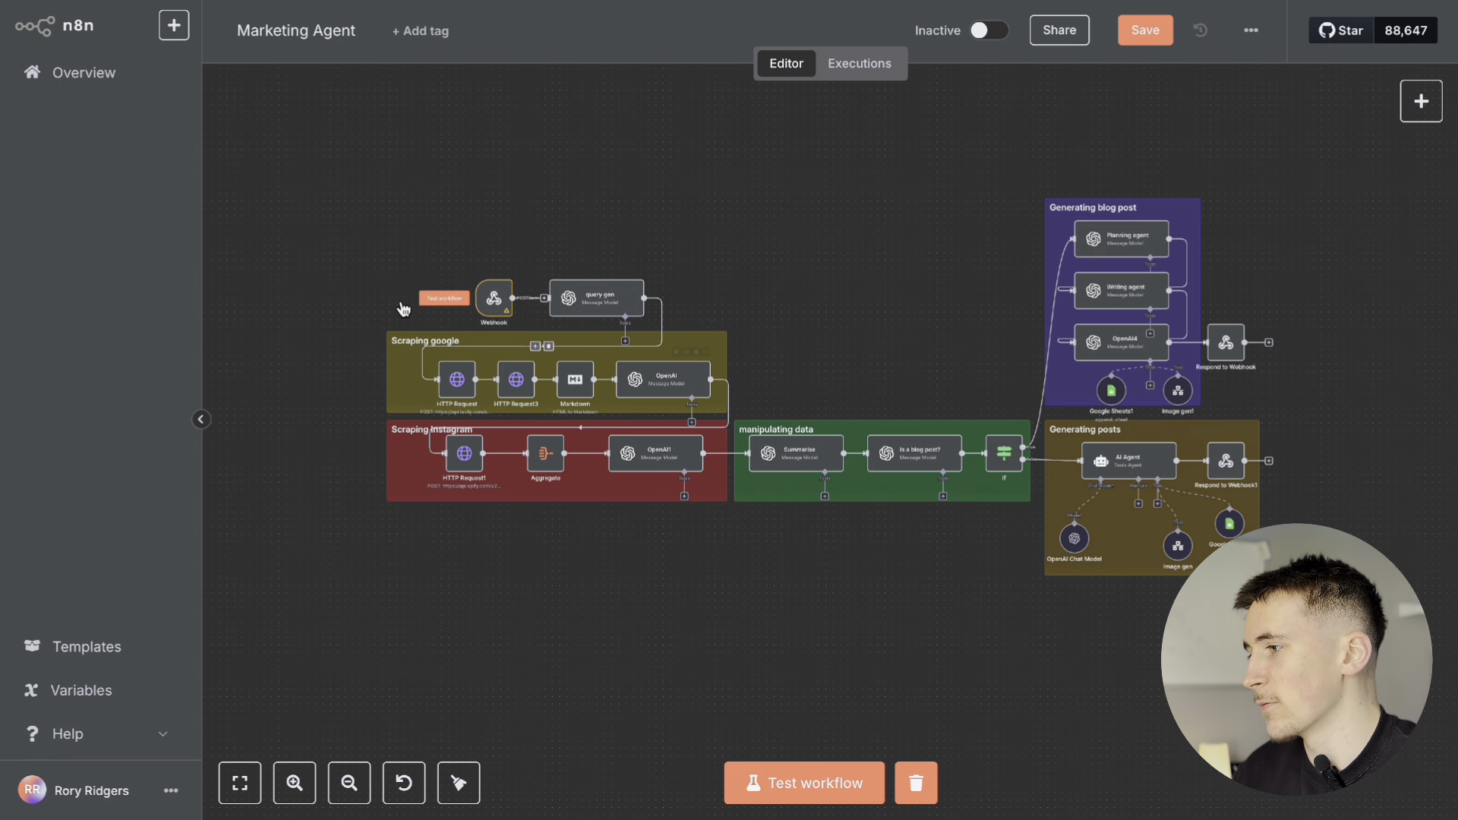
Step: Examine the Marketing Agent workflow's scraping, data manipulation, blog post and post generation sections, then the webhook trigger up close
scroll(405, 189, "left", 2)
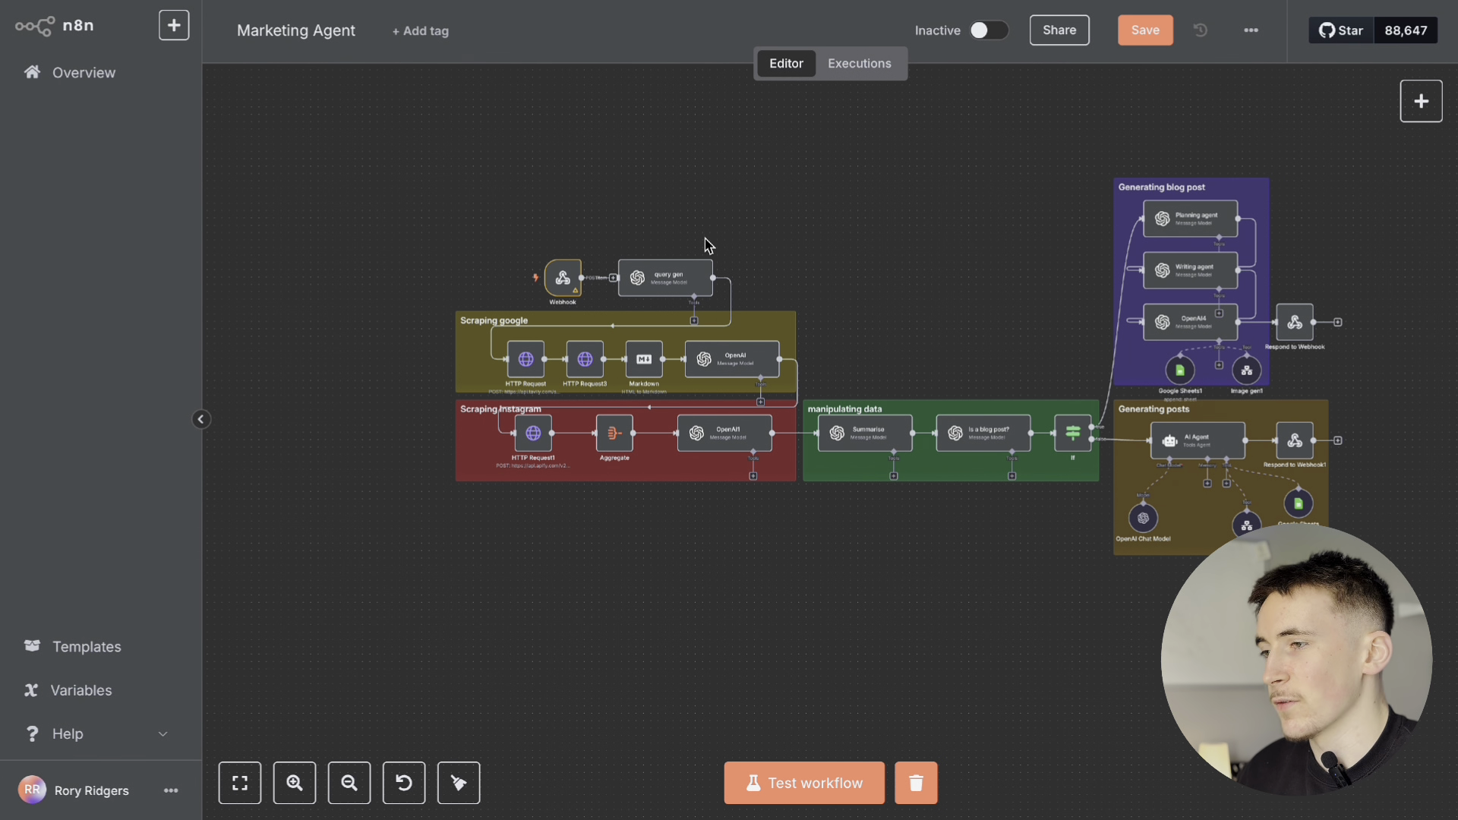
scroll(537, 350, "right", 2)
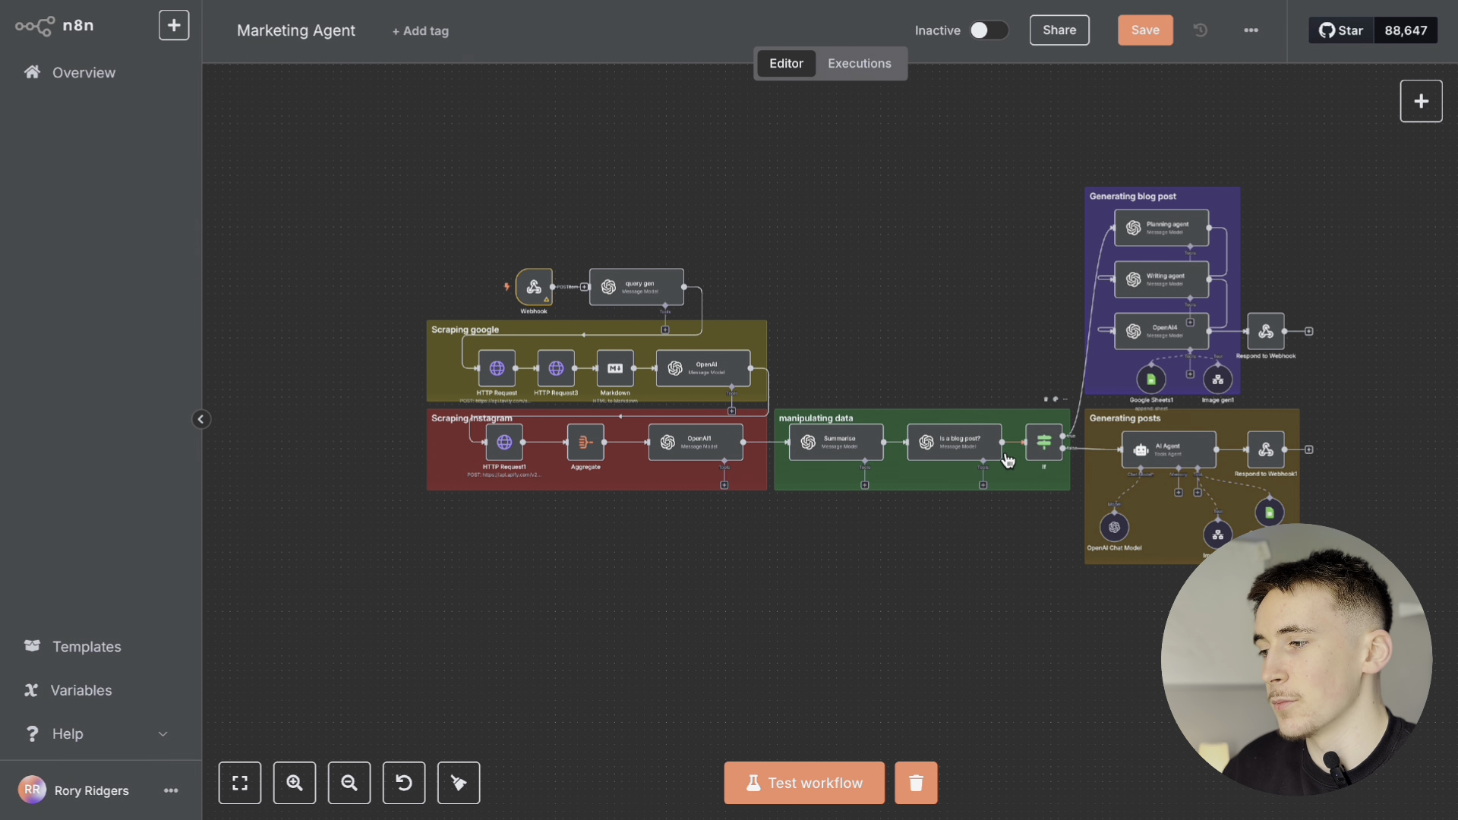
scroll(1006, 460, "right", 2)
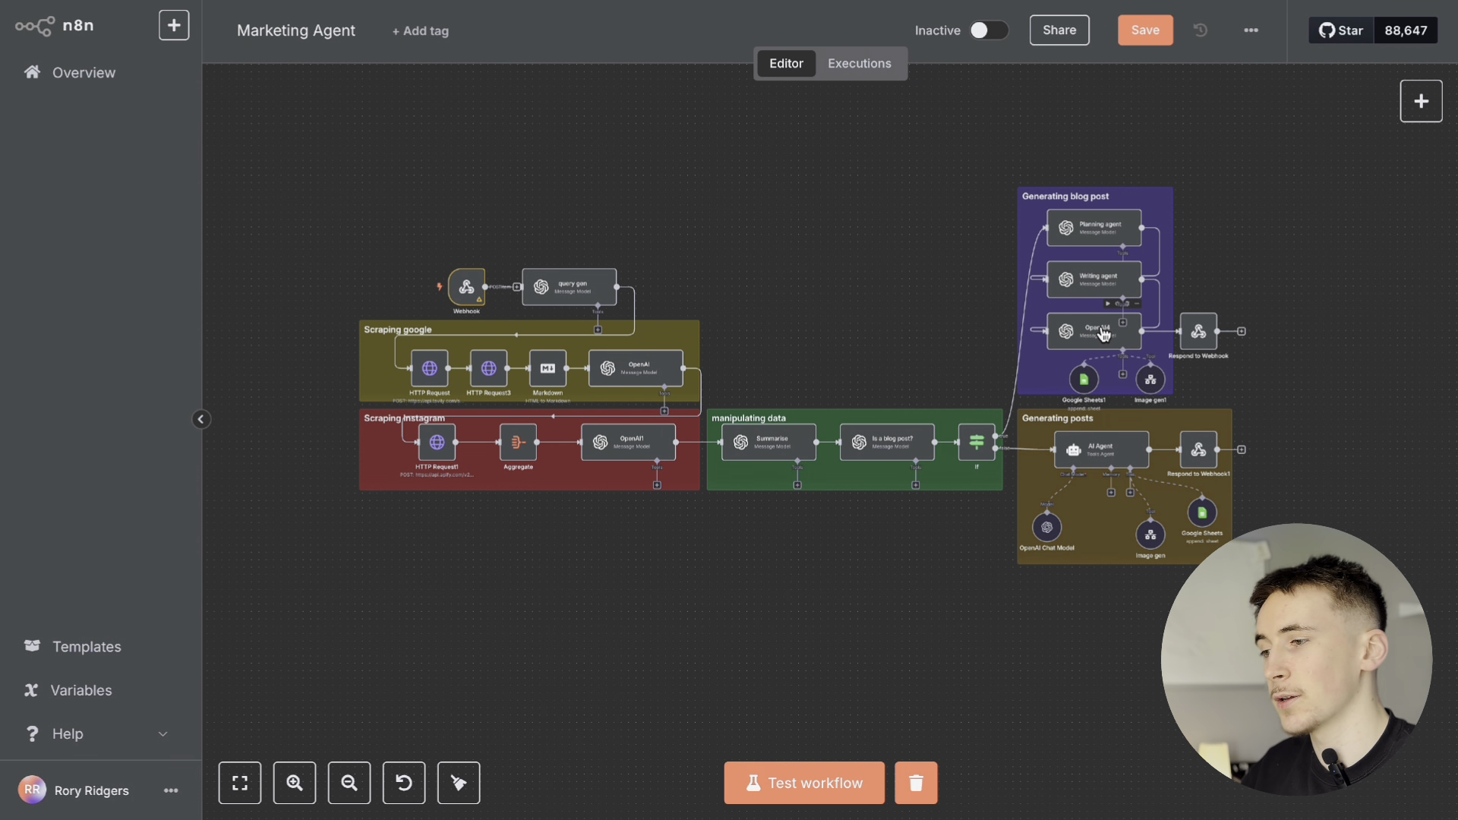
scroll(1106, 334, "down", 1)
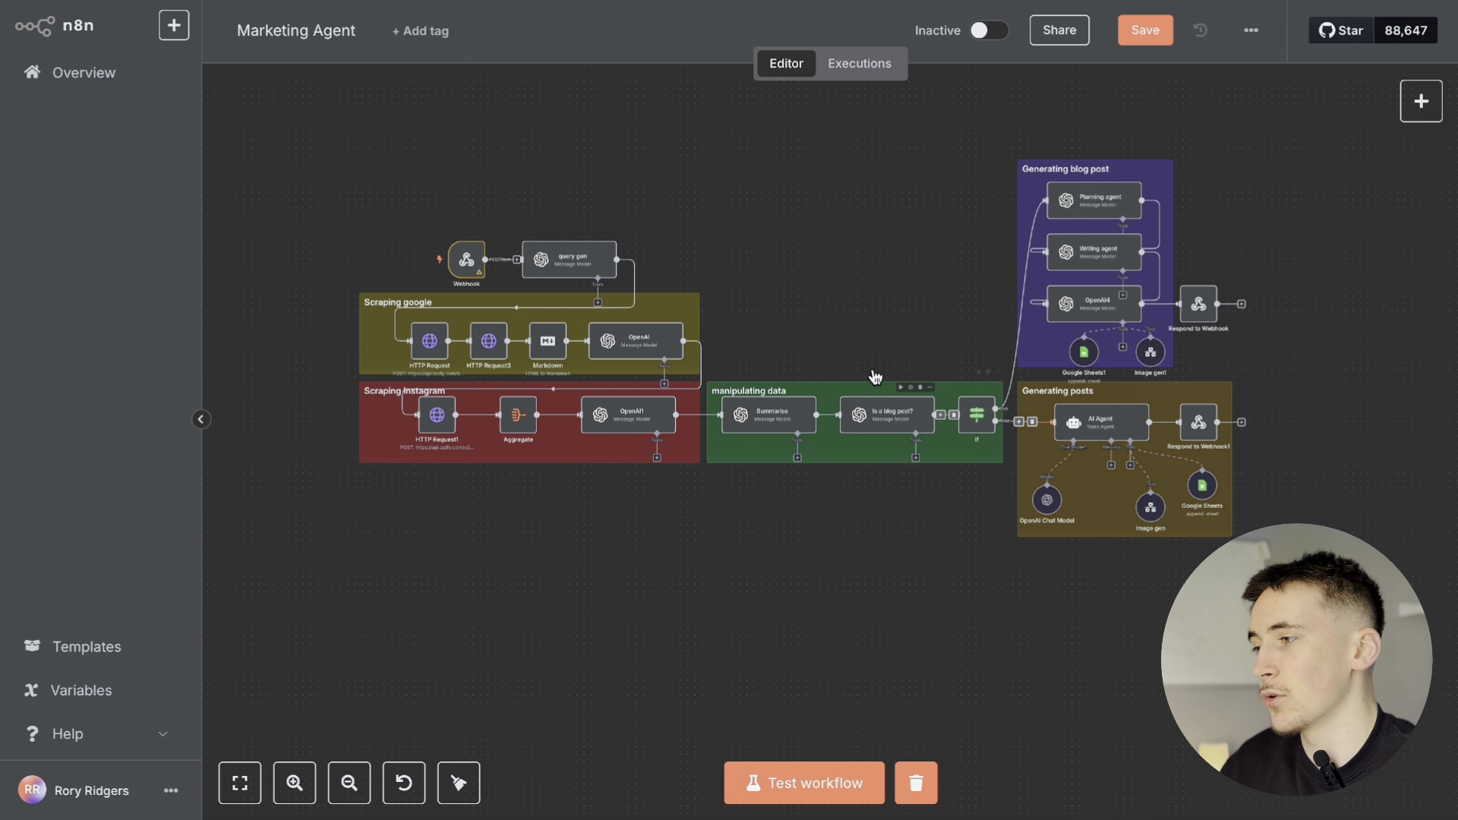
left_click(295, 783)
left_click(295, 783)
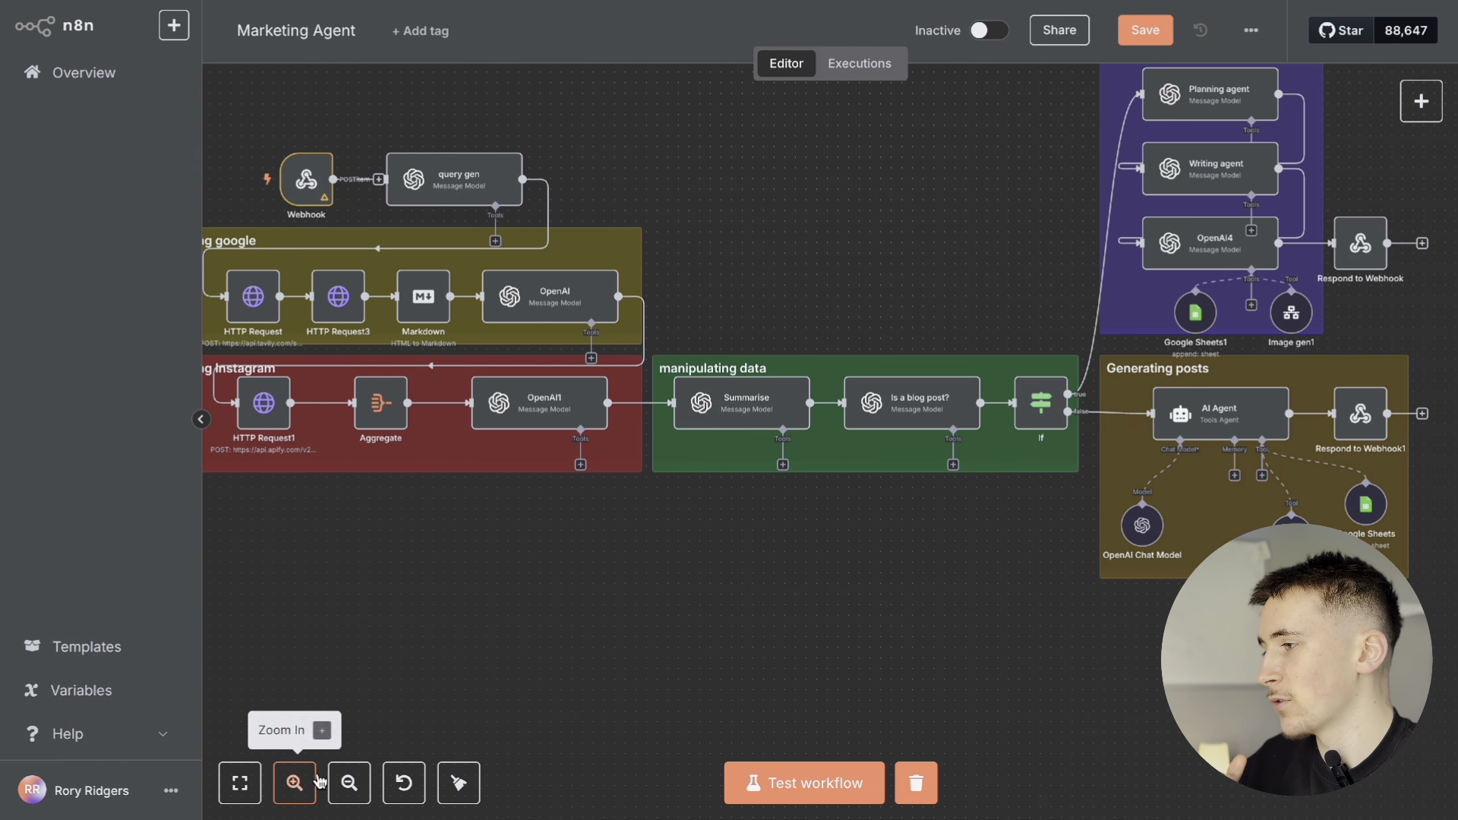
scroll(508, 601, "up", 3)
scroll(701, 434, "left", 4)
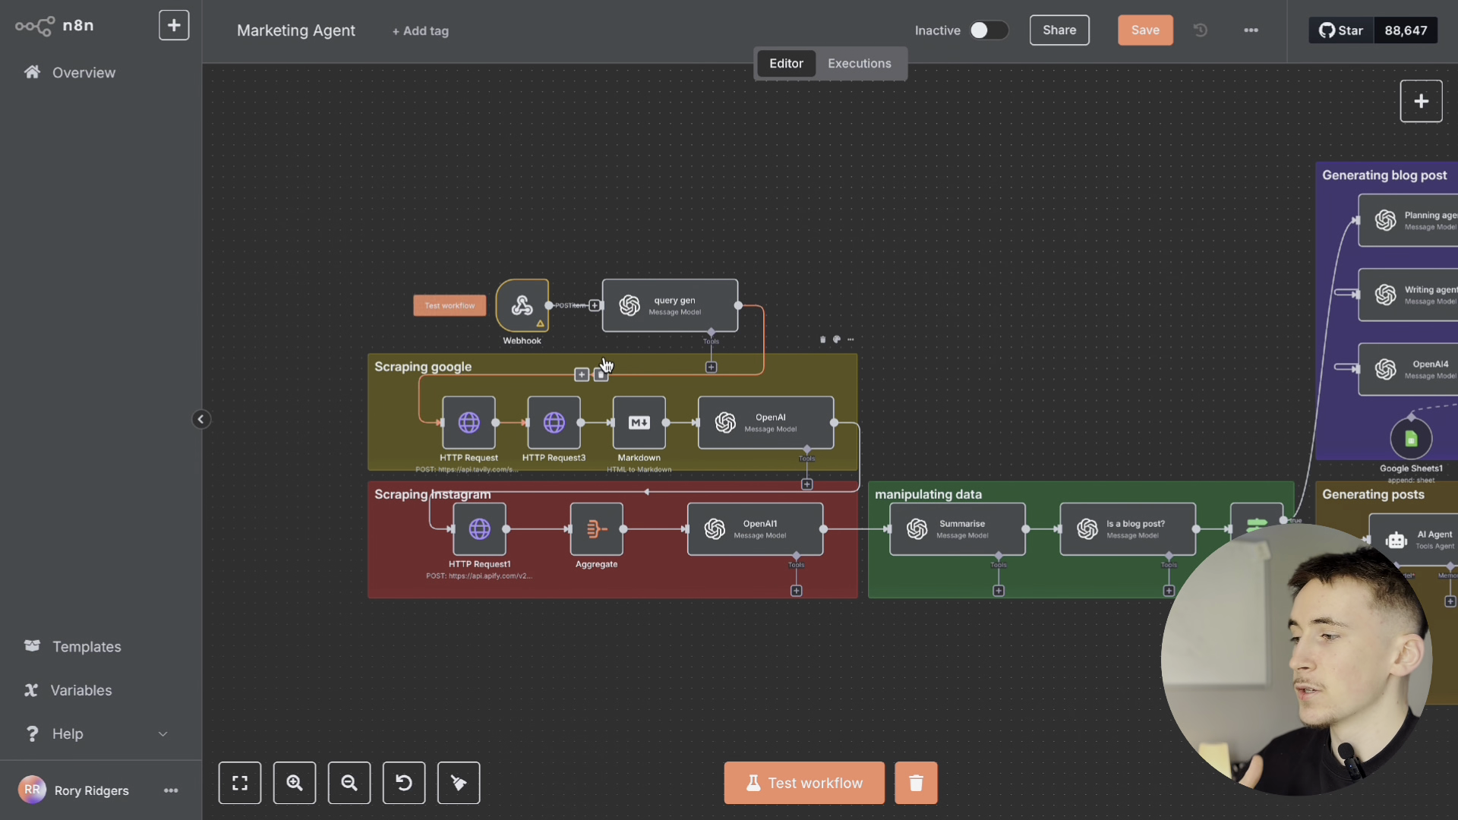
mouse_move(492, 290)
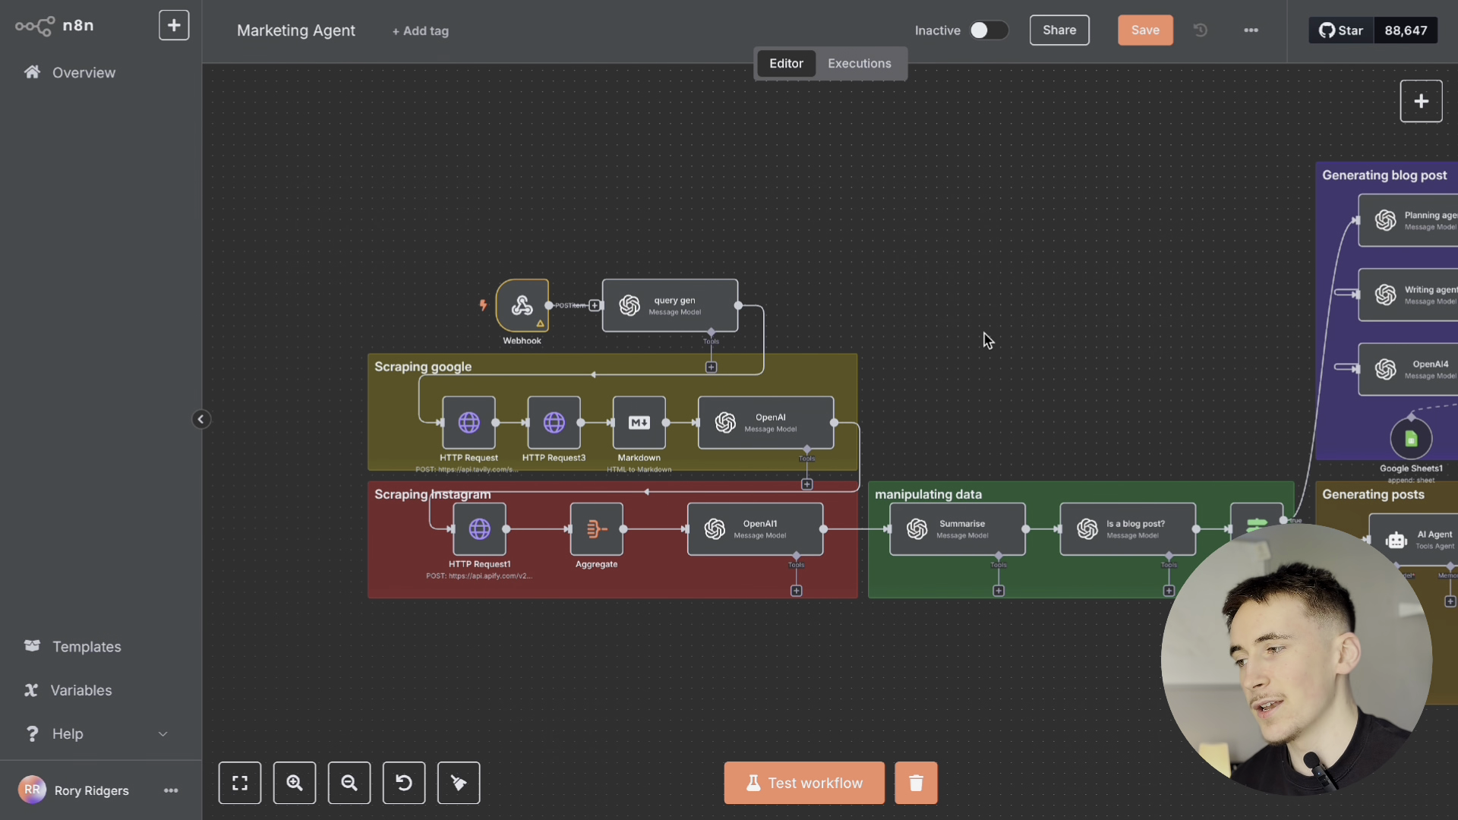
Step: Review the query gen node's model, user prompt expression and second prompt, and return to the canvas
mouse_move(673, 309)
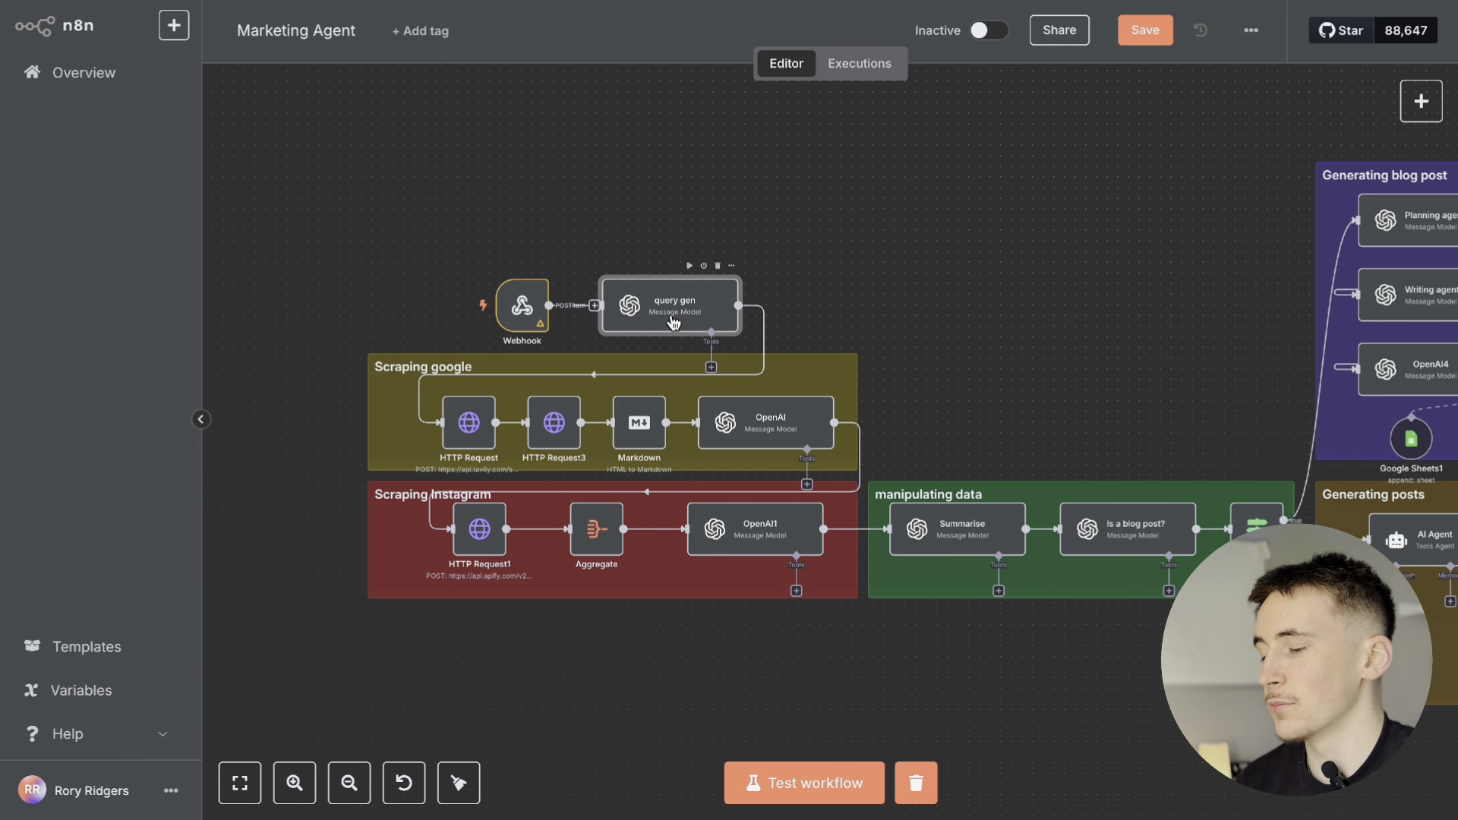
double_click(671, 322)
scroll(799, 442, "down", 1)
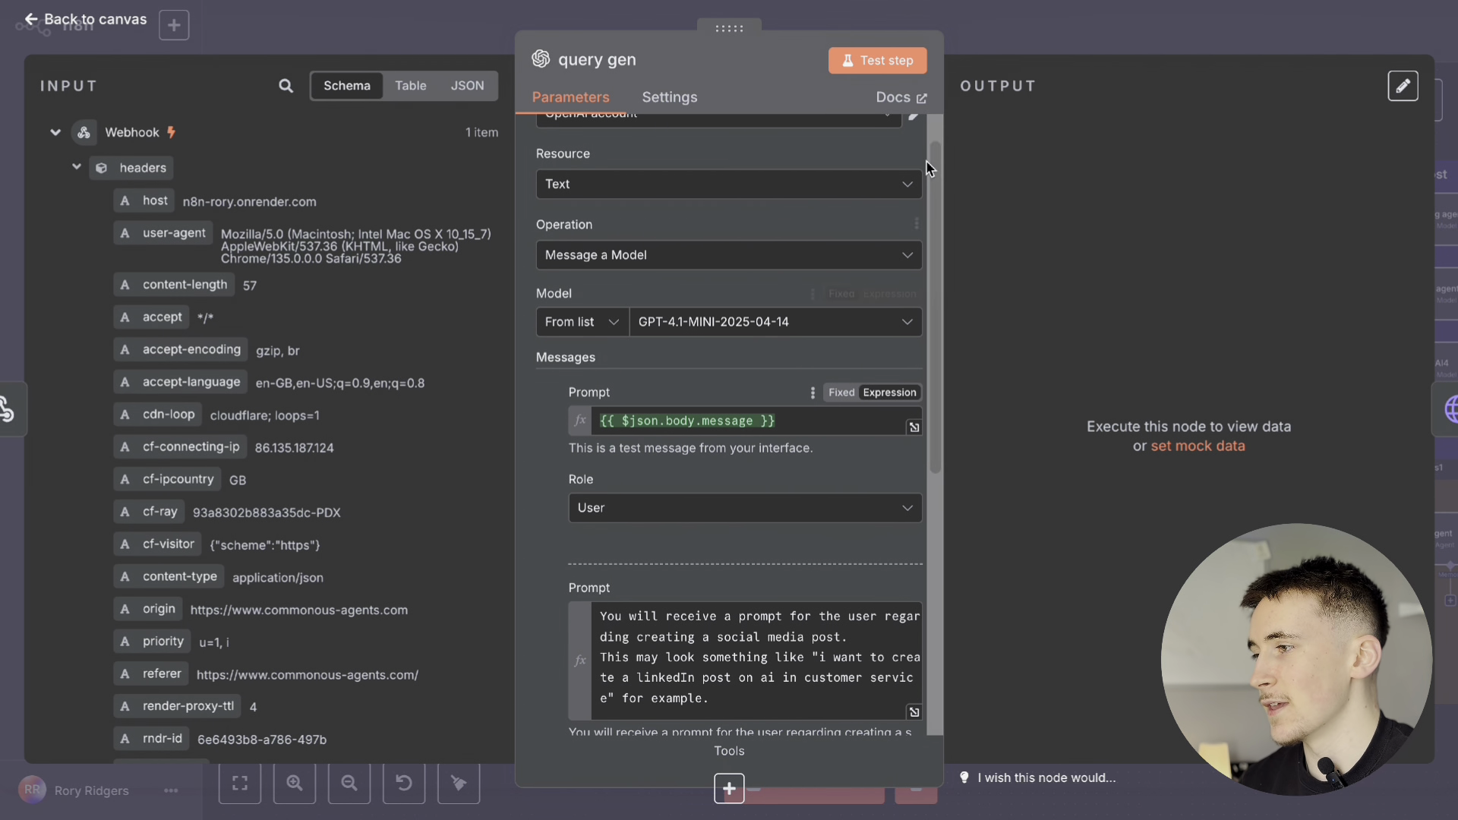
left_click(998, 29)
double_click(666, 316)
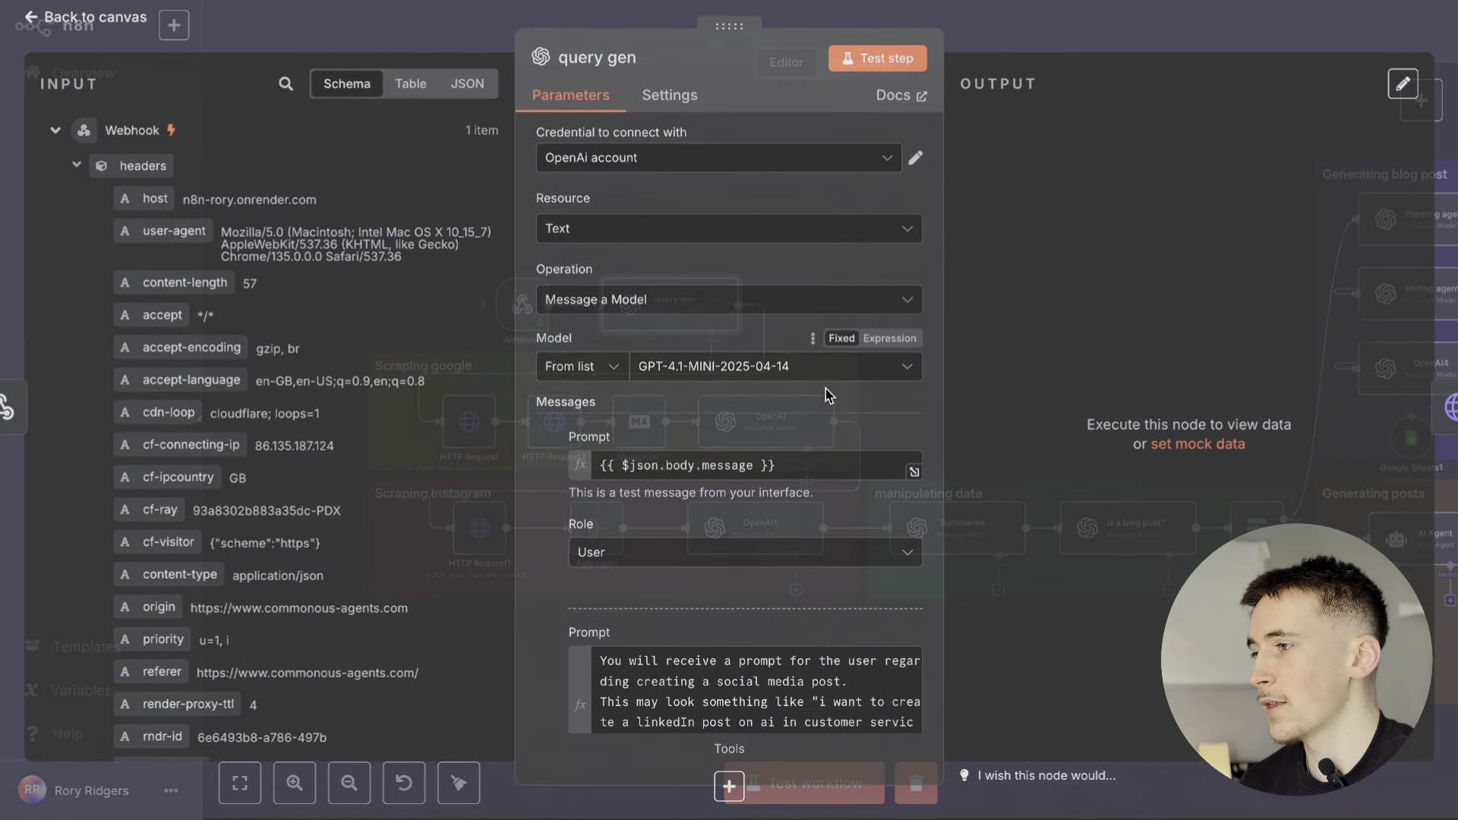
scroll(729, 341, "down", 1)
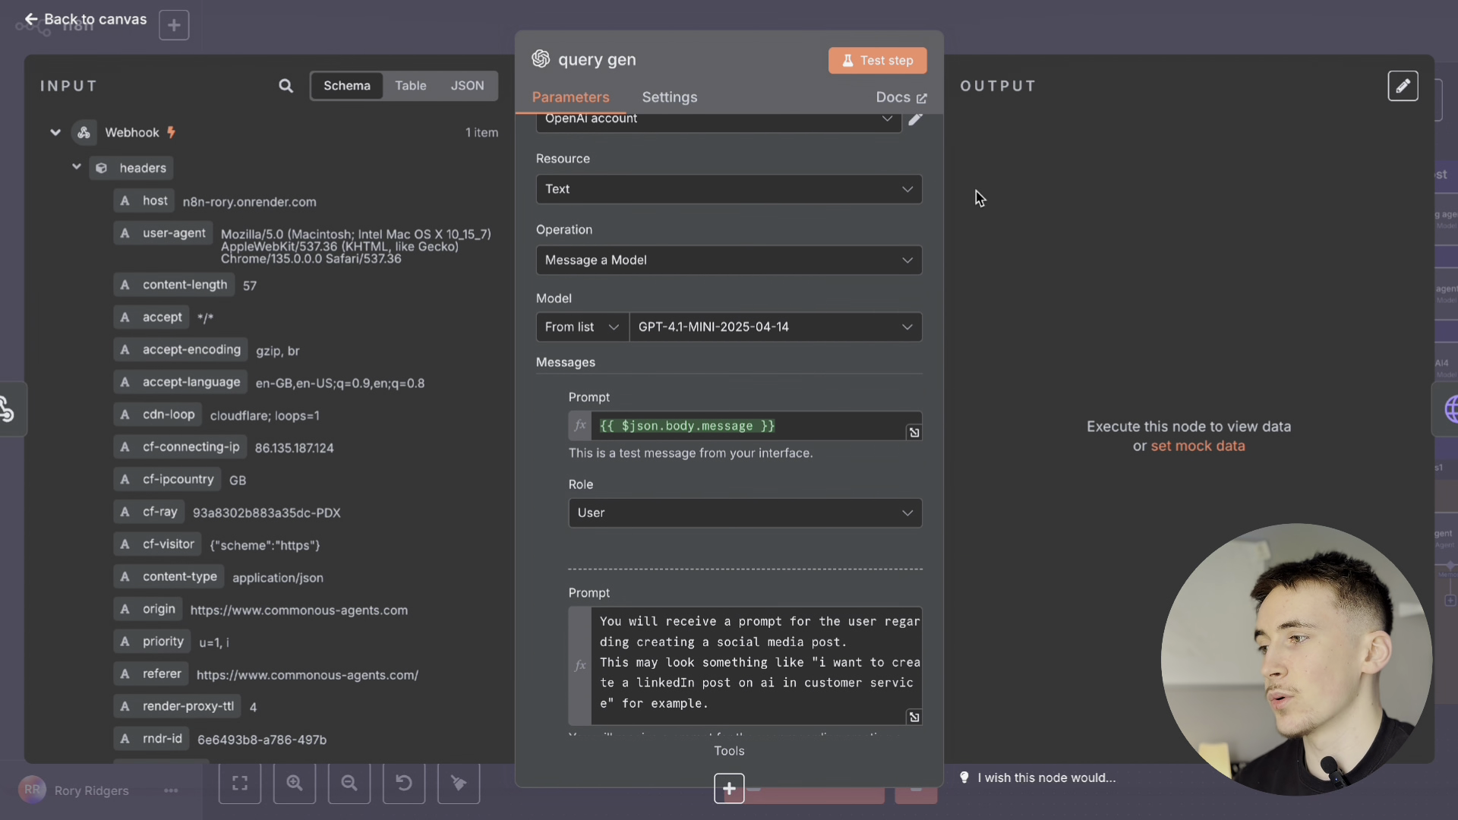
scroll(848, 266, "up", 1)
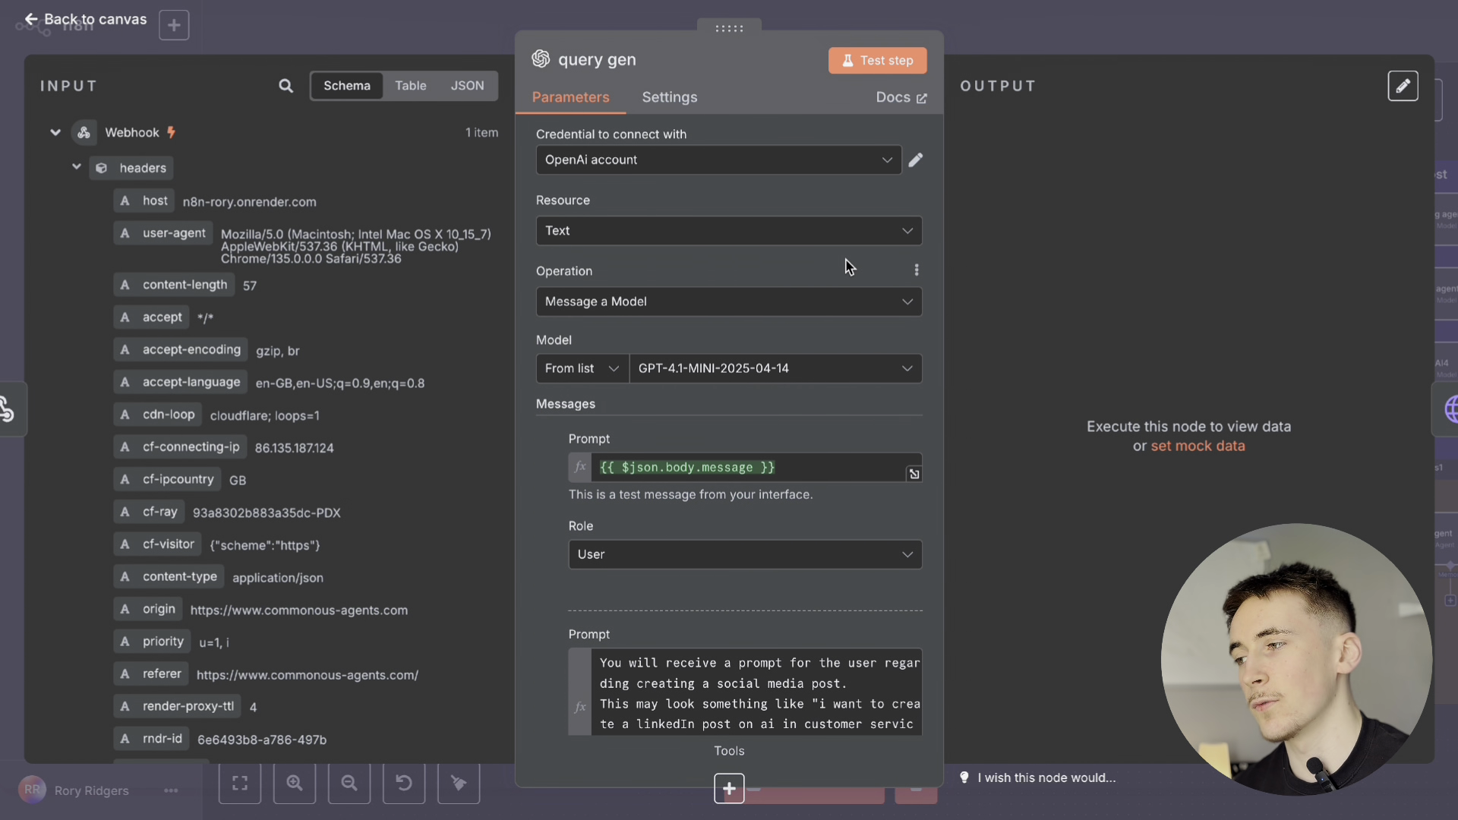
left_click(979, 50)
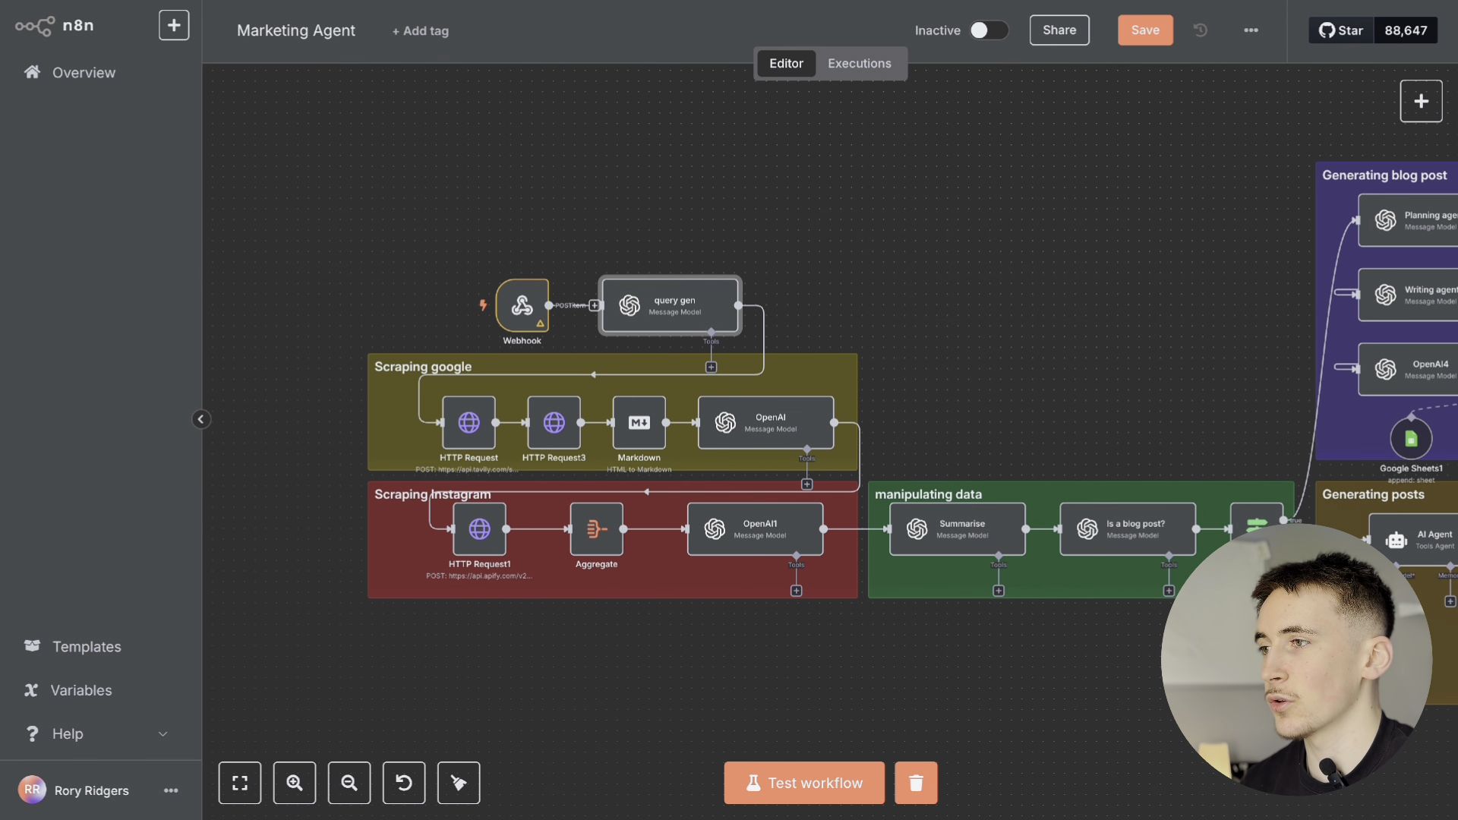
Step: Open tavily.com in a new browser tab and go to the account login
key("super+t")
type("tavily.com")
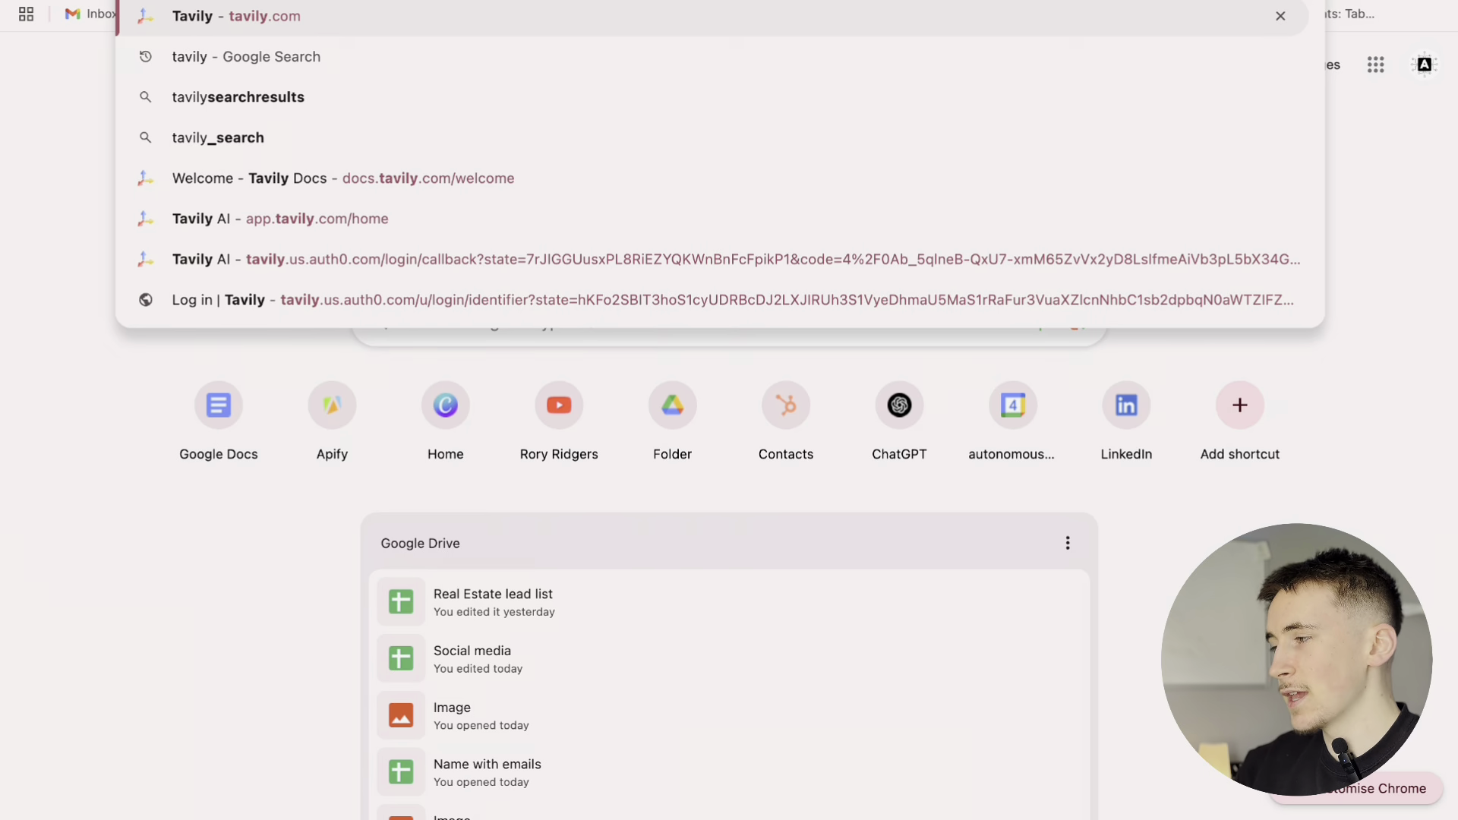
key("Return")
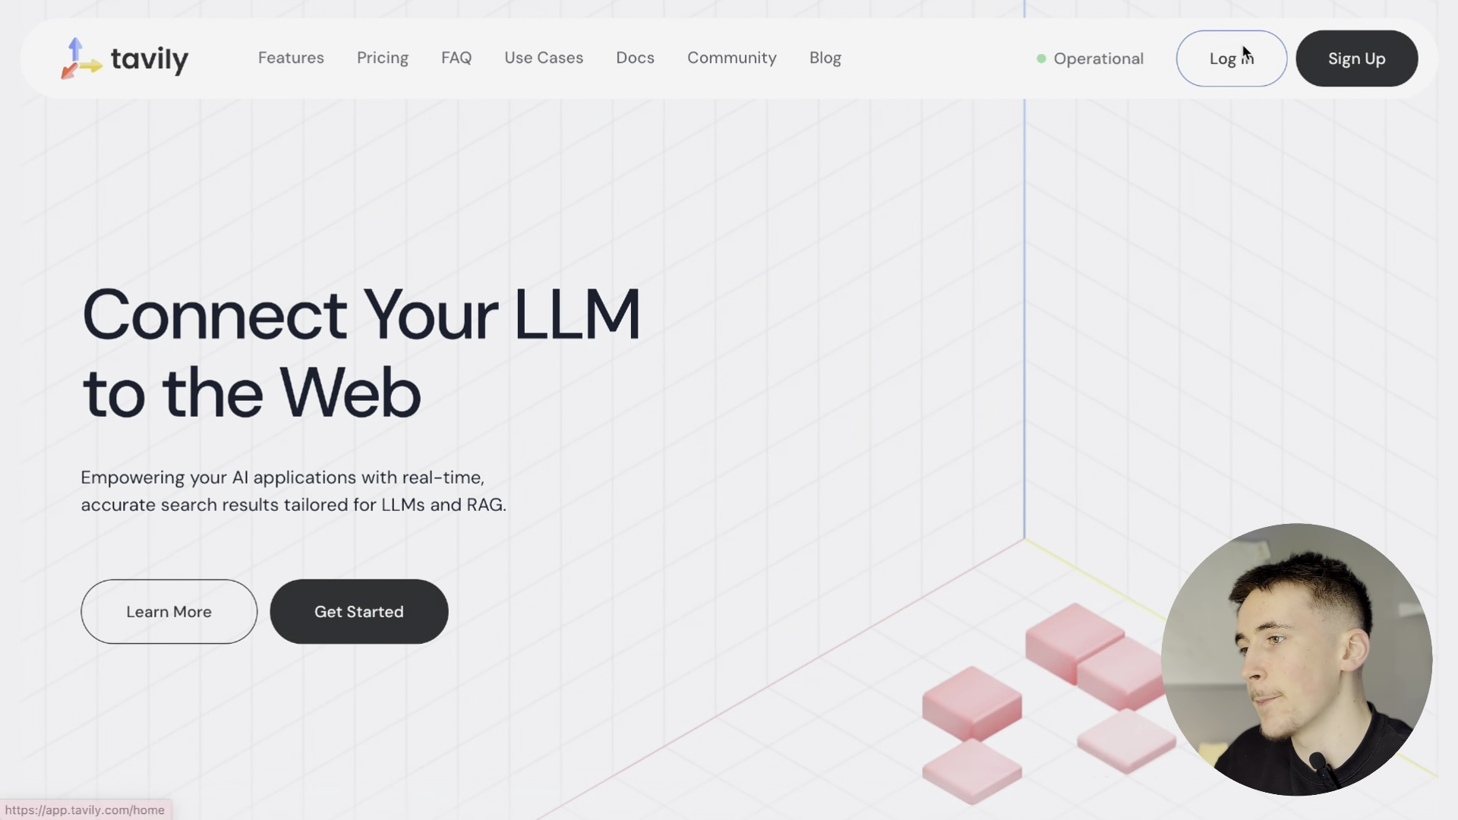
left_click(1233, 67)
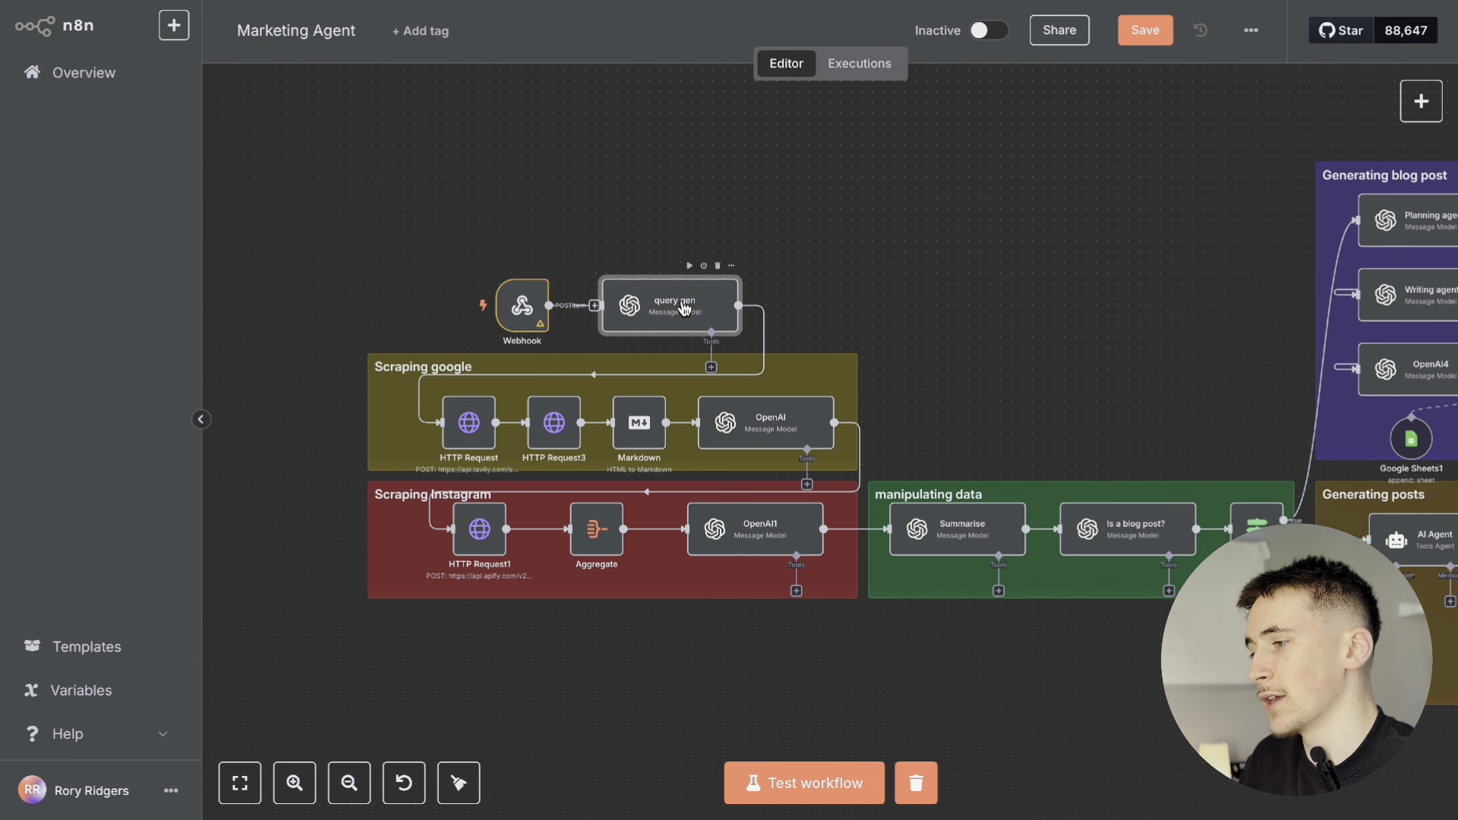
Step: Open the first HTTP Request node in the Scraping google section and find the endpoint URL in Tavily's Search API reference cURL example
double_click(467, 422)
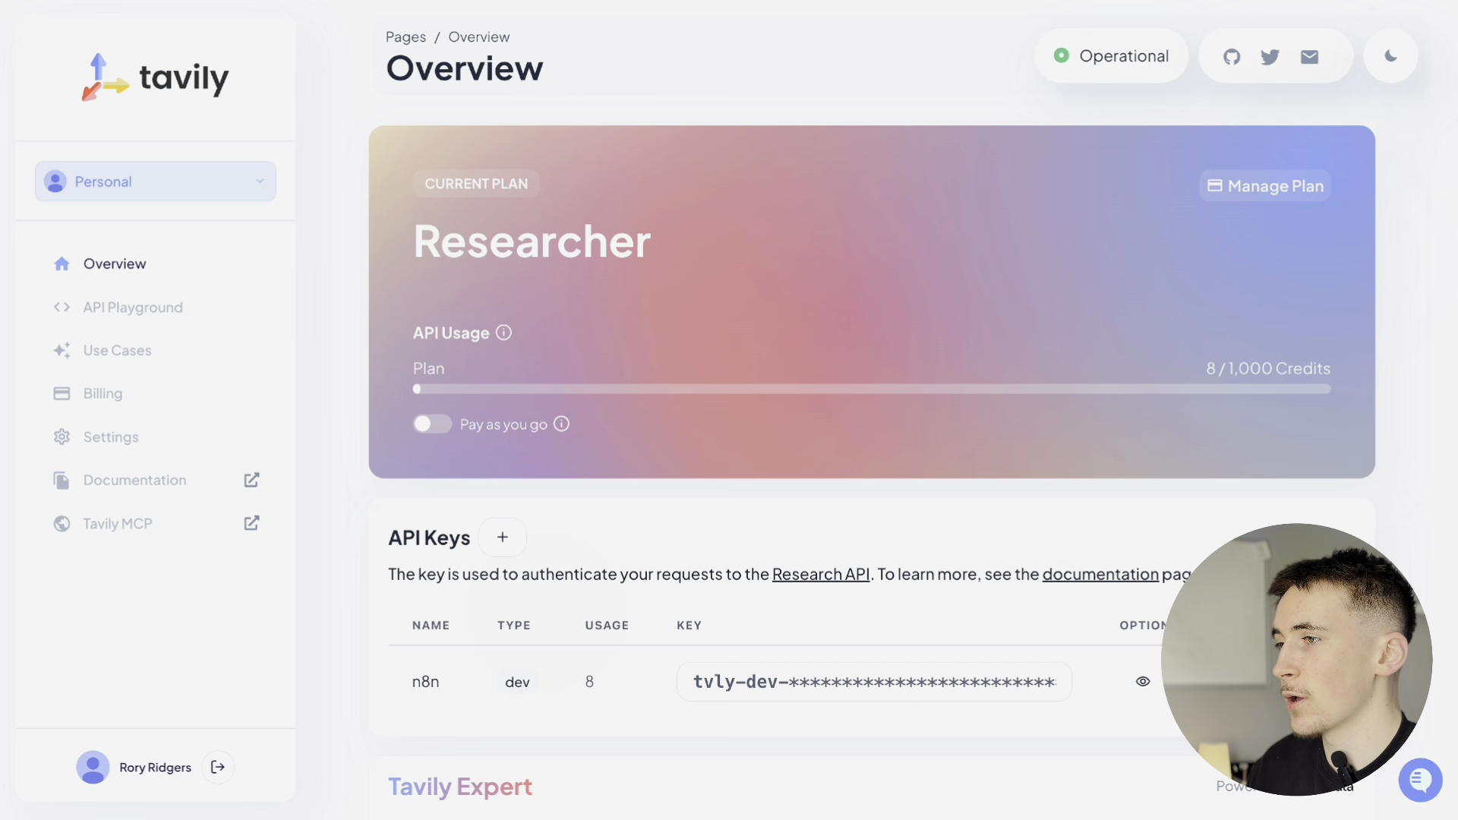
left_click(165, 480)
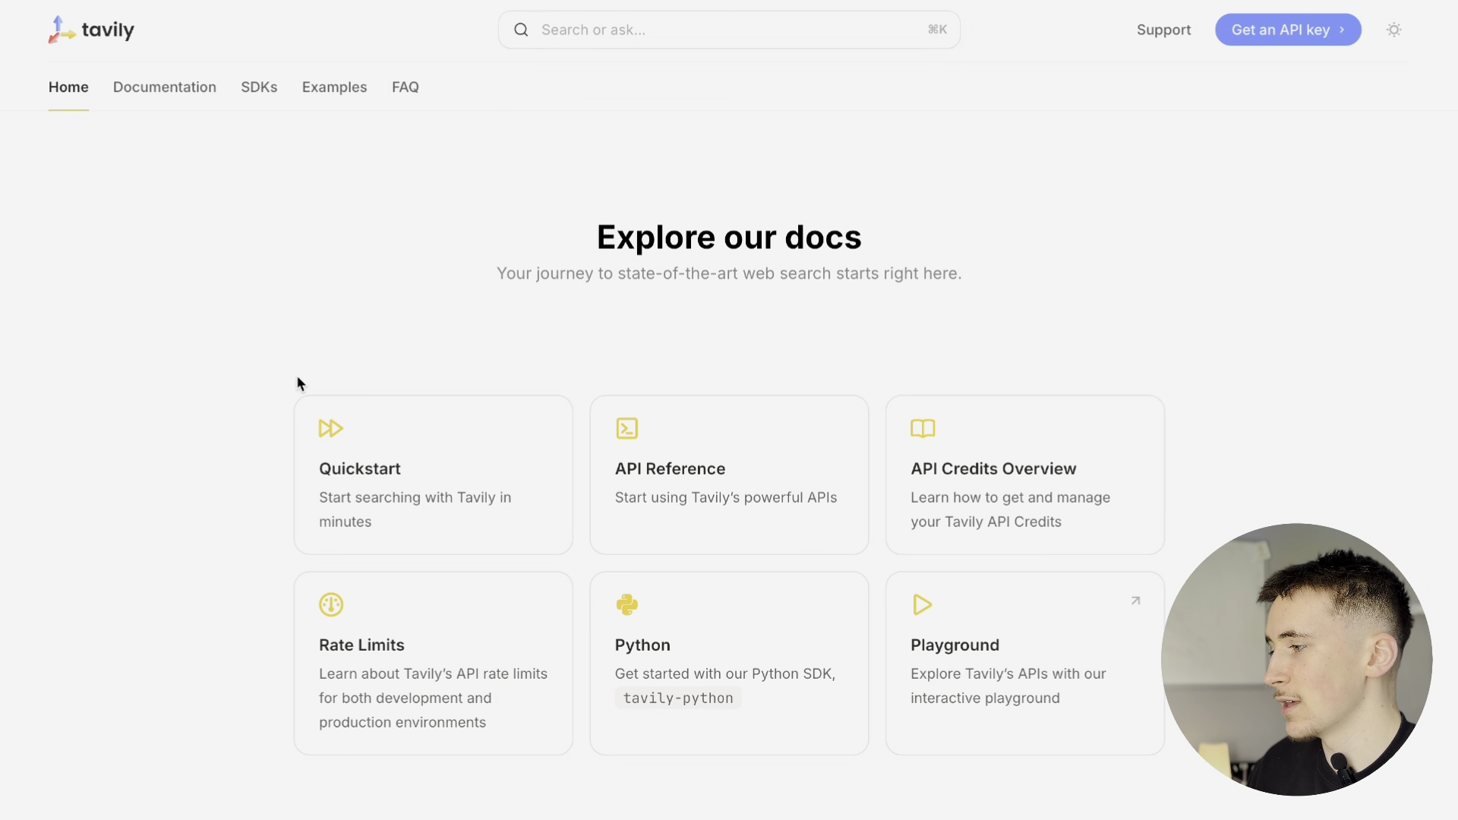
left_click(617, 457)
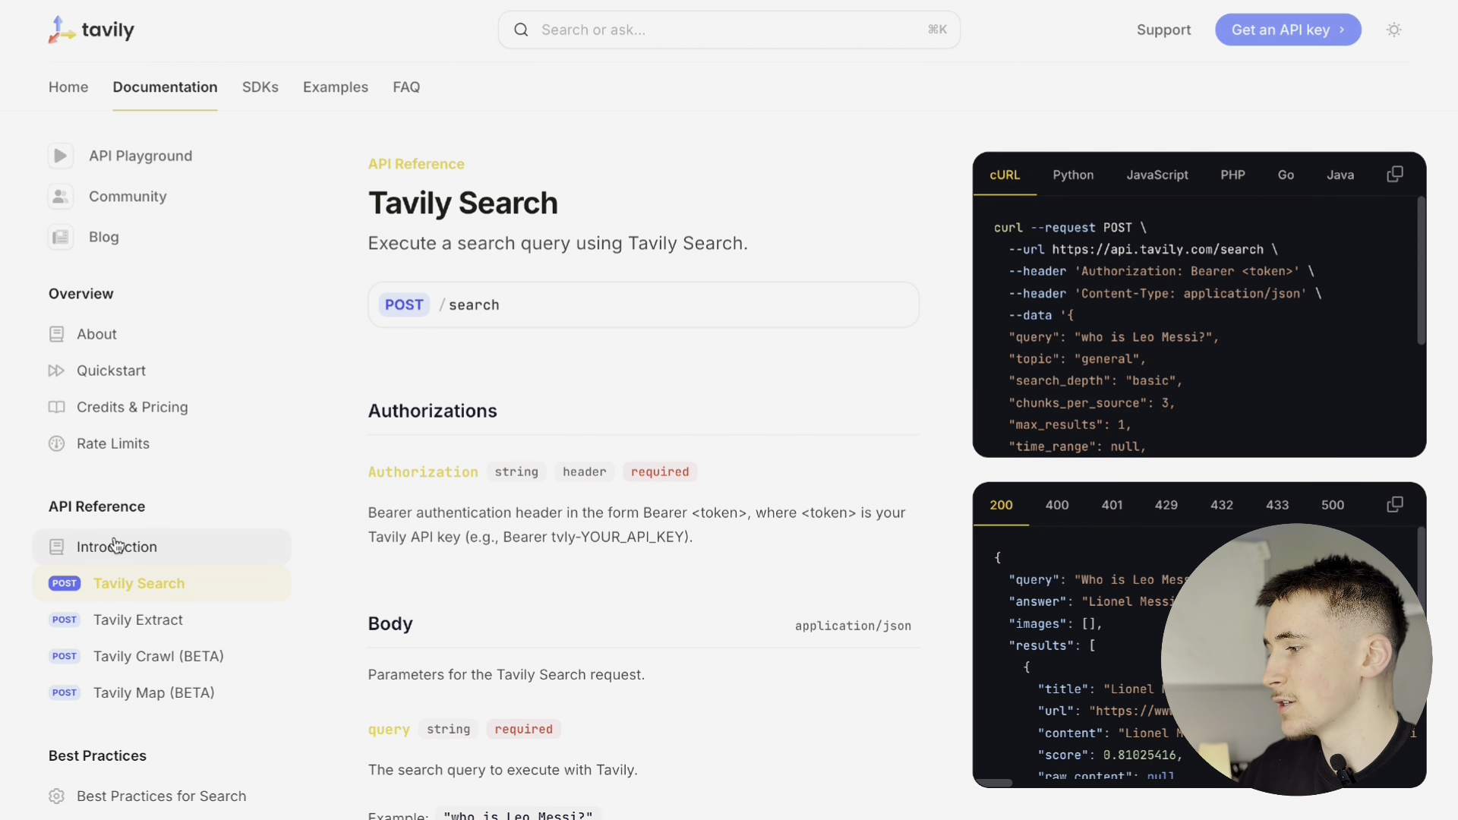
left_click_drag(1162, 407, 1264, 249)
left_click(1129, 287)
double_click(1131, 225)
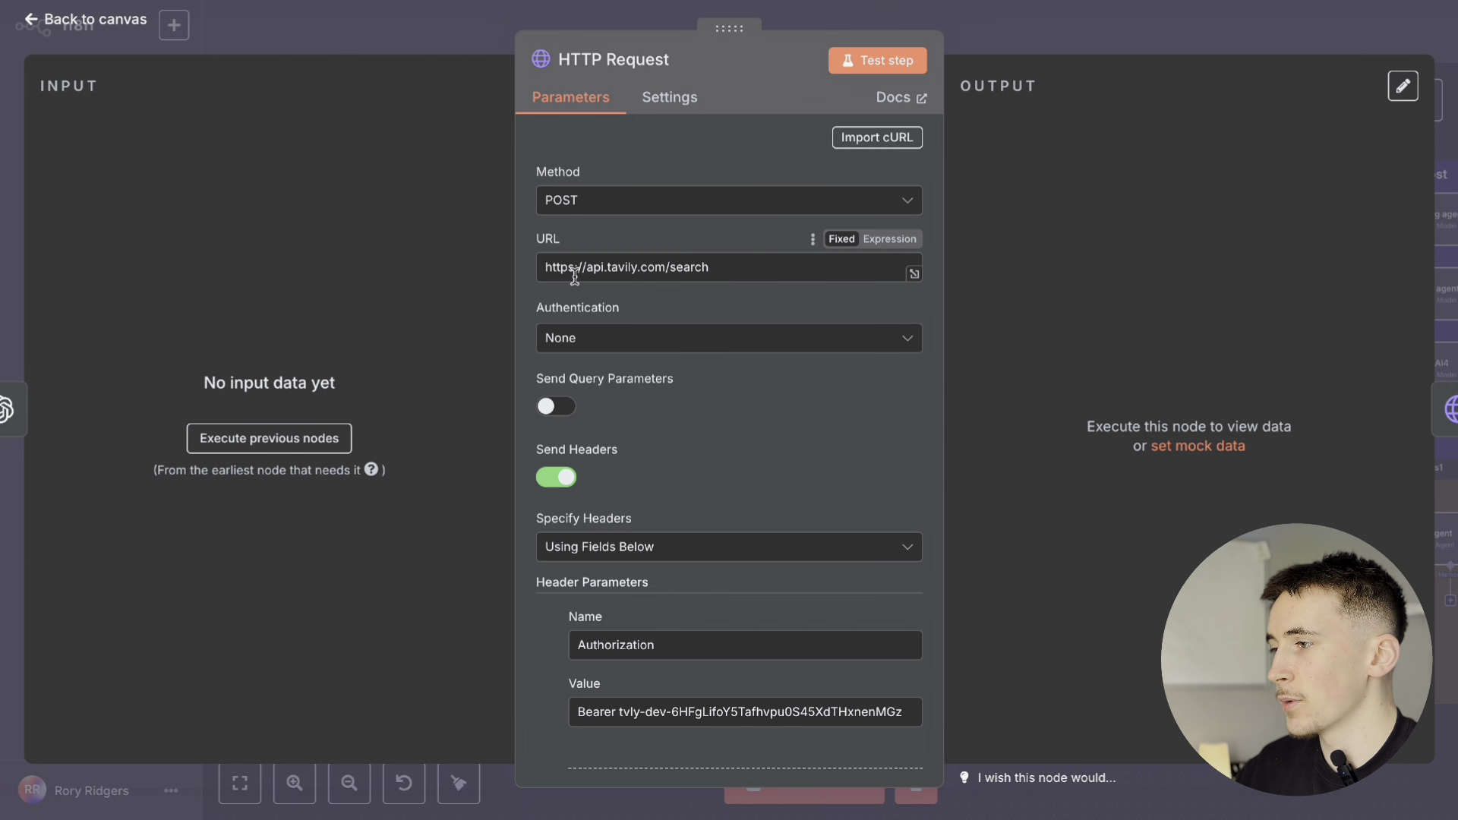
Step: Review the HTTP Request node's headers and body settings, and expand its JSON body in the expression editor
scroll(699, 312, "down", 5)
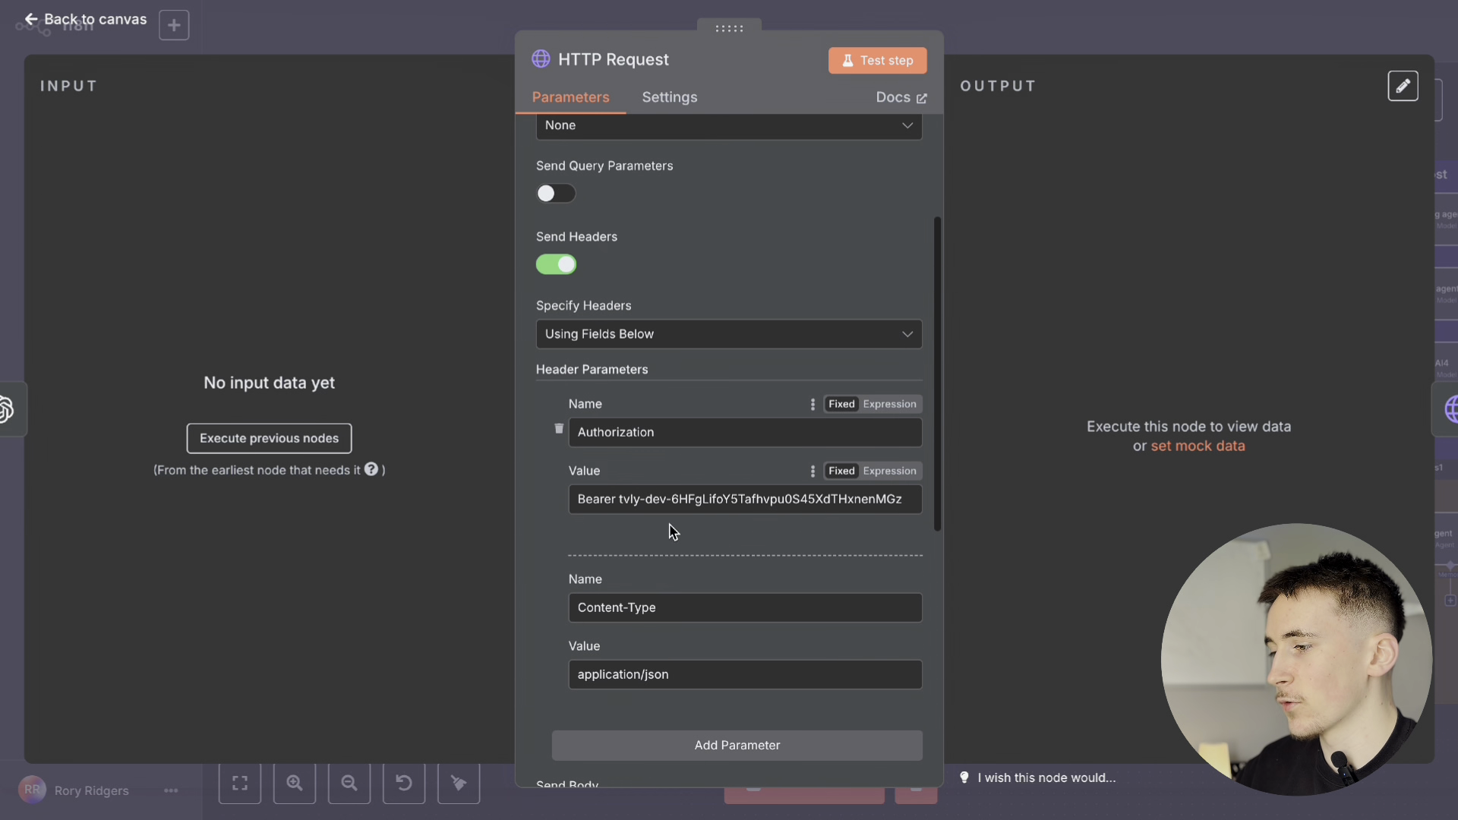
scroll(699, 452, "down", 7)
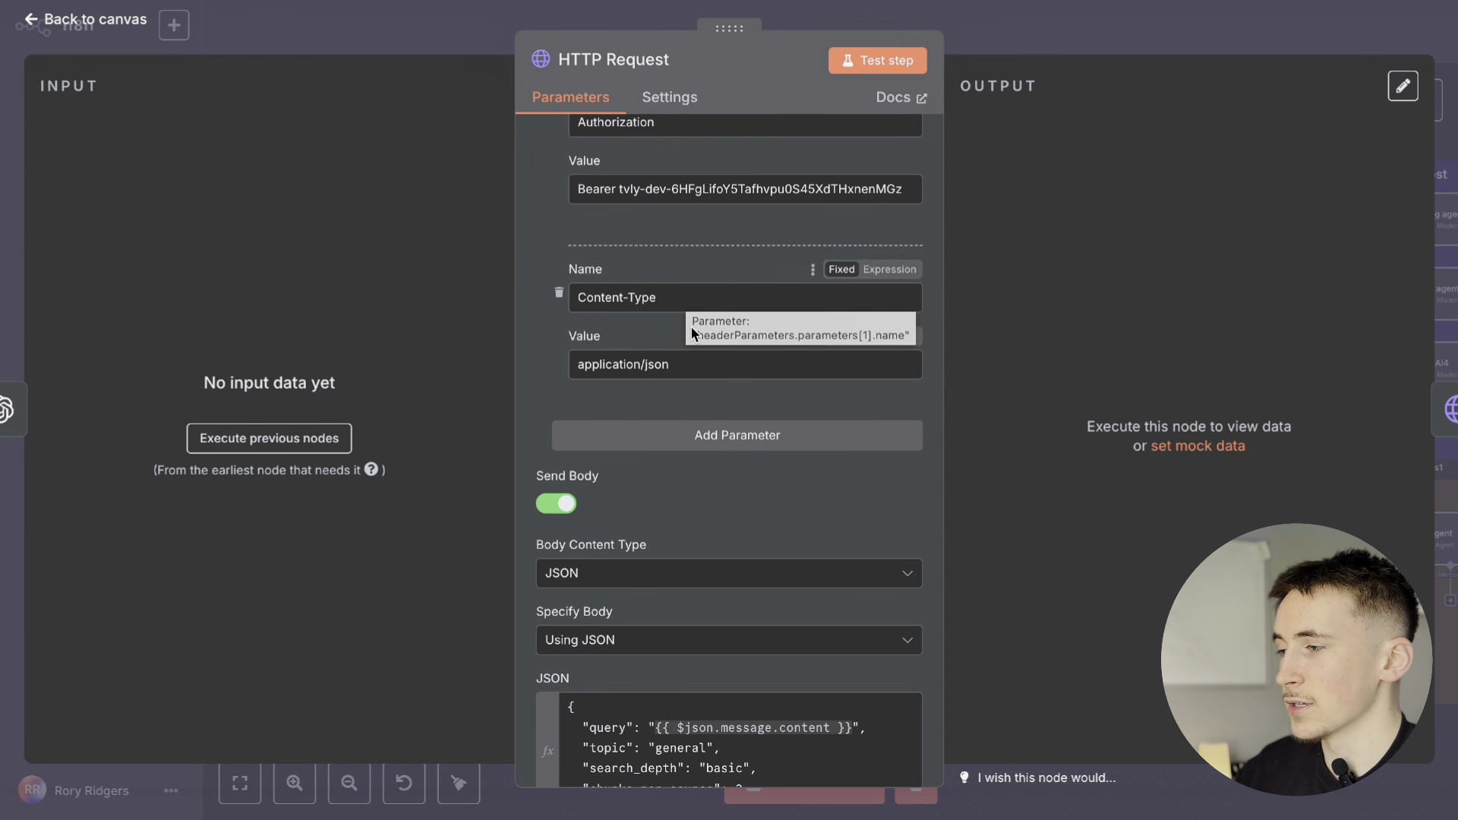
scroll(690, 327, "down", 5)
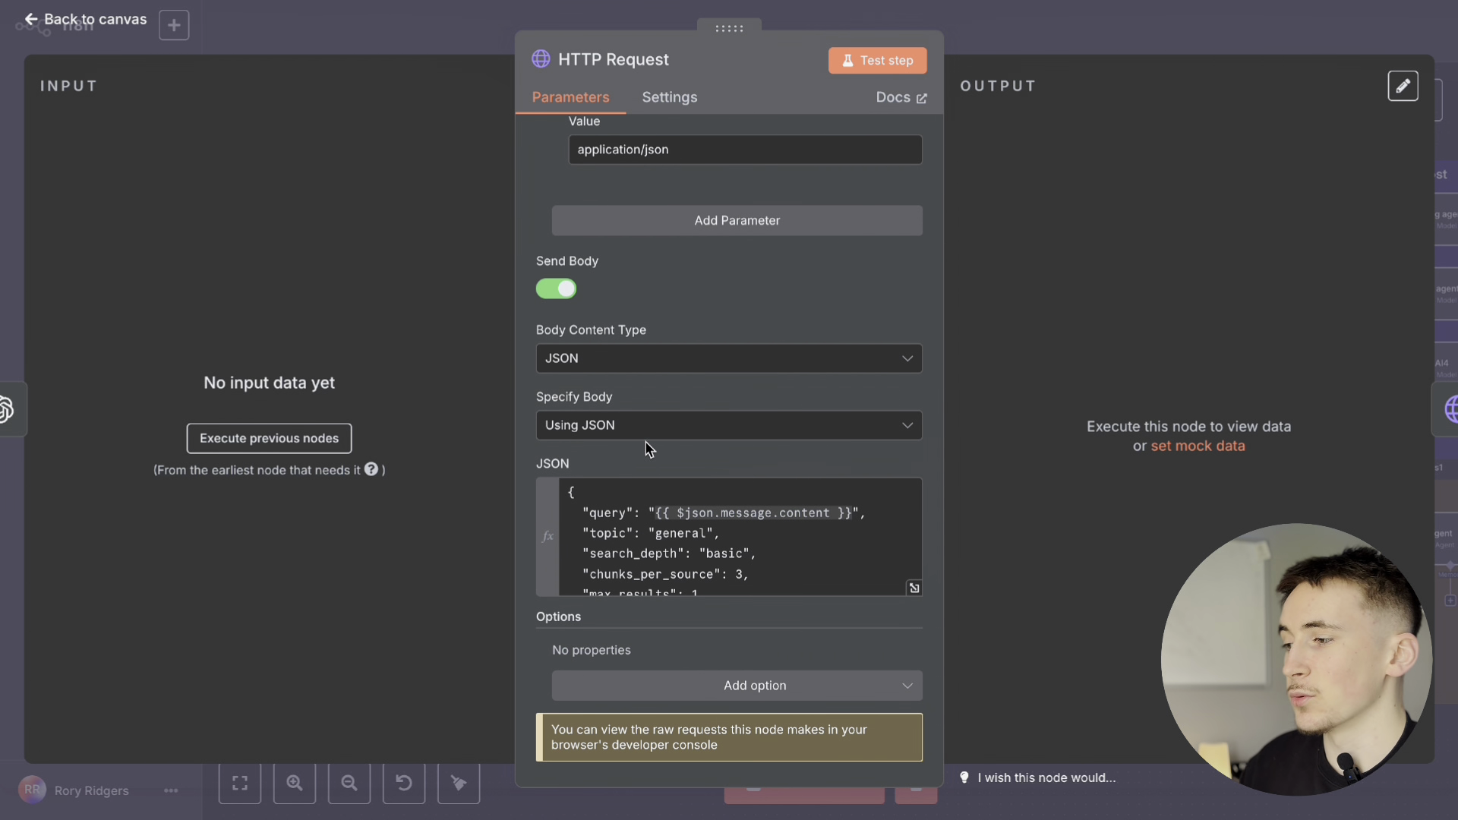
scroll(646, 444, "down", 1)
left_click(912, 579)
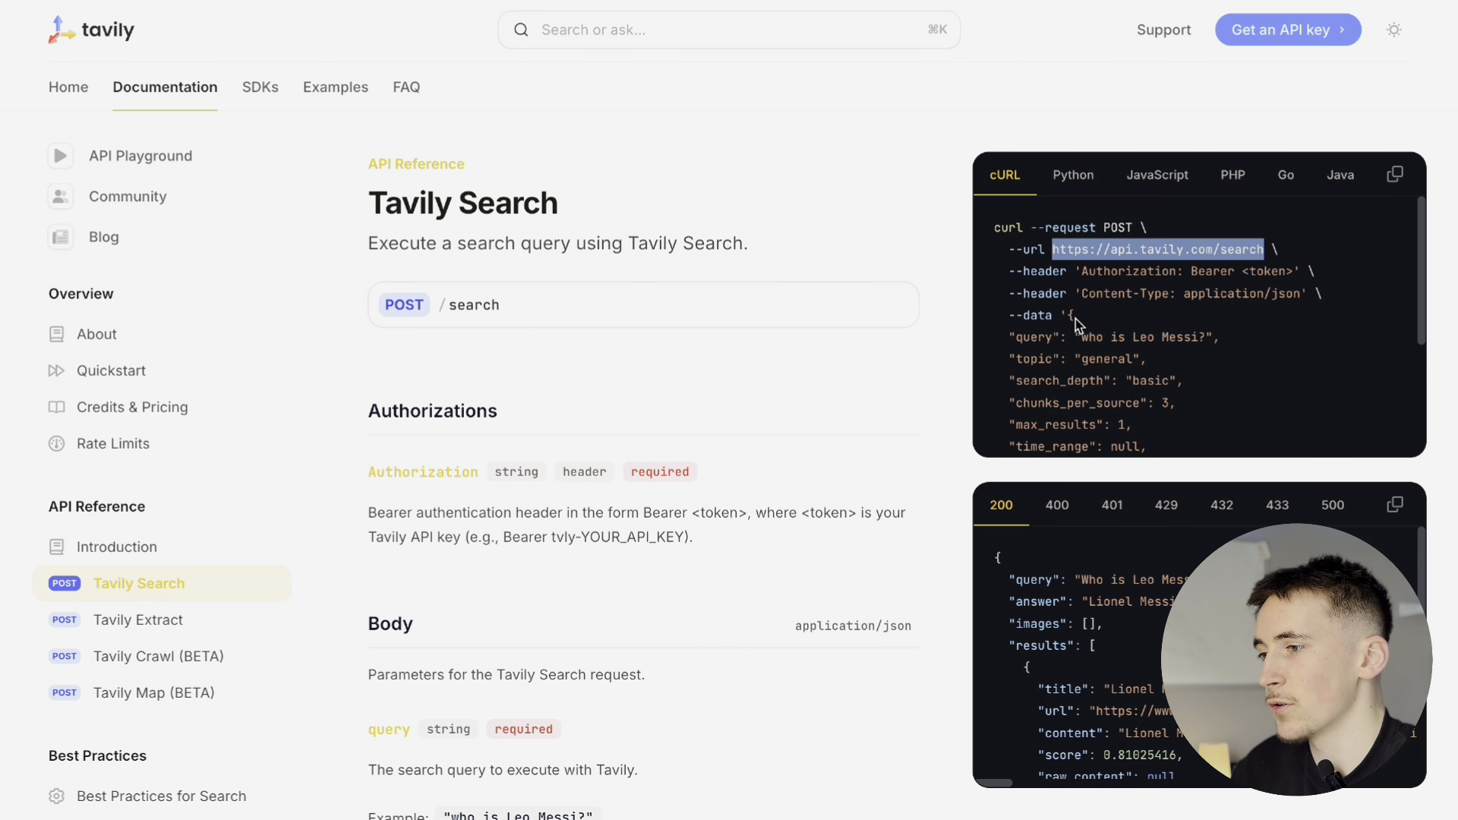
Step: Compare the data block of Tavily's cURL example with the node's JSON body, and return to the canvas
left_click_drag(1070, 317, 1021, 424)
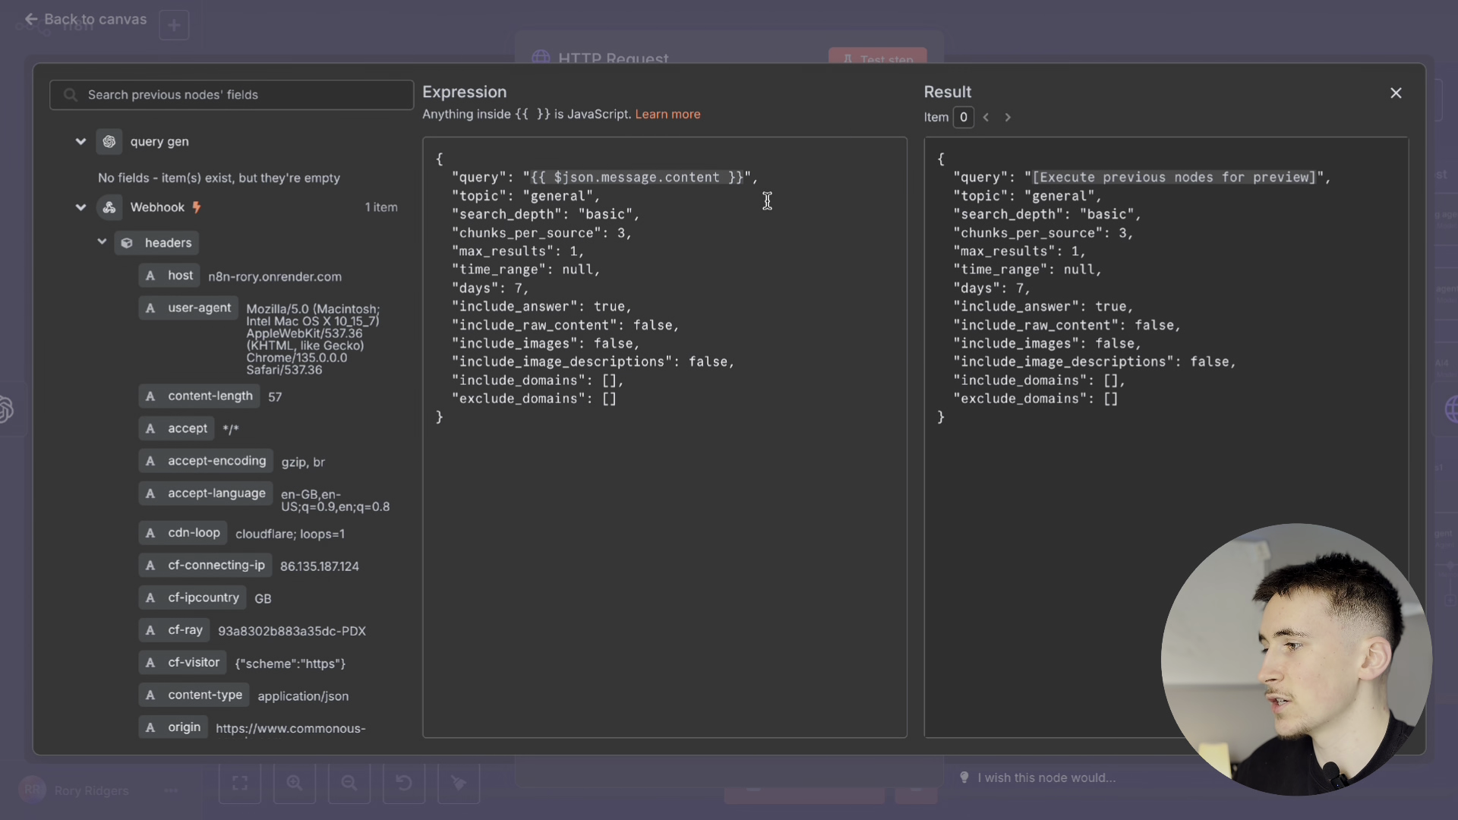
left_click(1059, 13)
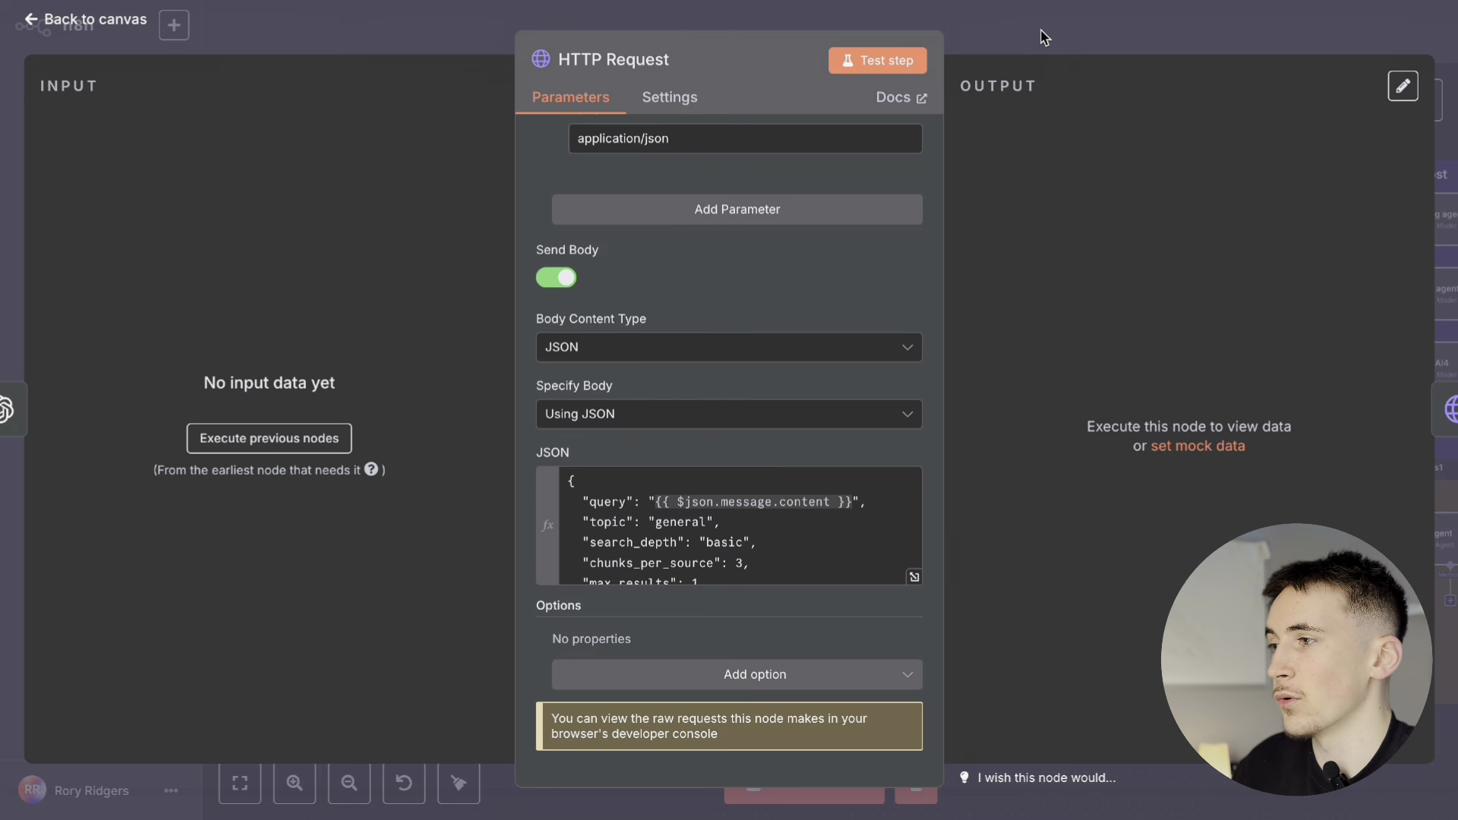
left_click(1041, 39)
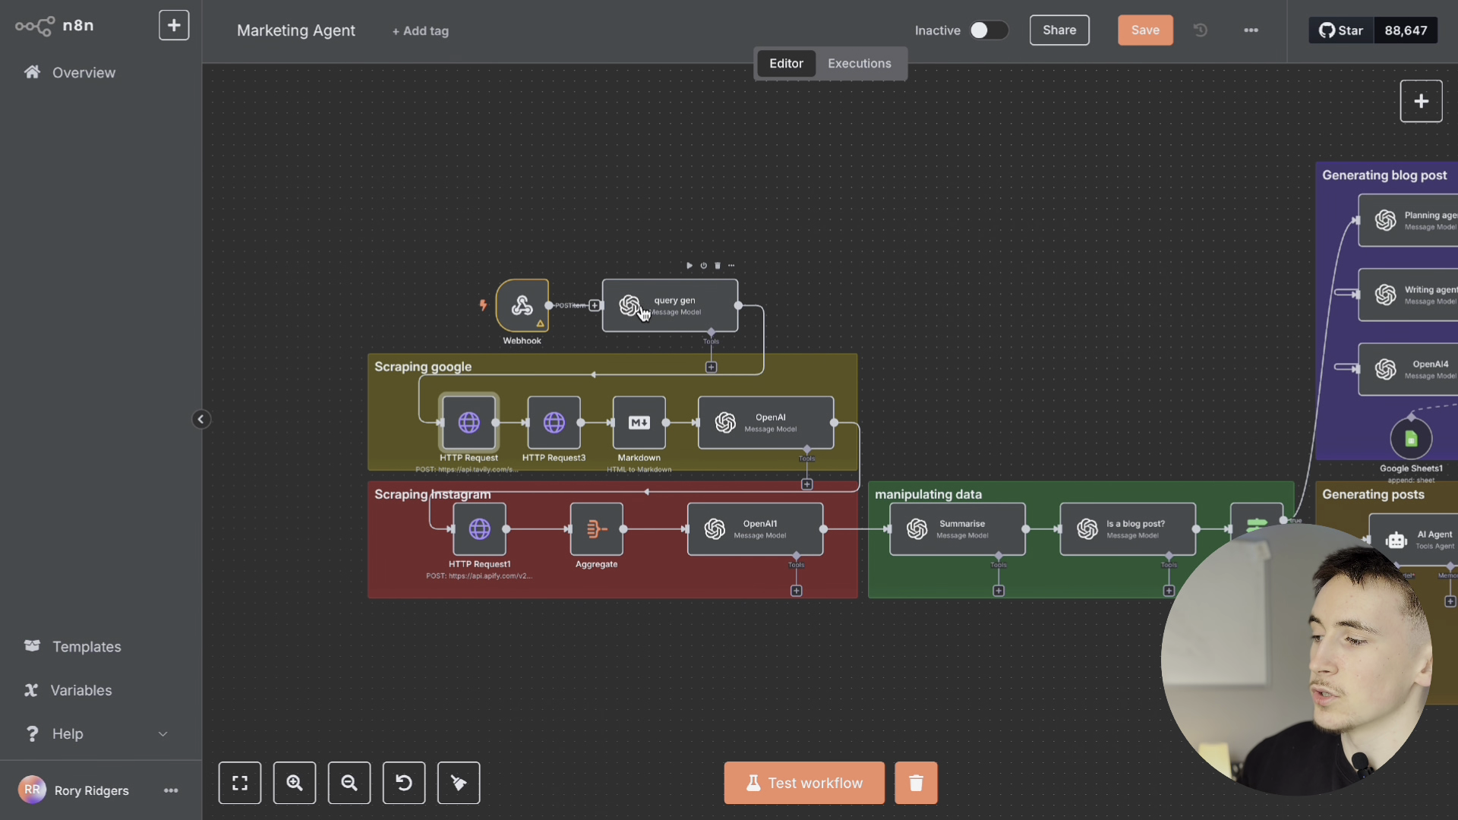
Step: Recheck the query expression in the first HTTP Request node's JSON body and close the node
double_click(469, 422)
scroll(693, 436, "down", 10)
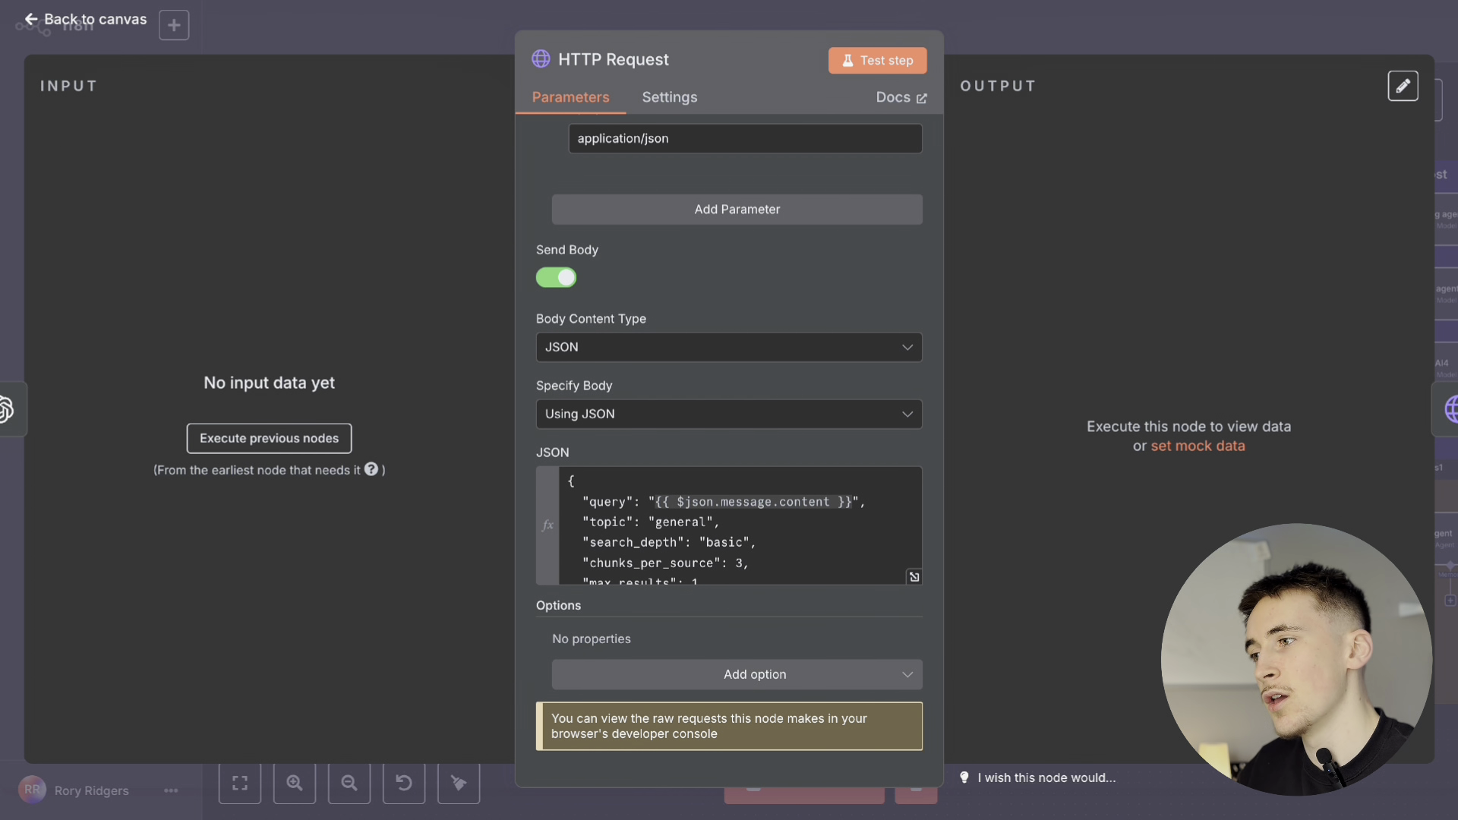
left_click(997, 21)
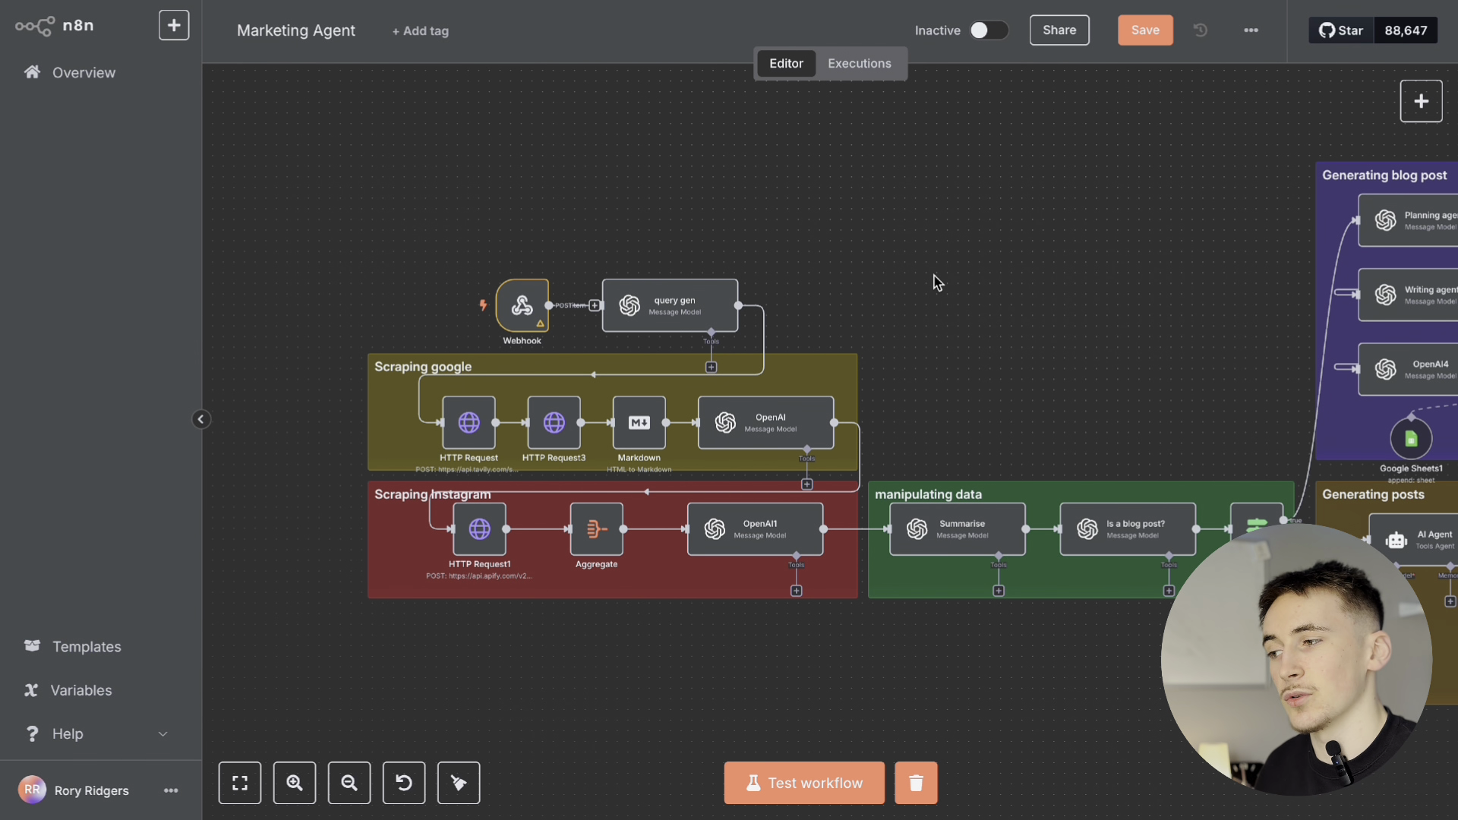
Step: Review the HTTP Request3 node's URL expression and the Markdown node's HTML to Markdown settings, closing each node
double_click(561, 442)
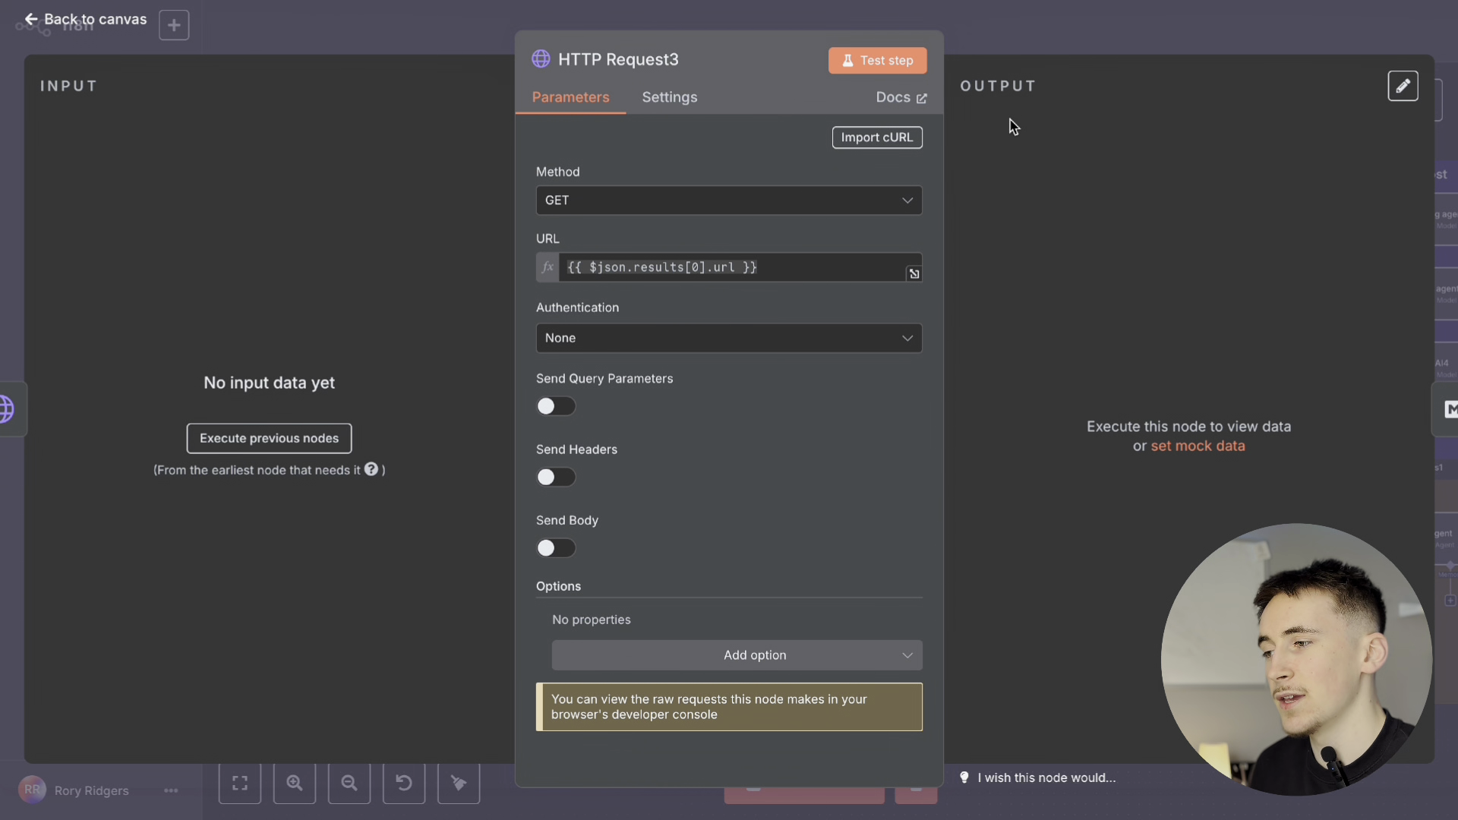
left_click(1064, 50)
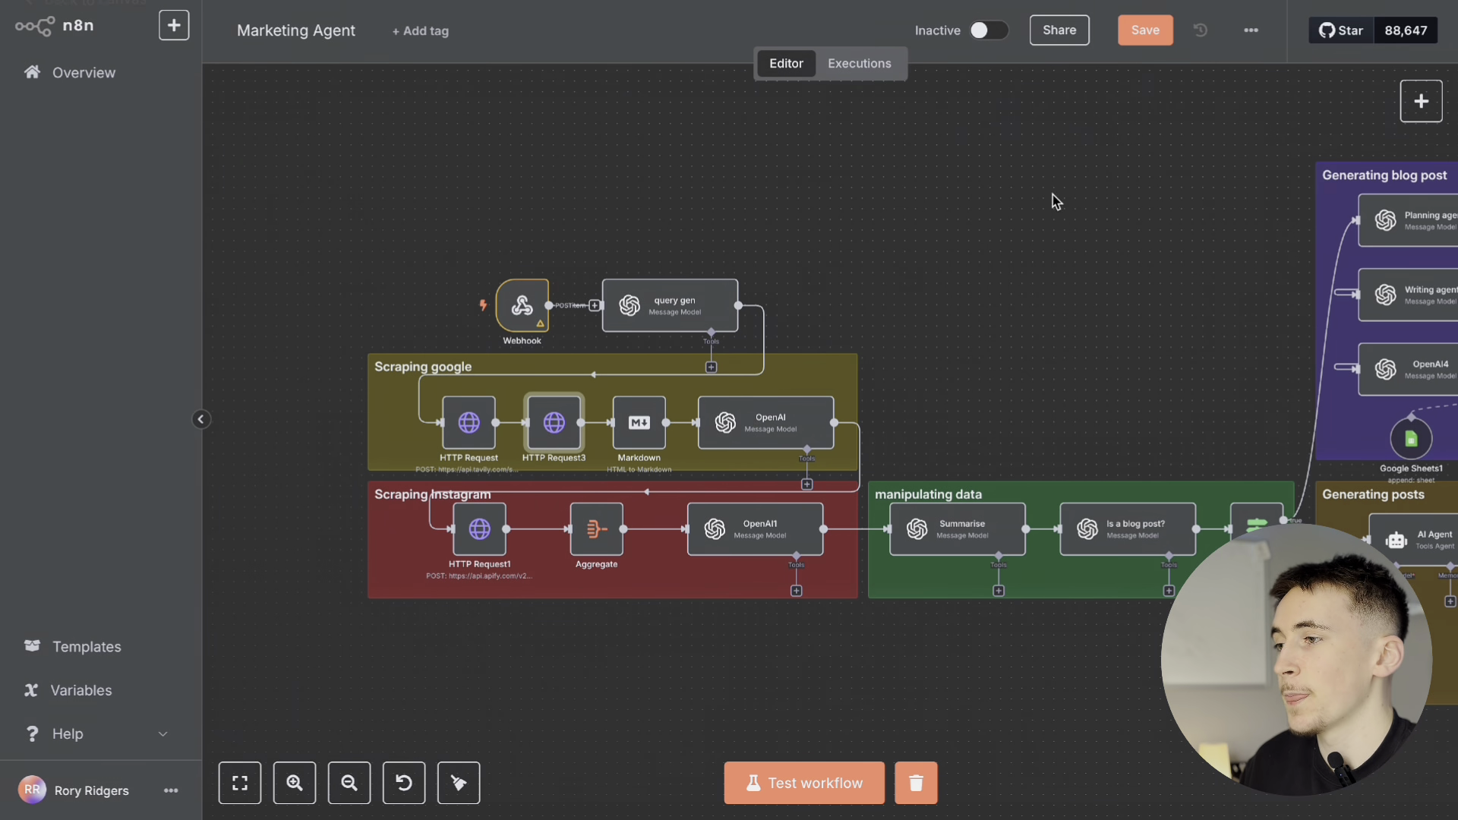
double_click(634, 434)
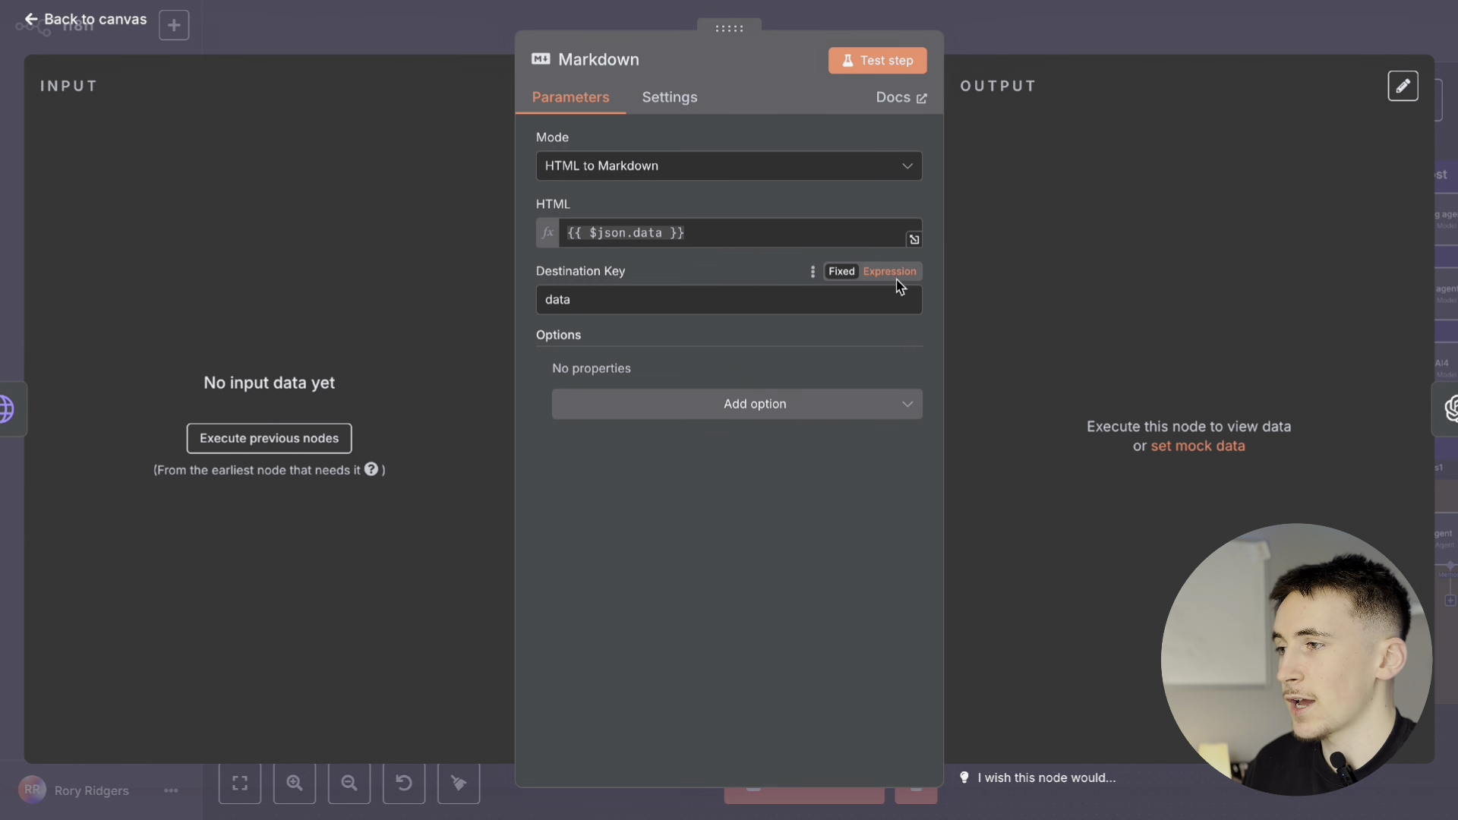
left_click(1032, 79)
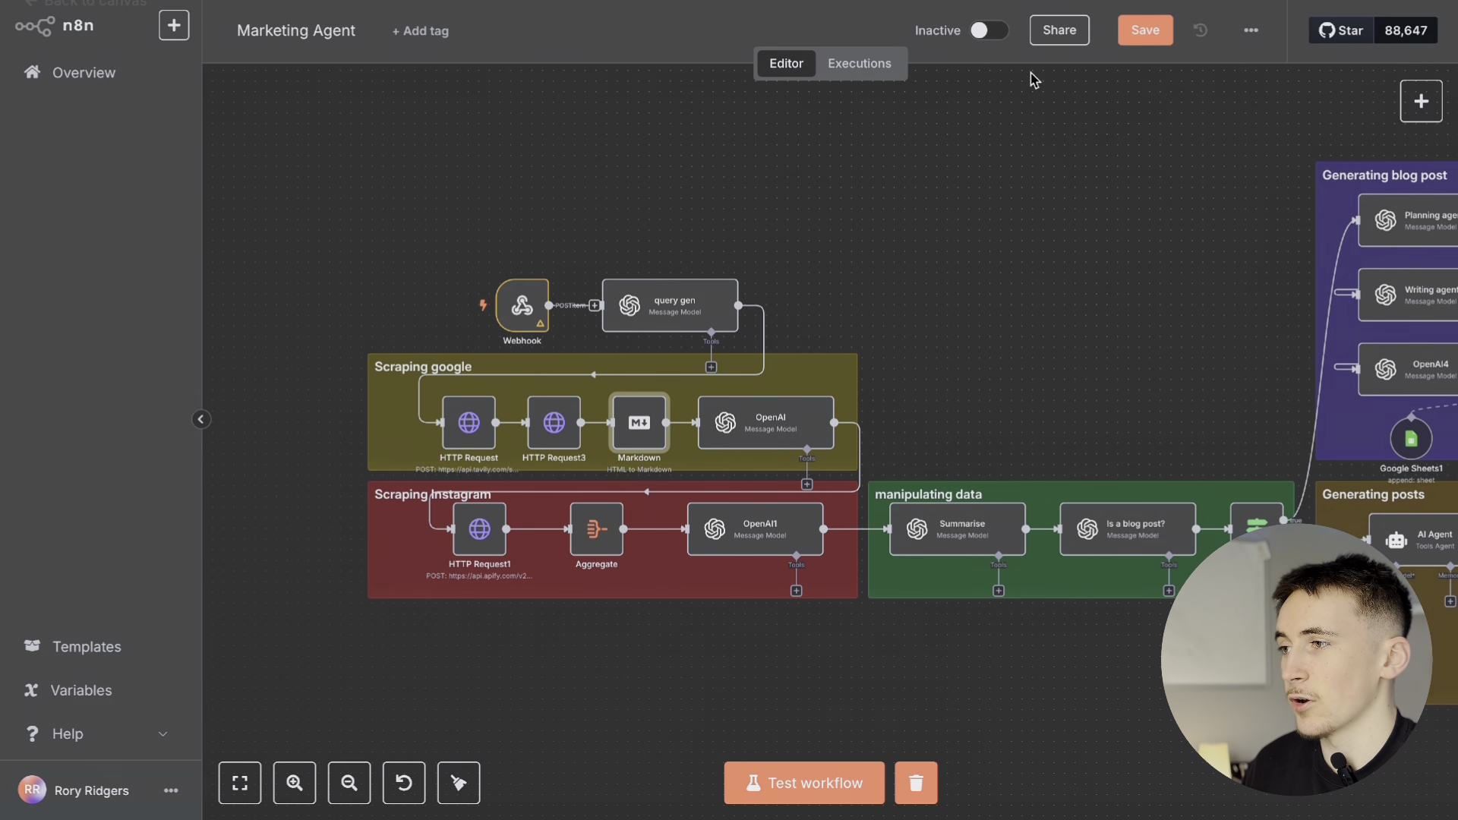
Step: Open the OpenAI node in the Scraping google section and enlarge its system prompt field to read the instructions
double_click(752, 430)
scroll(729, 362, "down", 3)
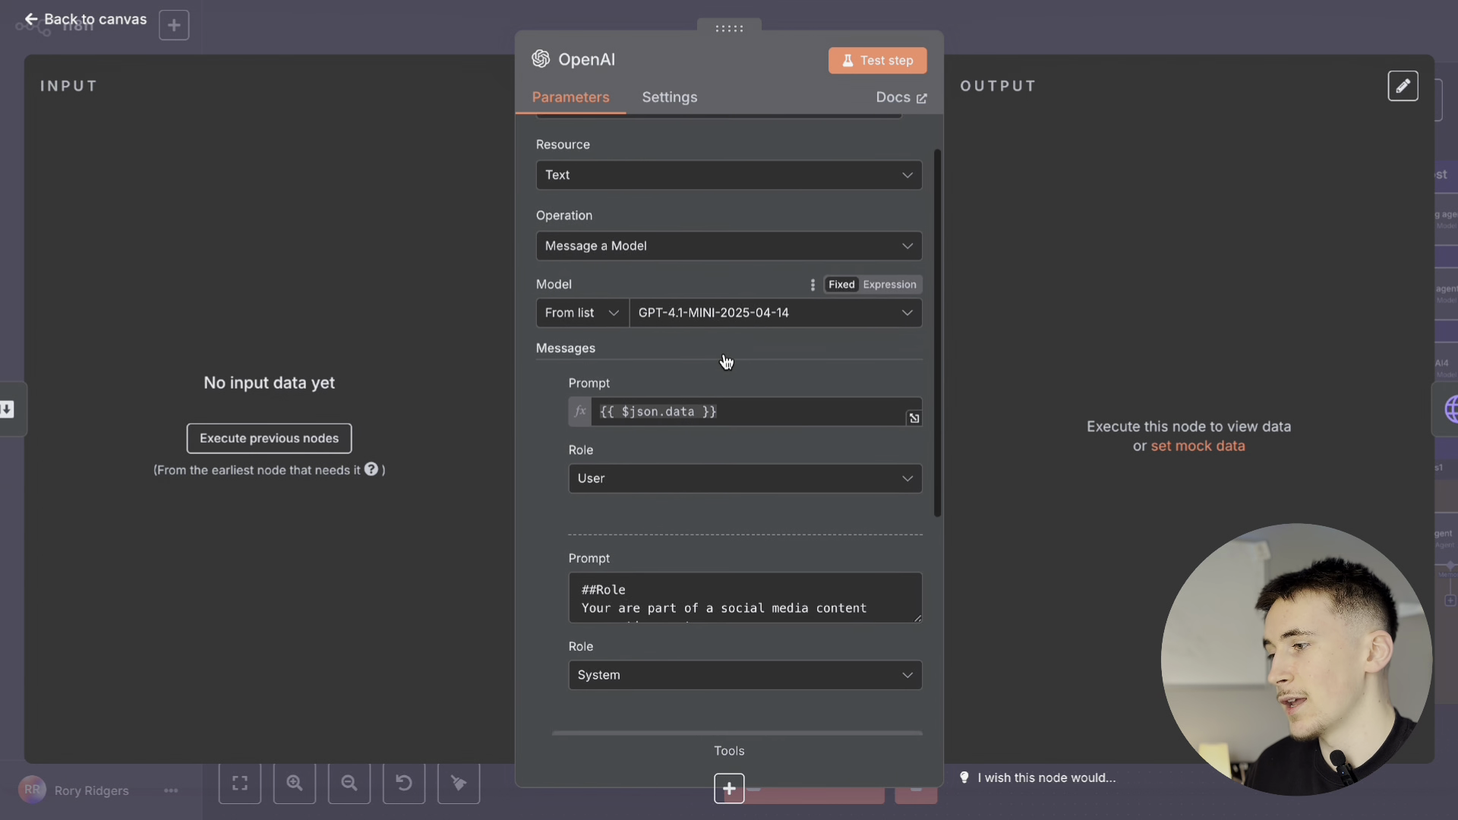
left_click_drag(914, 518, 917, 686)
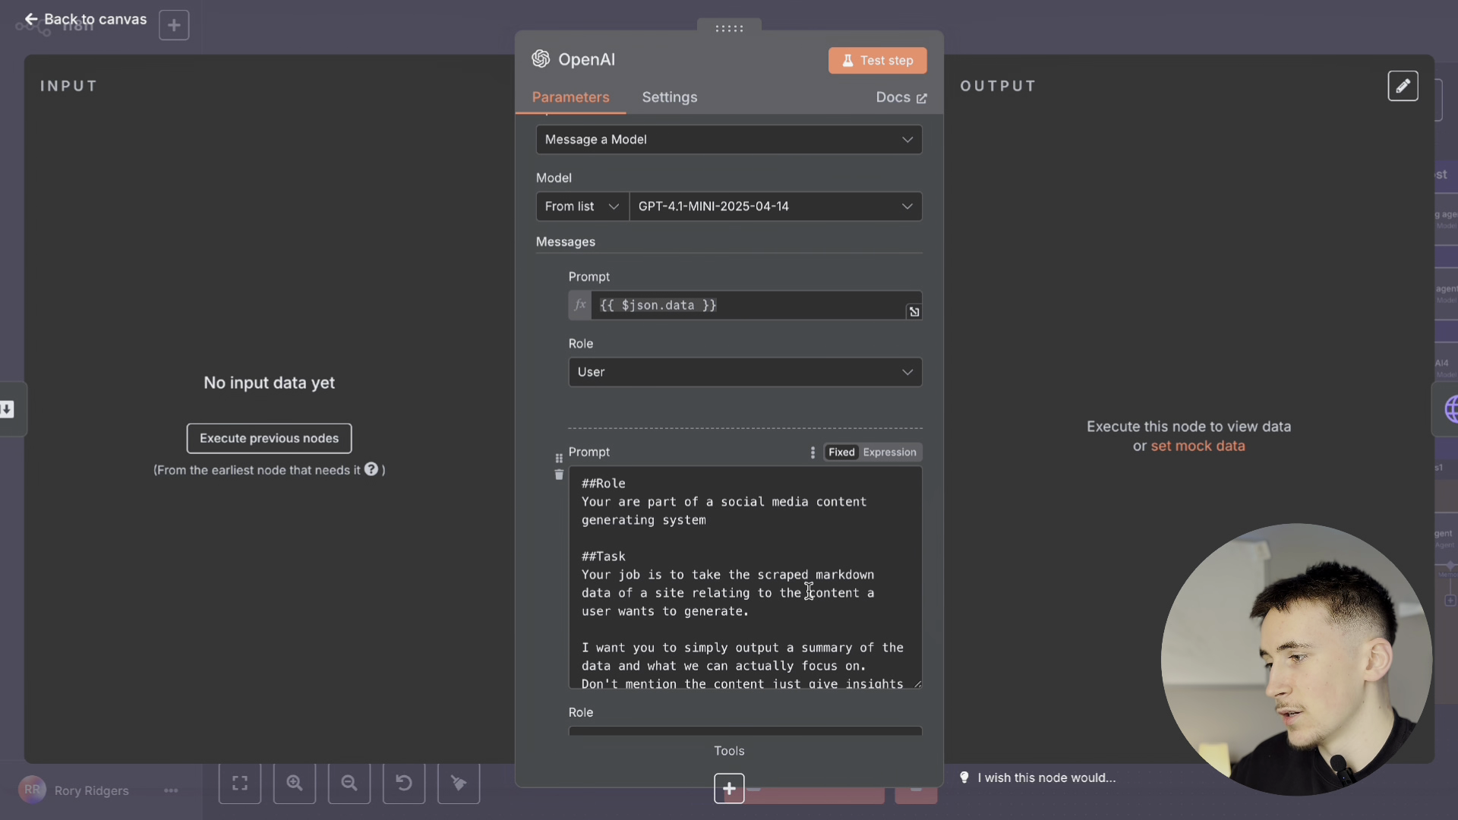
Step: Read the OpenAI node's system prompt down to its summary output instruction, check the System role, and close the node
scroll(712, 536, "down", 1)
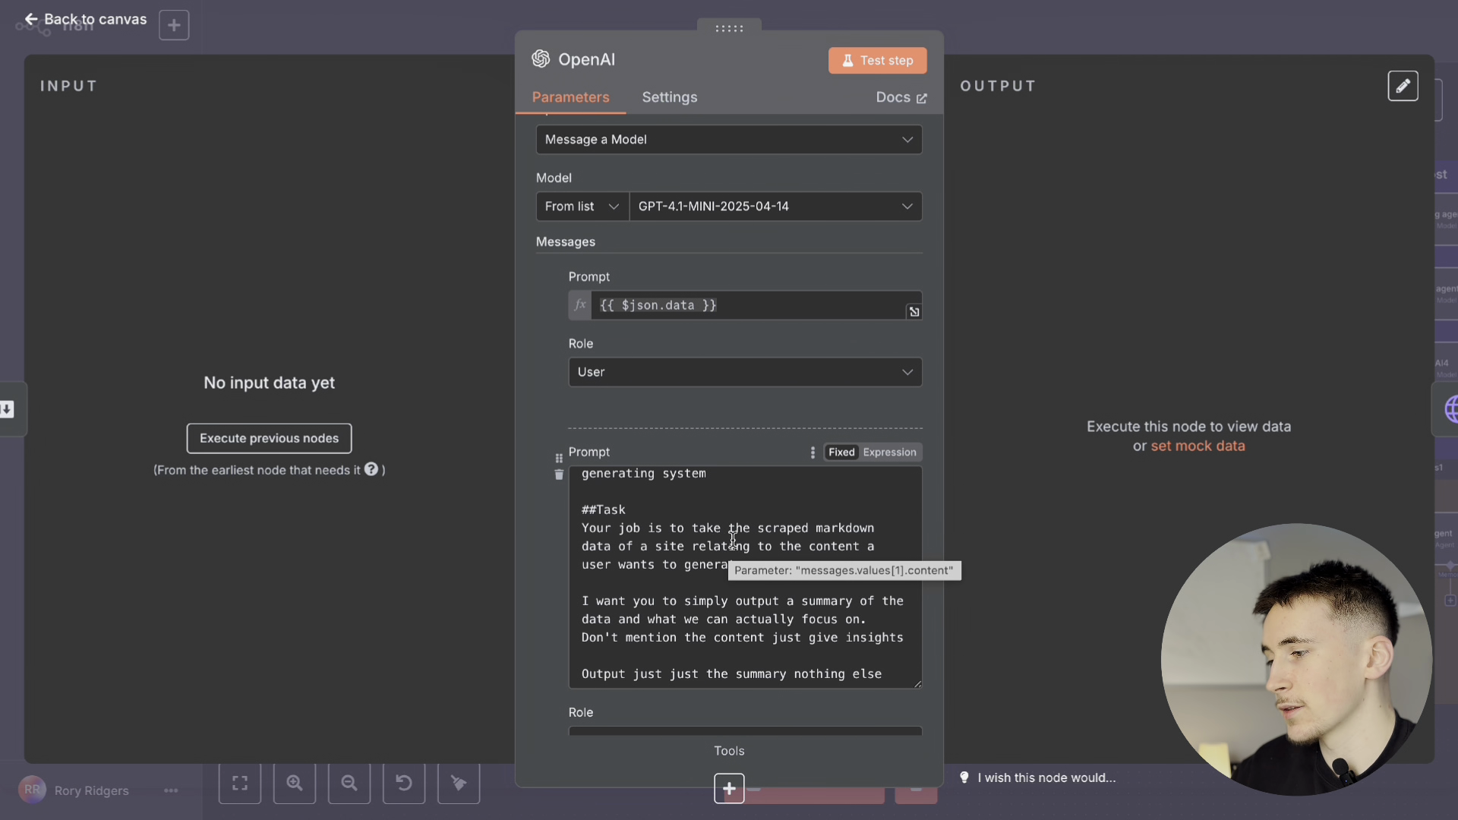
left_click(658, 582)
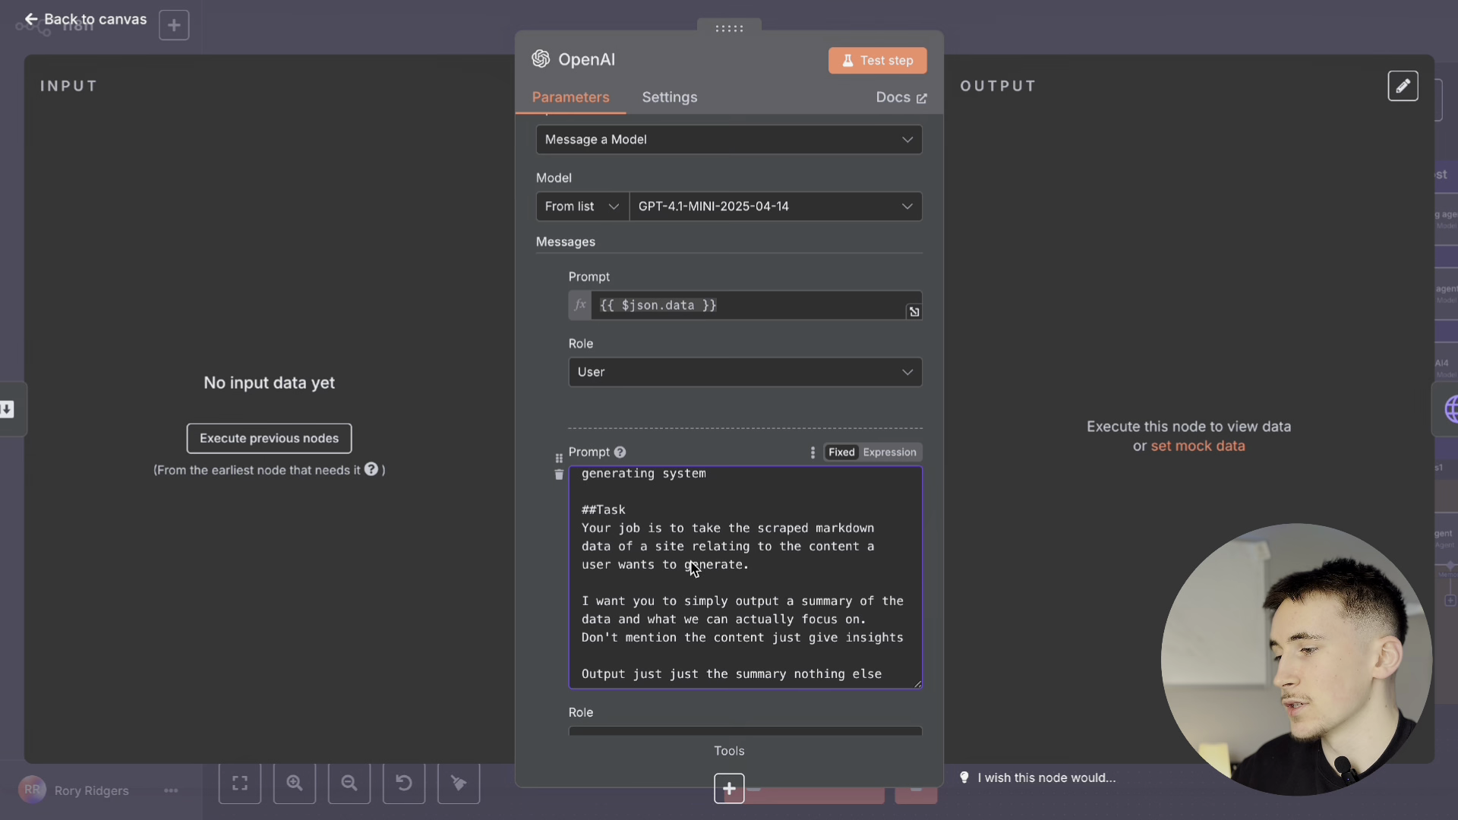
scroll(693, 568, "down", 1)
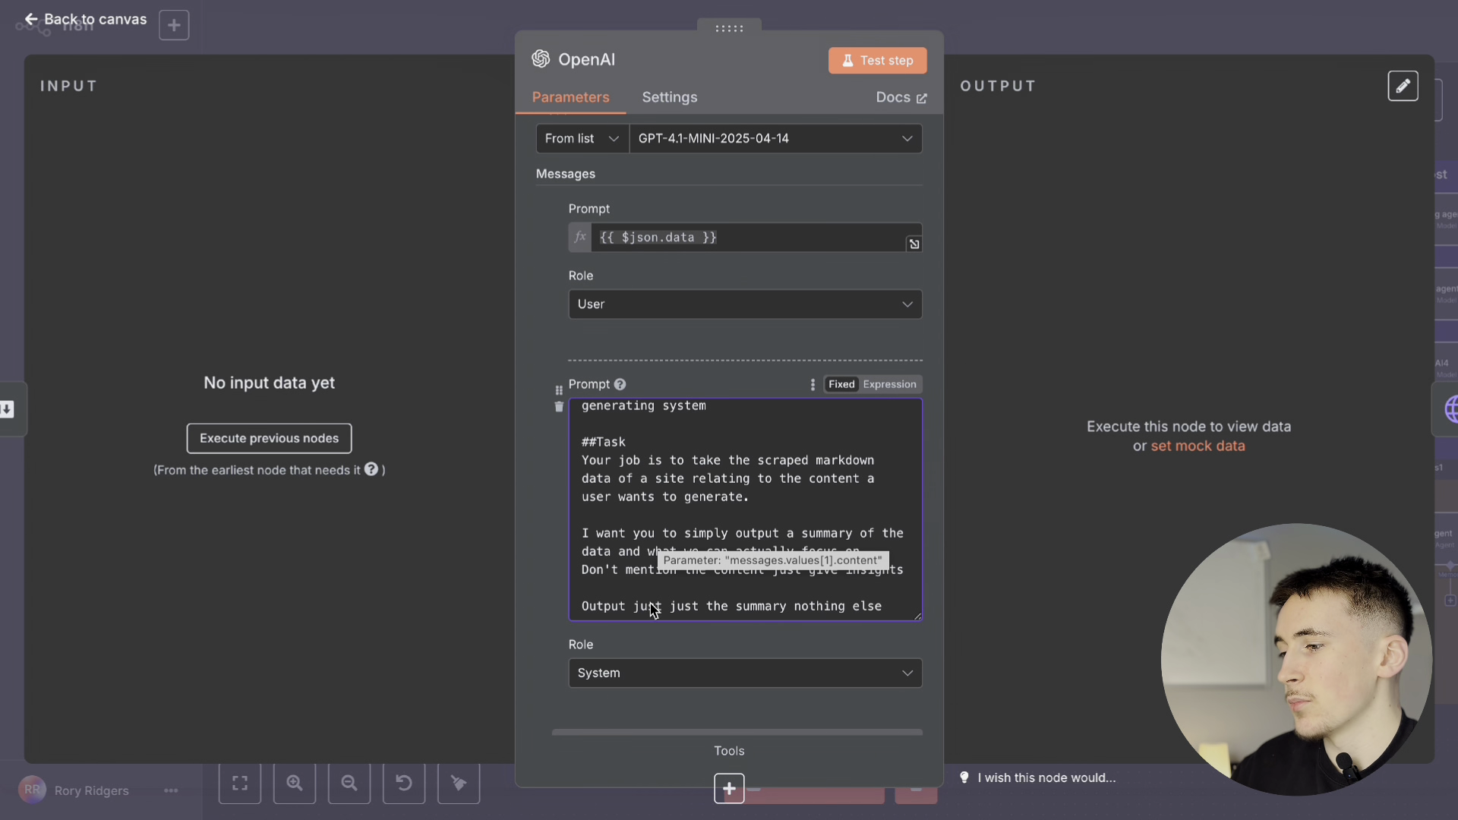
left_click(621, 588)
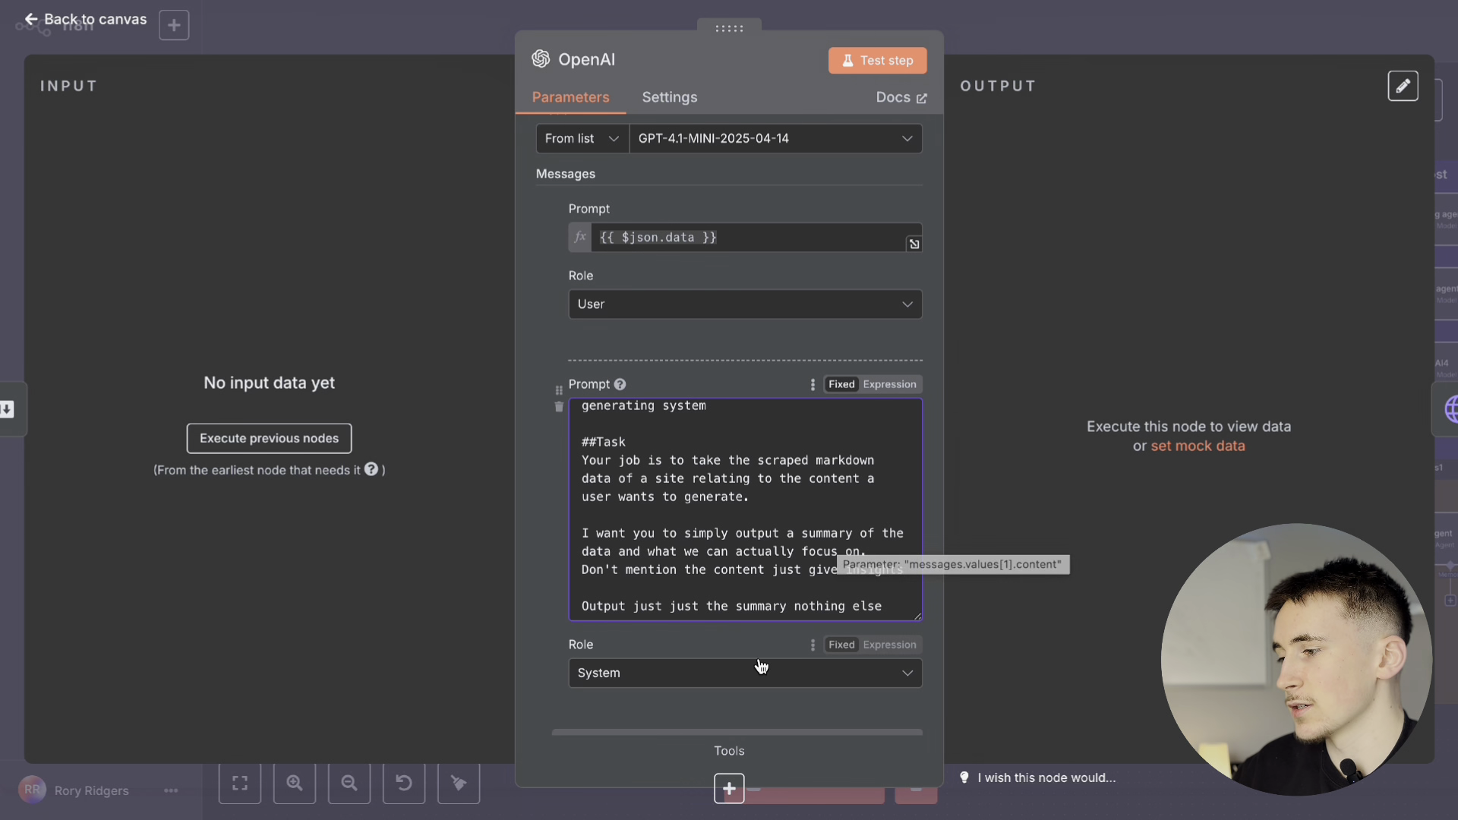
left_click(1029, 53)
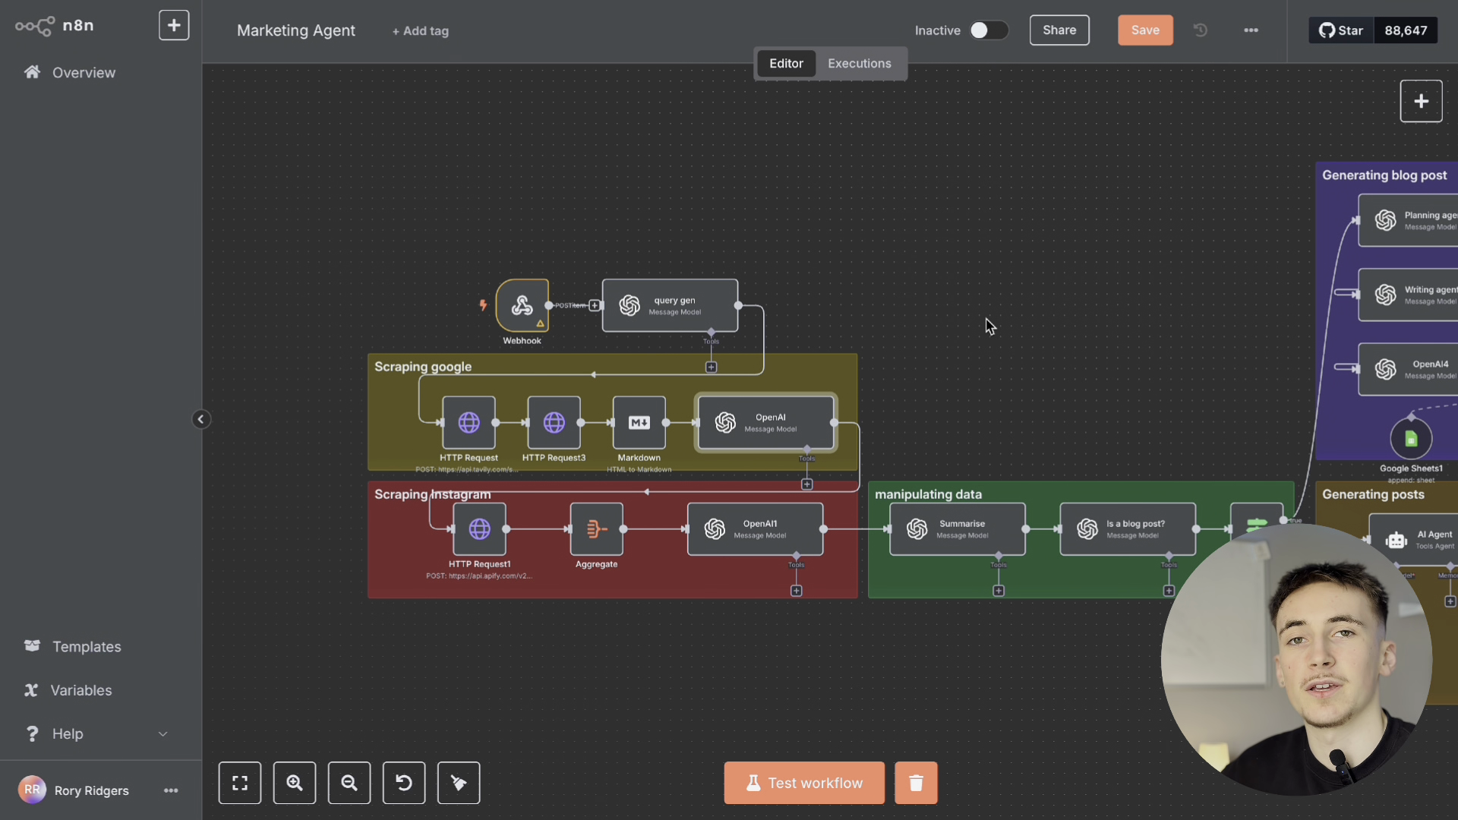
Step: Switch to the Apify console and open the Instagram Post Scraper from the list of actors
left_click(460, 595)
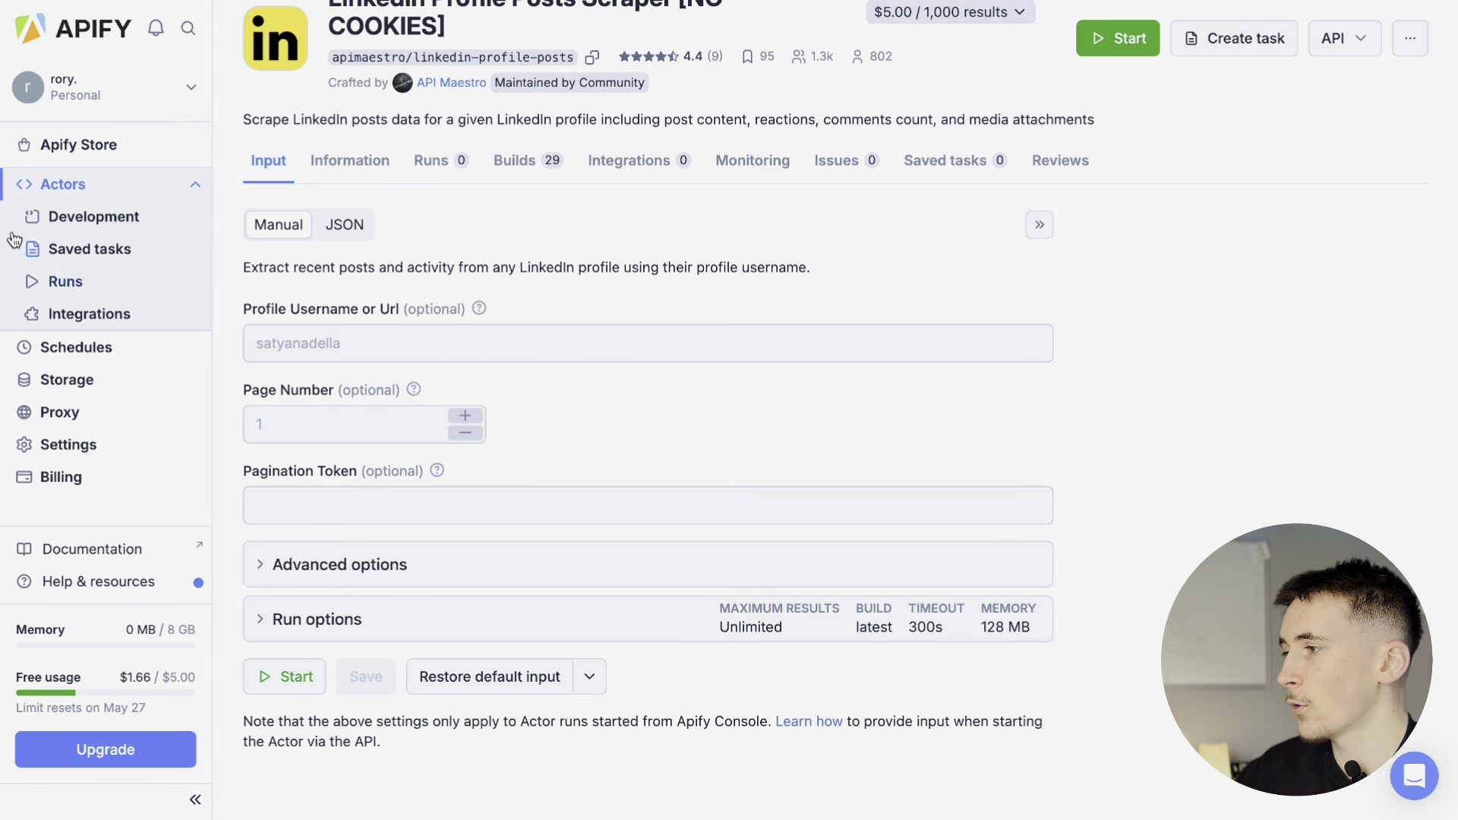
left_click(63, 186)
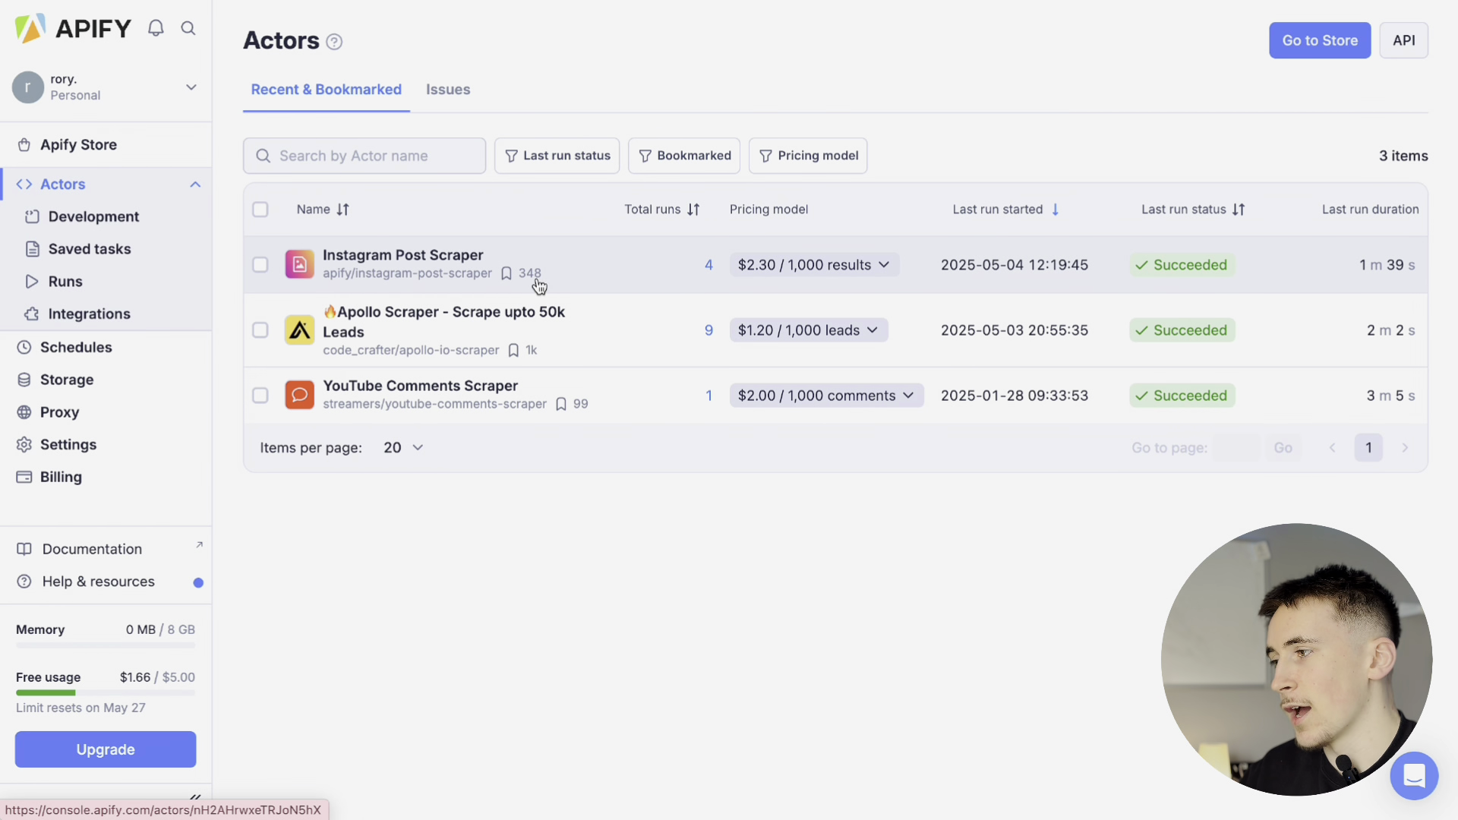
left_click(615, 264)
scroll(764, 355, "down", 2)
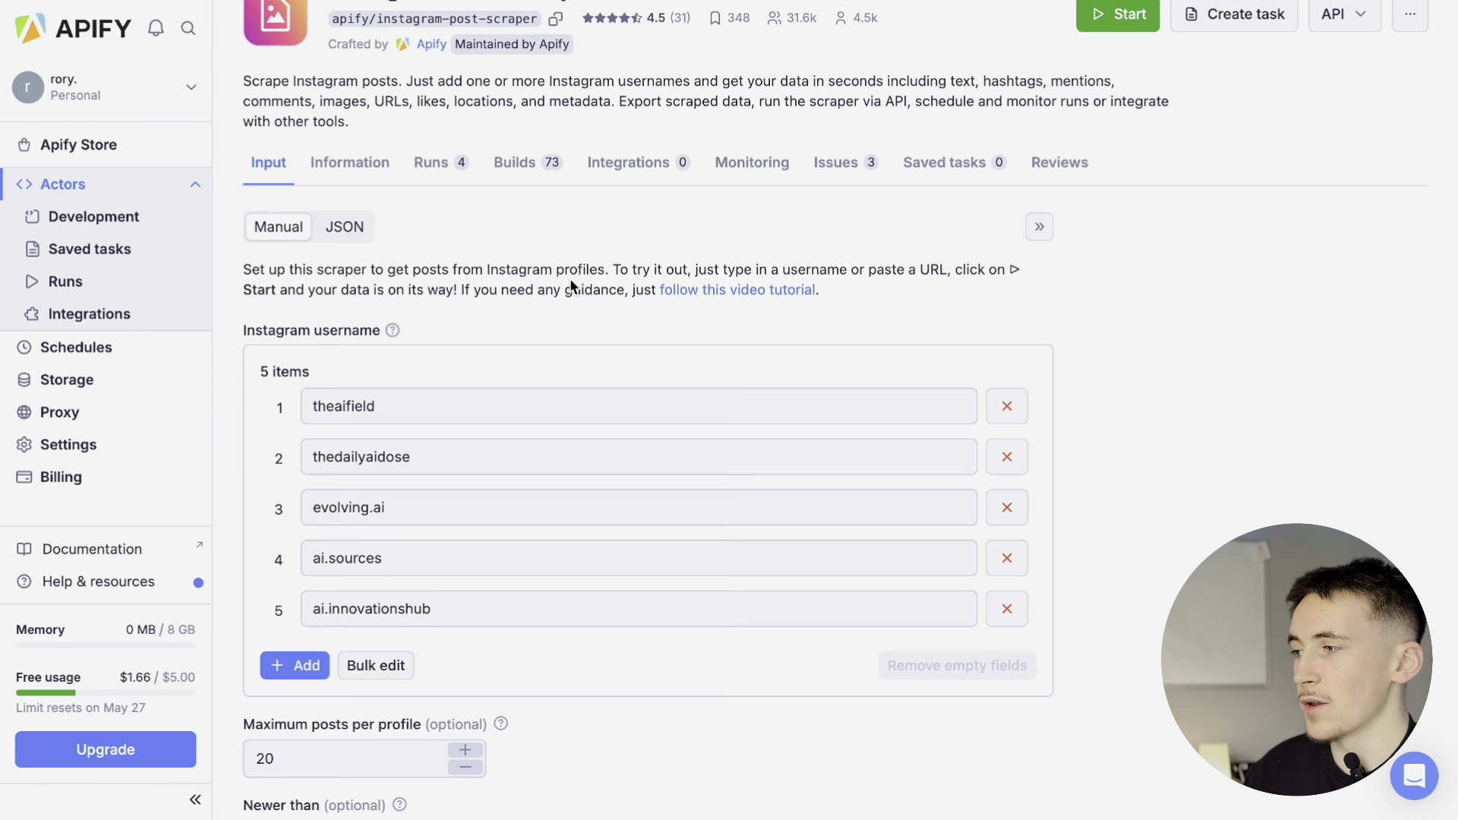
scroll(571, 286, "up", 1)
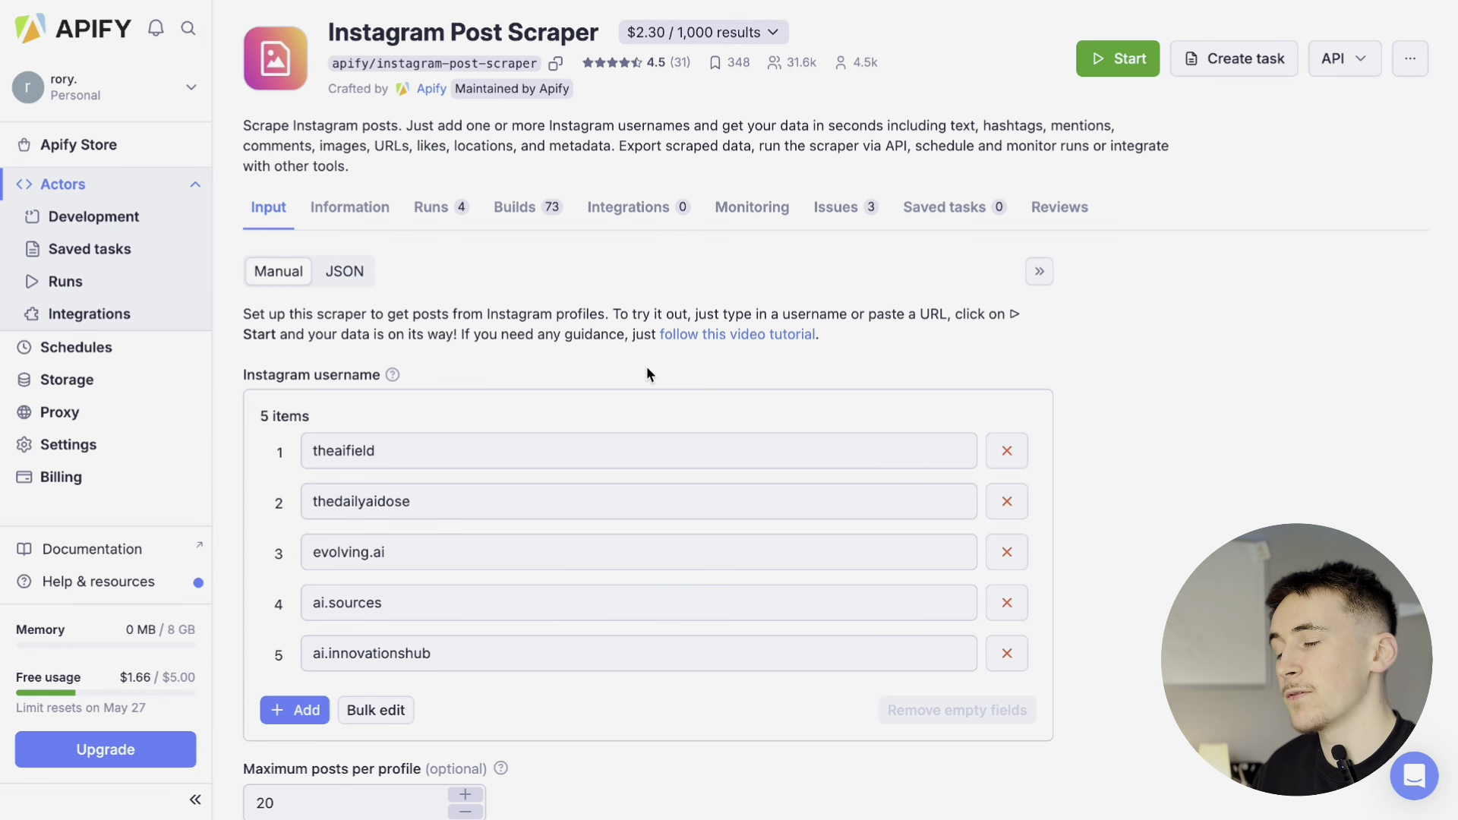
Step: Review the Instagram username entries in the scraper's manual input form
left_click(703, 617)
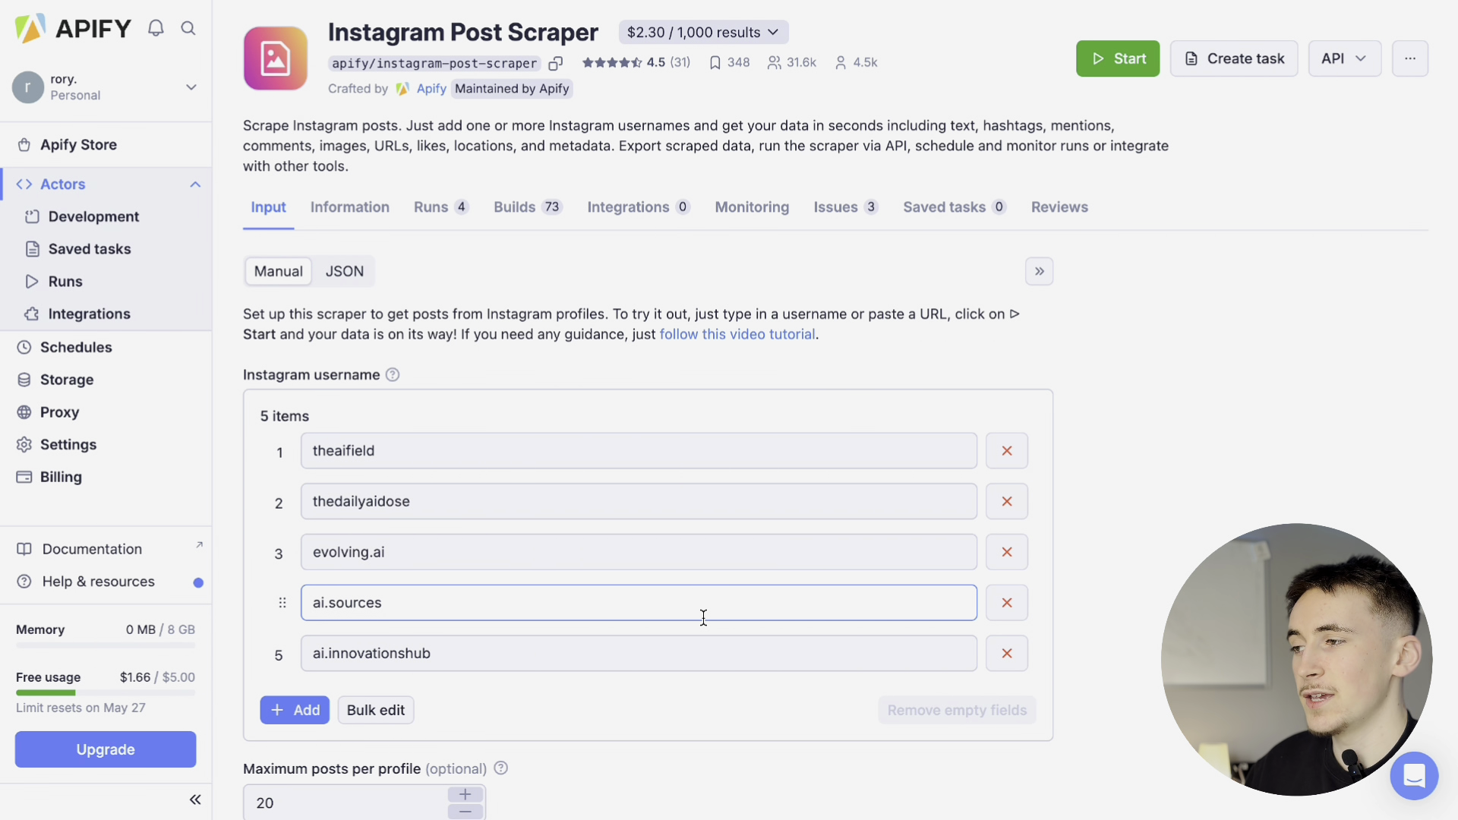
left_click(648, 448)
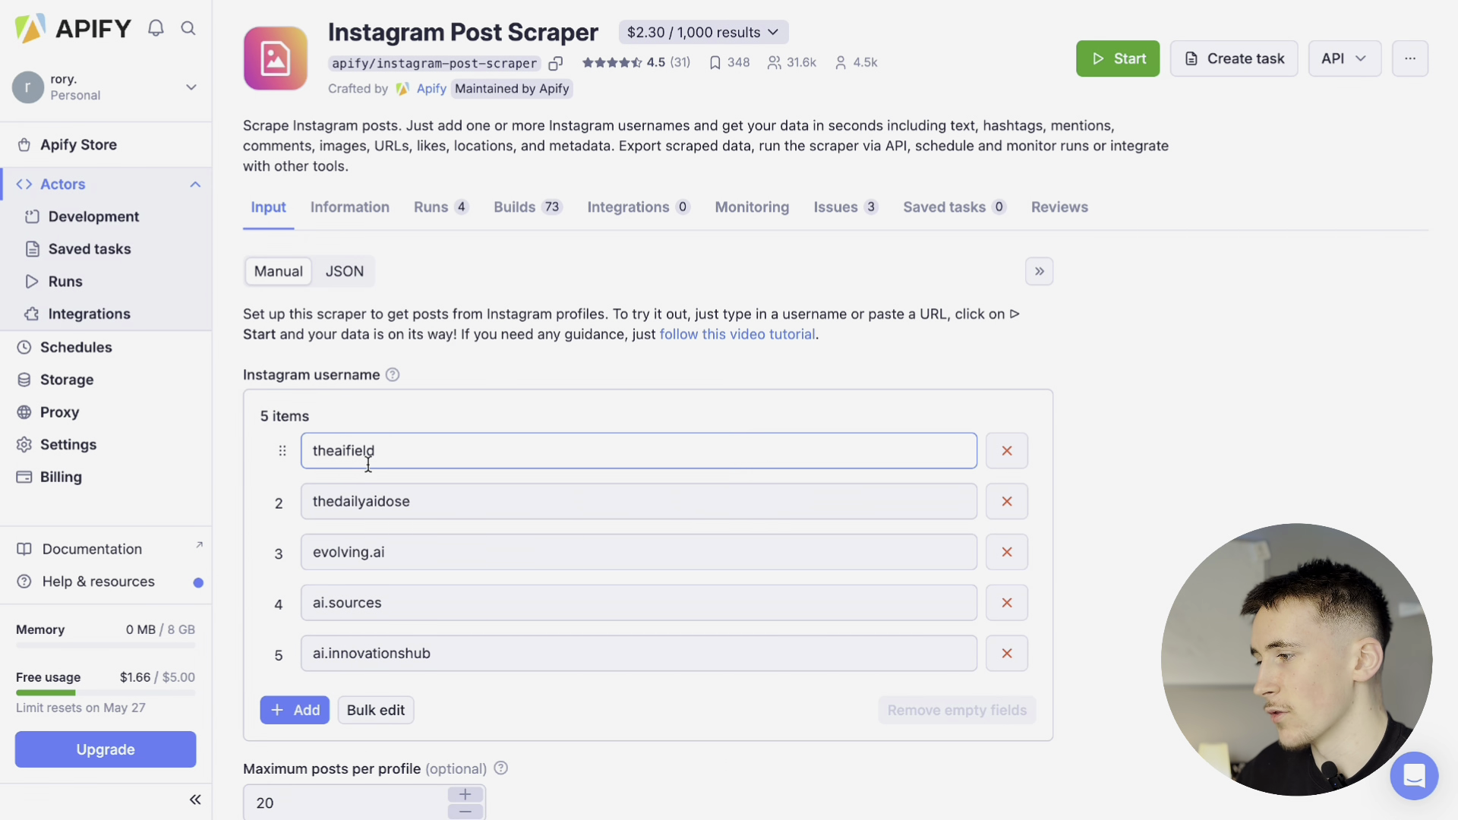
left_click(322, 522)
left_click(374, 552)
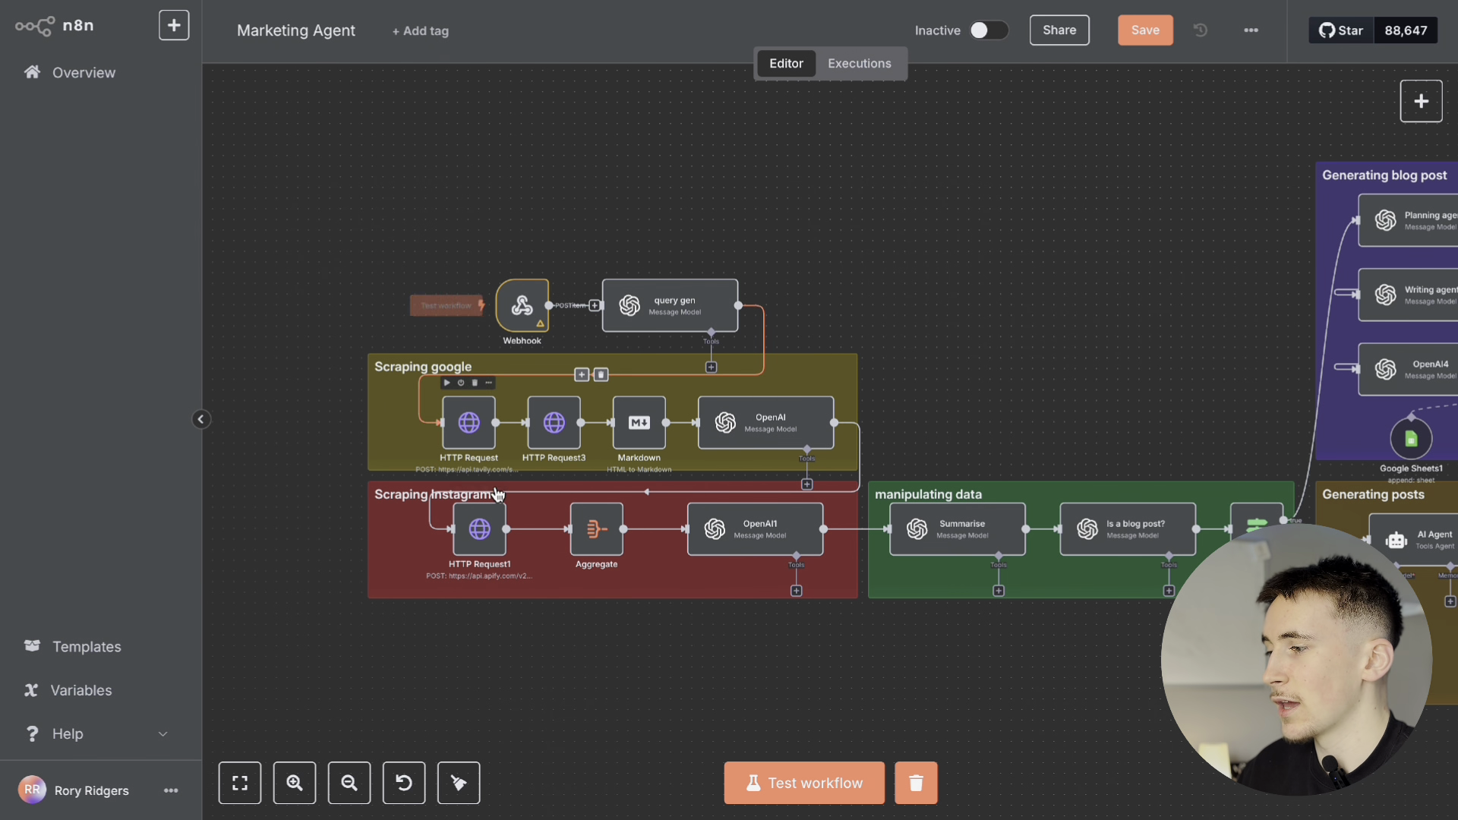
Step: Open n8n's HTTP Request1 node and compare its URL with the scraper's API endpoints in Apify, closing the endpoint list
double_click(479, 529)
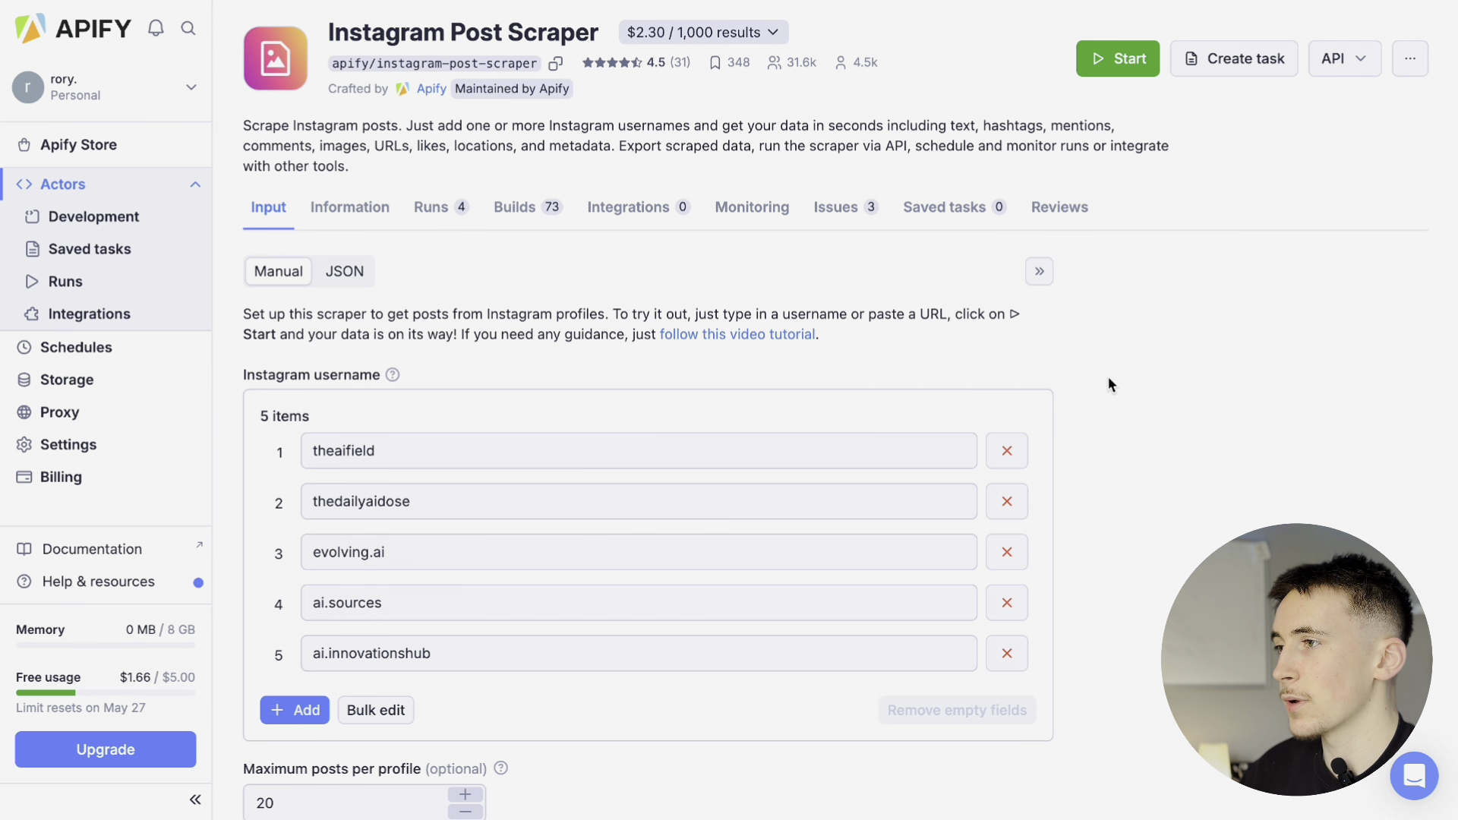
scroll(1109, 385, "up", 1)
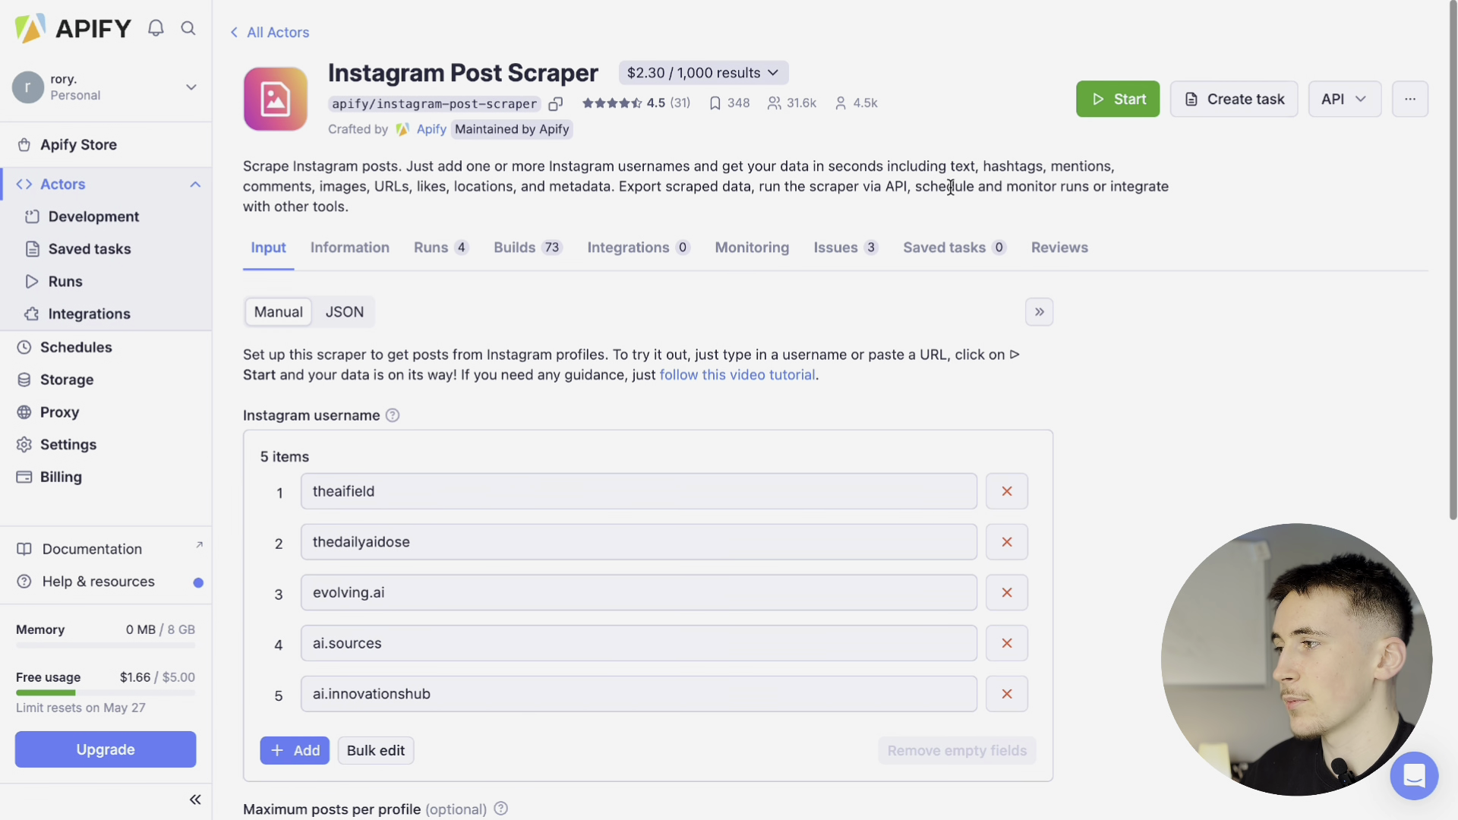
left_click(1331, 100)
left_click(1267, 199)
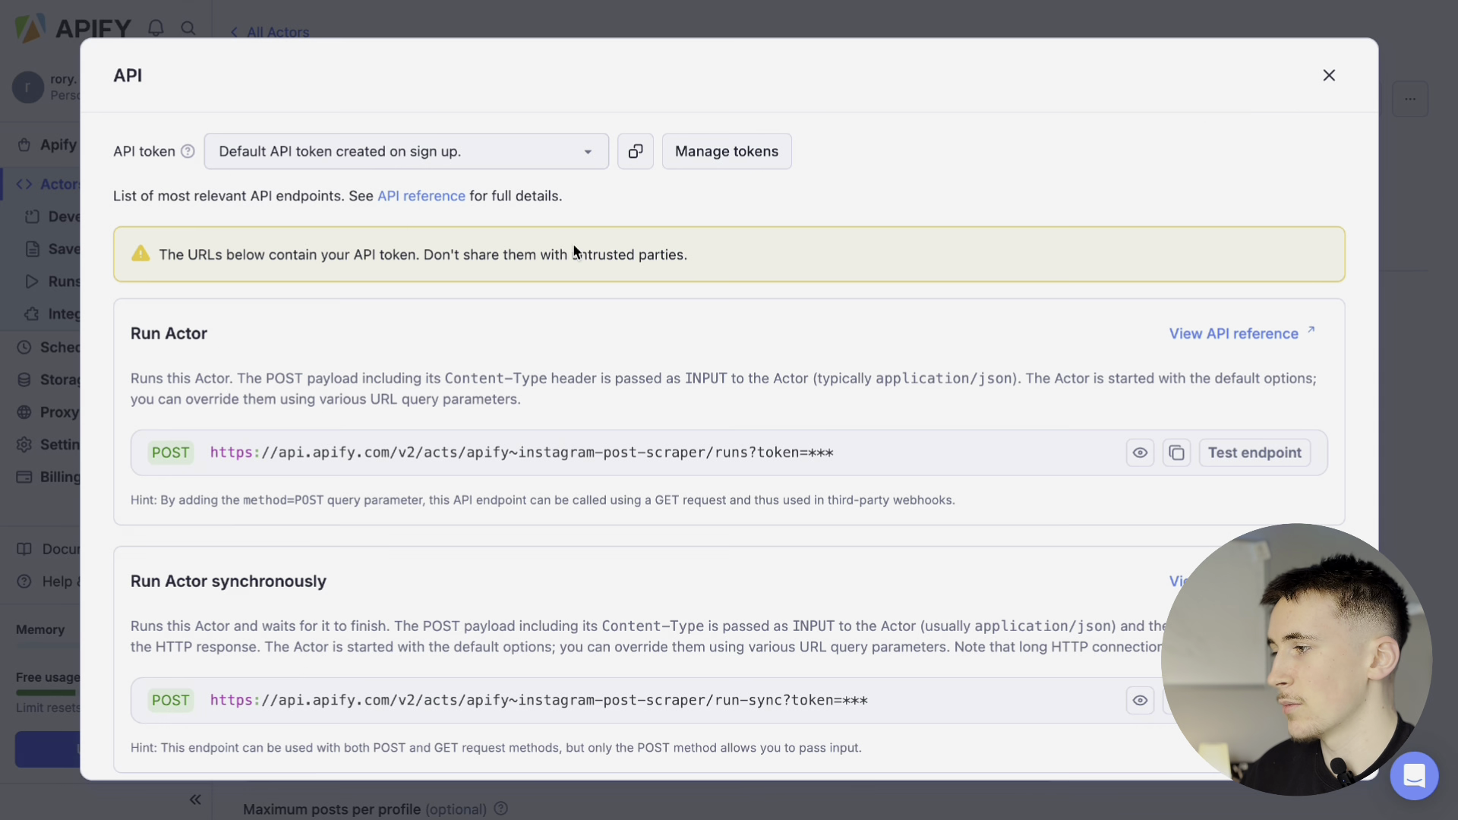
scroll(574, 251, "down", 5)
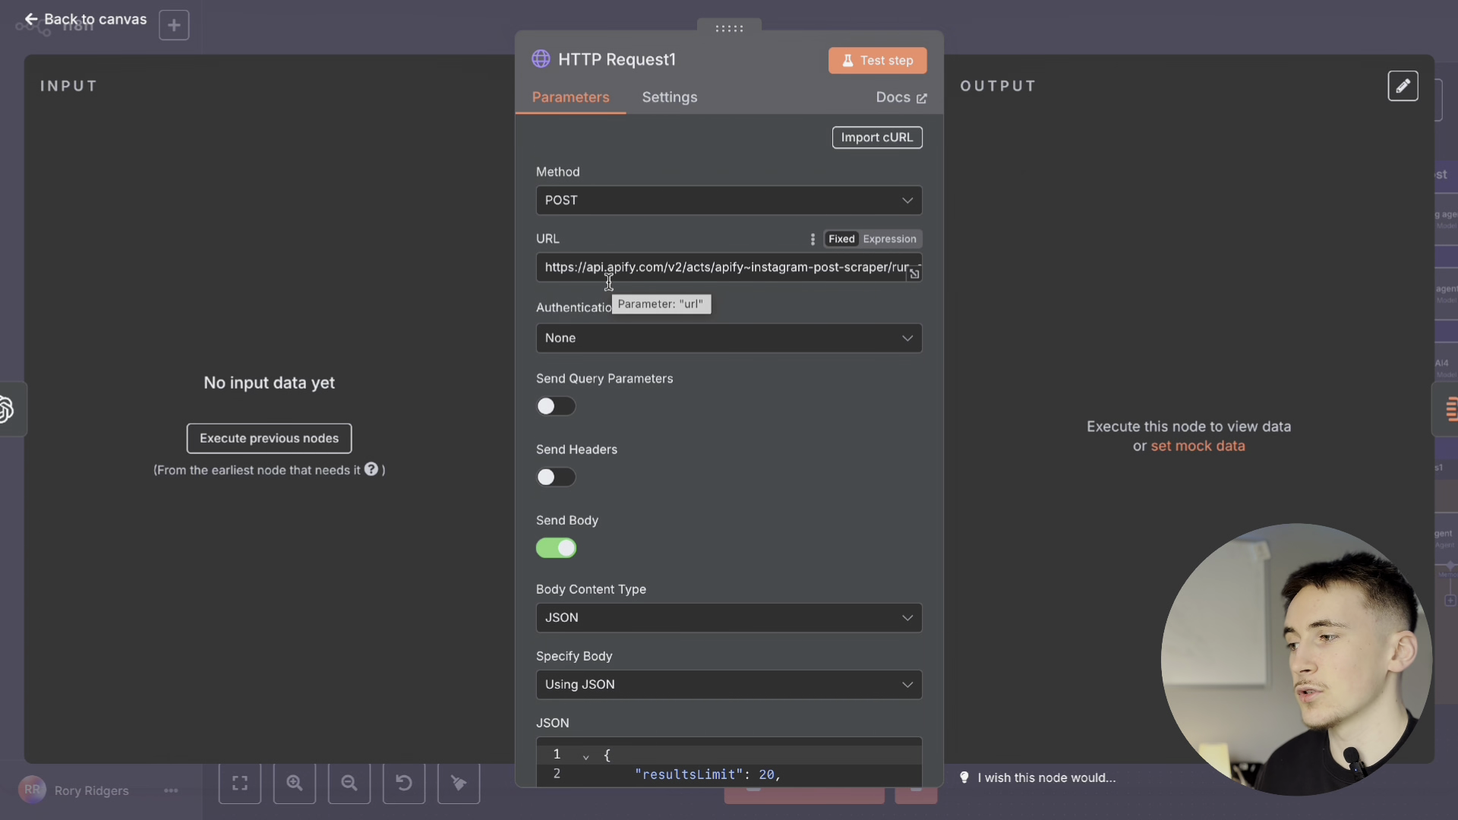
scroll(678, 289, "down", 5)
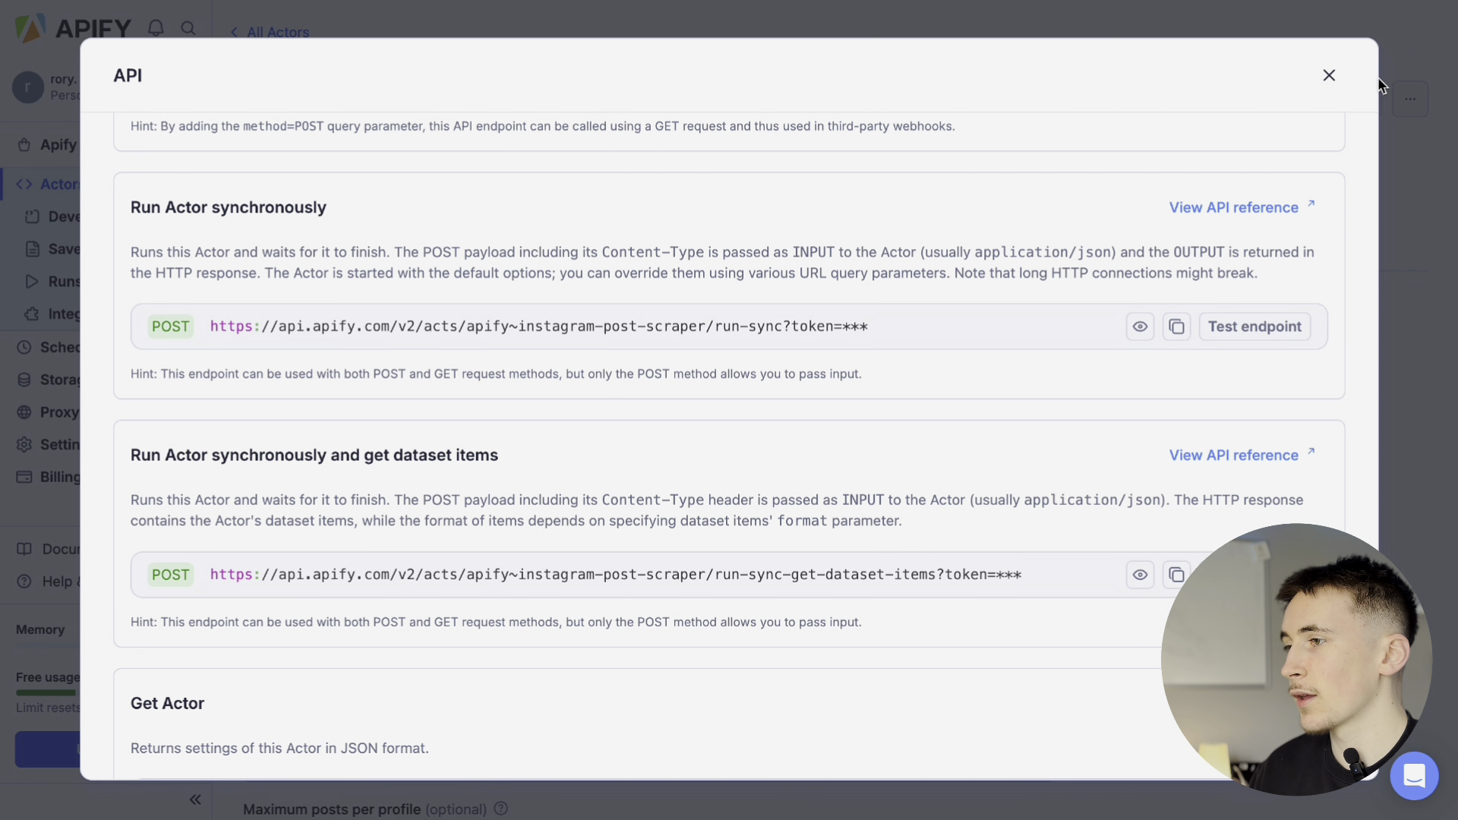
left_click(1329, 75)
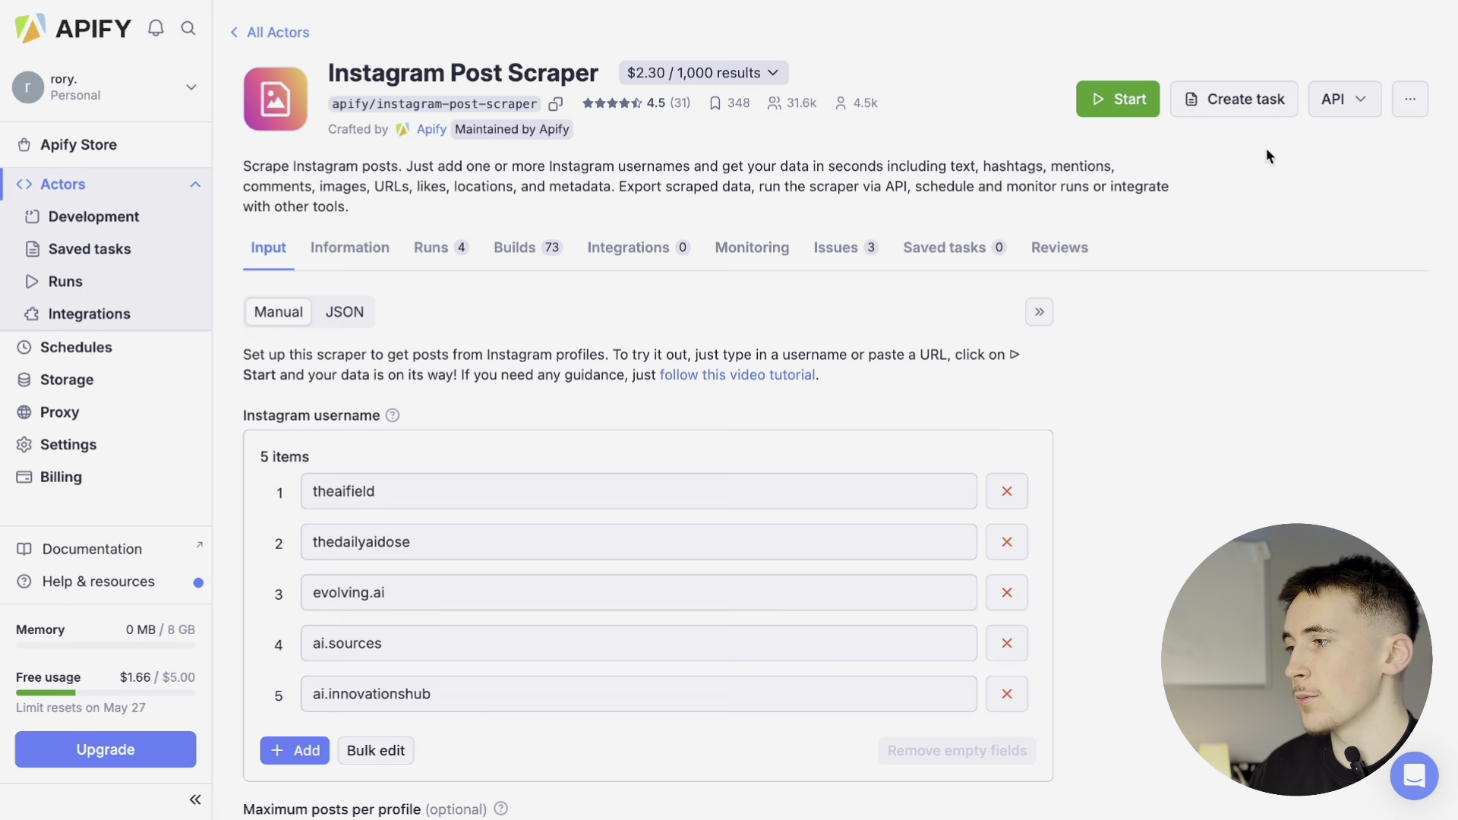
Step: Compare the scraper's manual and JSON input views, and select the whole JSON input block
left_click(344, 314)
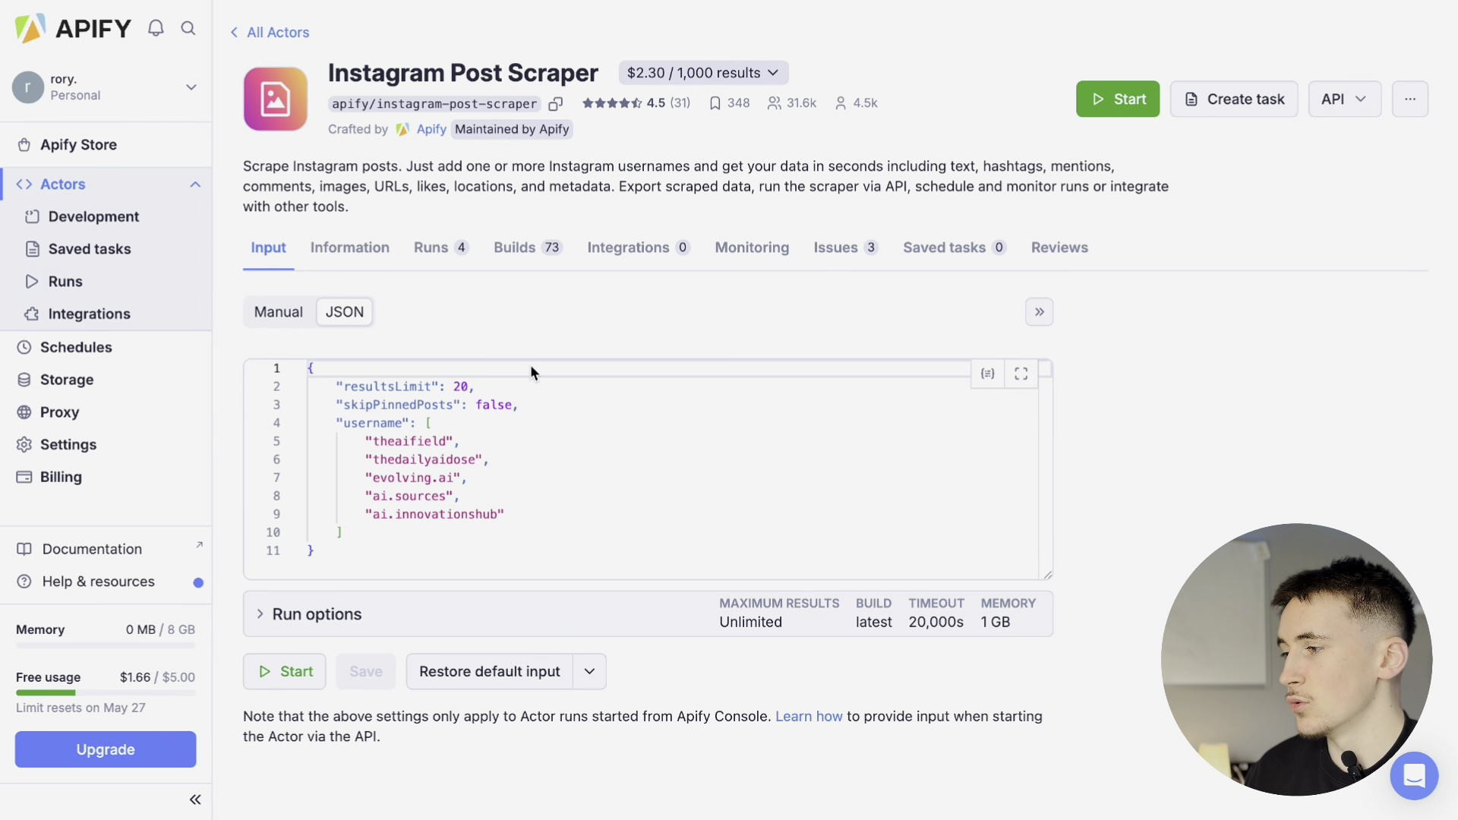
left_click(279, 320)
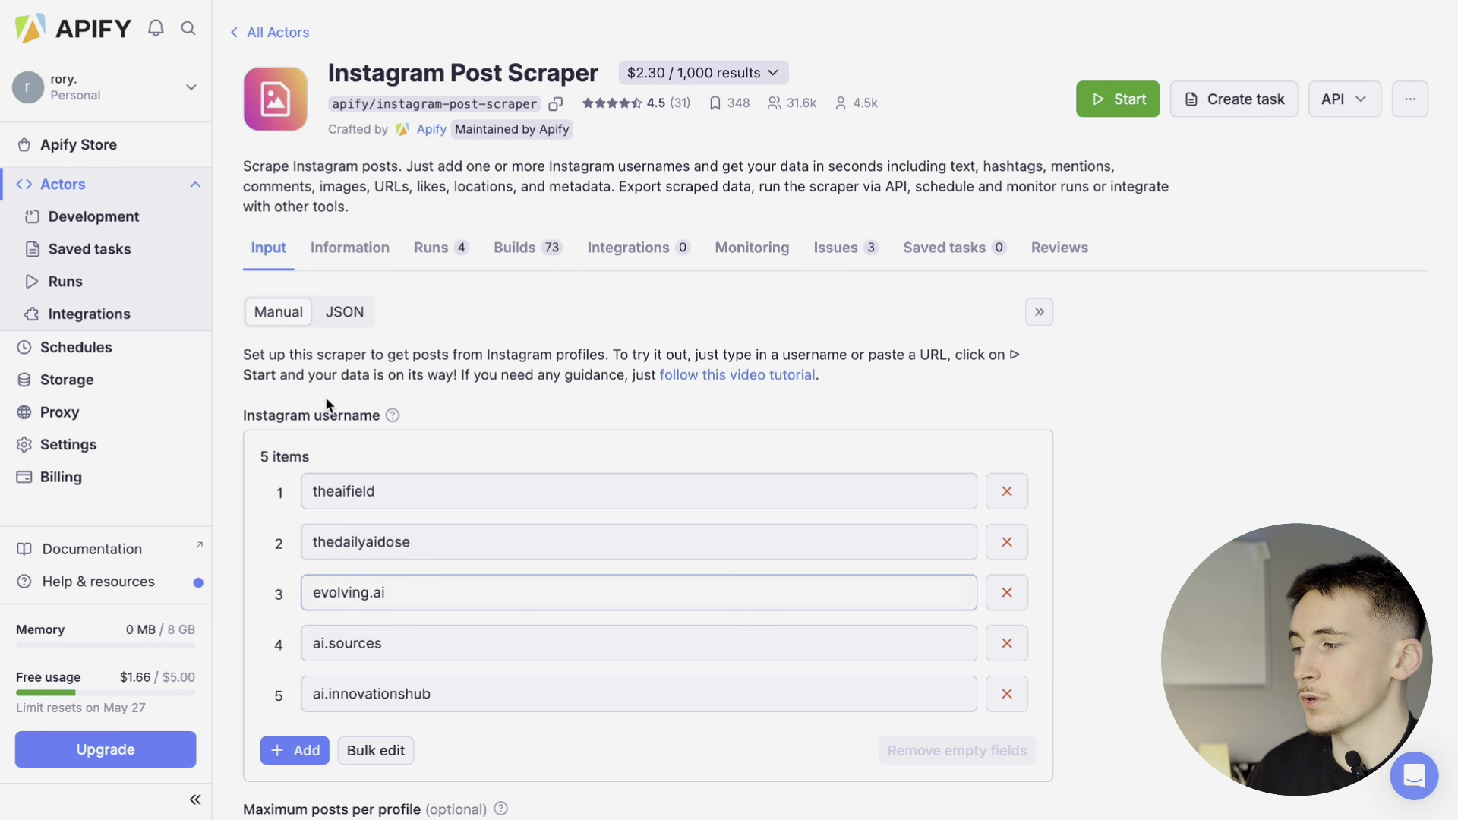
left_click(335, 322)
left_click_drag(373, 552, 307, 369)
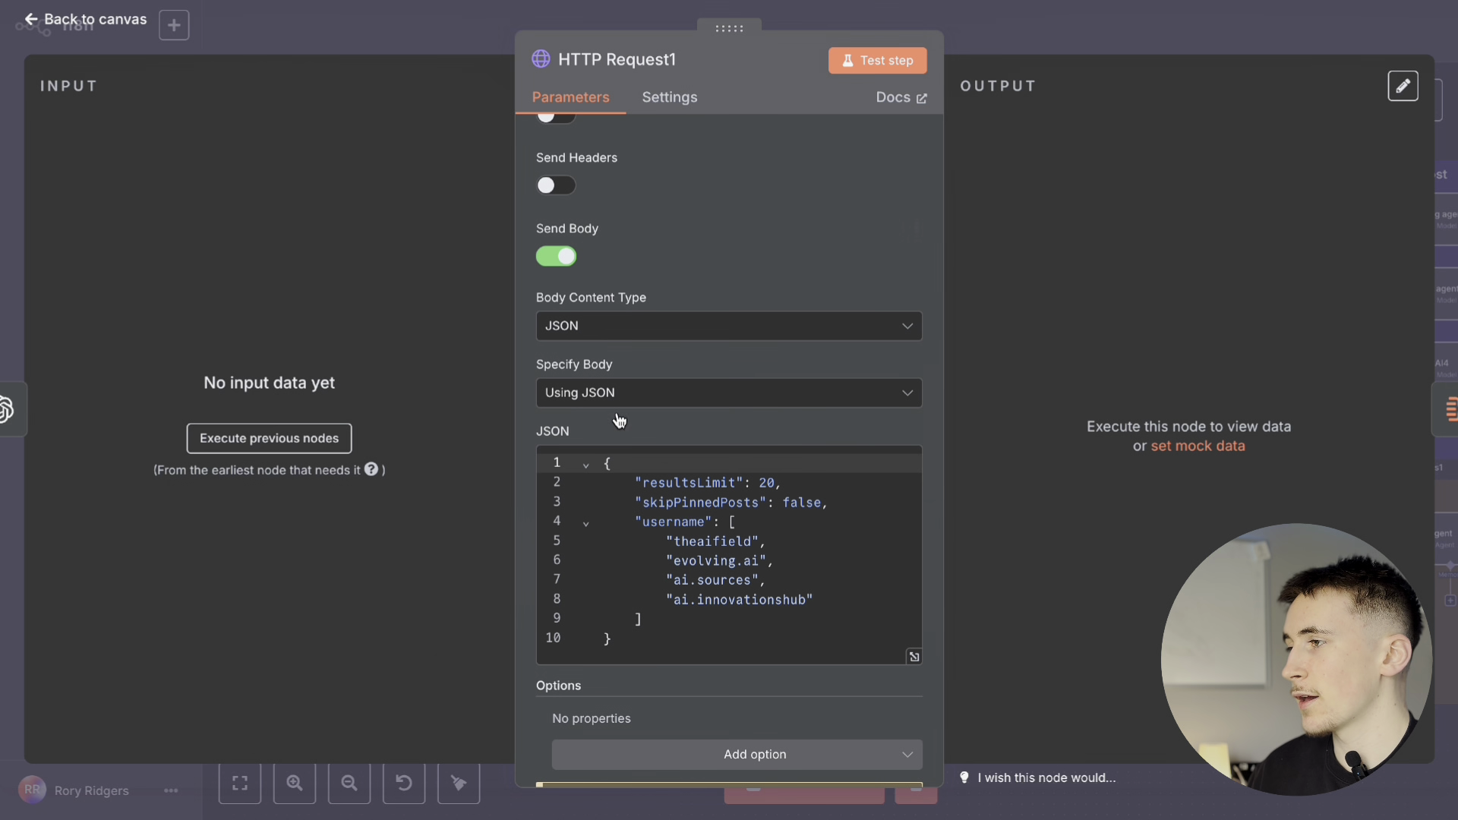
Step: Examine the resultsLimit value and username list in the n8n HTTP Request1 node's JSON body, and close the node
scroll(619, 420, "down", 1)
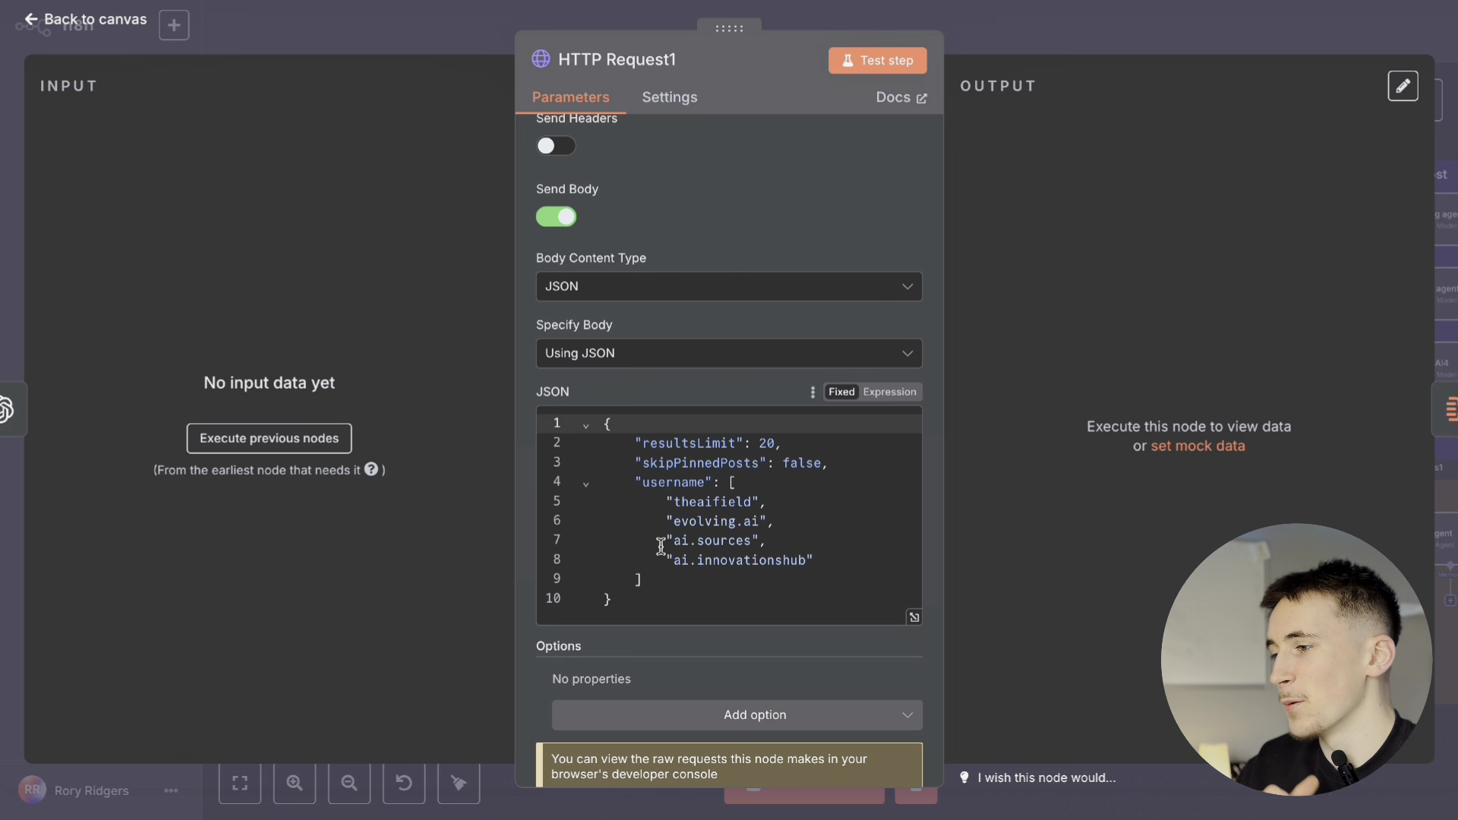
left_click(673, 502)
left_click_drag(674, 502, 807, 562)
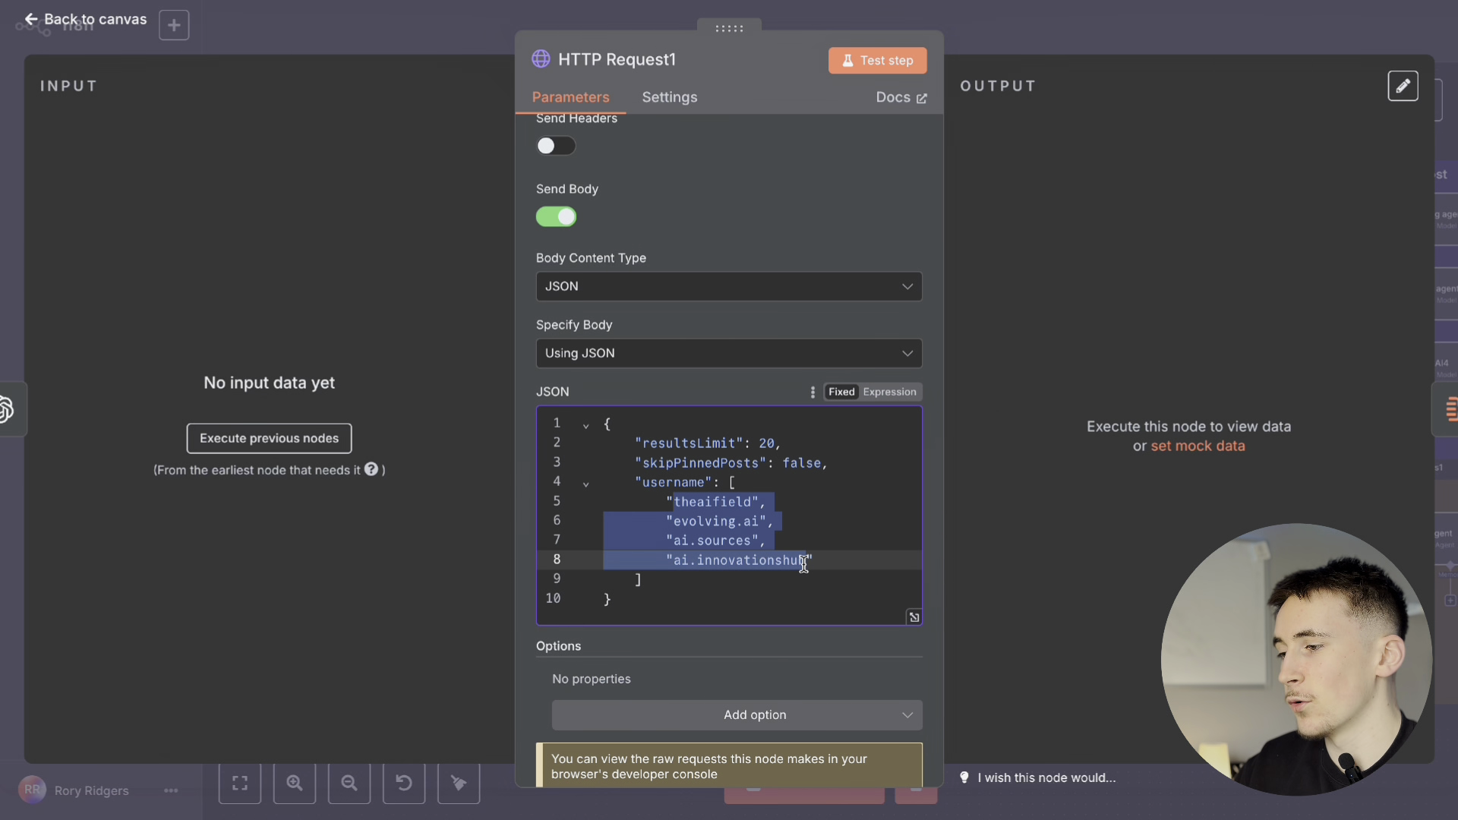
left_click(678, 499)
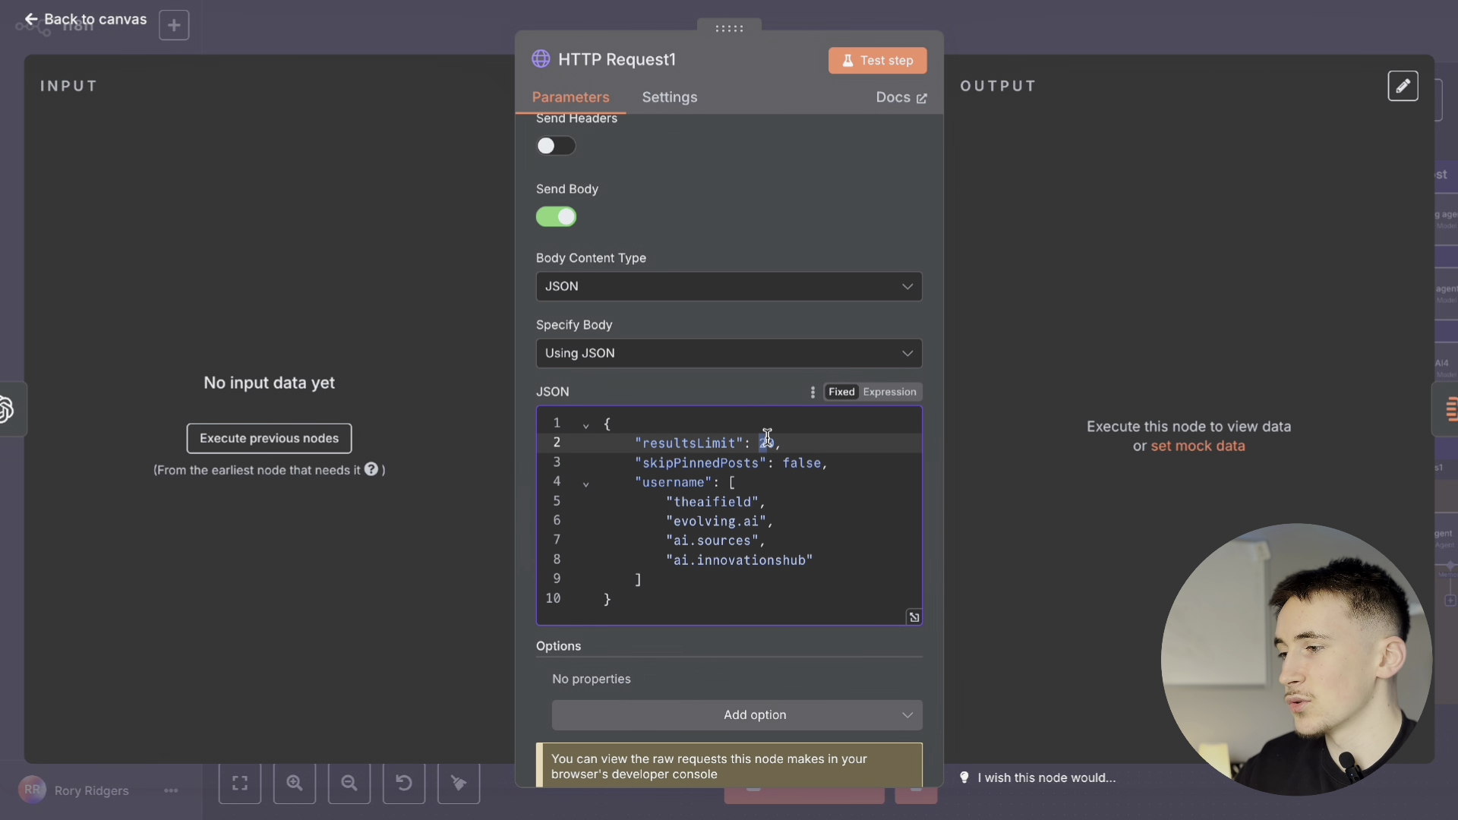
double_click(766, 443)
left_click_drag(674, 502, 803, 565)
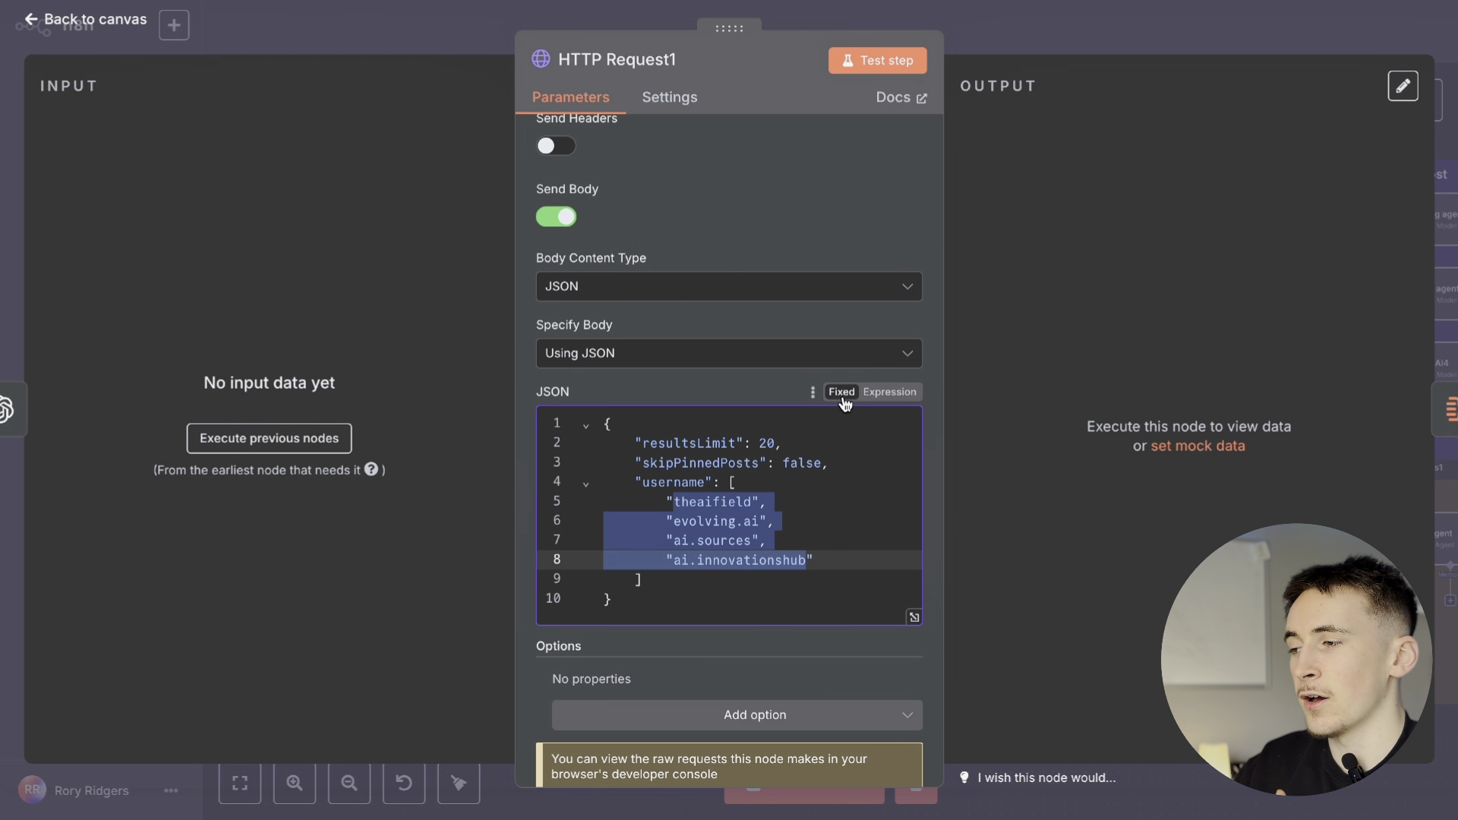
left_click(741, 328)
key("Escape")
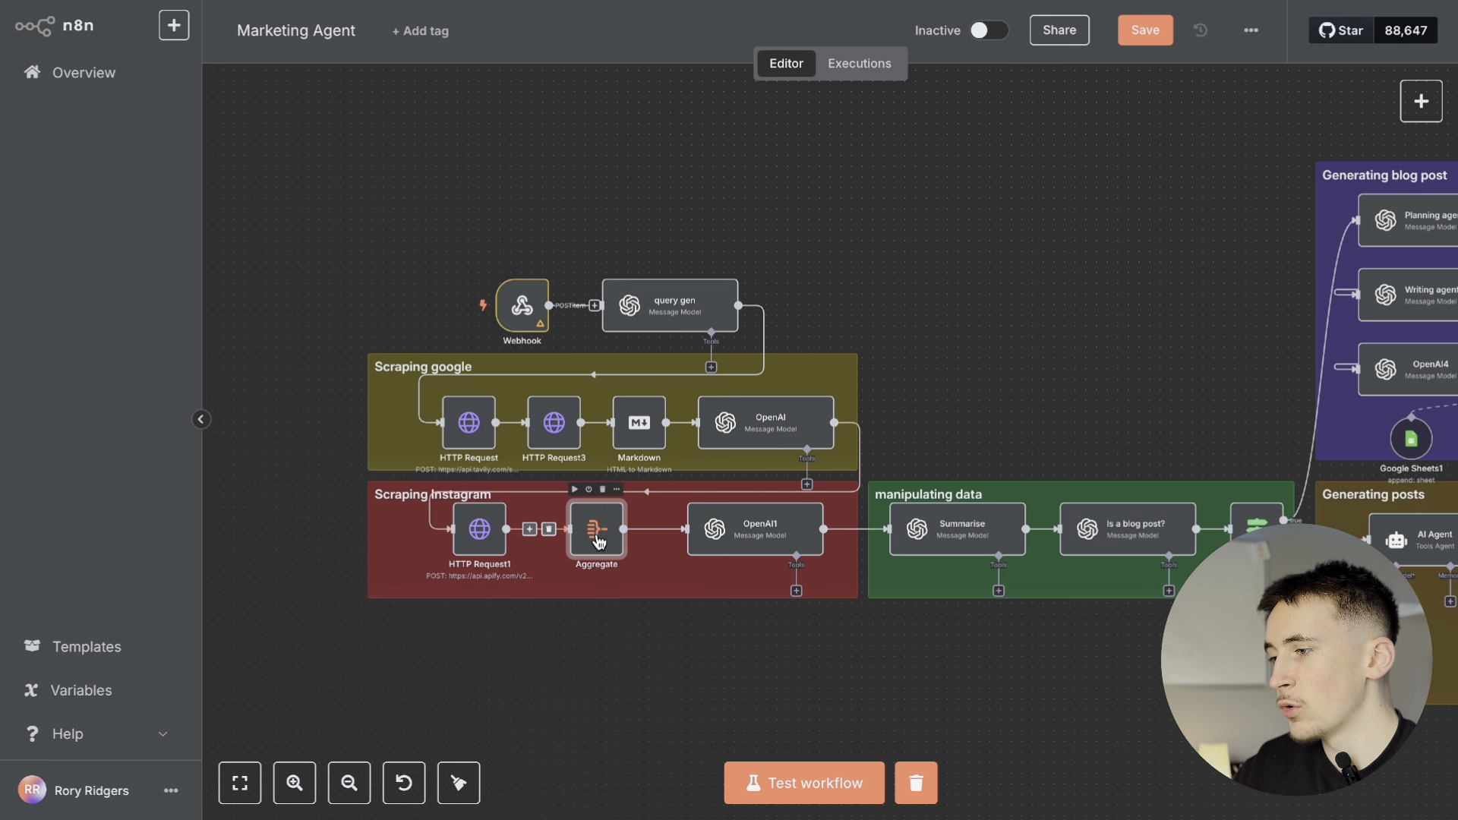
Step: Review the individual fields to aggregate in the Aggregate node of the Scraping Instagram section, and close it
double_click(600, 531)
left_click(1009, 49)
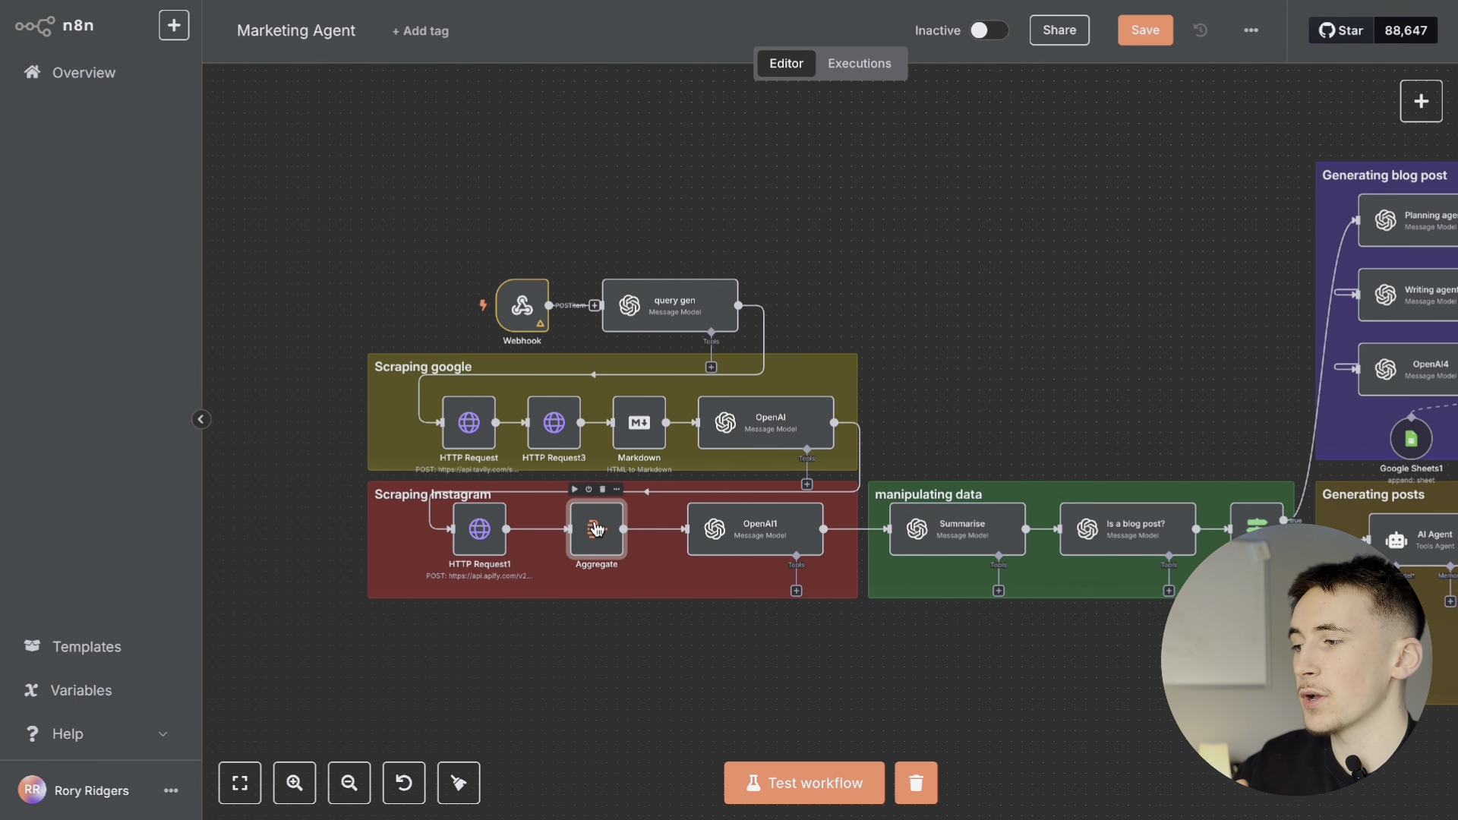
double_click(597, 529)
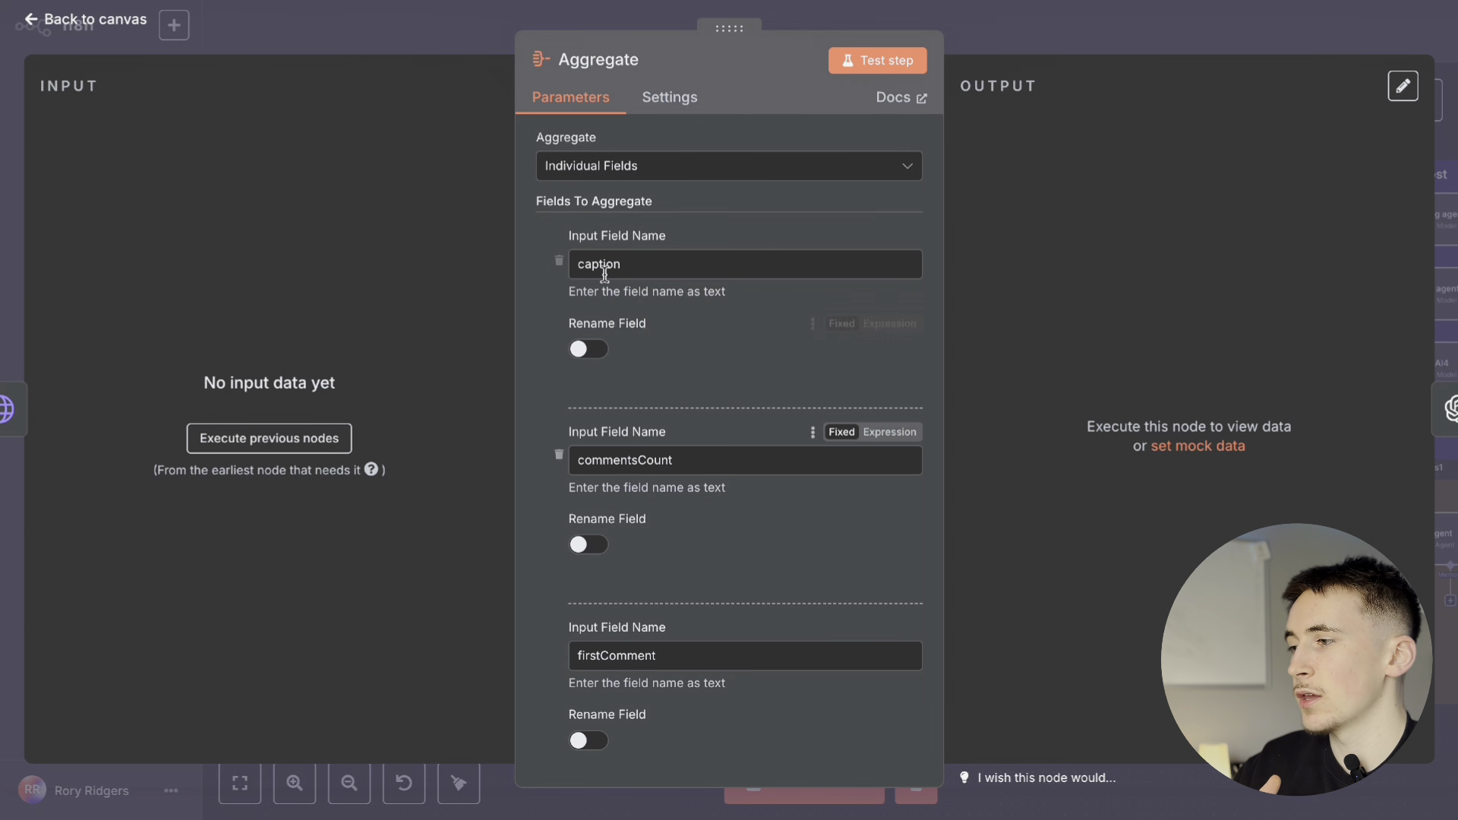
scroll(640, 298, "down", 1)
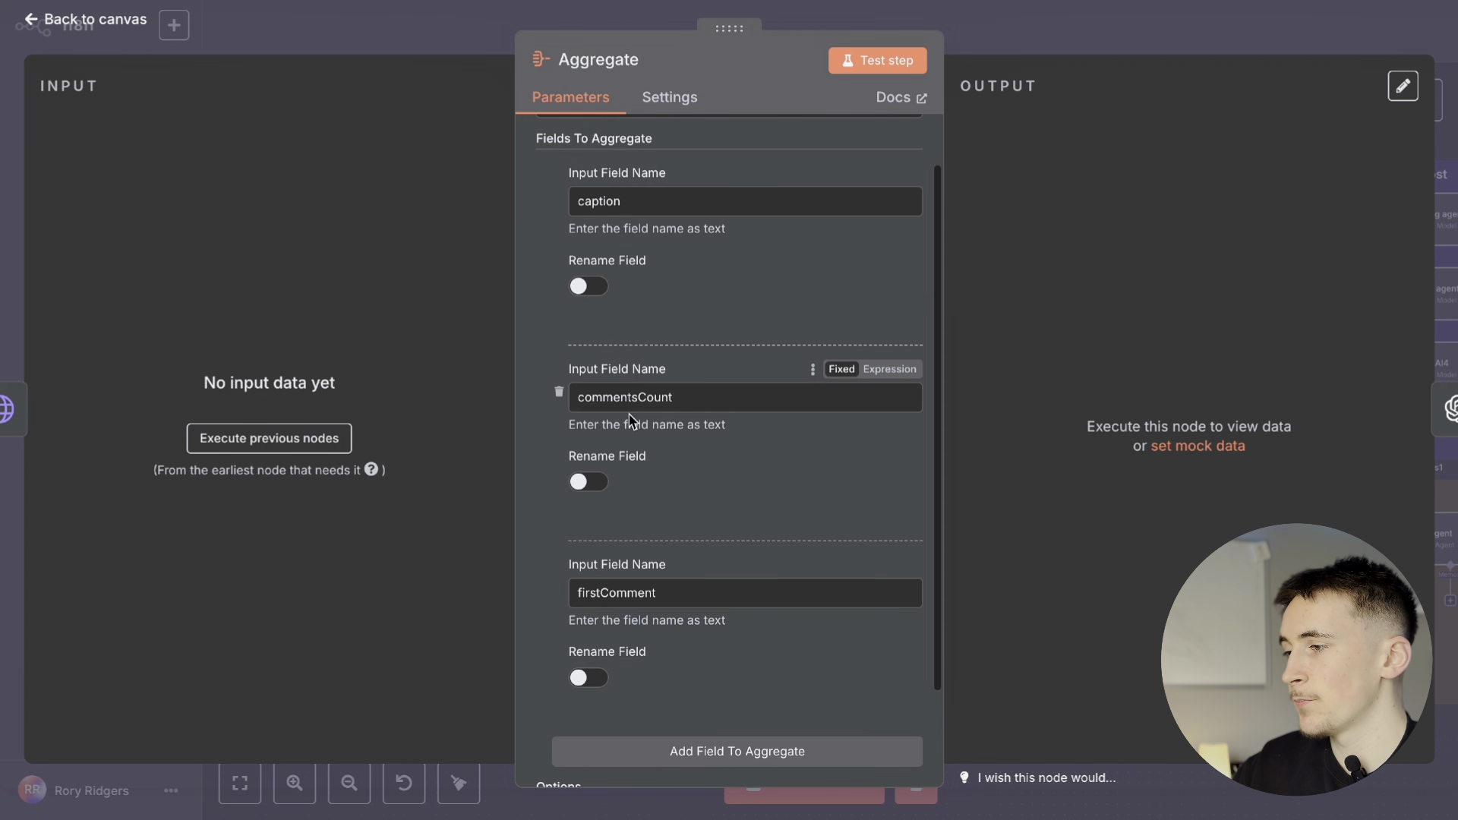
scroll(693, 469, "up", 1)
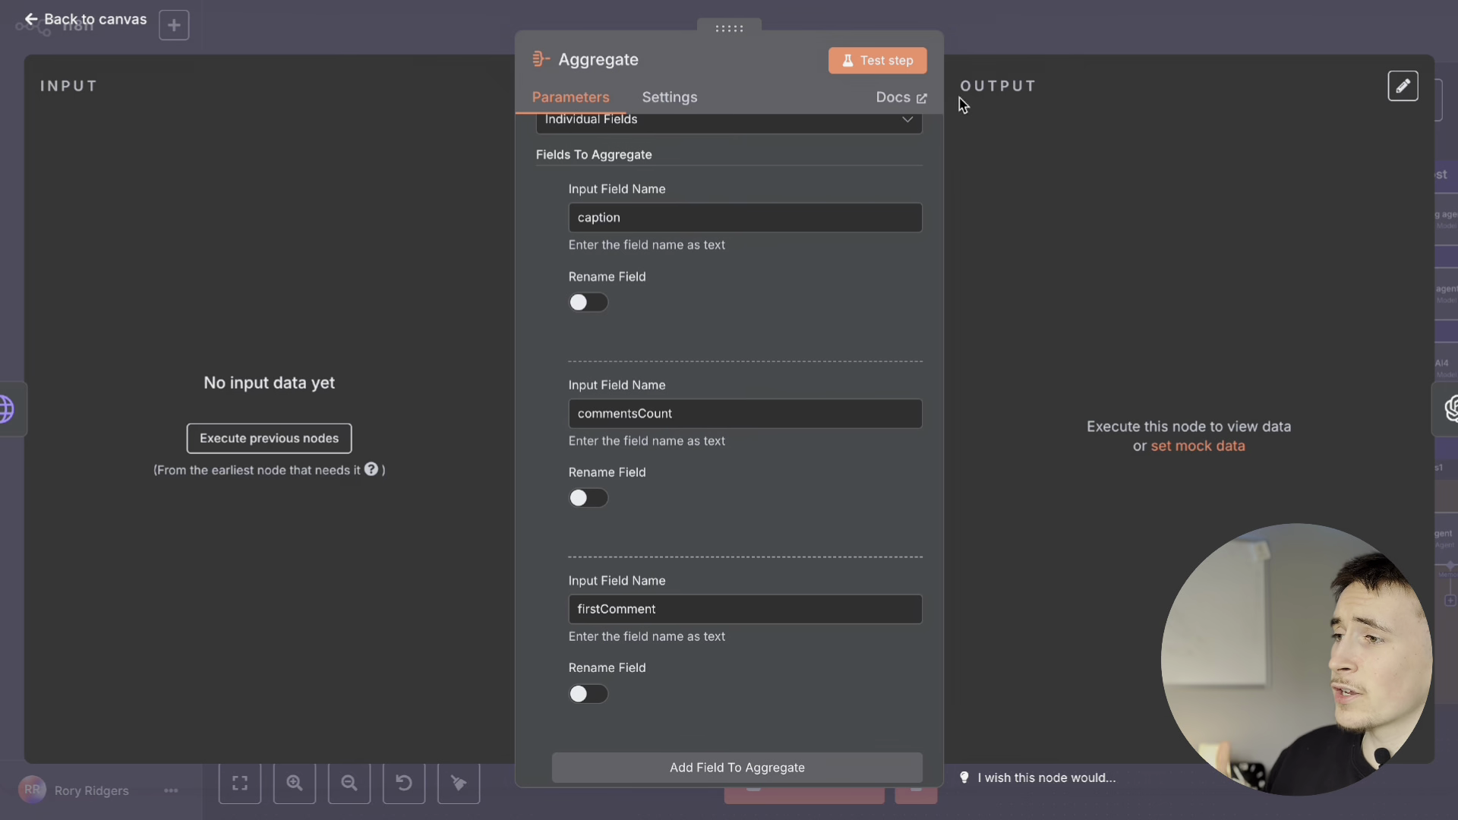
left_click(1019, 43)
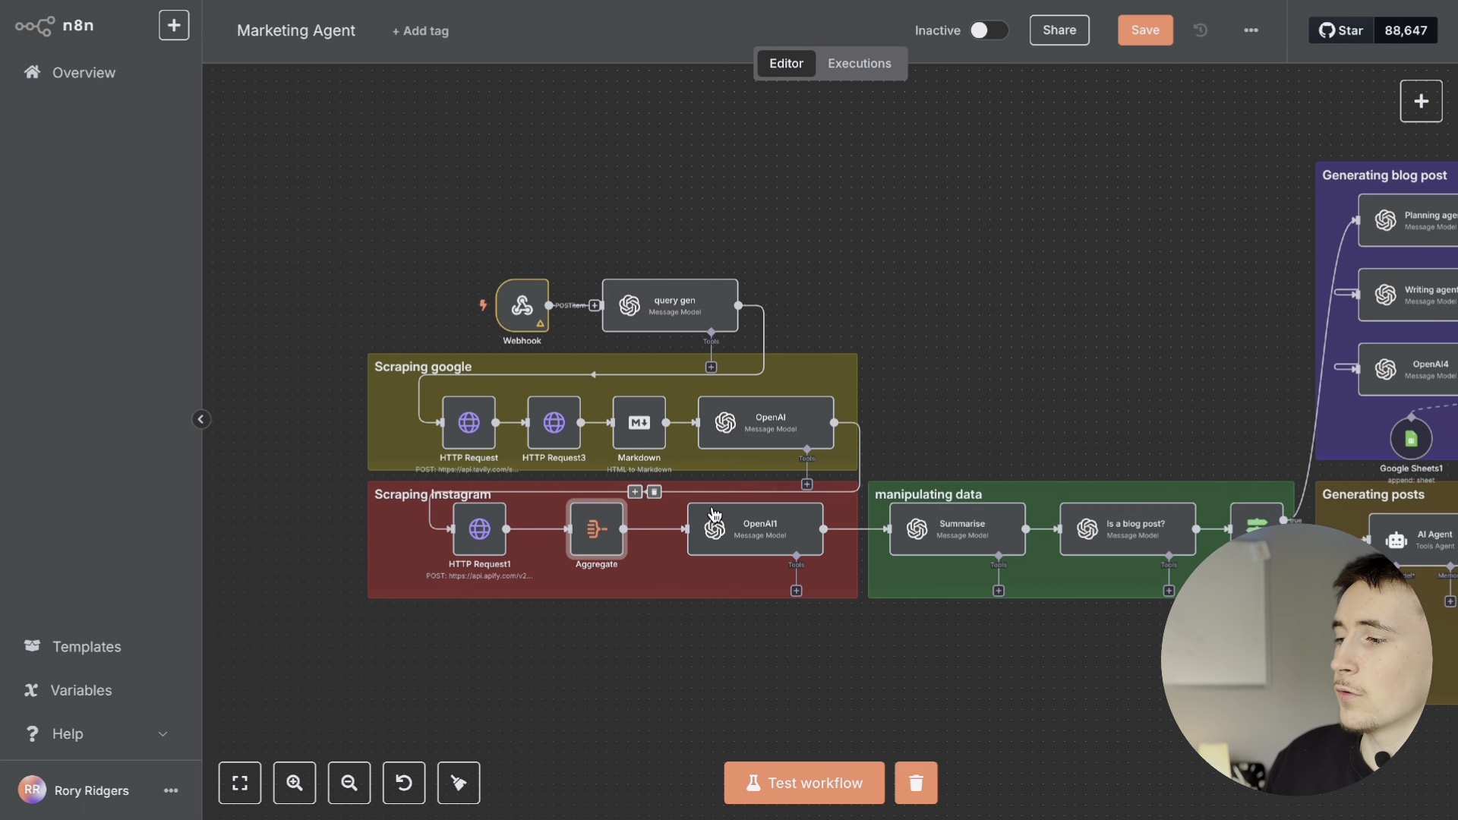
Step: Recheck the HTTP Request1 node's JSON body and return to the canvas
double_click(479, 528)
scroll(702, 495, "down", 5)
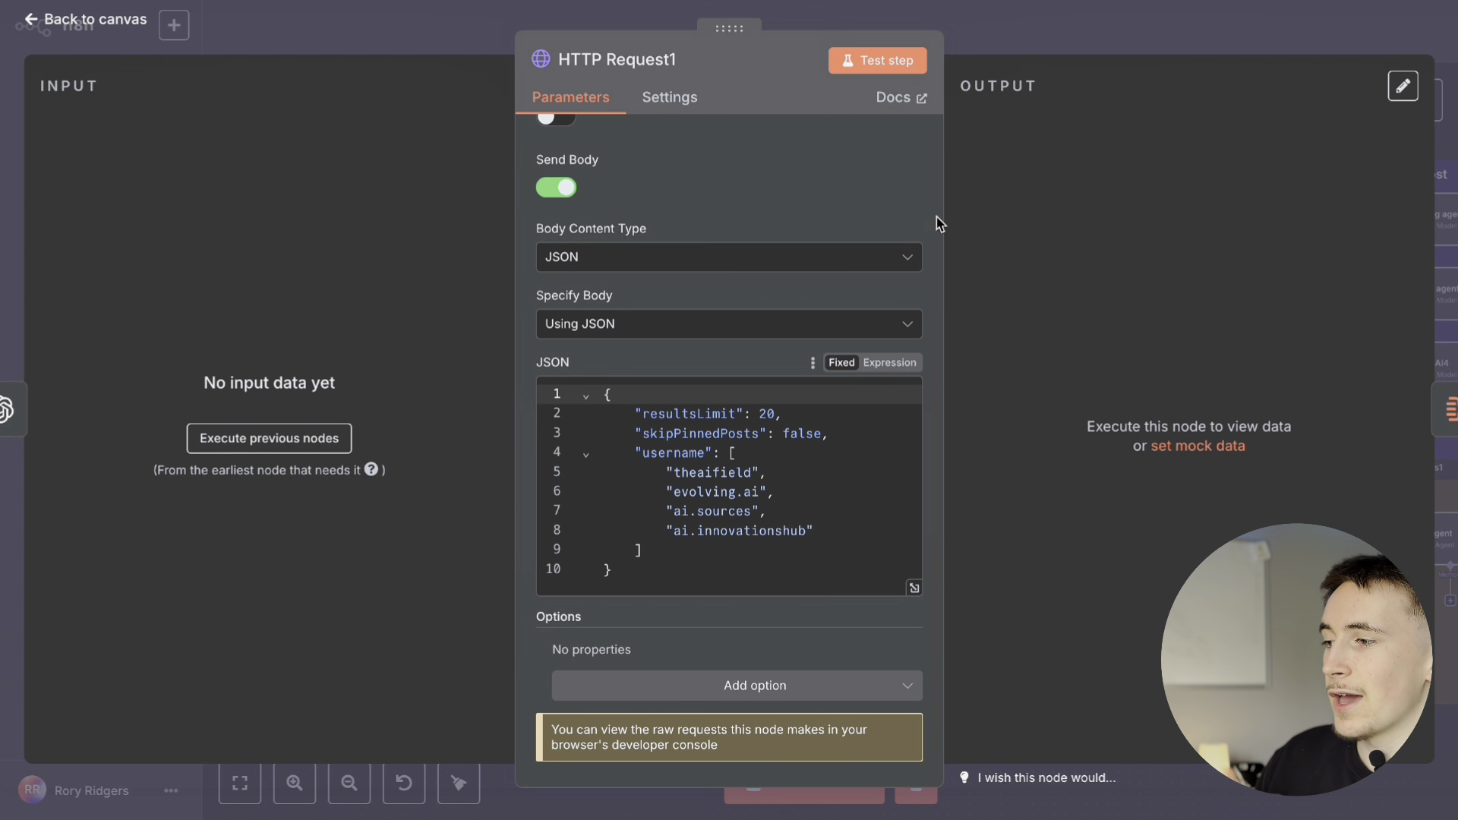
left_click(982, 36)
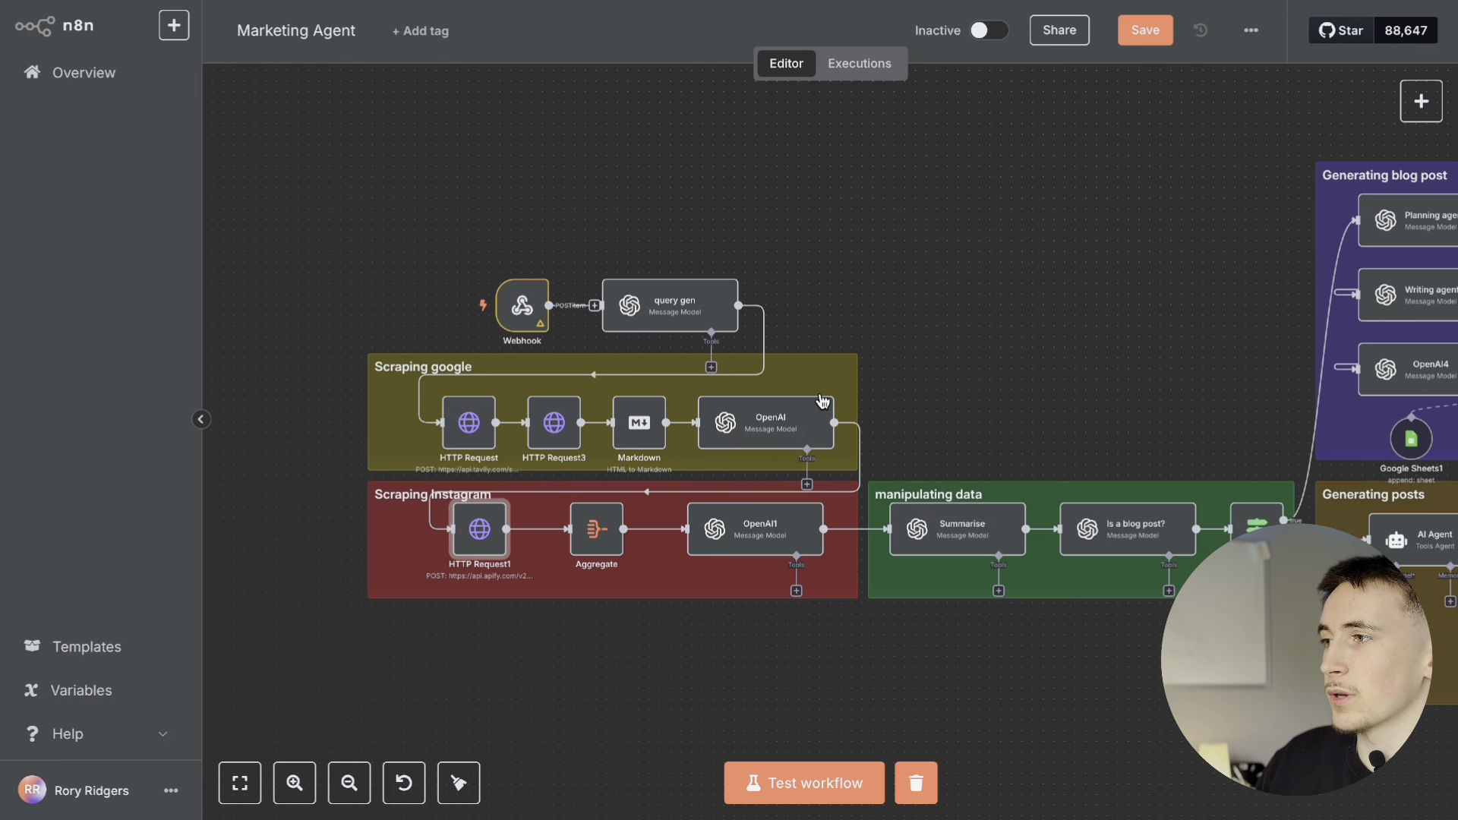
Step: Reopen the Aggregate node and go through its caption, commentsCount and firstComment input fields
double_click(594, 545)
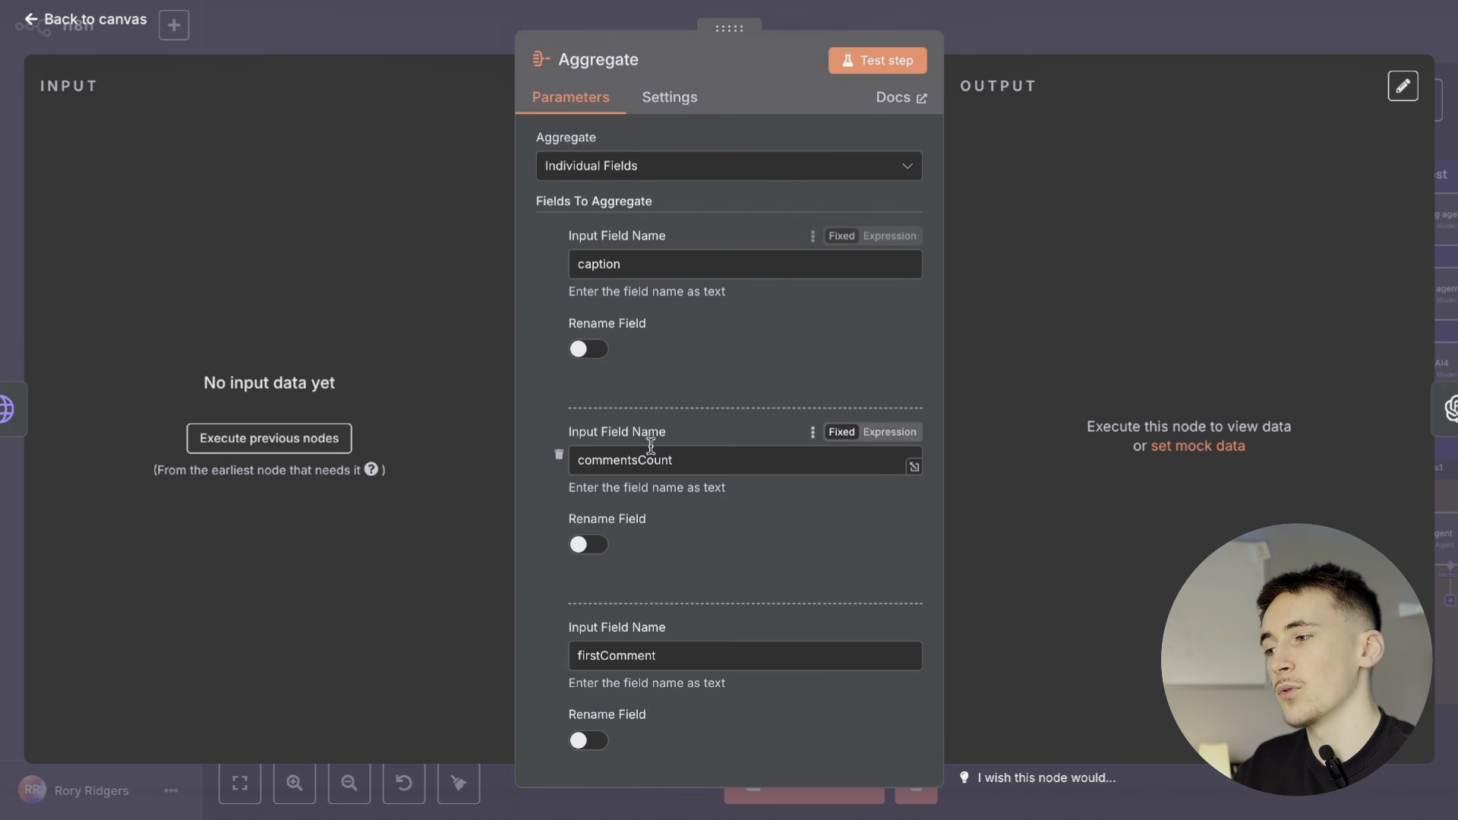
scroll(649, 444, "down", 1)
scroll(680, 472, "down", 1)
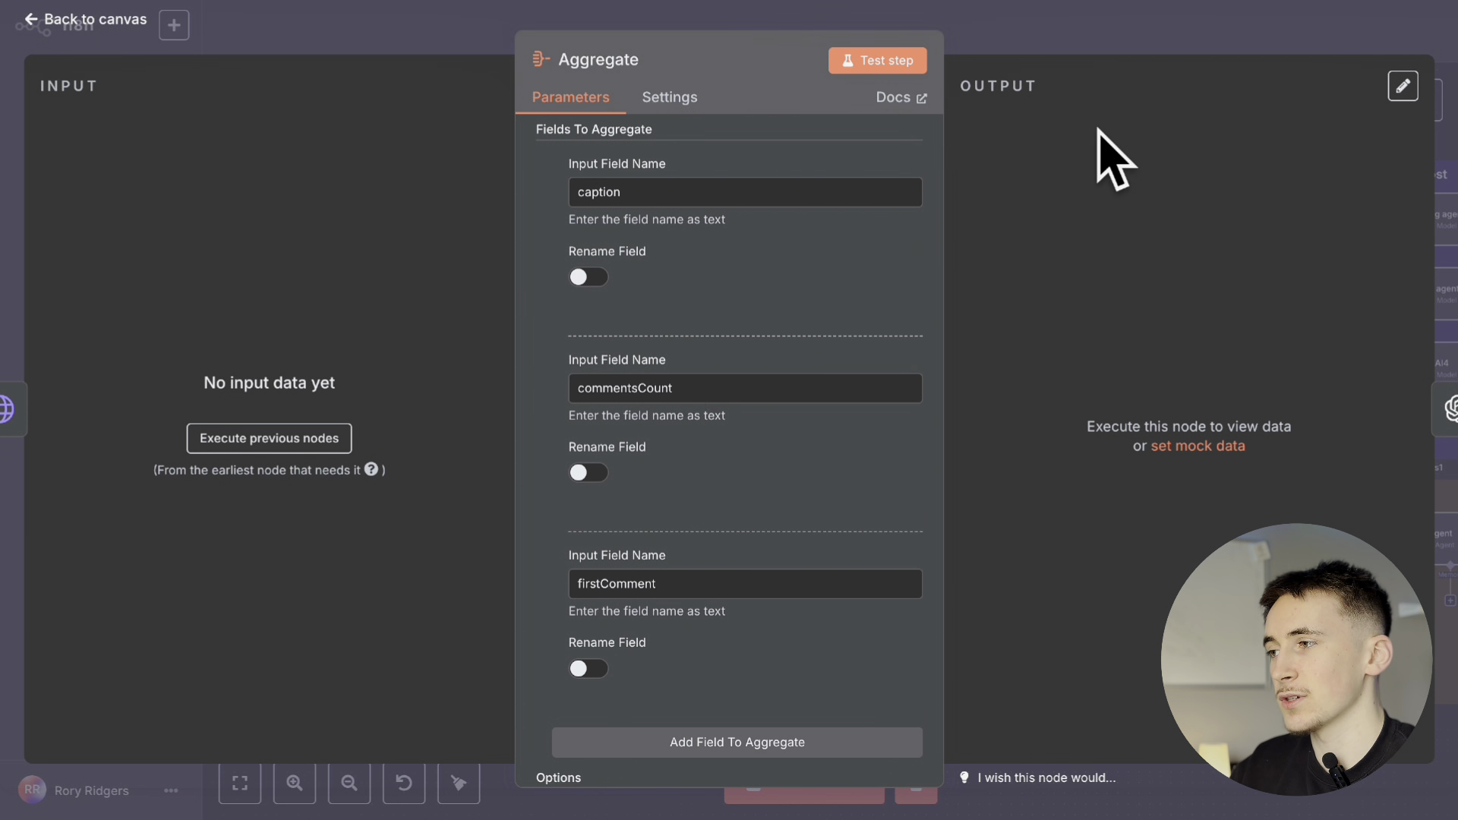
Step: Leave the Aggregate node and review the caption, comment count and first comment expressions in the OpenAI1 node's user prompt
left_click(966, 12)
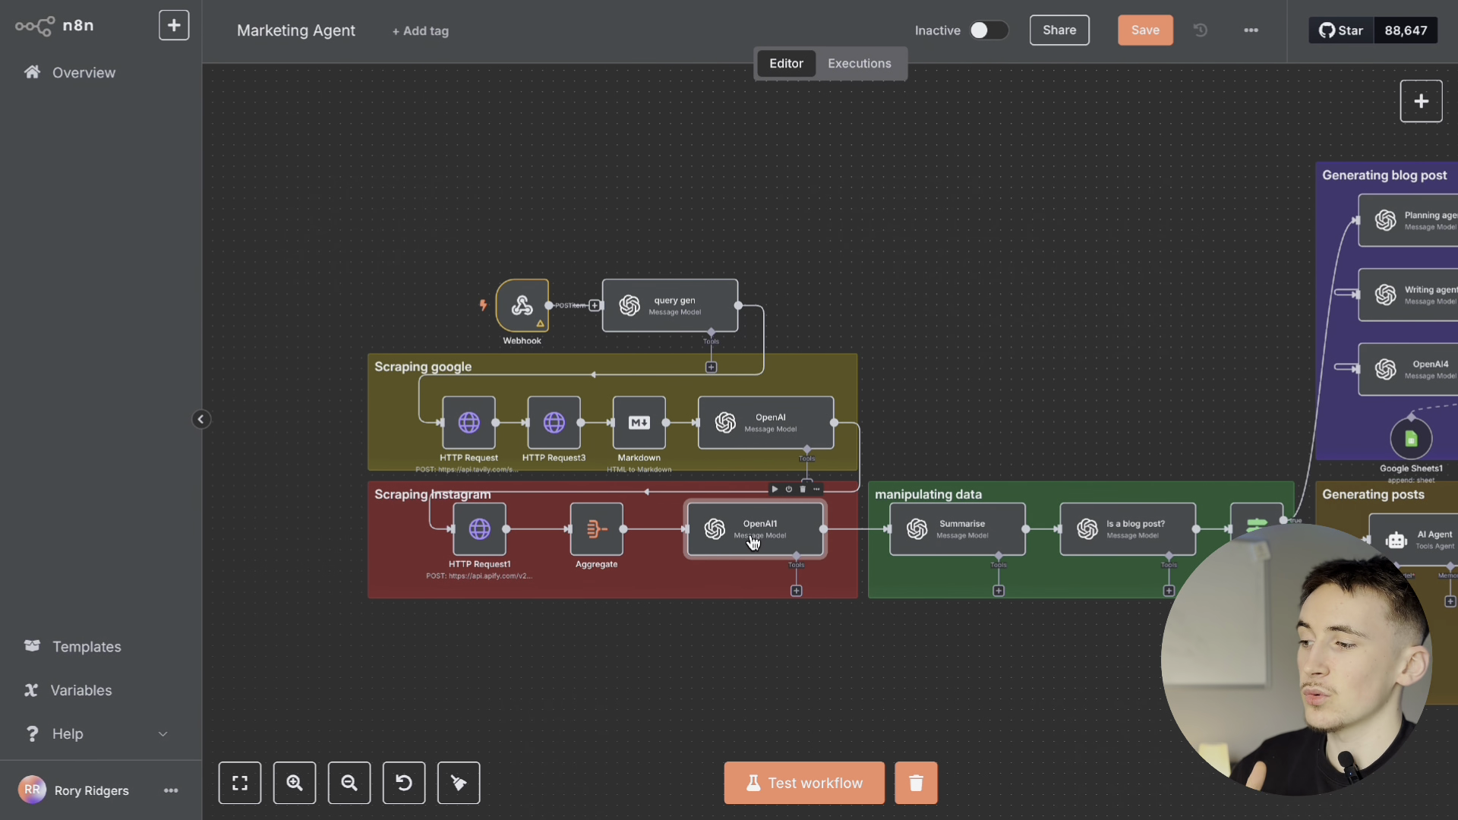
double_click(755, 539)
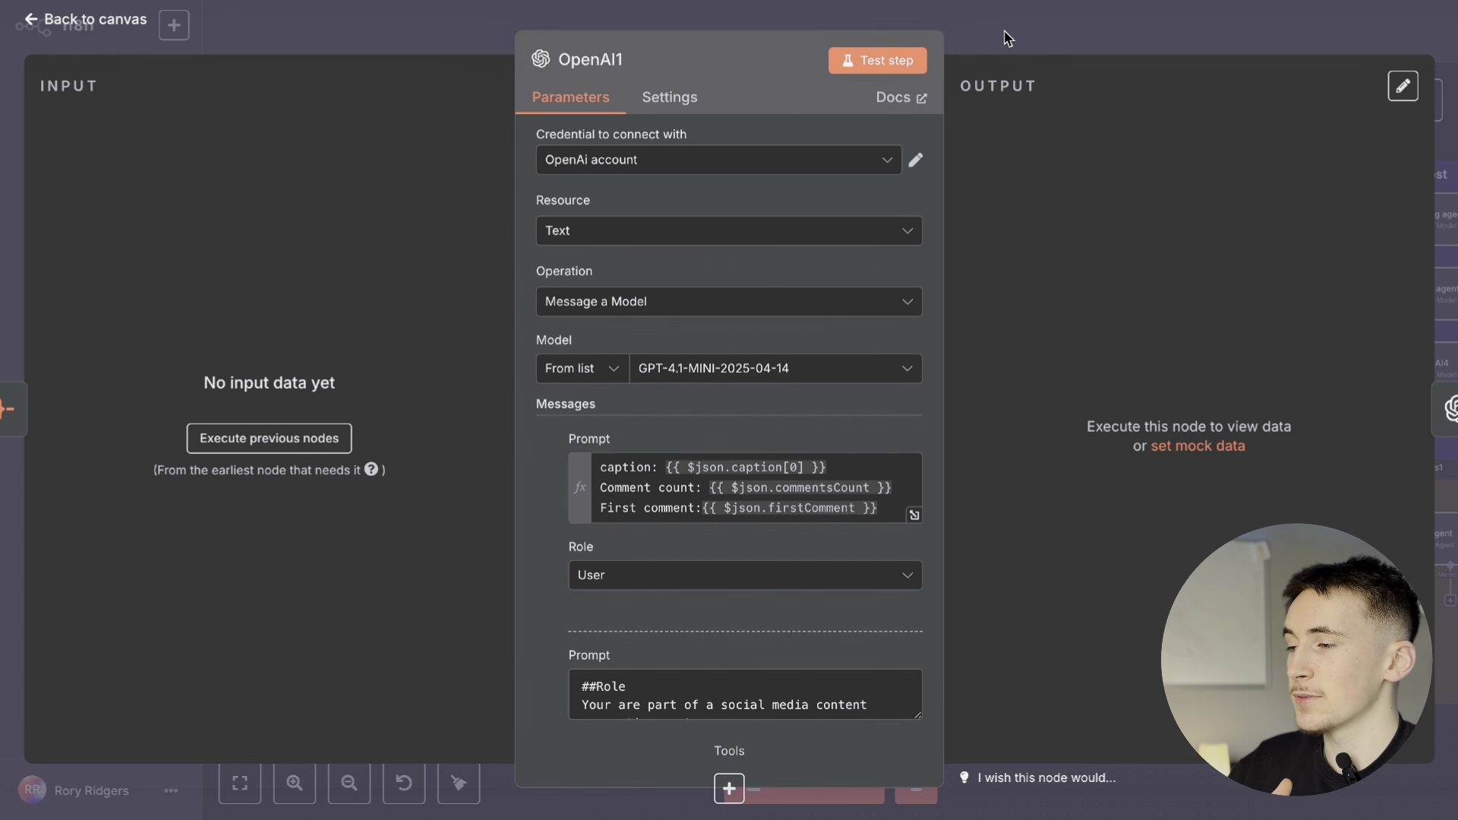
left_click(1057, 47)
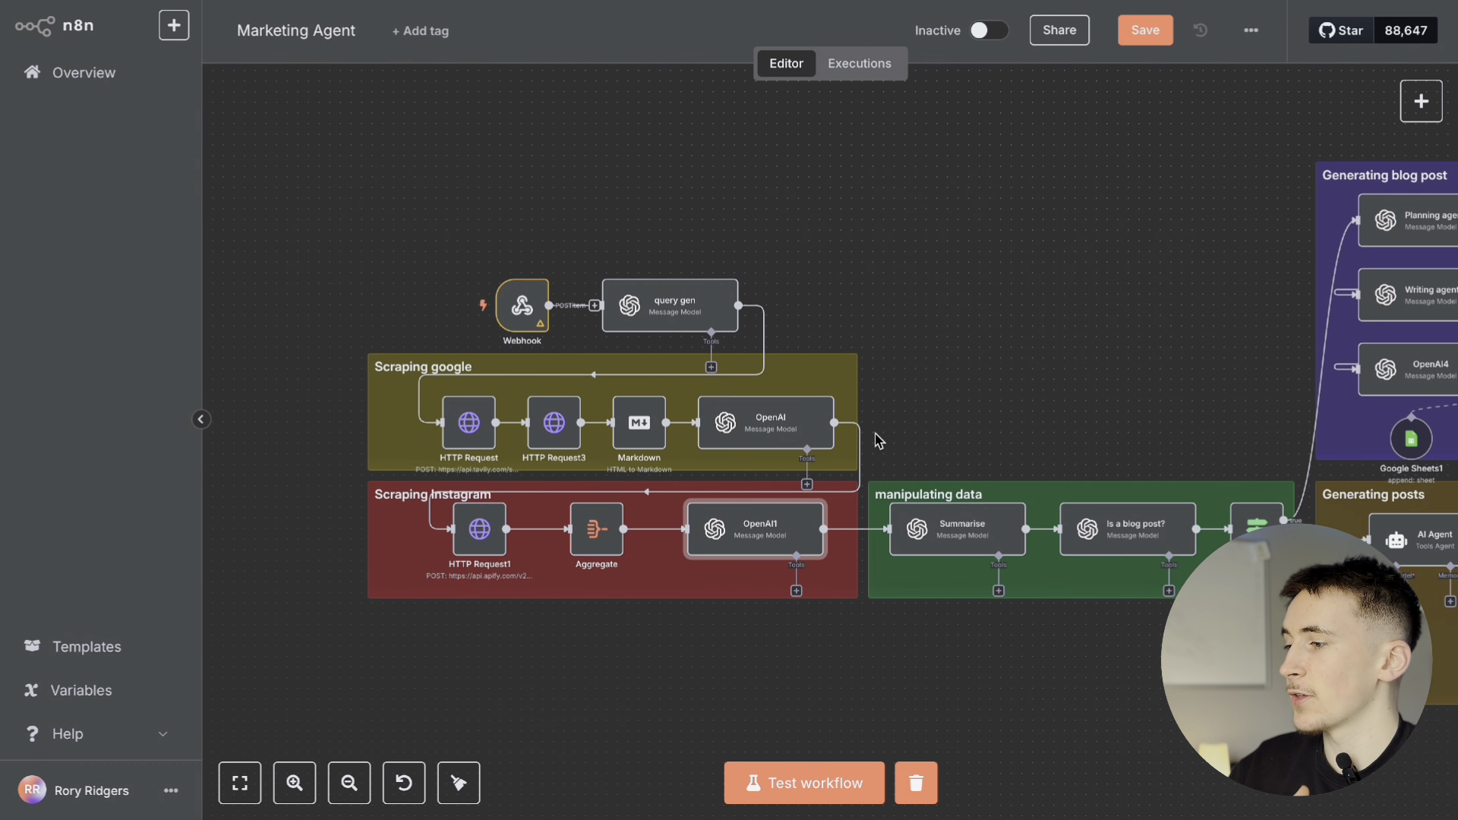
double_click(754, 533)
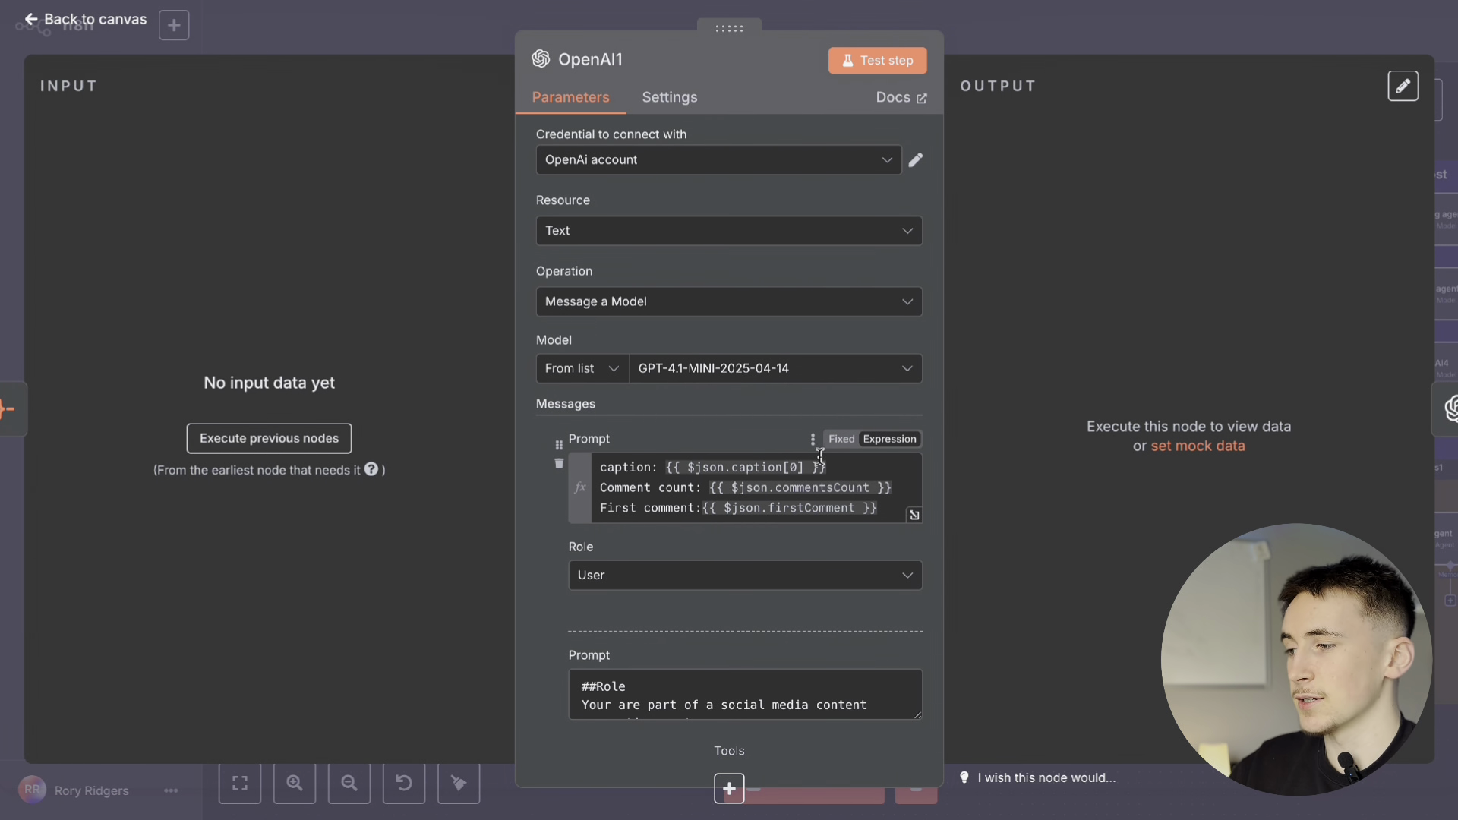
left_click_drag(600, 466, 658, 507)
left_click(1023, 28)
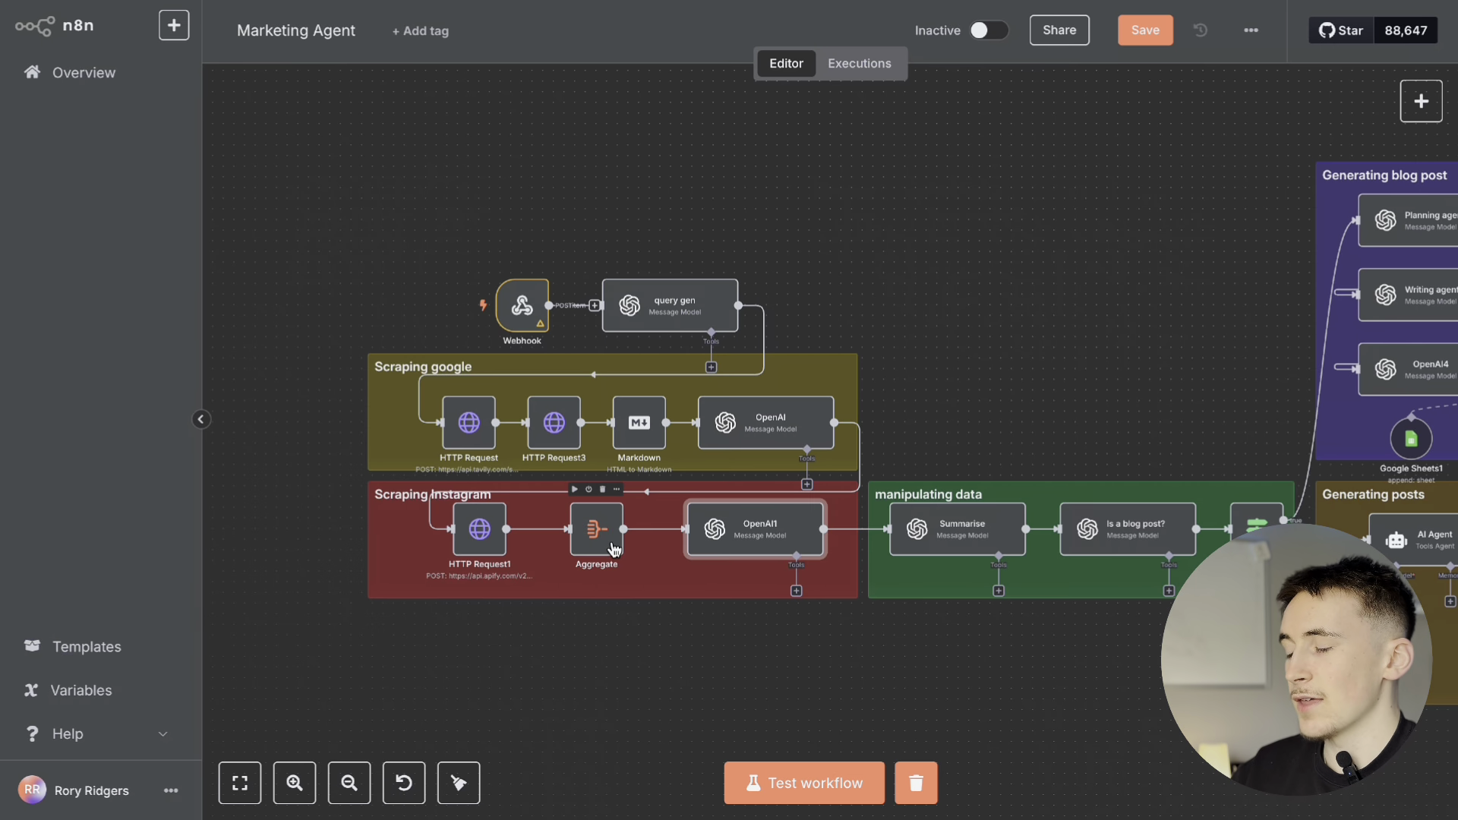
Step: Reopen the OpenAI1 node, enlarge its system prompt to read the task instructions, and return to the canvas
double_click(713, 532)
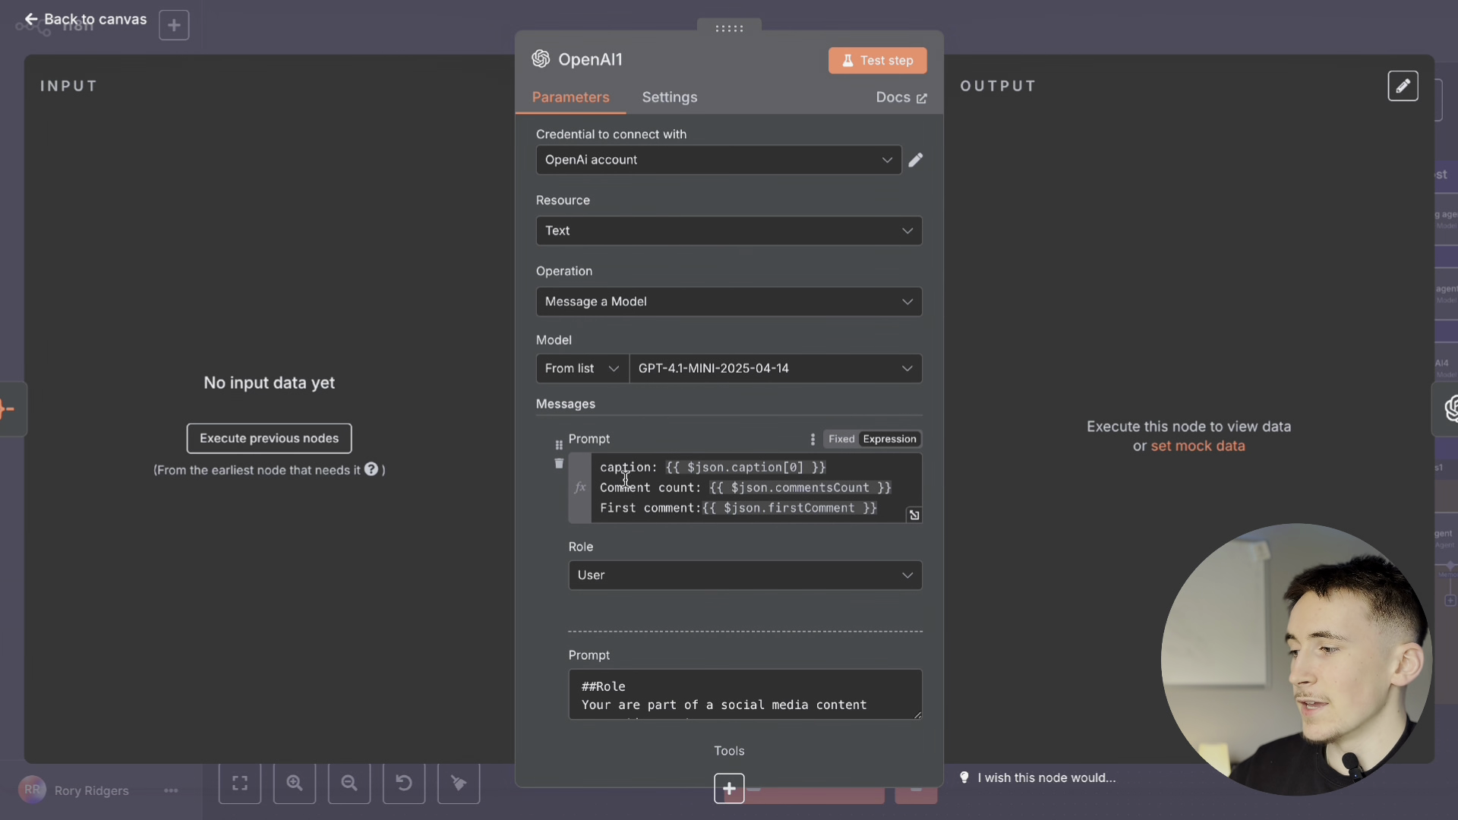
scroll(858, 532, "down", 2)
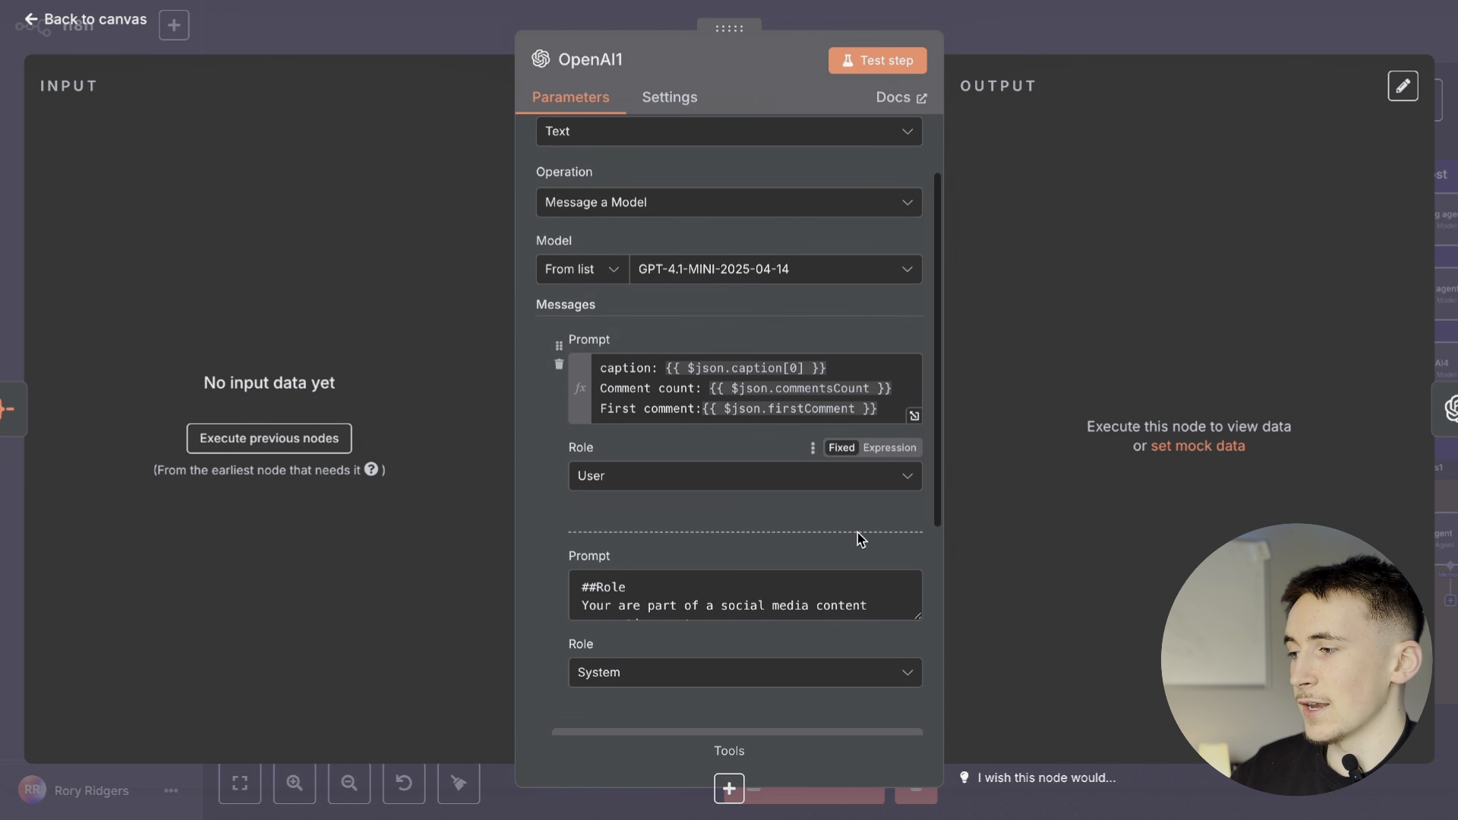
left_click_drag(915, 627, 916, 719)
scroll(813, 596, "down", 1)
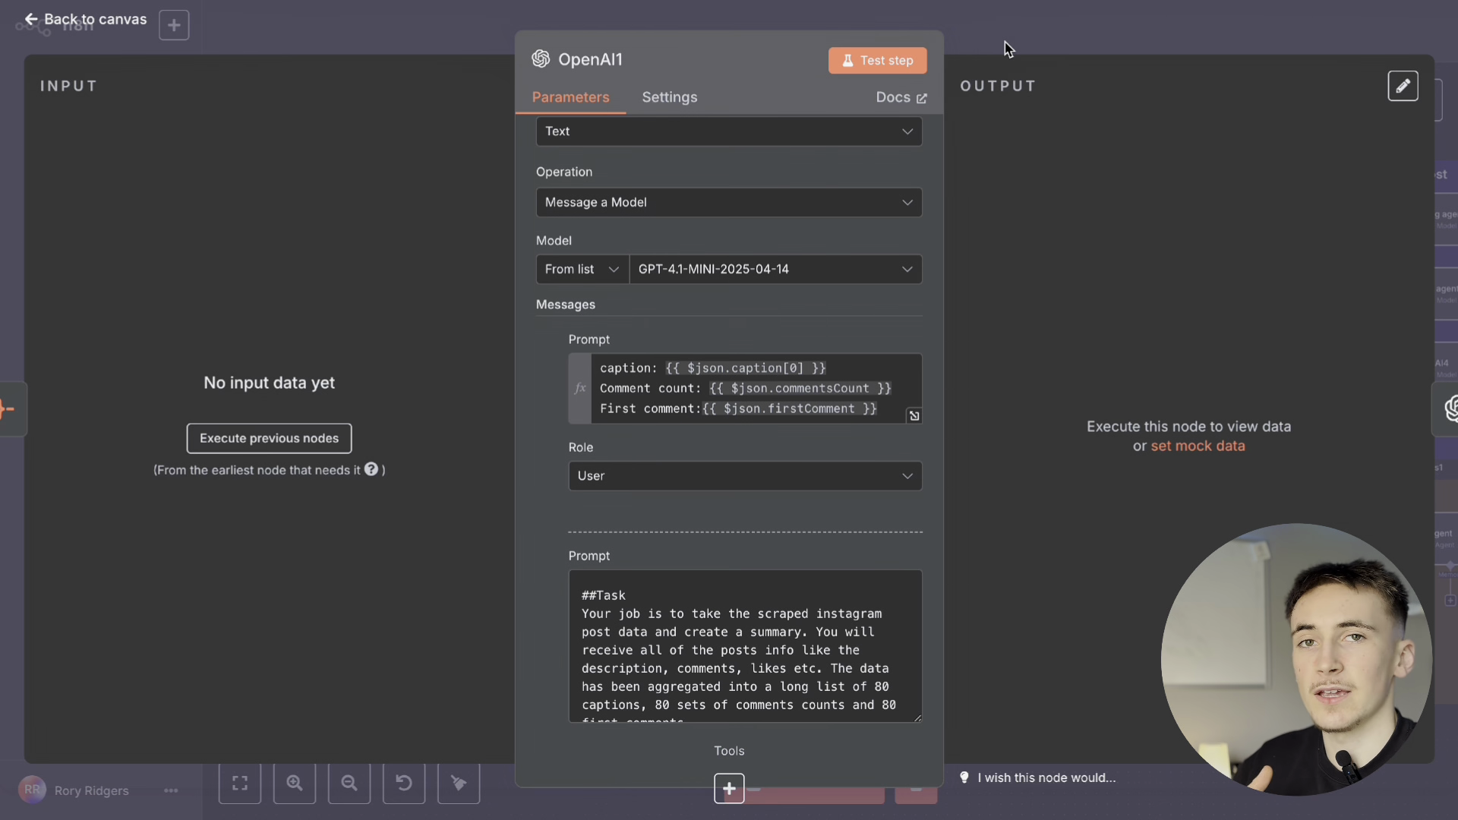
left_click(1042, 44)
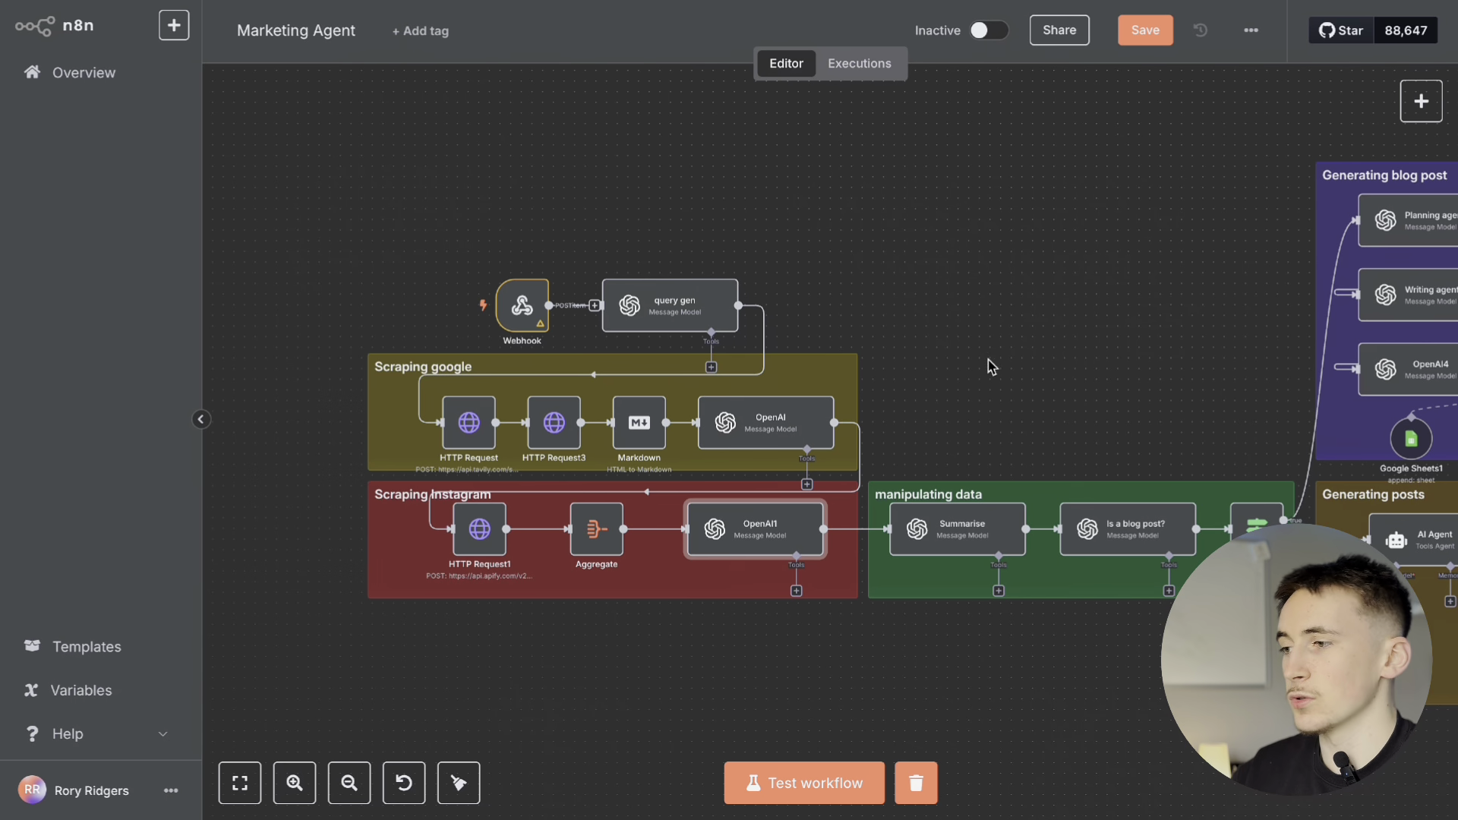
Step: Review the input prompt and instructions of the "Is a blog post?" node in the manipulating data section, and close it
scroll(1008, 386, "right", 5)
scroll(911, 425, "down", 2)
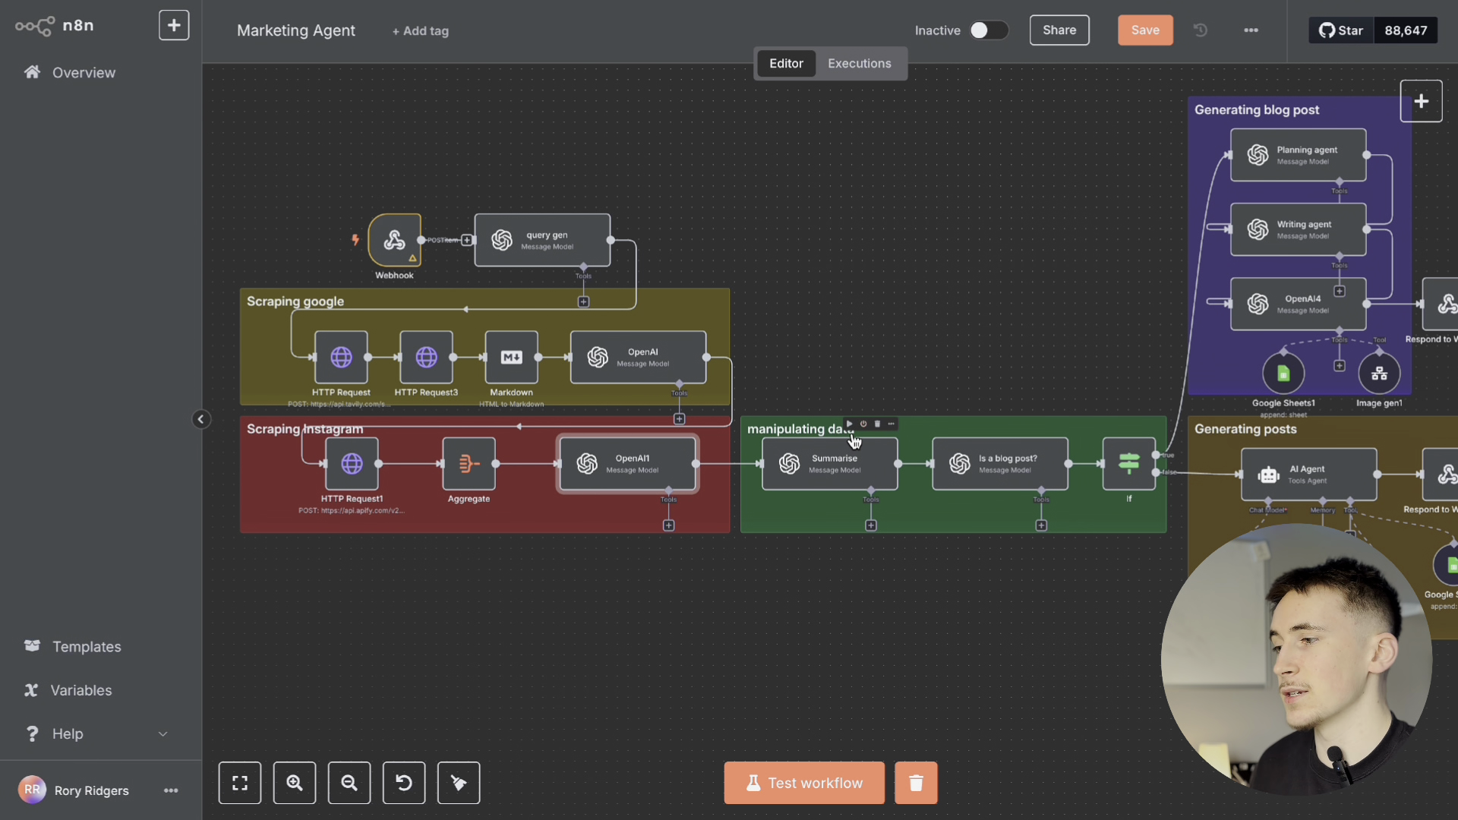
scroll(1017, 471, "right", 2)
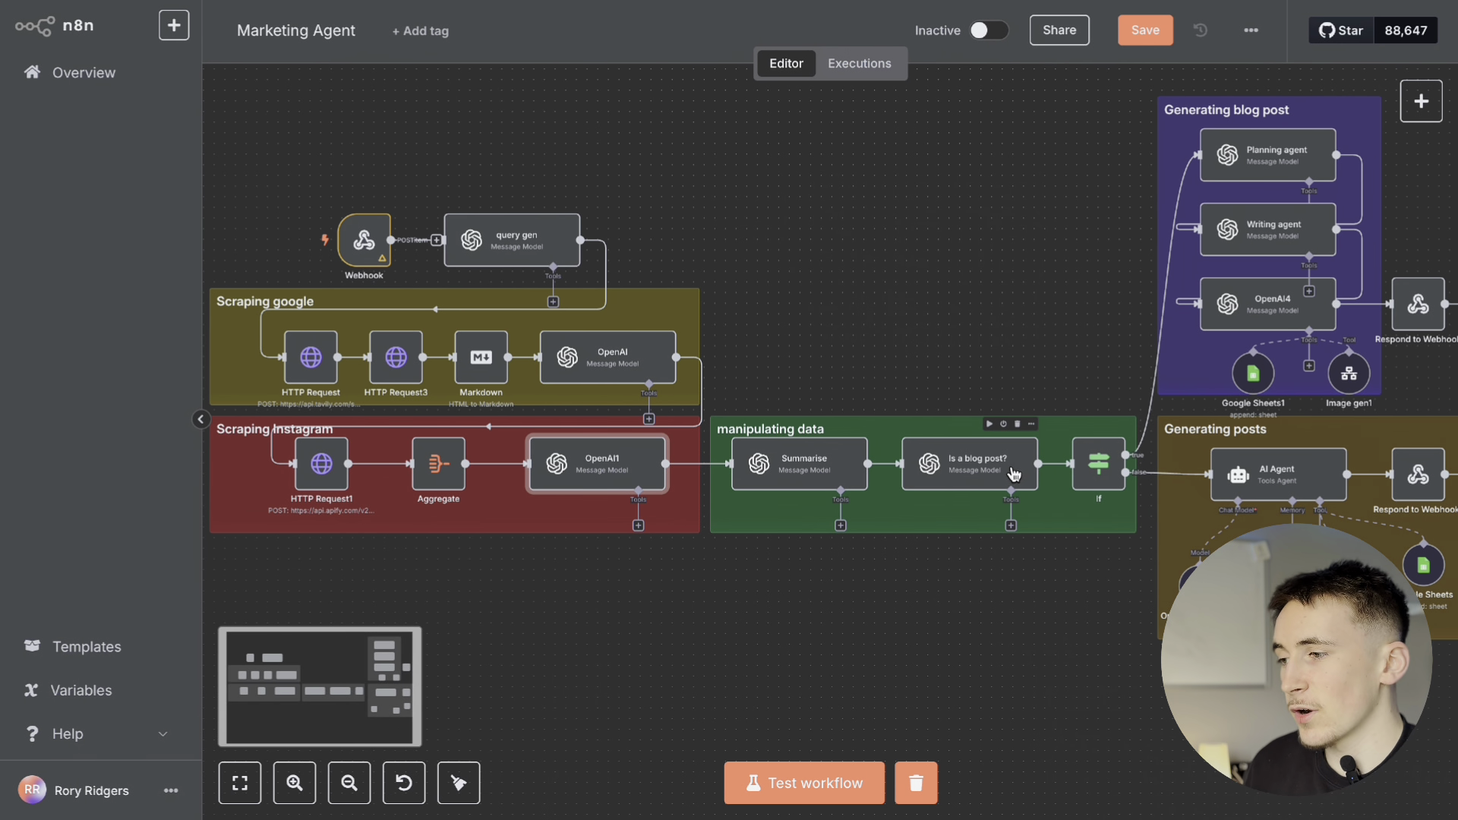
left_click(994, 472)
double_click(994, 472)
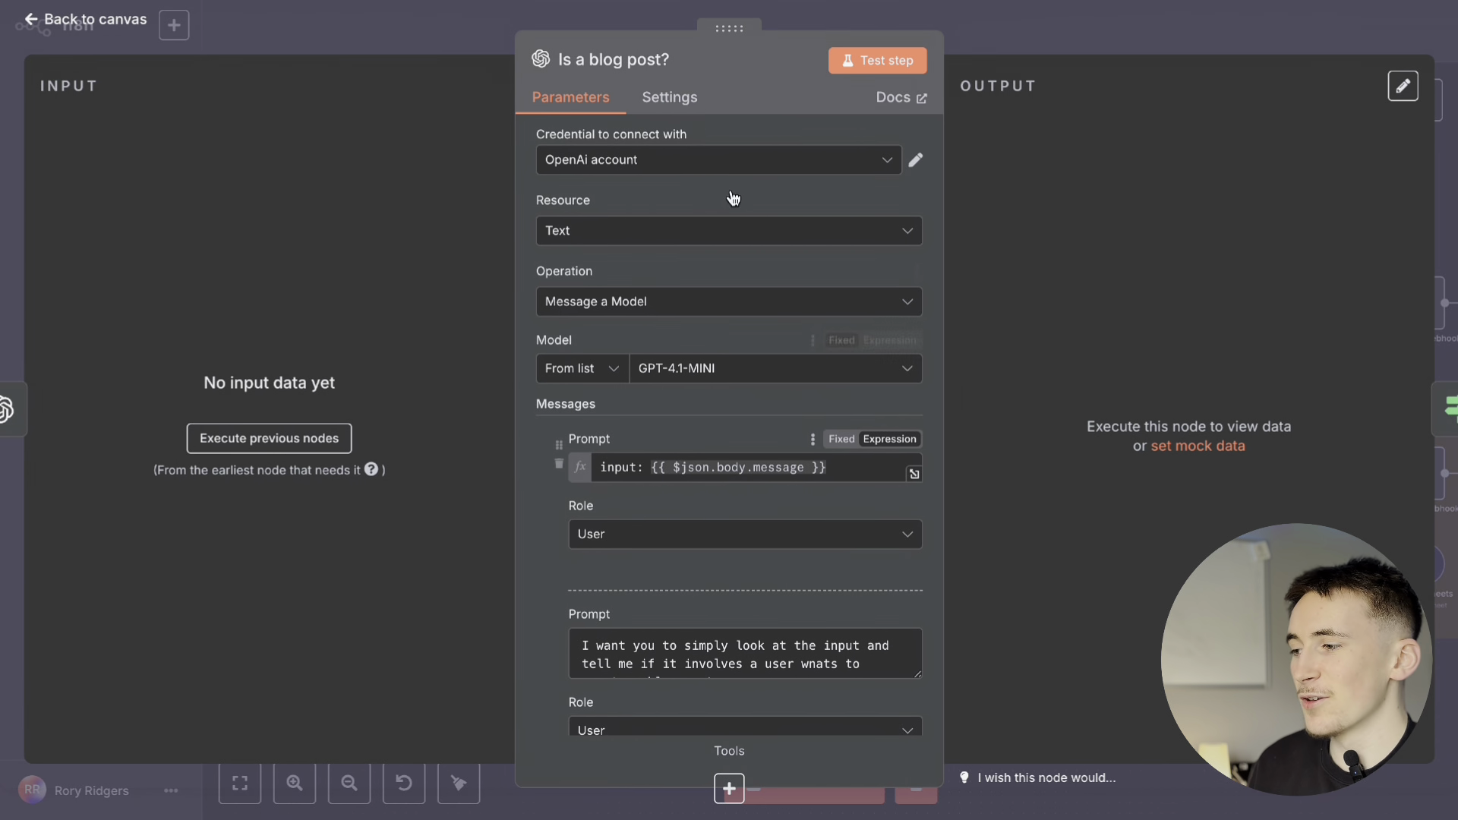
left_click(918, 53)
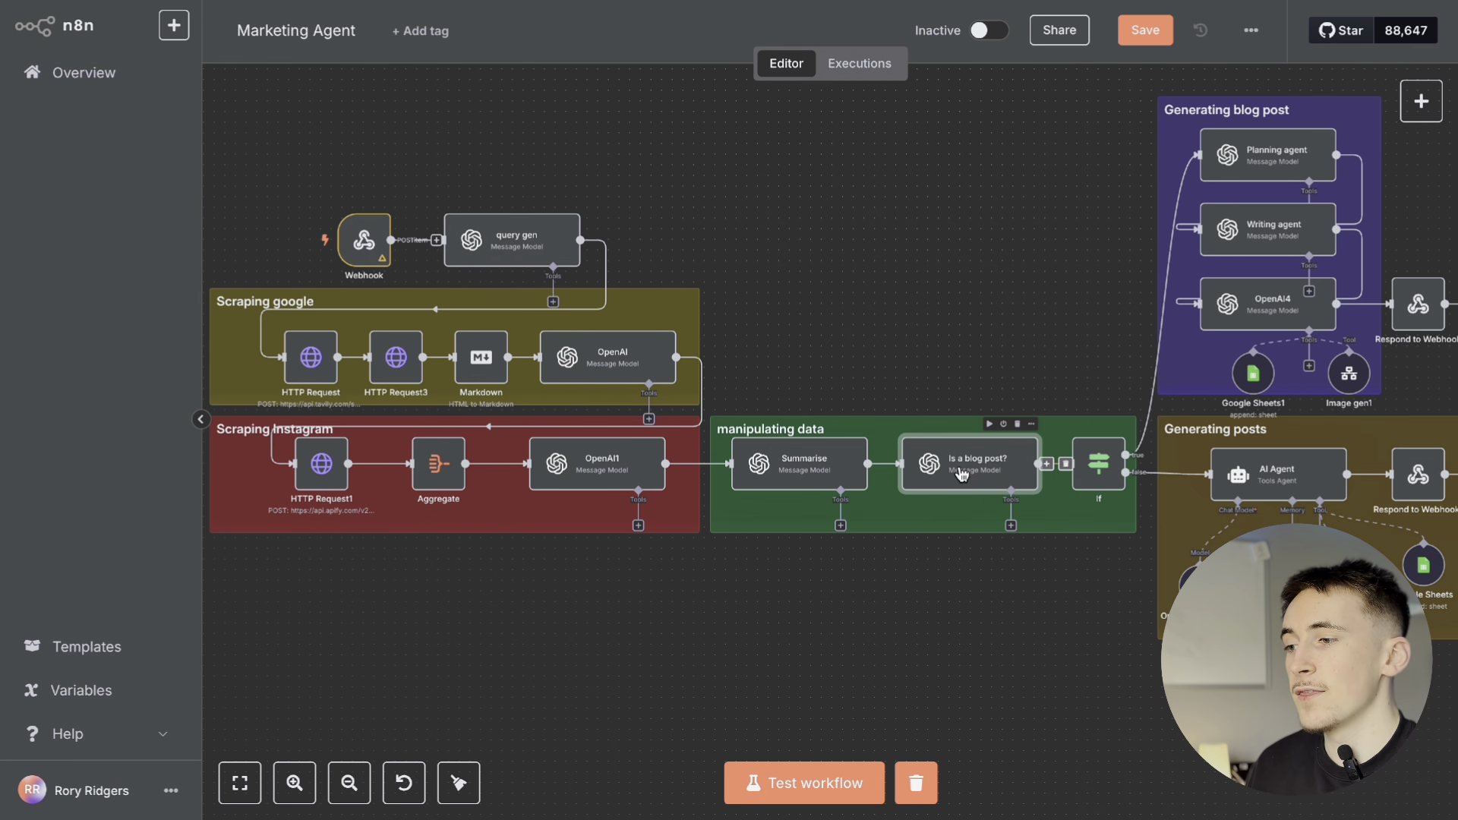
Step: Examine the If node's condition comparing the message content with "blog", and return to the canvas
double_click(1084, 466)
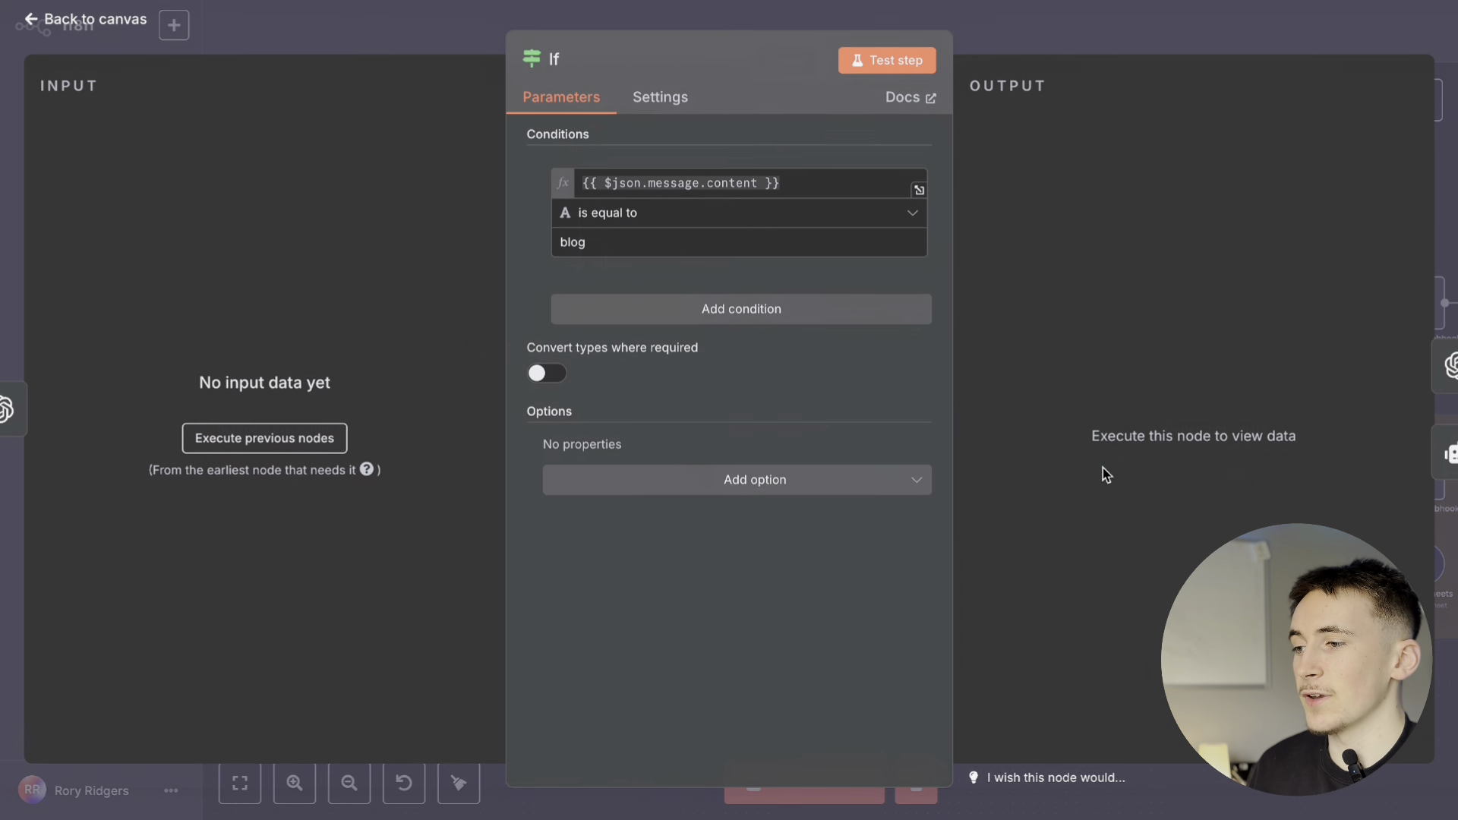
left_click(1063, 52)
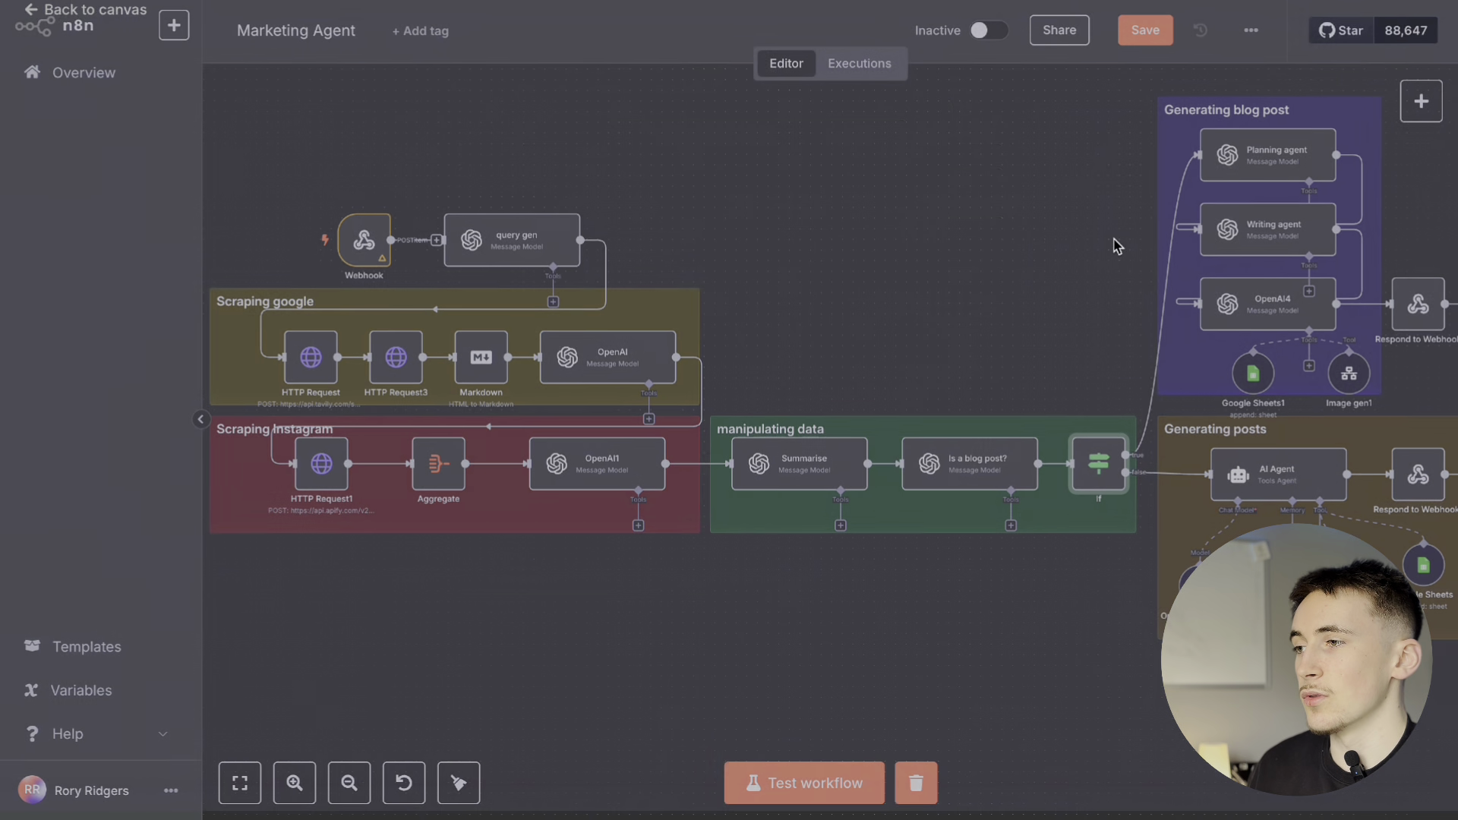
double_click(1068, 466)
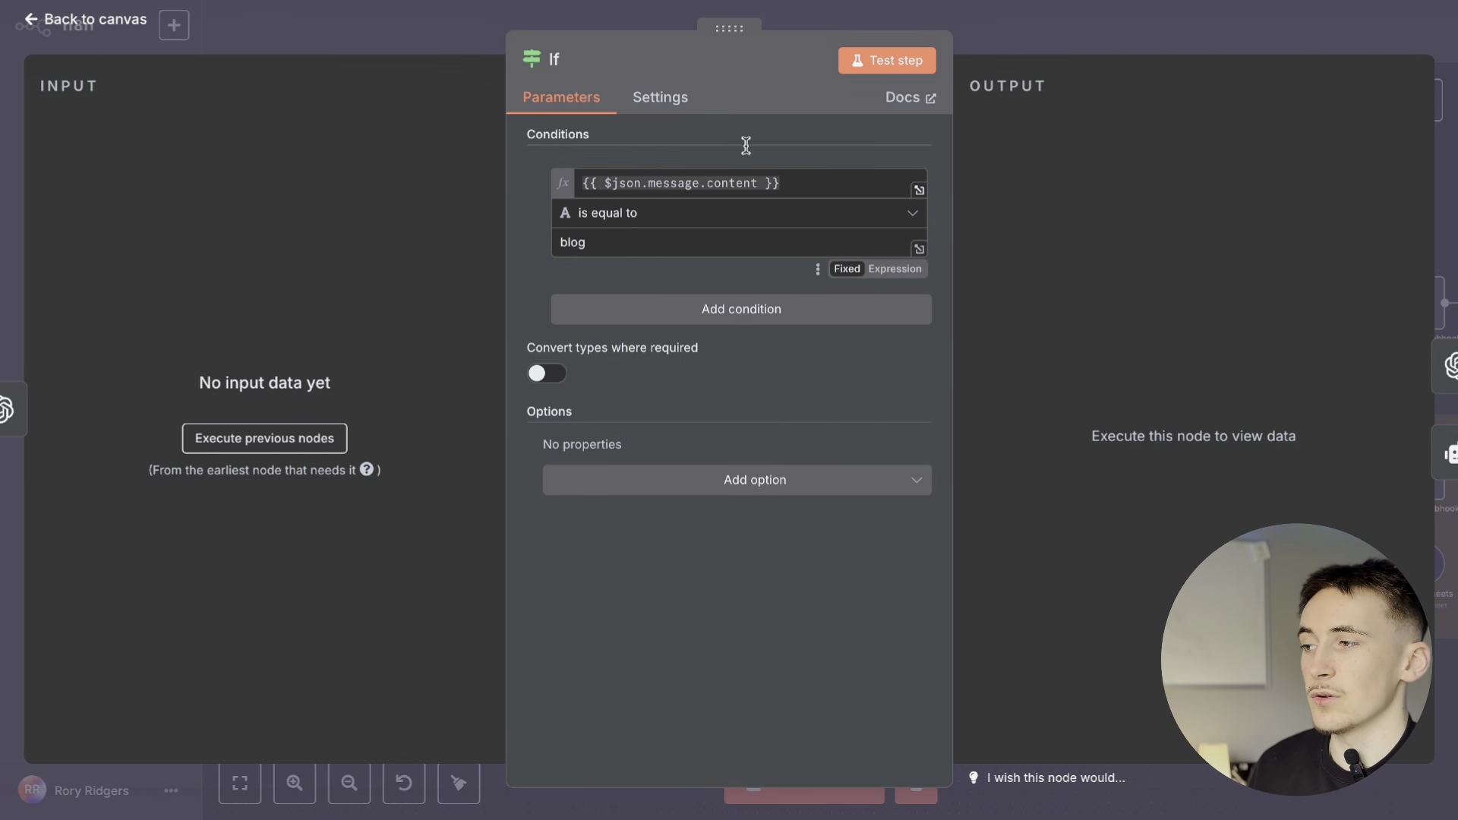
key("Escape")
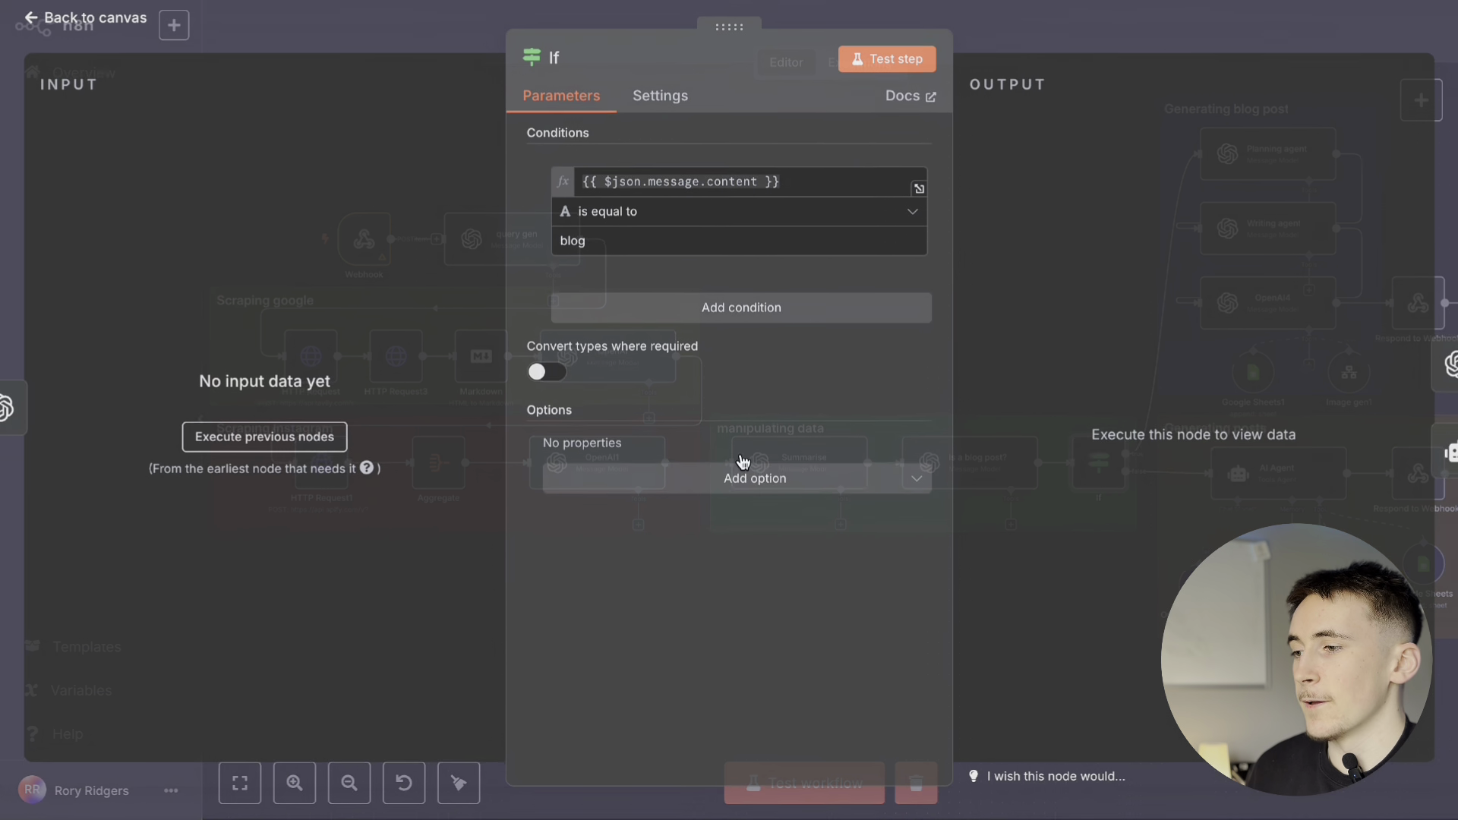
double_click(1097, 465)
left_click(982, 47)
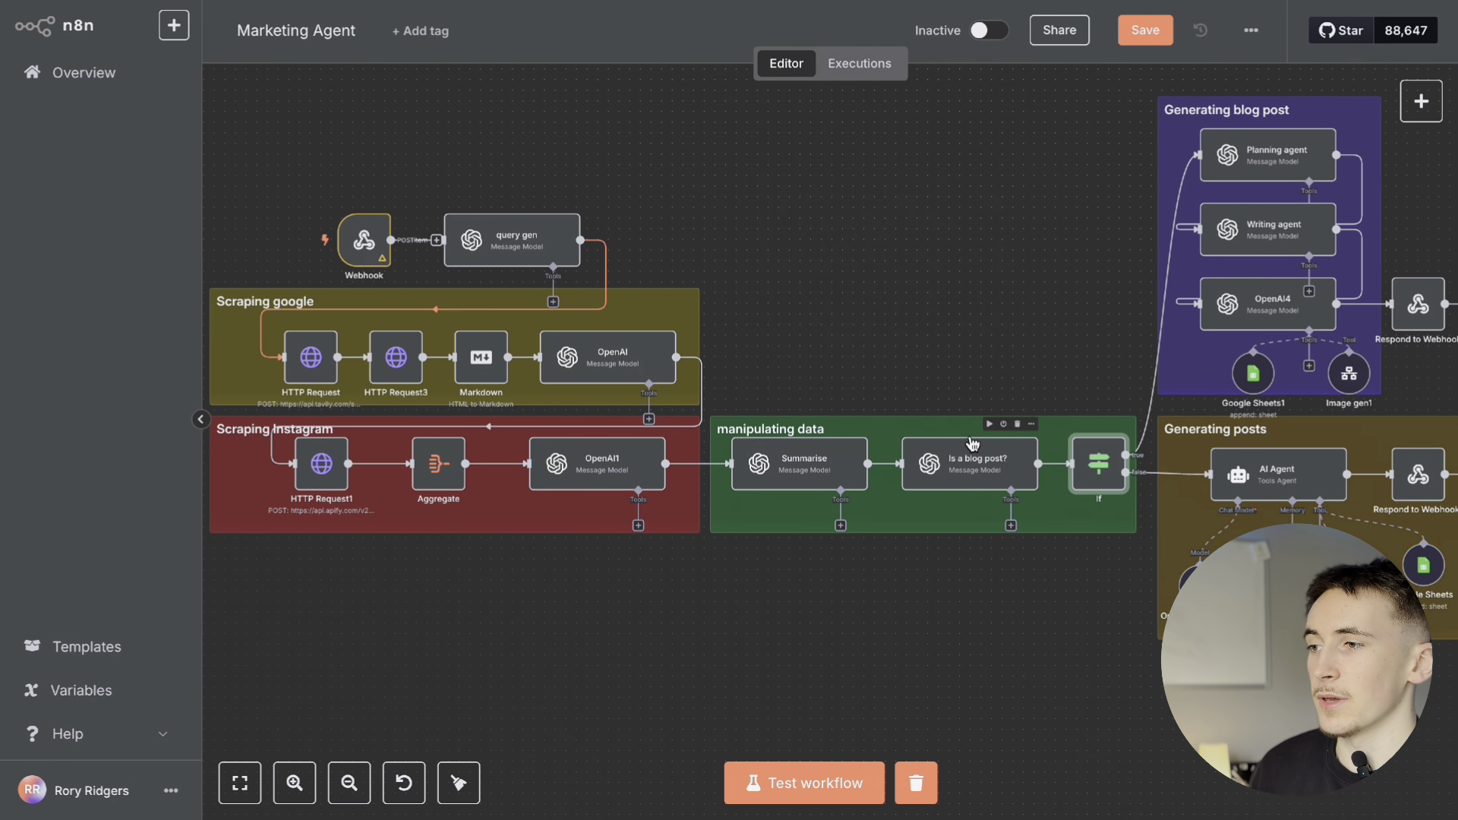
Step: Review the summary and user prompt expressions in the Planning agent node of the Generating blog post section, and close it
scroll(892, 521, "right", 2)
scroll(892, 521, "right", 1)
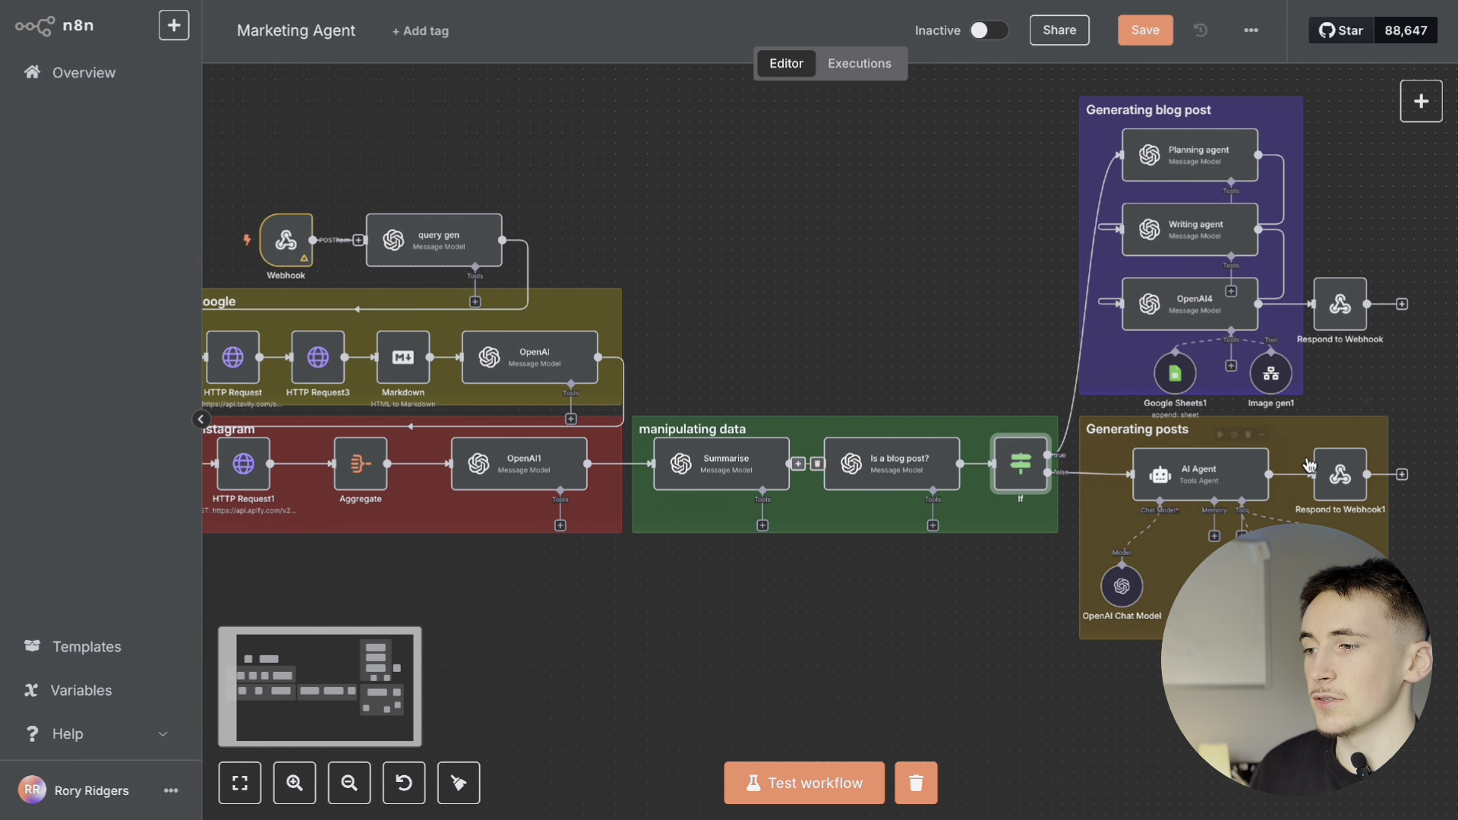
scroll(1025, 426, "up", 3)
scroll(1140, 339, "right", 4)
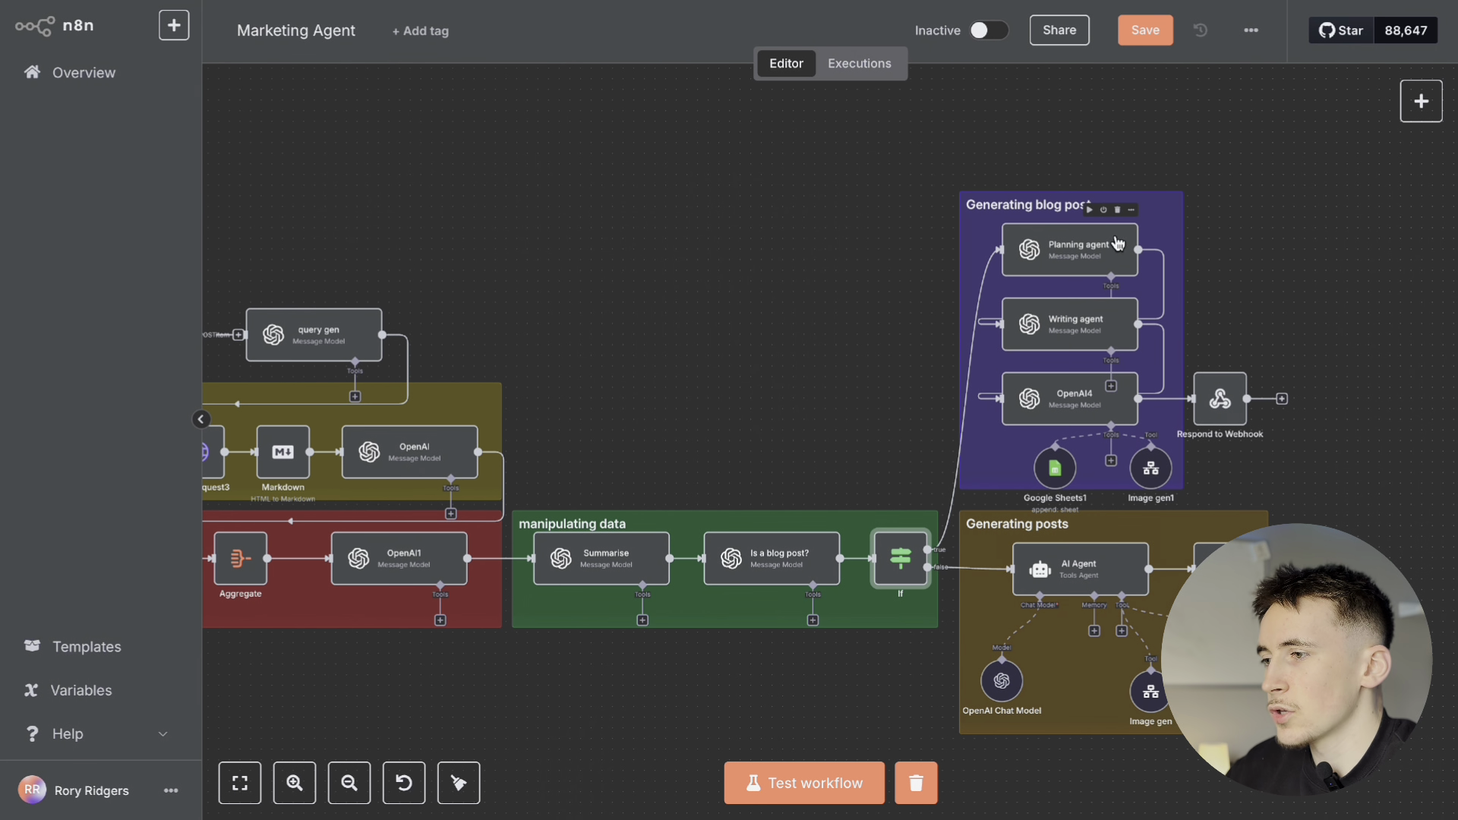
scroll(1086, 247, "left", 1)
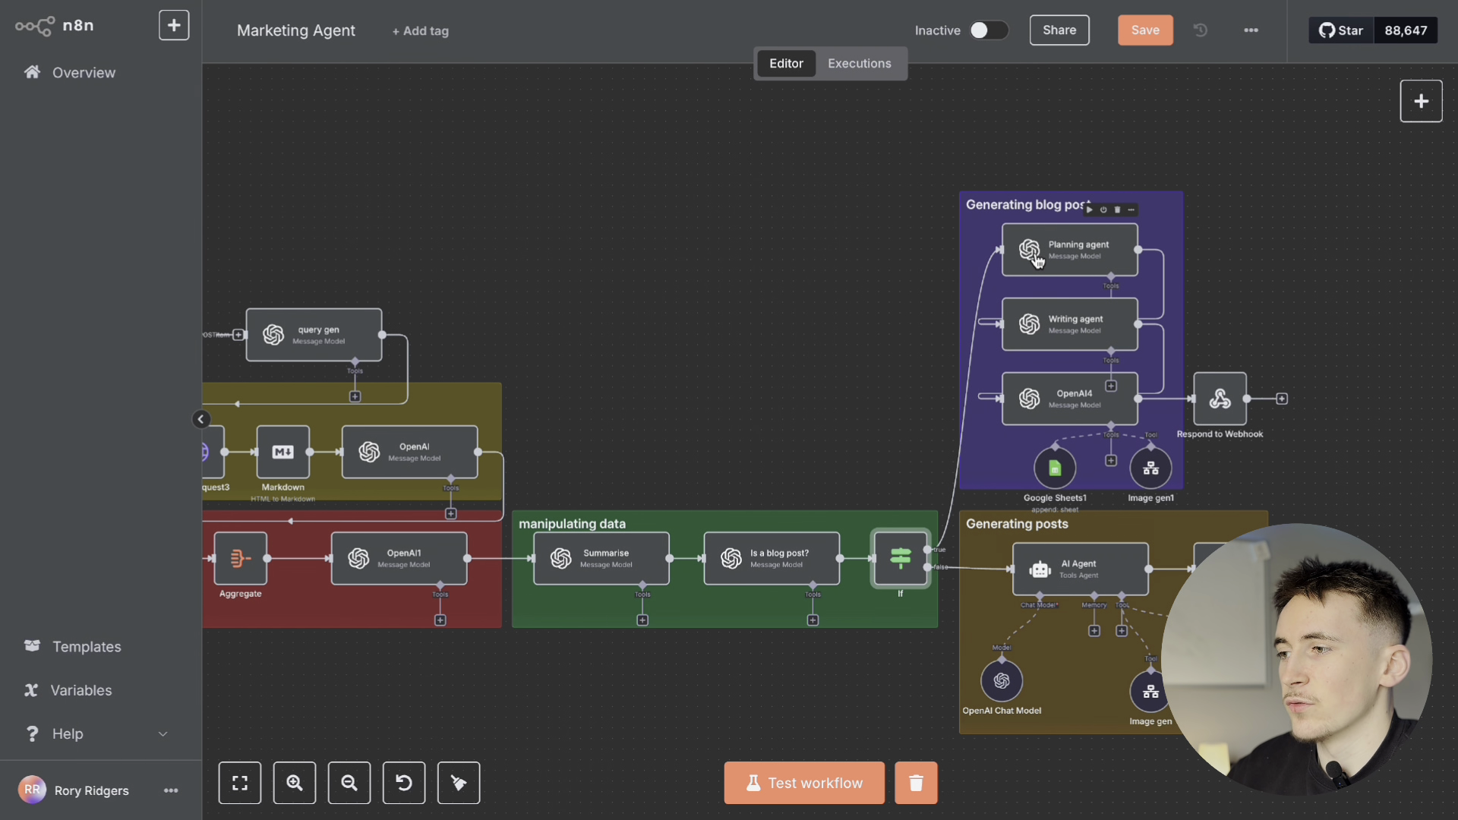
double_click(1086, 249)
scroll(729, 367, "down", 1)
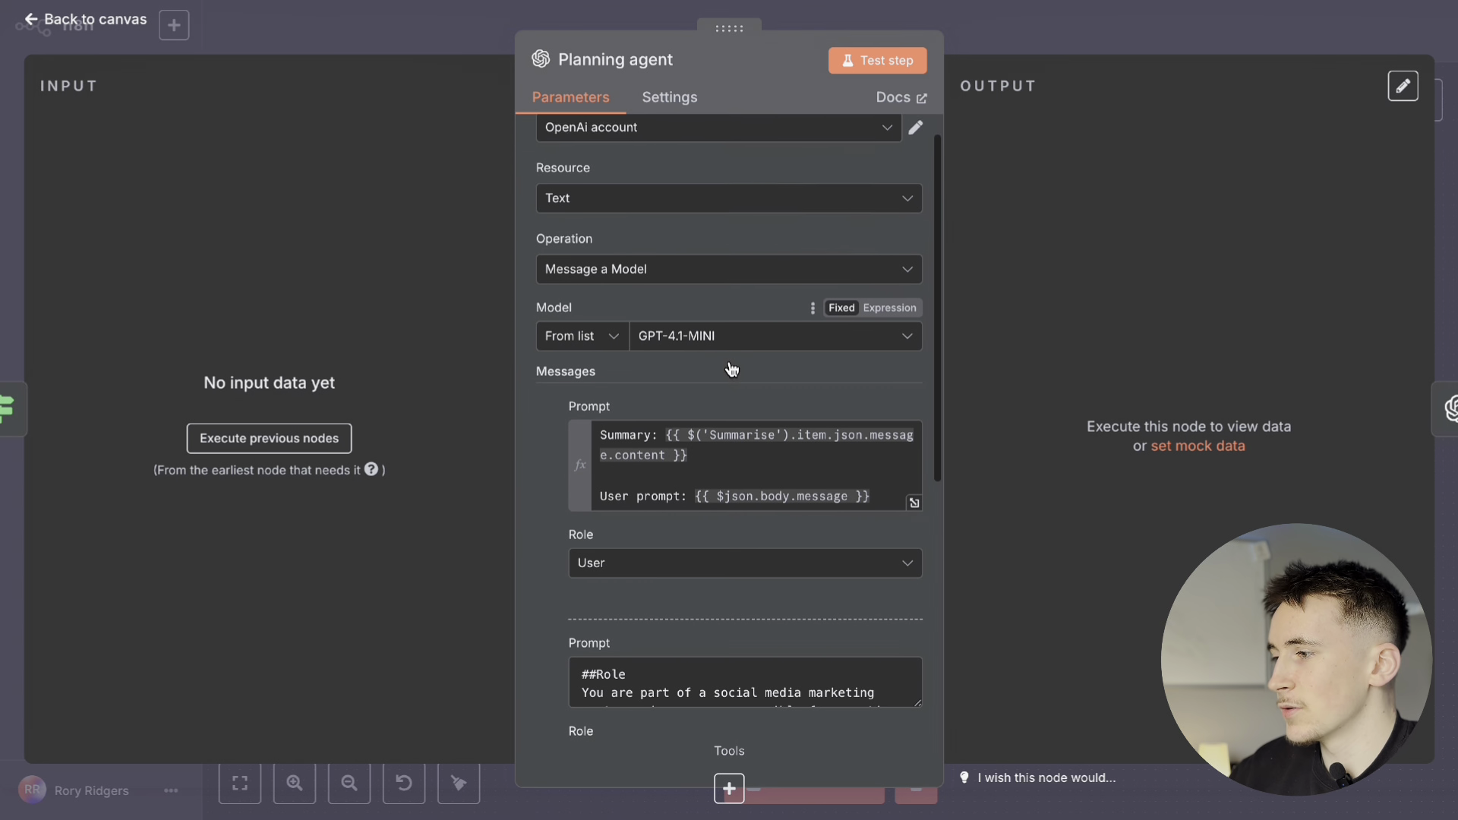
left_click(1018, 40)
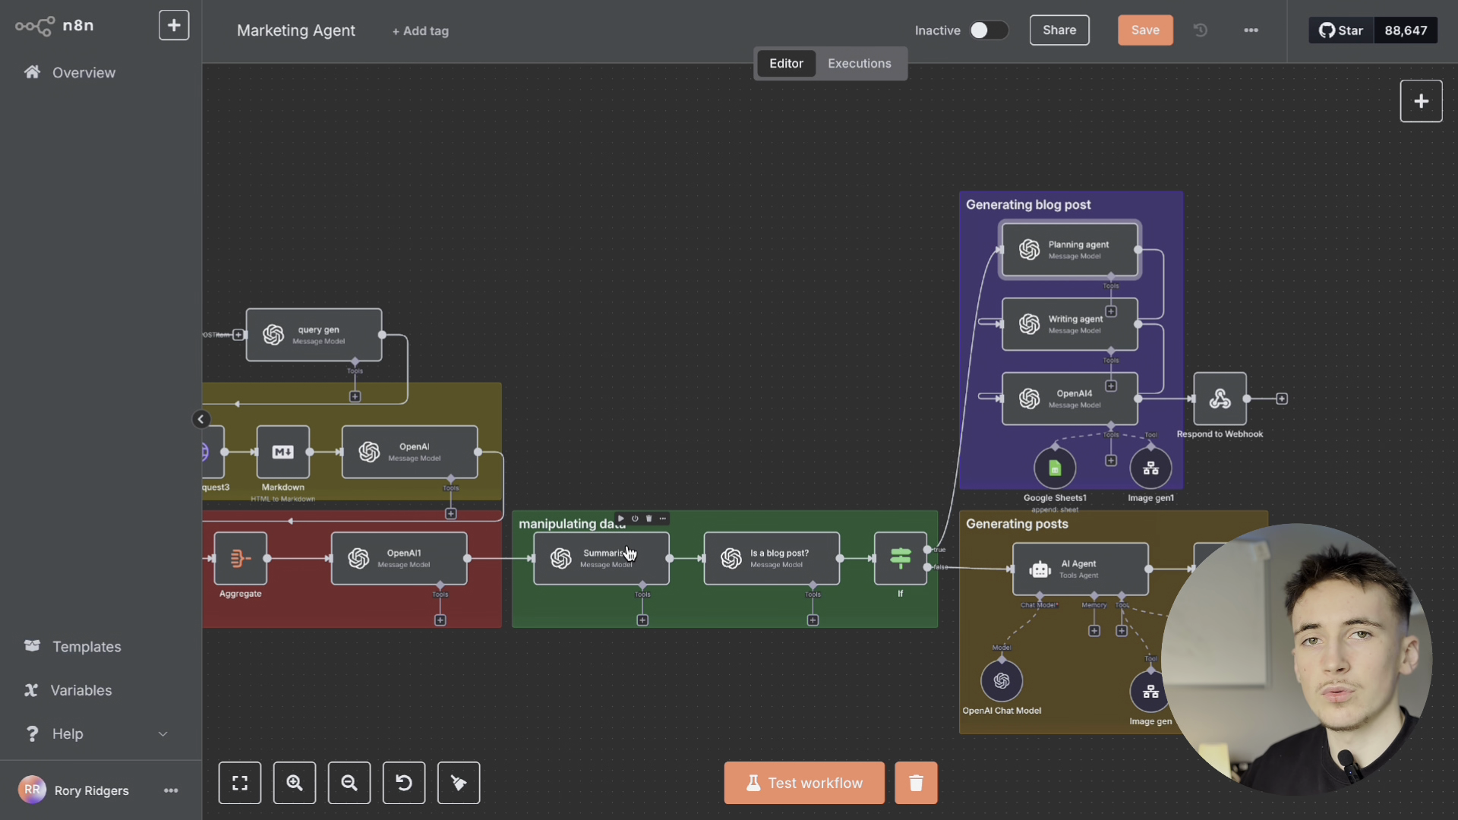
Step: Reopen the Planning agent node, enlarge its system prompt to read the role and task, and close the node
double_click(1071, 249)
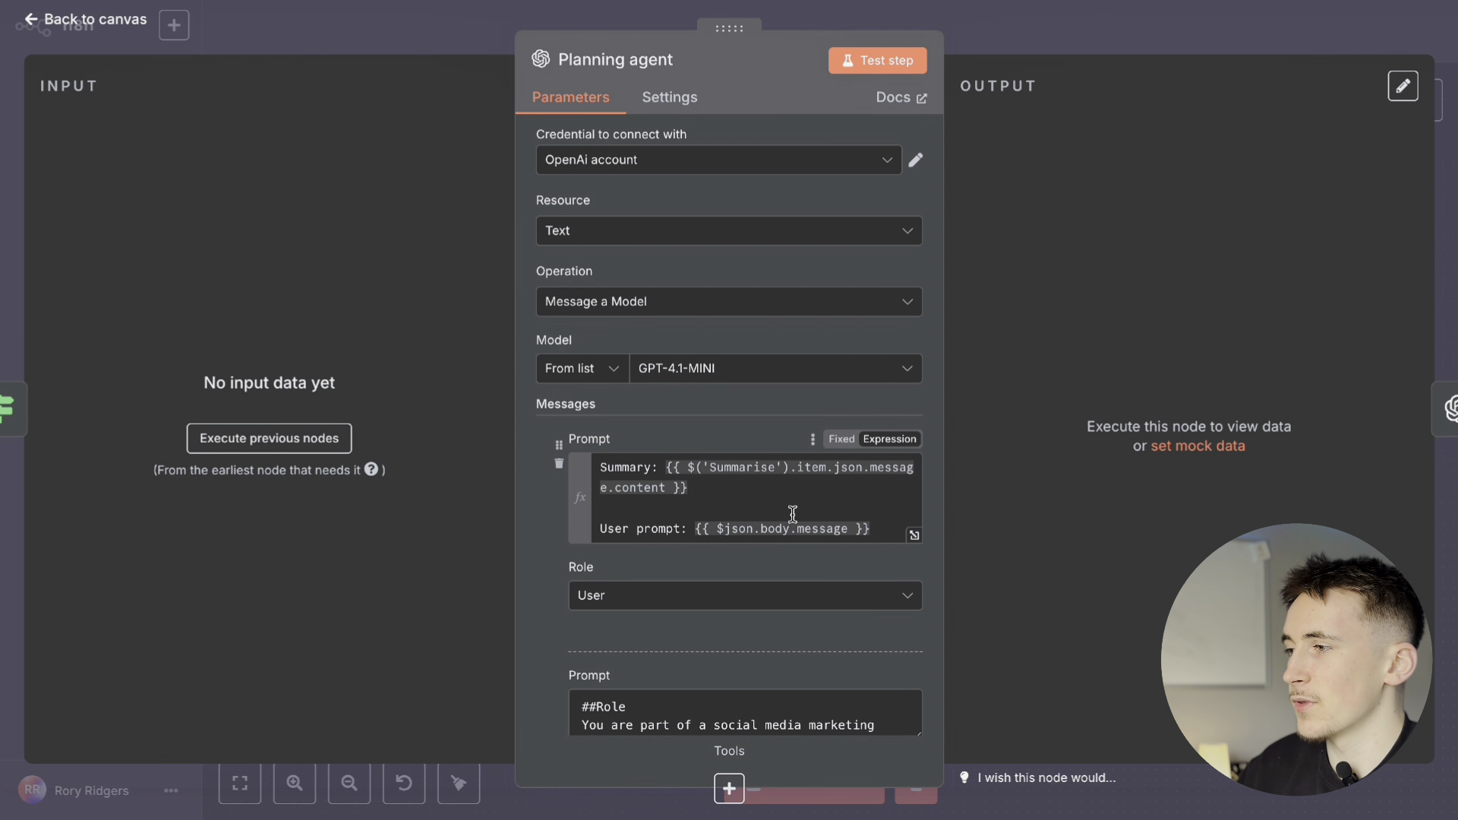
scroll(792, 515, "down", 3)
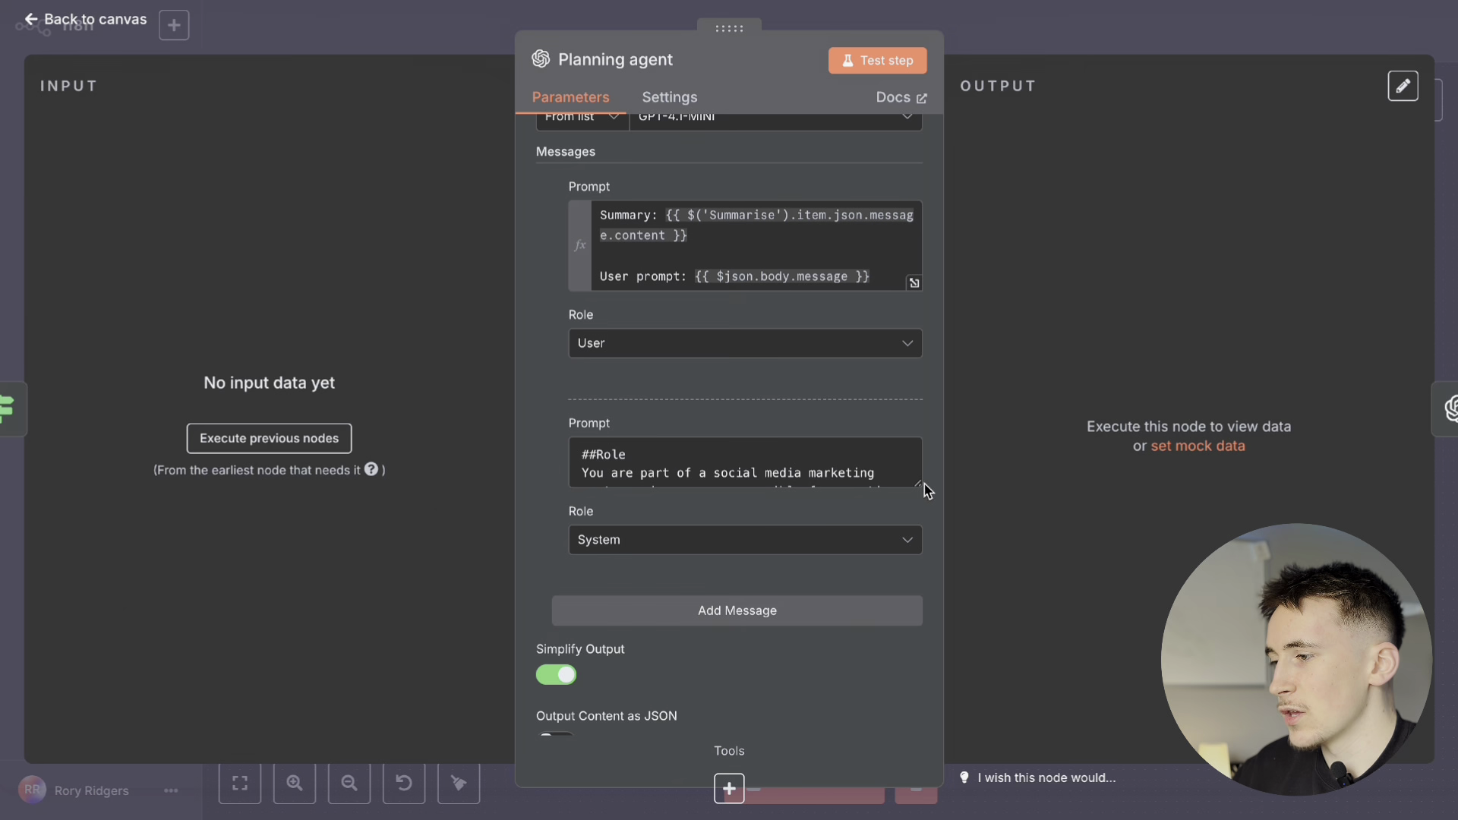
left_click(918, 483)
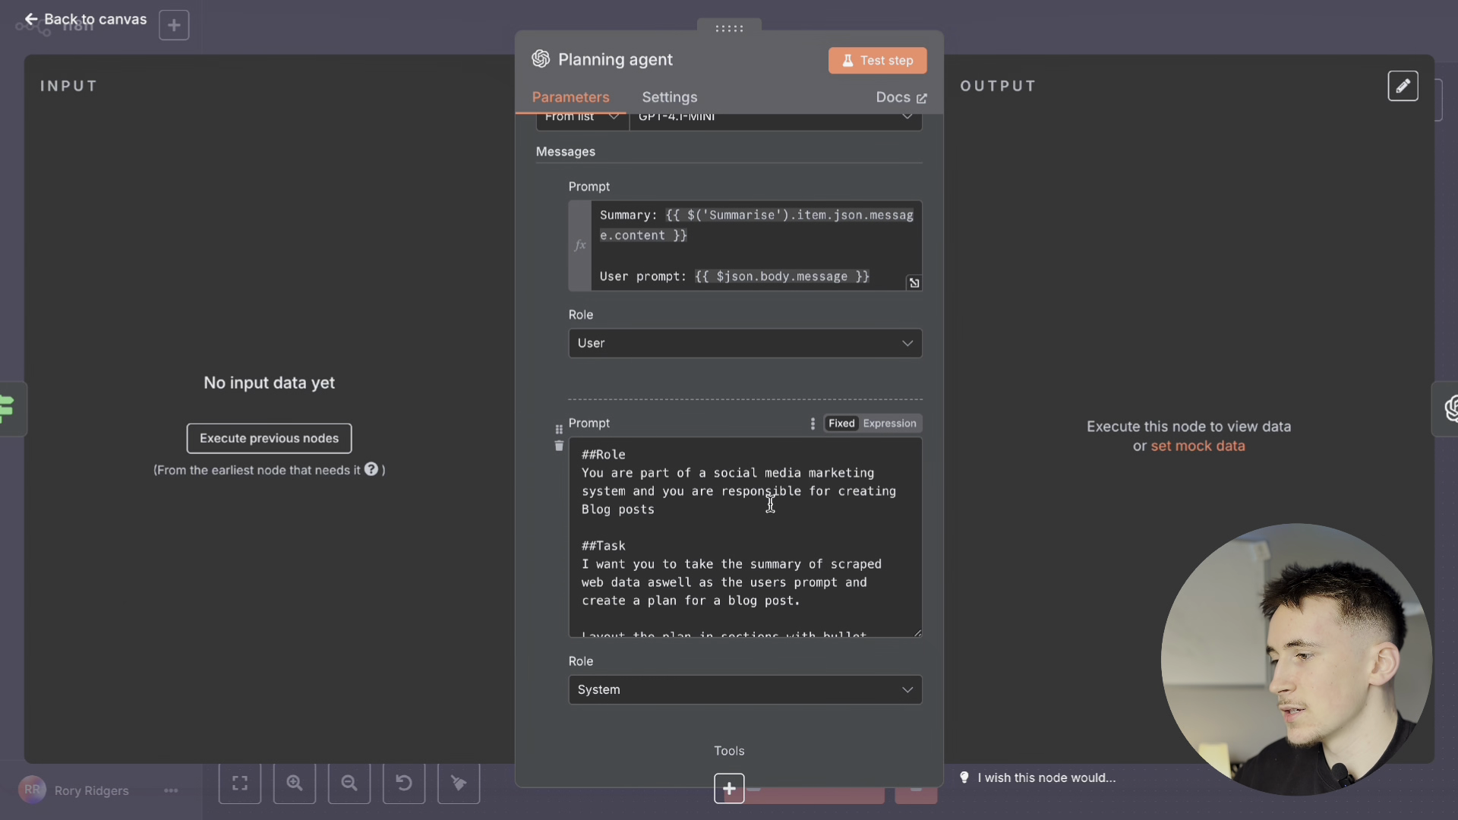
scroll(768, 505, "down", 2)
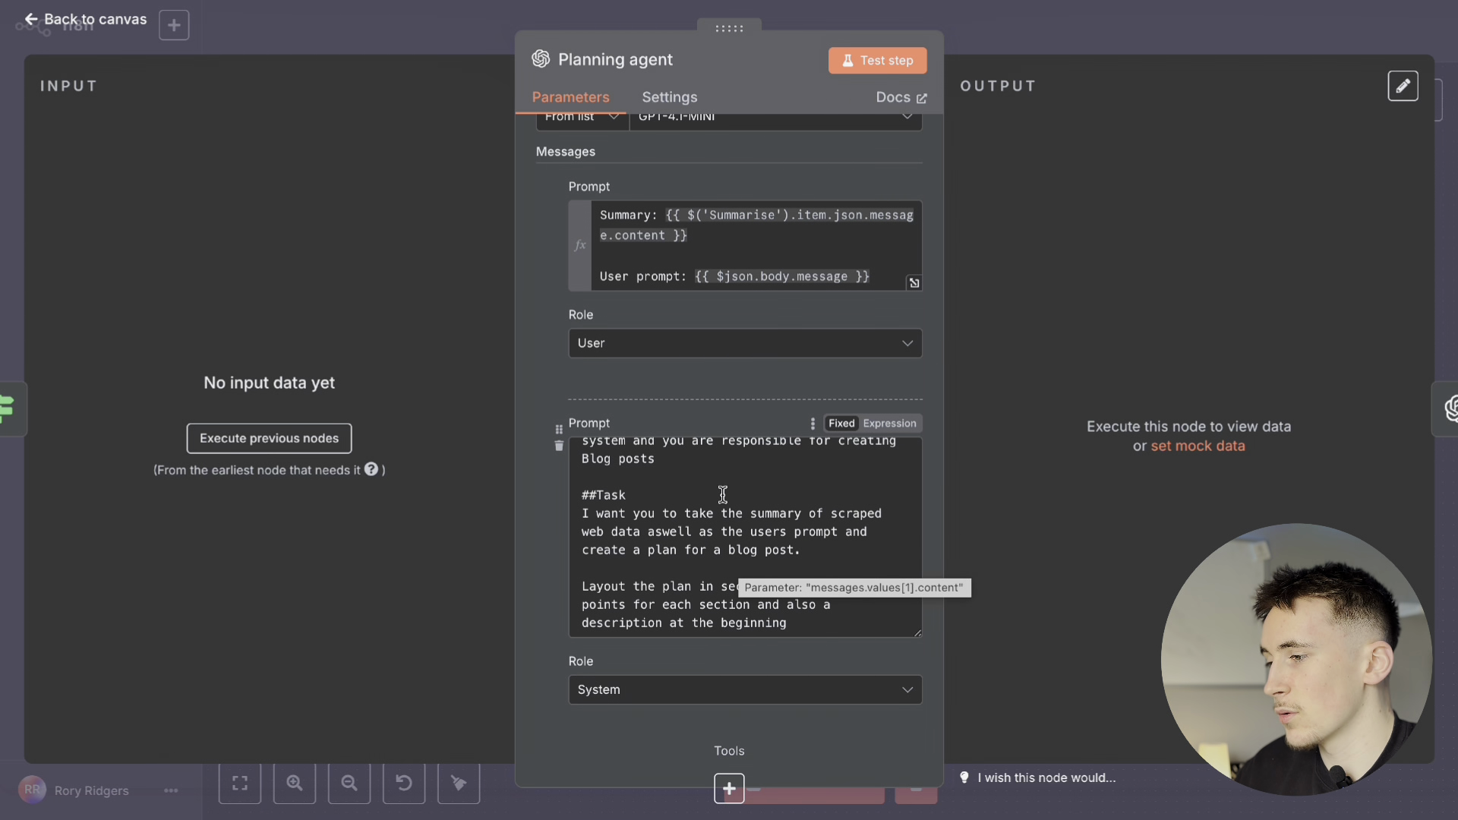
left_click(646, 600)
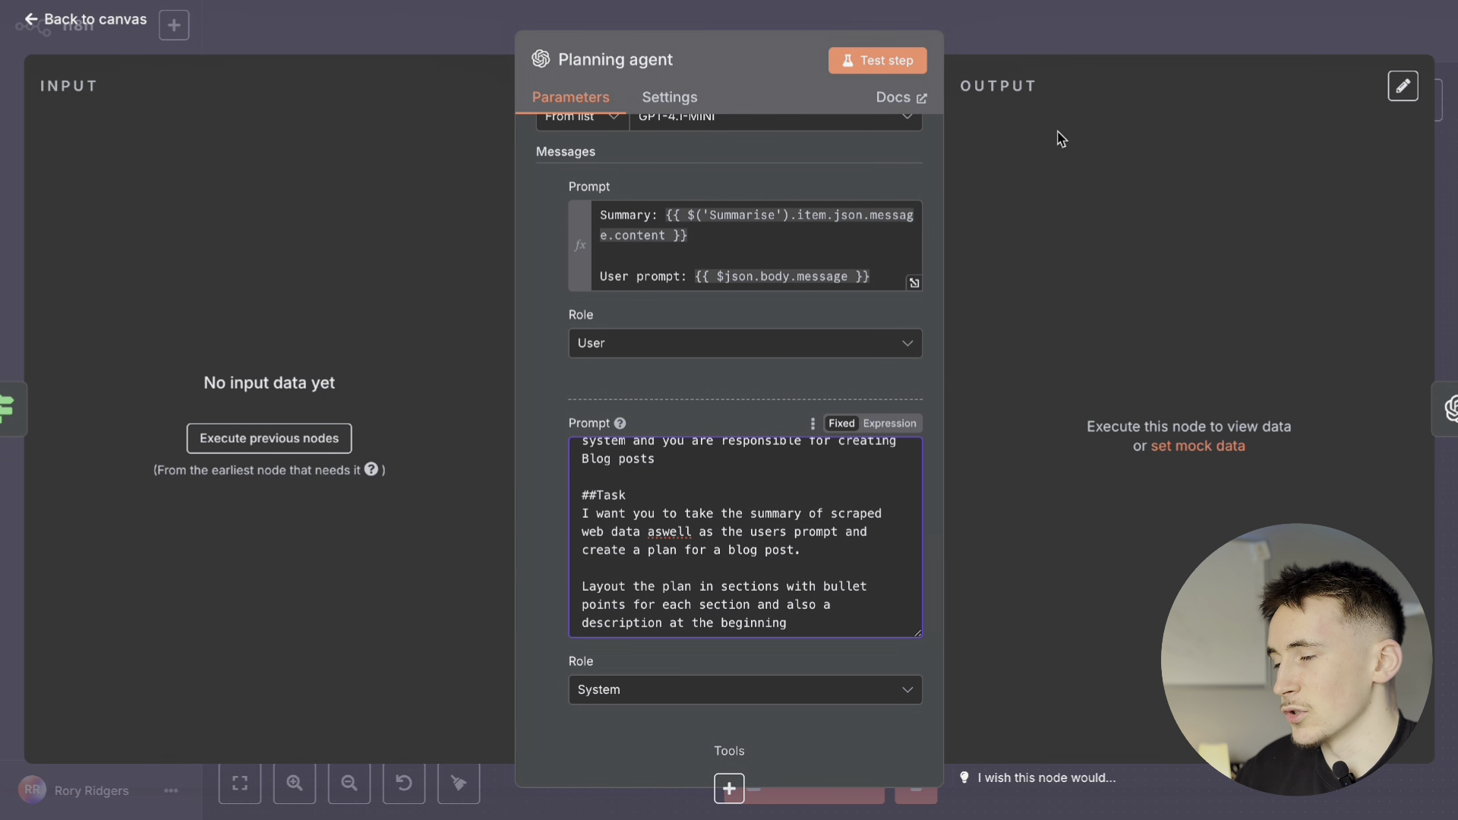
left_click(1006, 44)
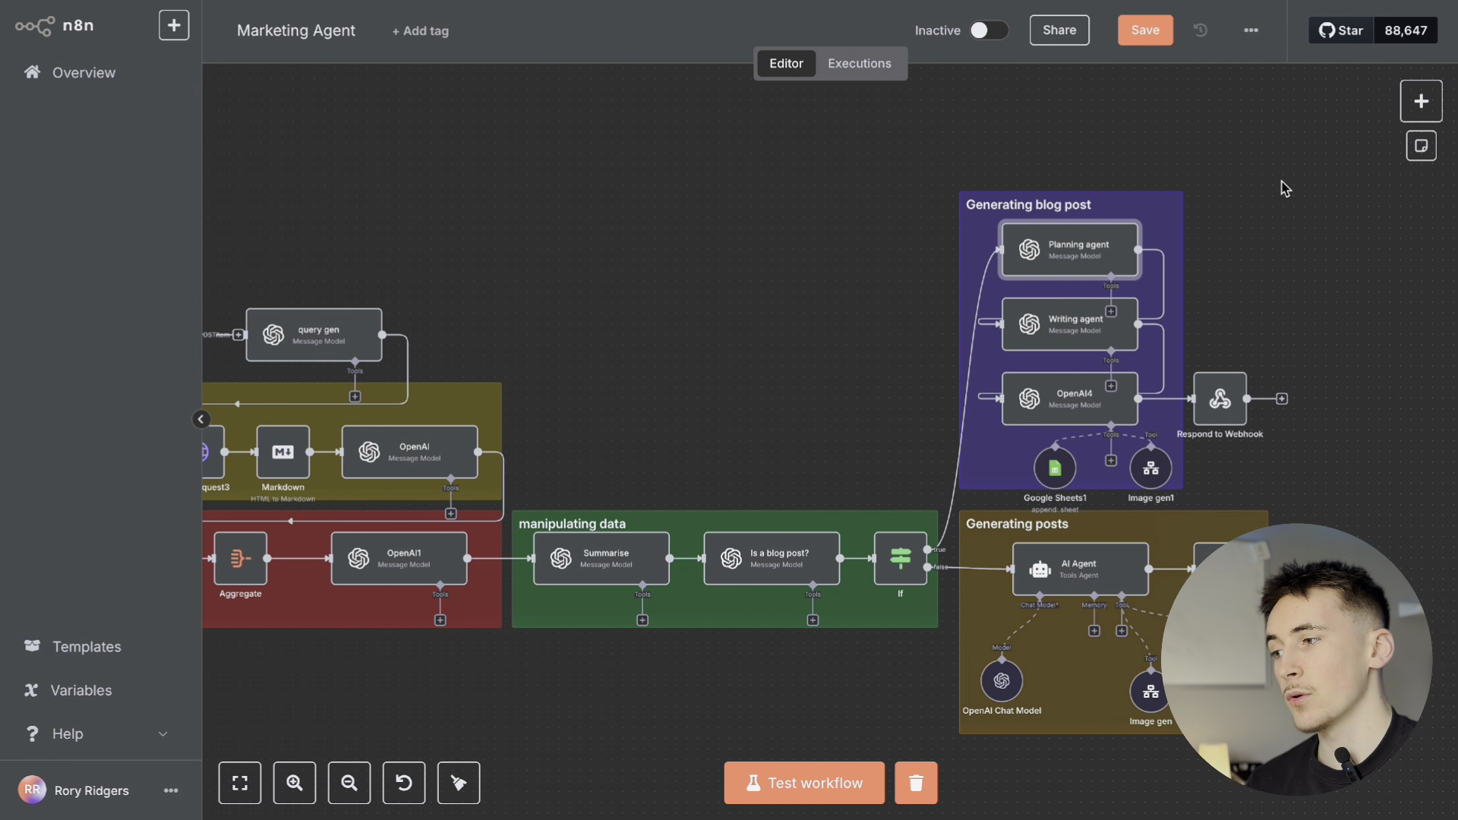
Step: Review the Writing agent node's plan input, enlarge its system prompt to read the blog-writing instructions, and close the node
left_click_drag(498, 357, 617, 357)
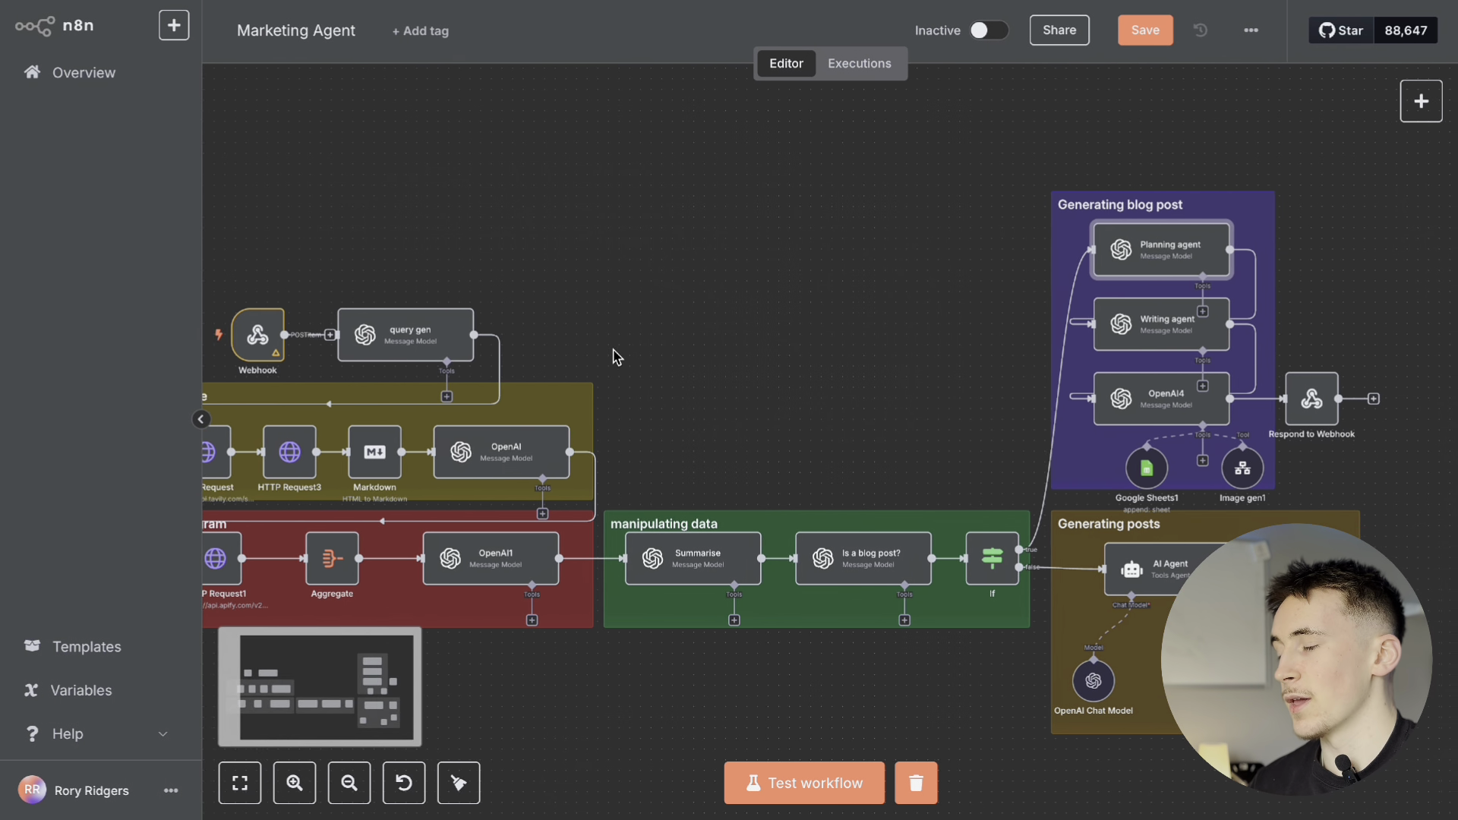
scroll(616, 357, "left", 2)
scroll(772, 345, "right", 3)
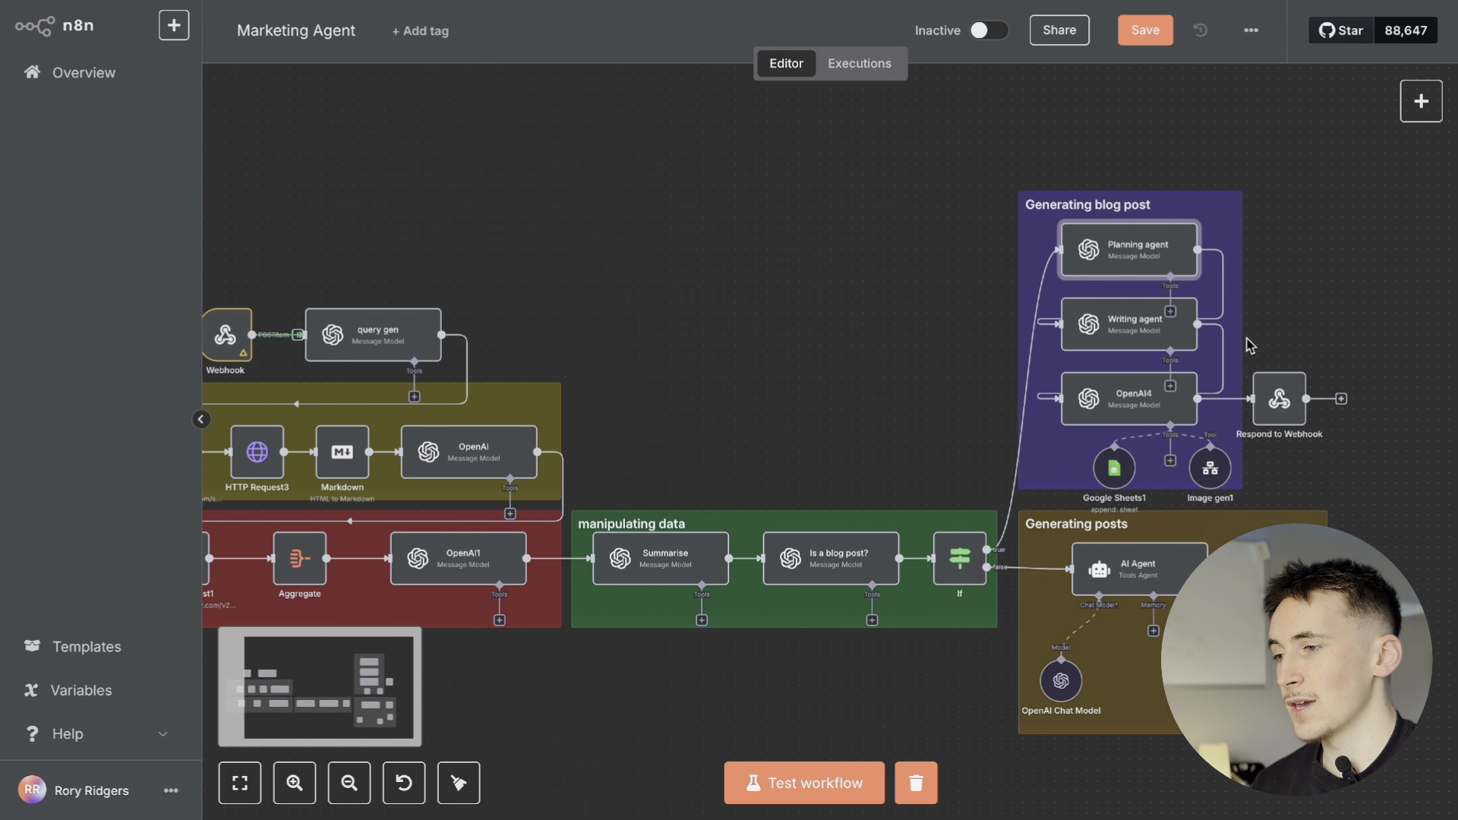
double_click(1131, 326)
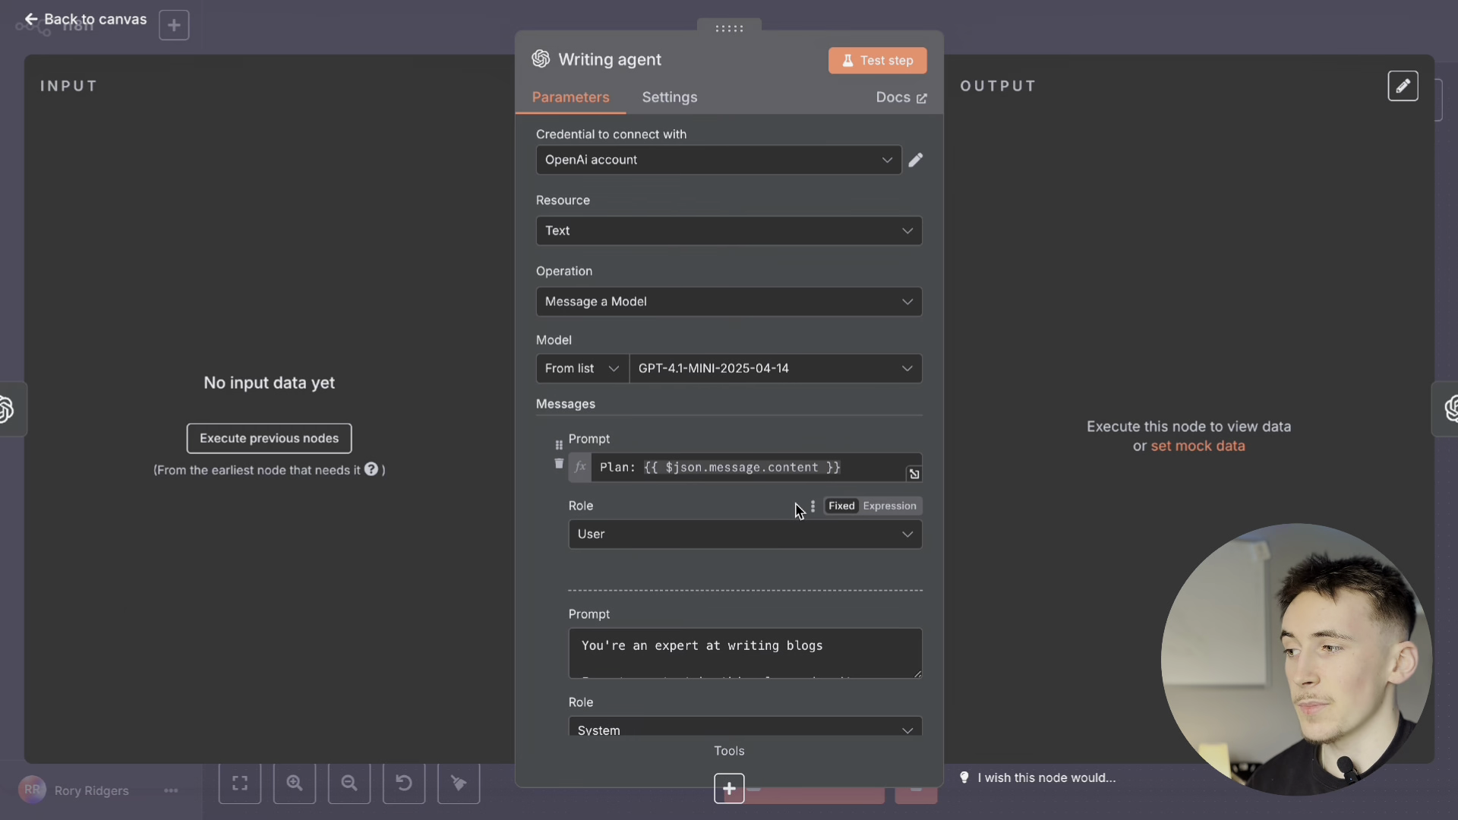
scroll(800, 509, "down", 2)
left_click_drag(885, 537, 876, 689)
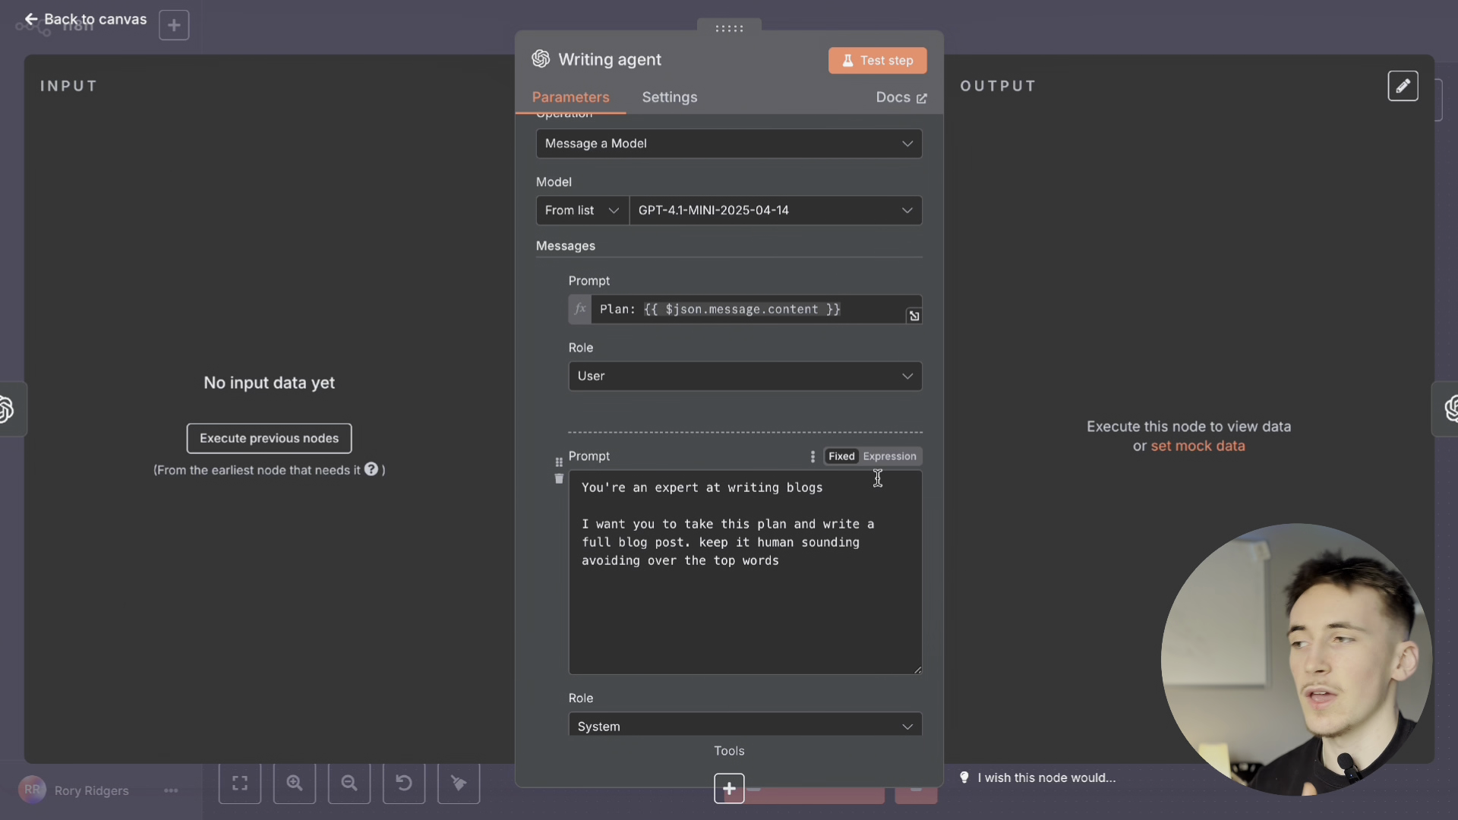
left_click(1006, 44)
Step: Shift the Google Sheets1 tool node slightly towards the Image gen1 tool node in the Generating blog post section
scroll(942, 391, "right", 3)
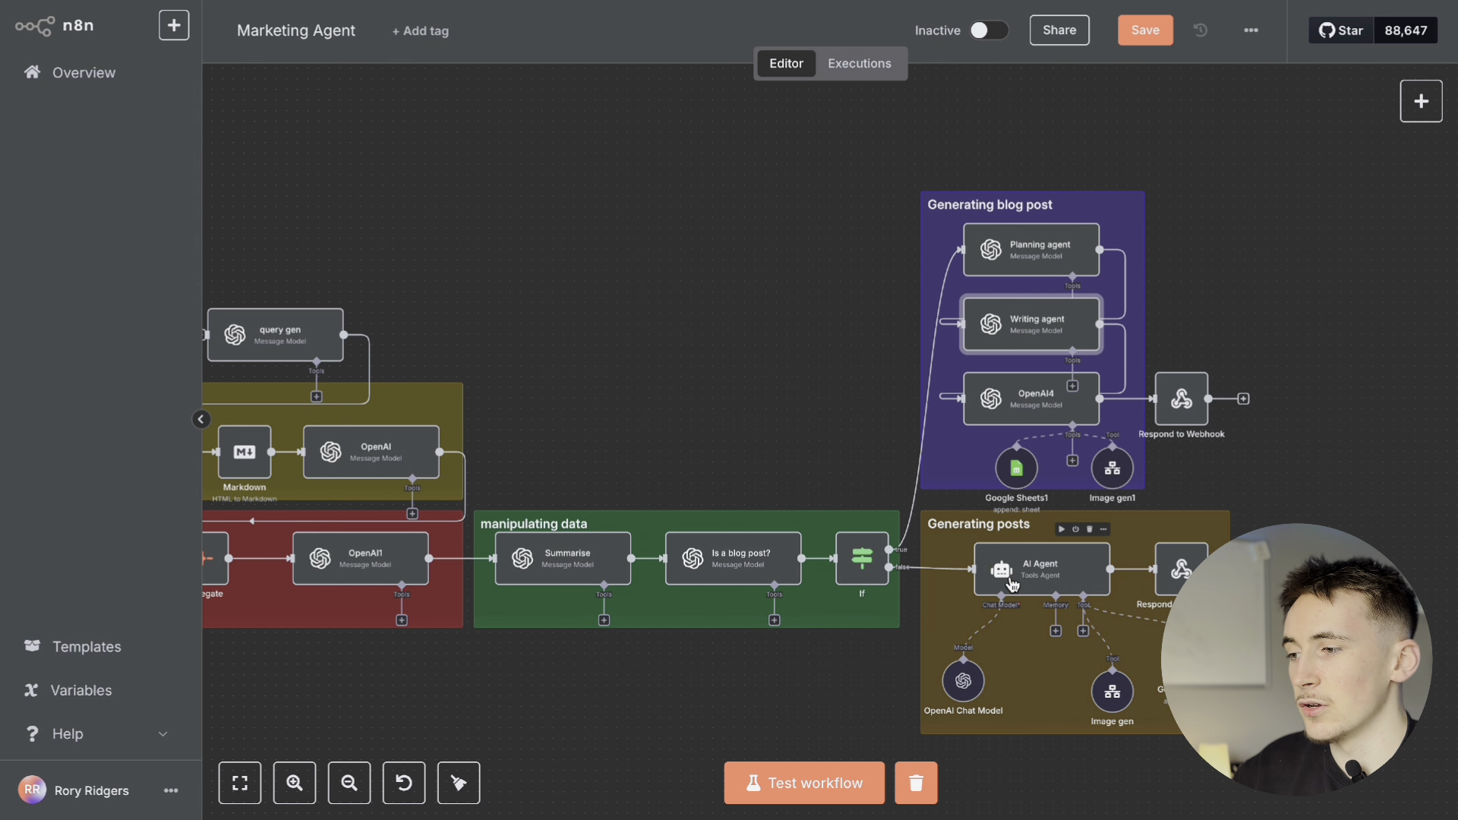
left_click_drag(1016, 468, 1046, 470)
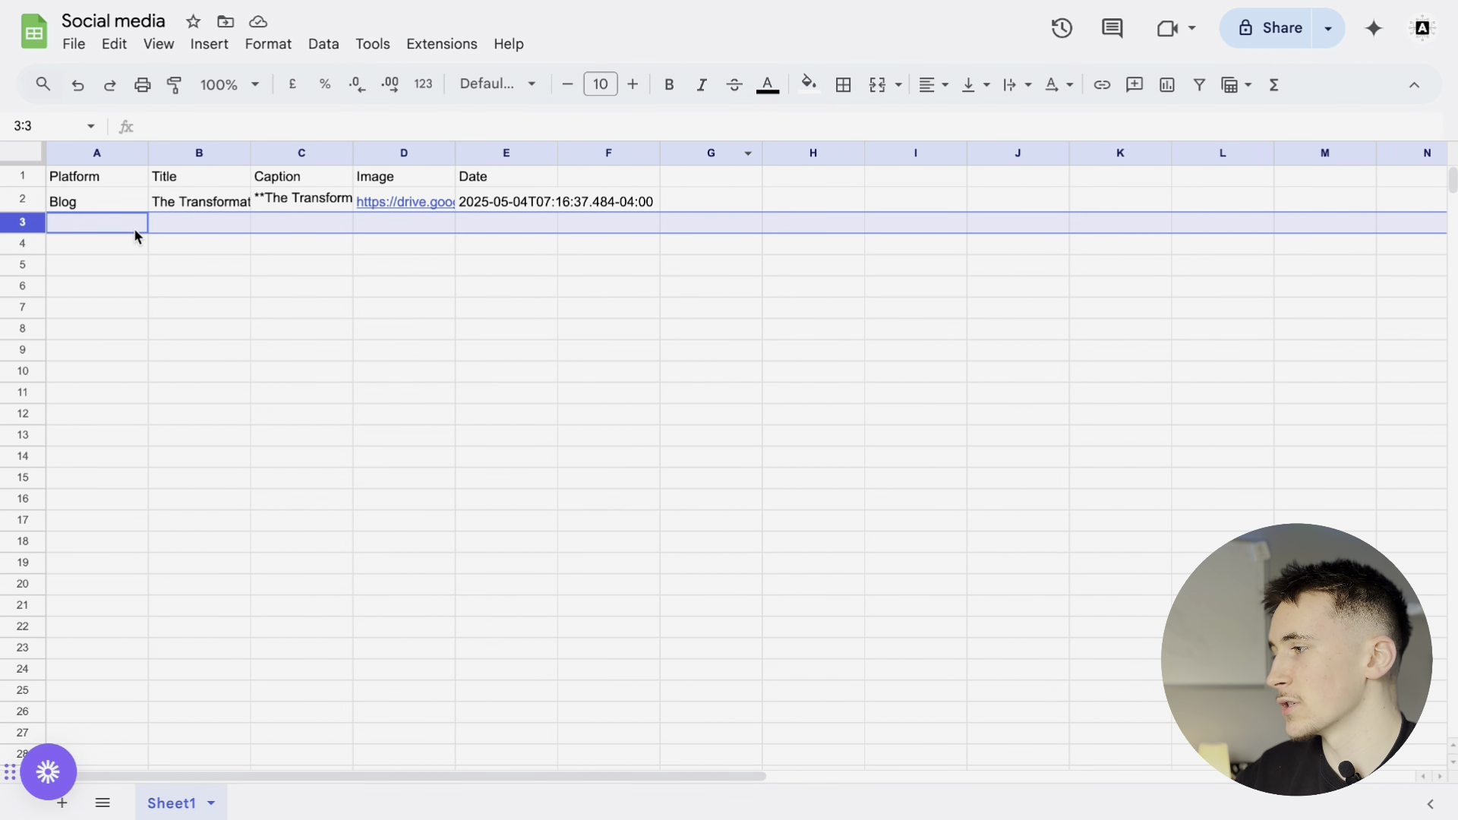
Step: Switch to the Social media Google Sheet and go through its Platform, Title, Caption, Image and Date columns
left_click(259, 228)
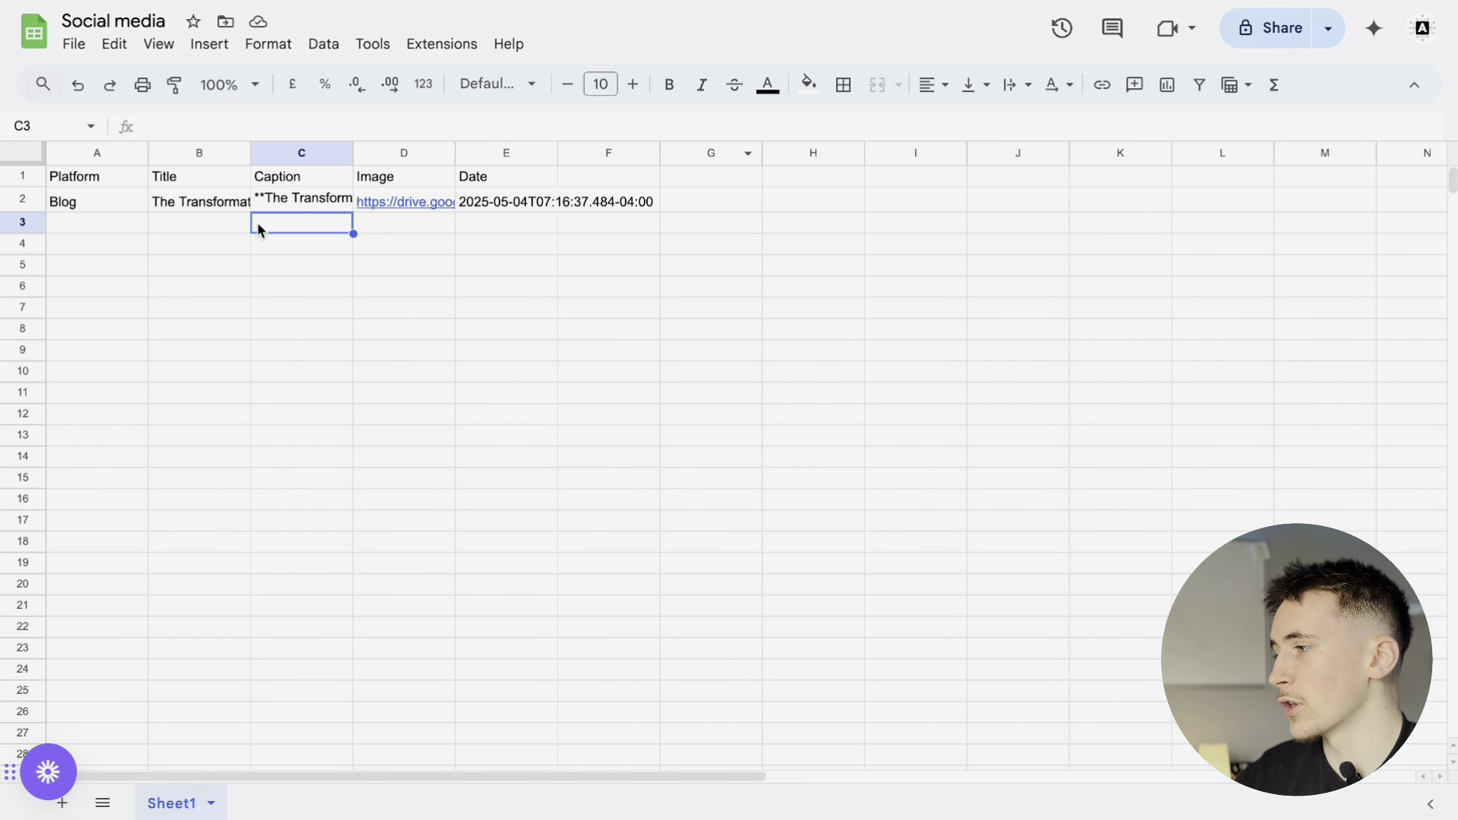
key("ctrl+Home")
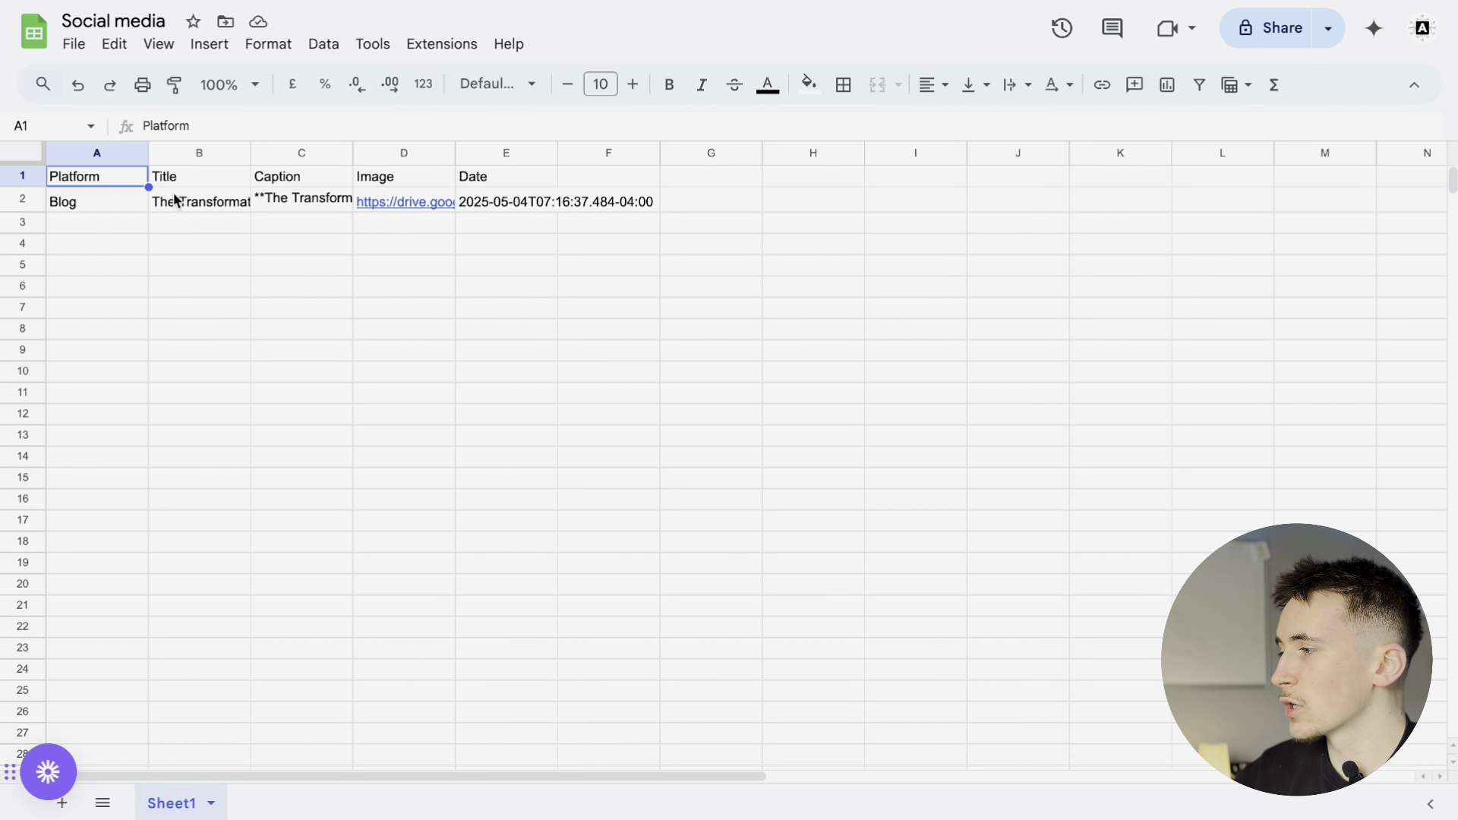
left_click(176, 186)
left_click(265, 182)
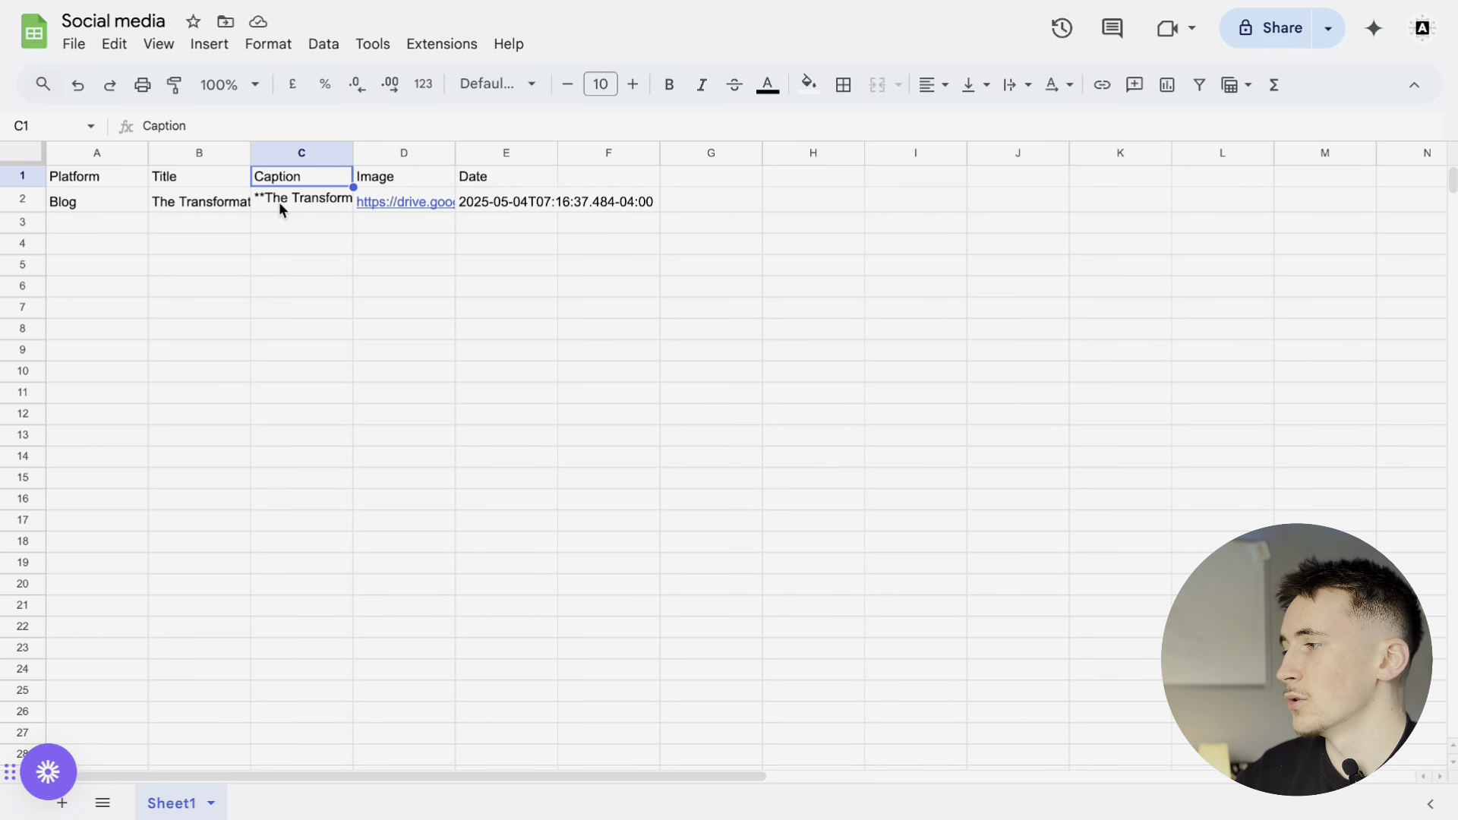
left_click(391, 182)
left_click(489, 181)
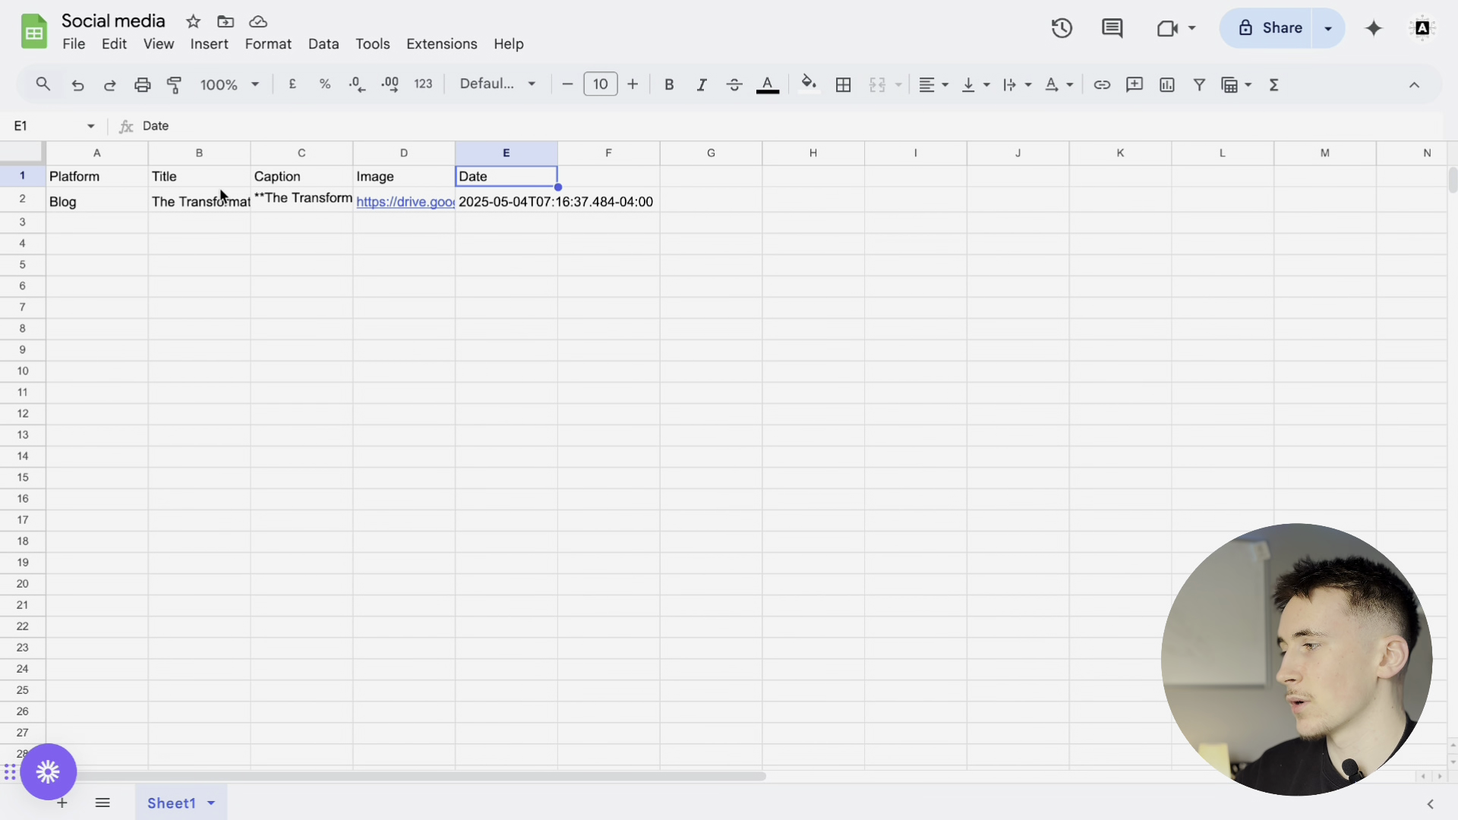
left_click(189, 183)
left_click(292, 182)
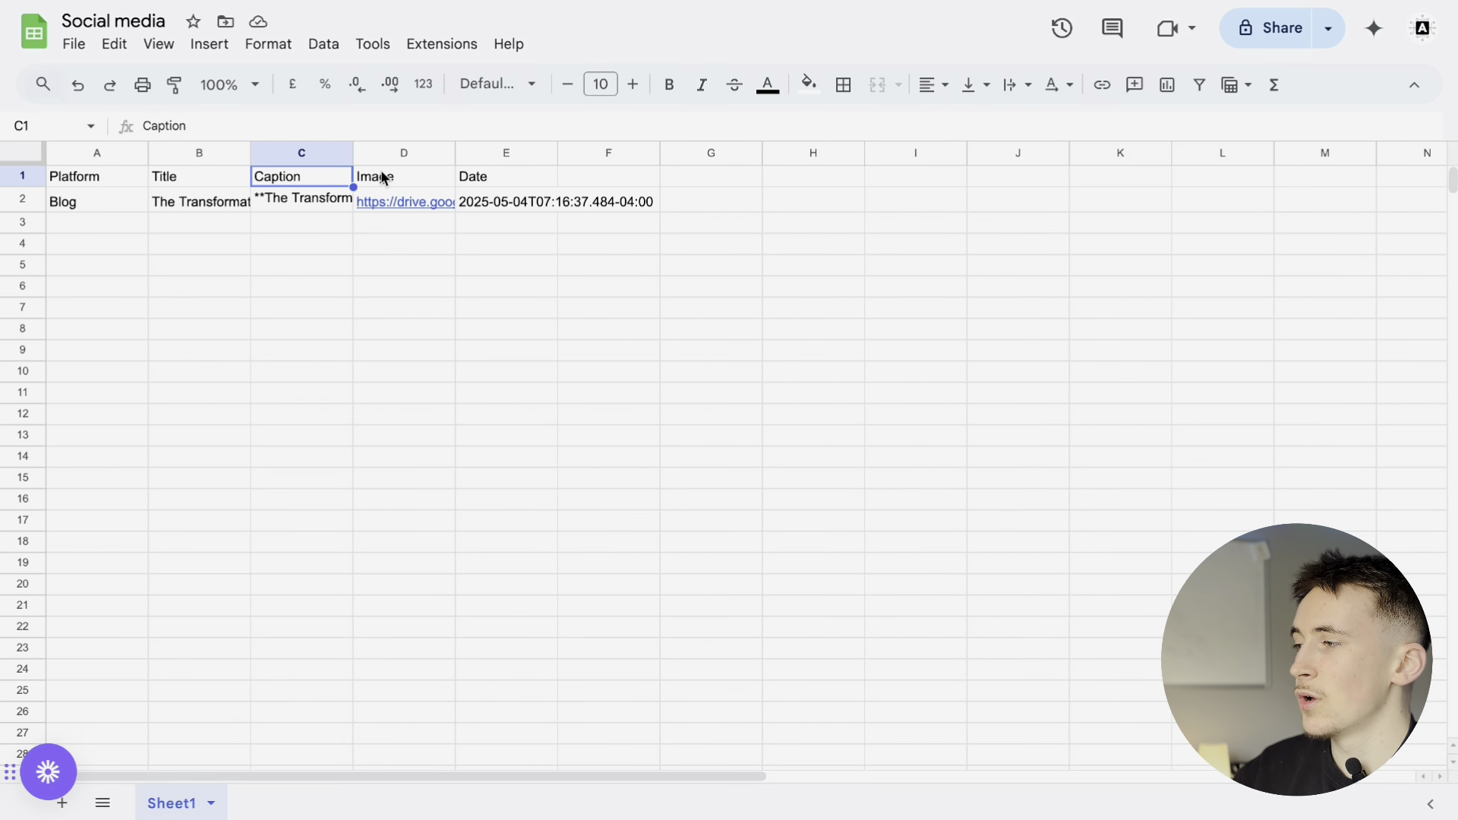
left_click(413, 182)
left_click(459, 176)
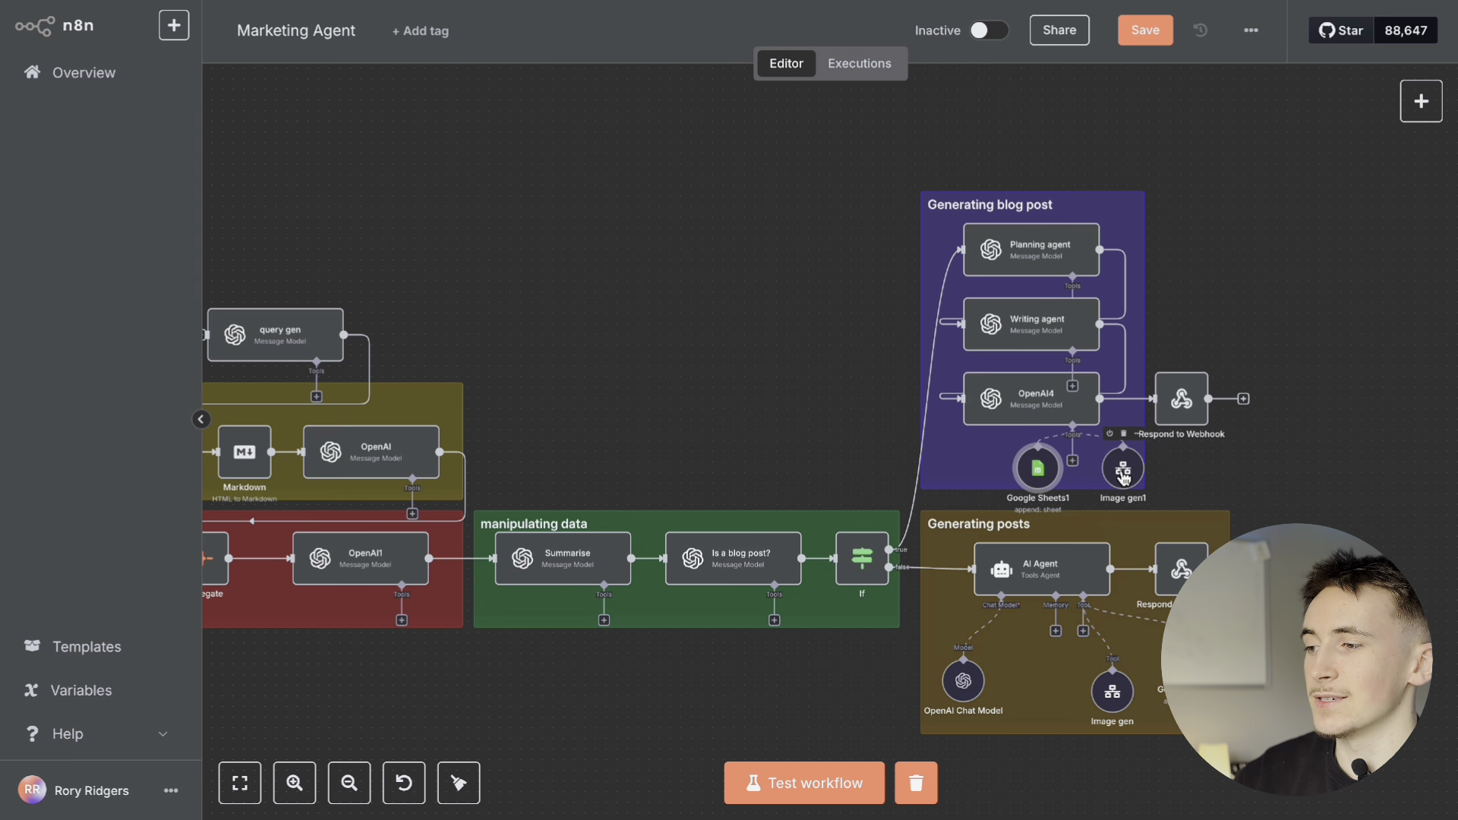
Step: Save the Marketing Agent workflow and reopen it from the overview of all workflows
key("ctrl+s")
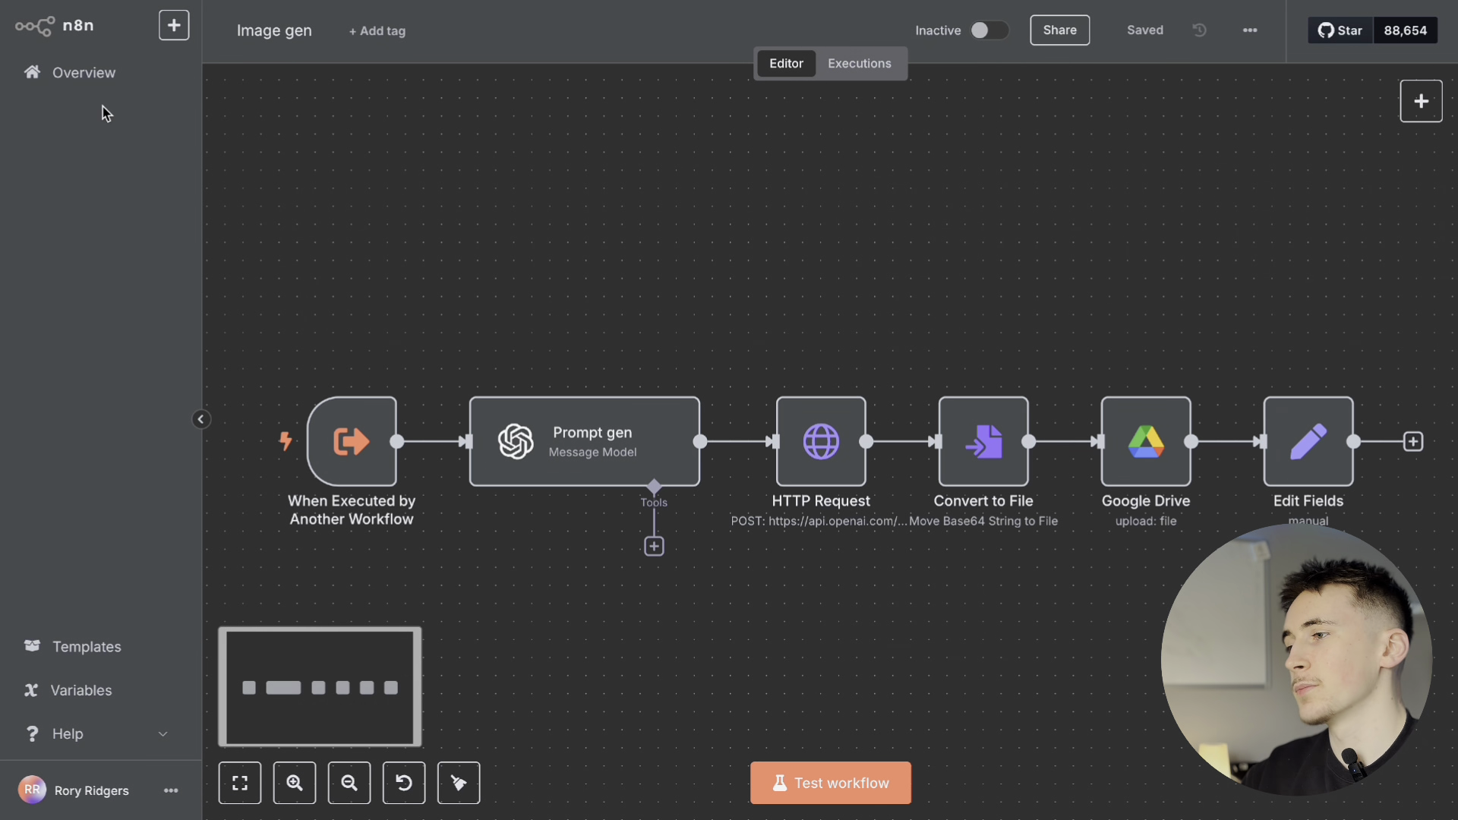
left_click(89, 74)
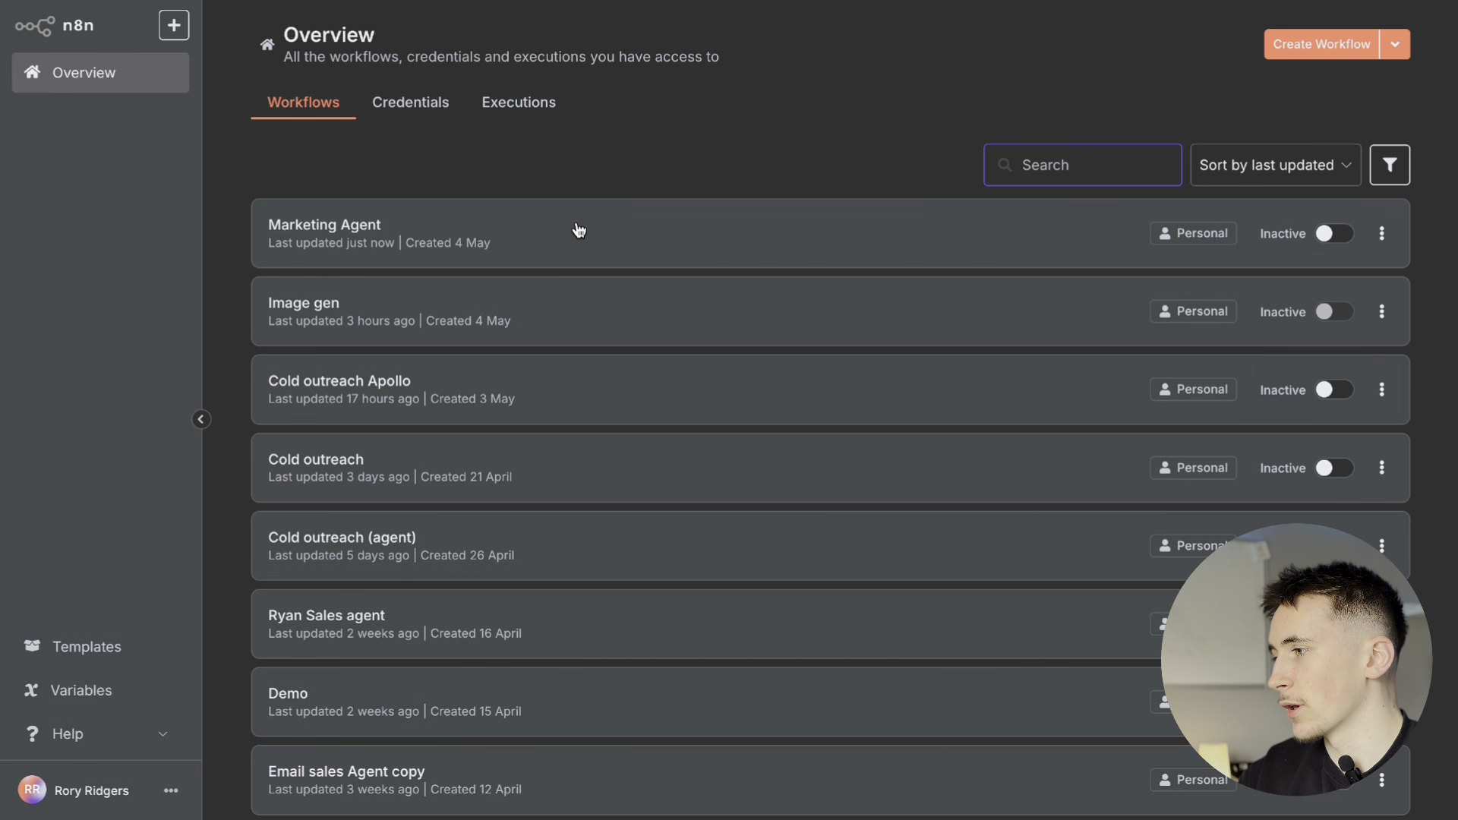
left_click(636, 232)
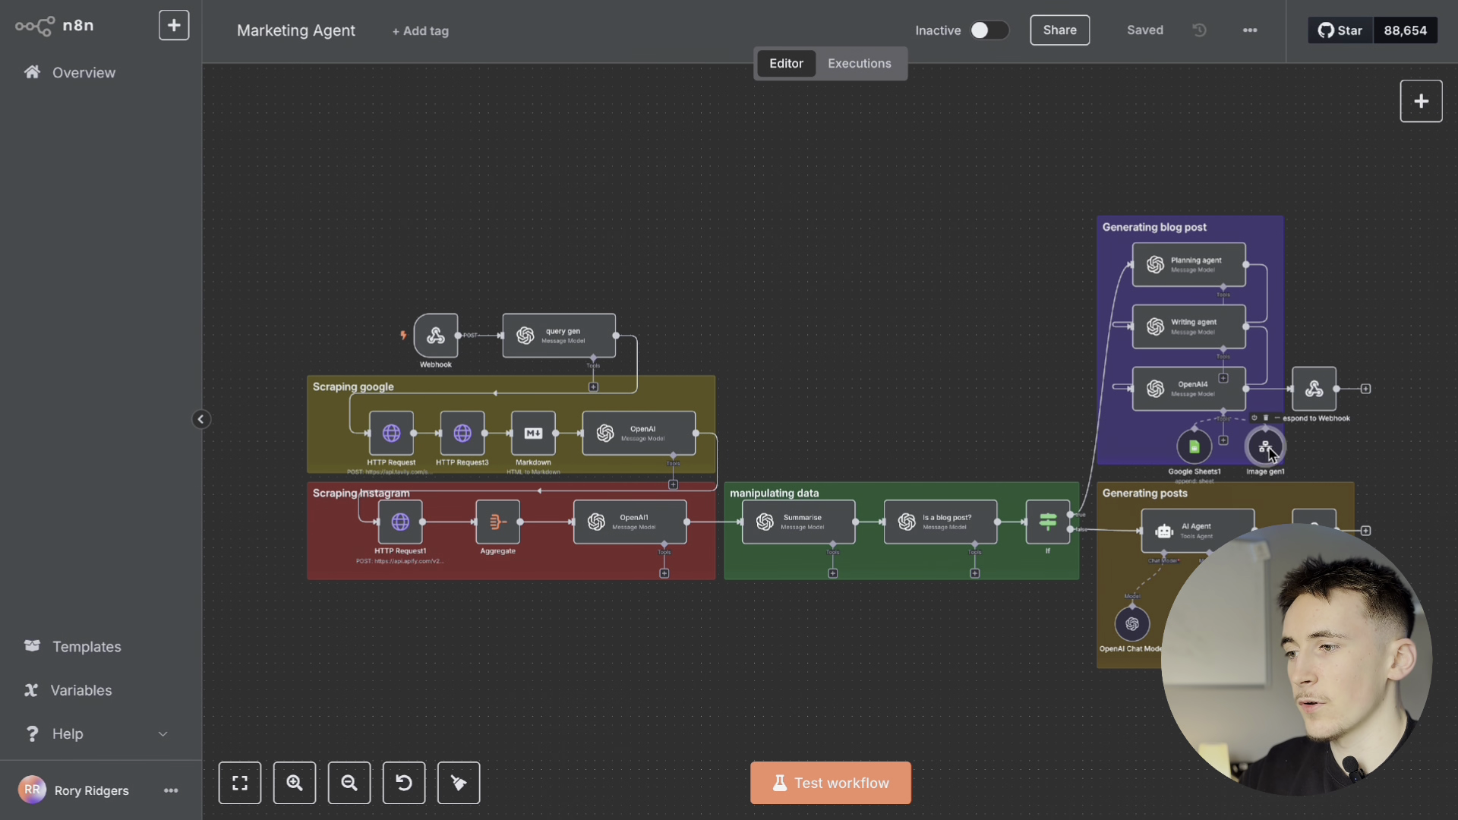
Step: Check the workflow and input set in the Image gen1 tool node, and open the Image gen workflow from the overview
double_click(1265, 451)
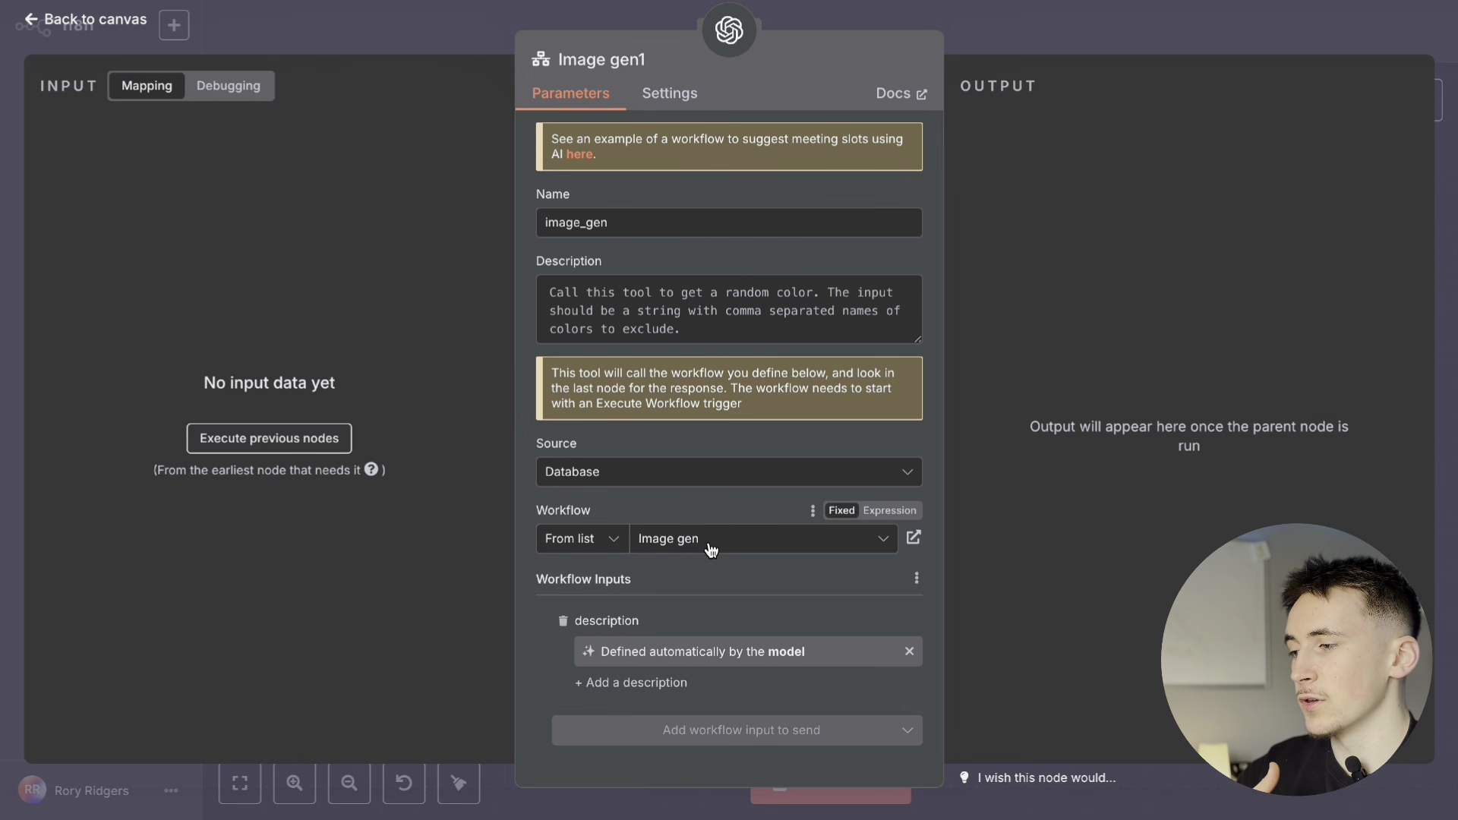
left_click(1025, 44)
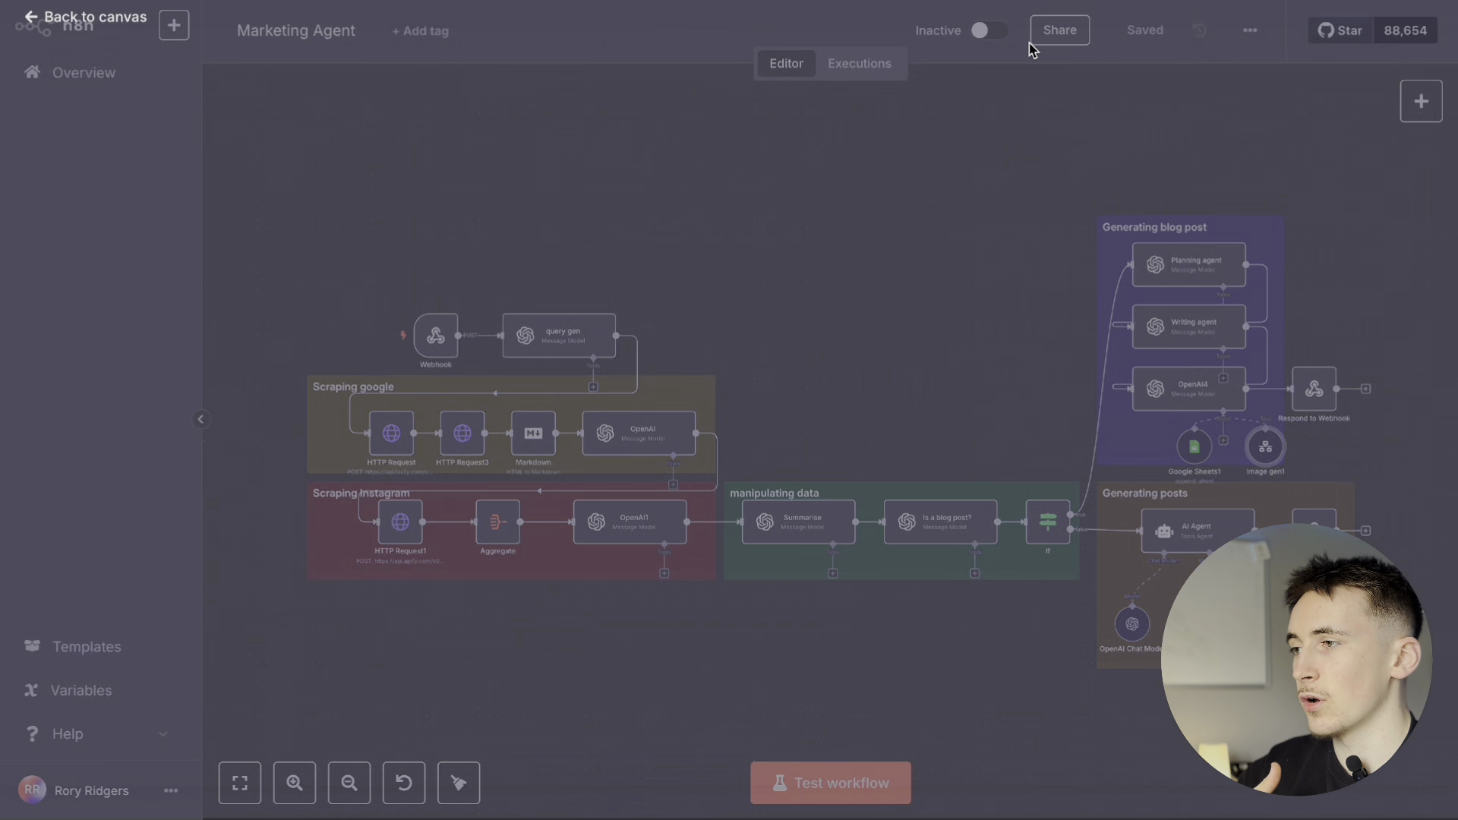
left_click(45, 74)
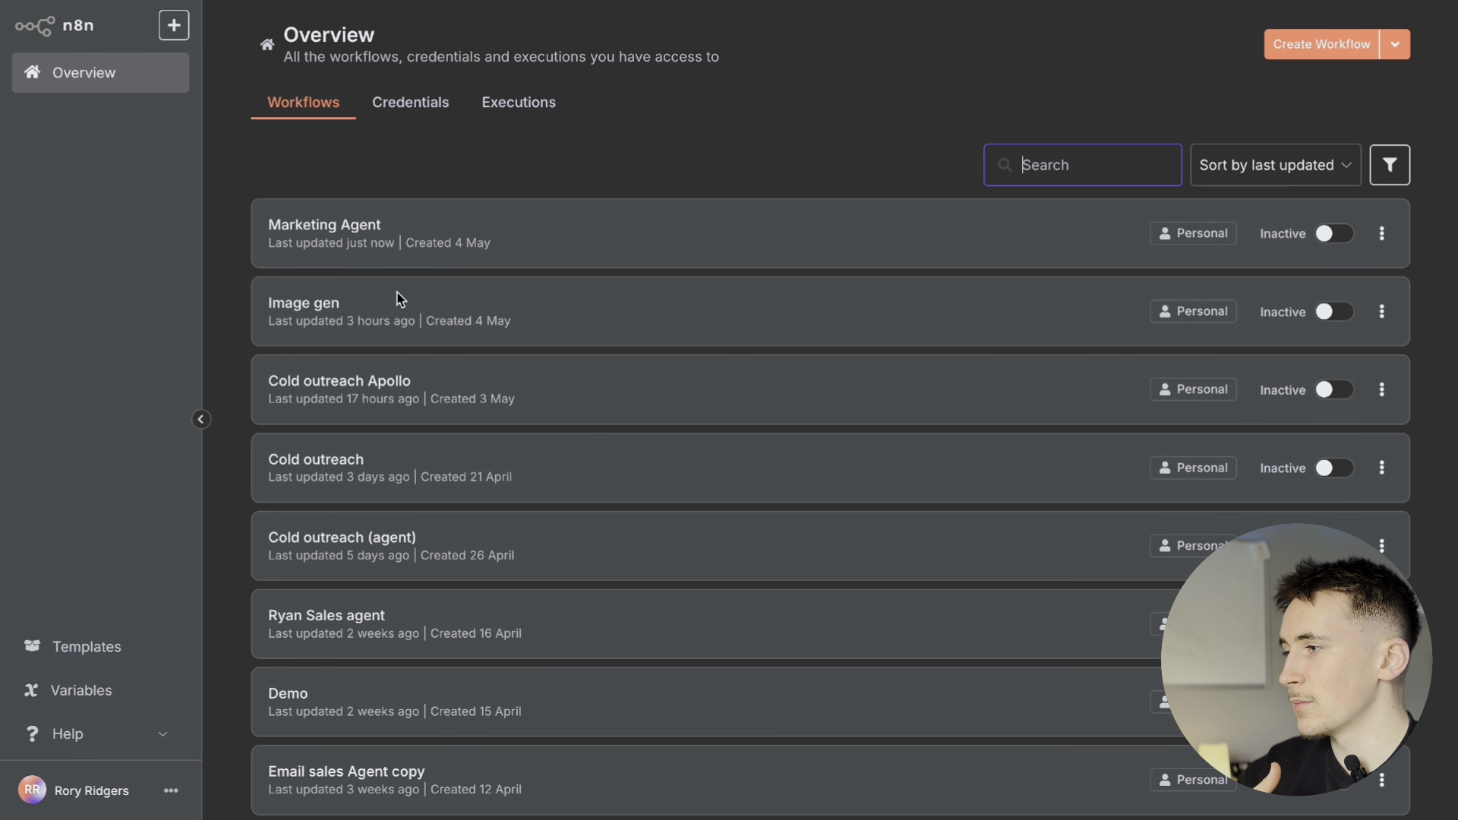
left_click(406, 307)
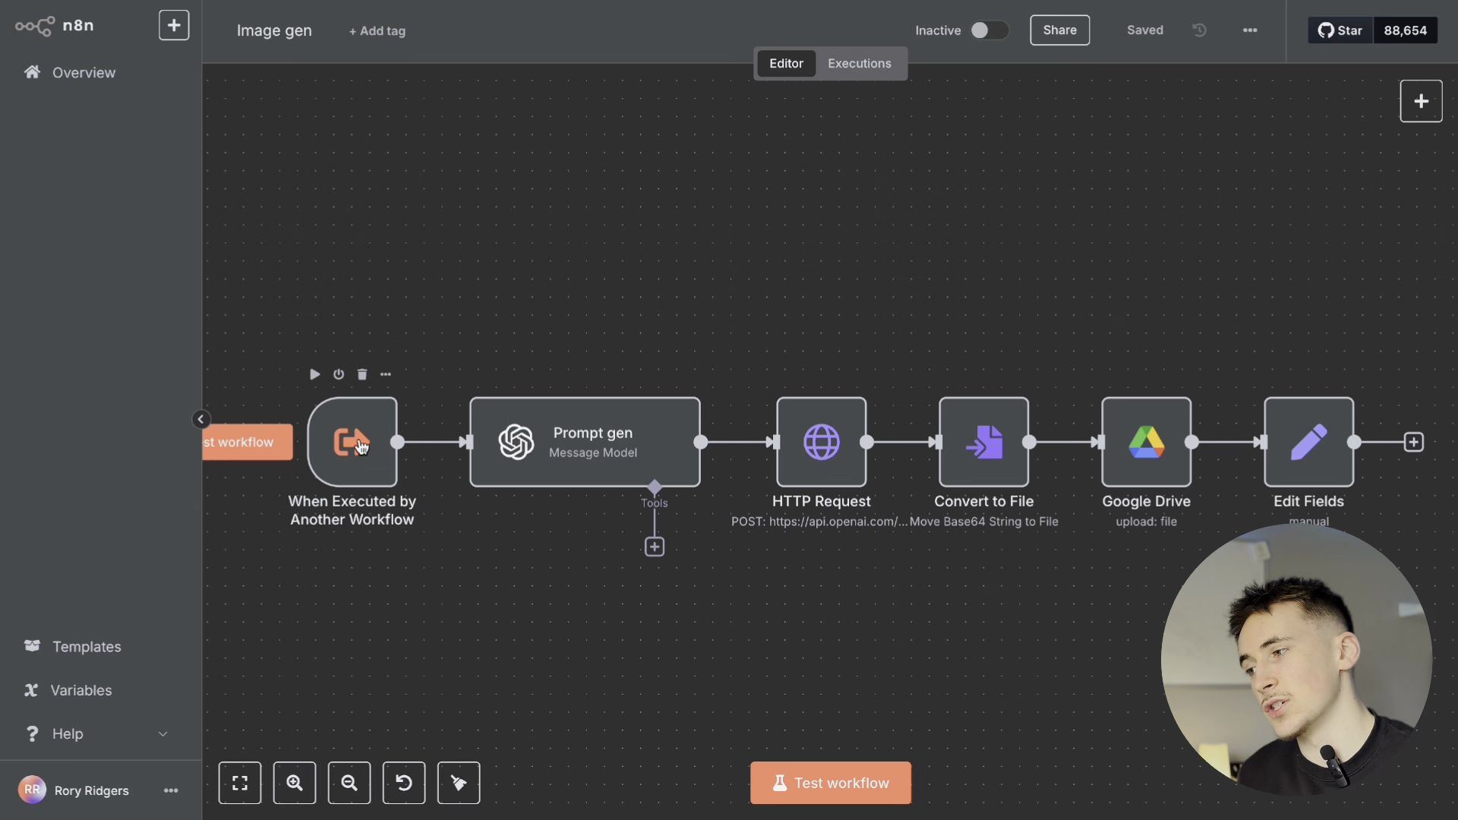
Step: Review the Prompt gen node's model, description input and system prompt, and close the node
double_click(552, 442)
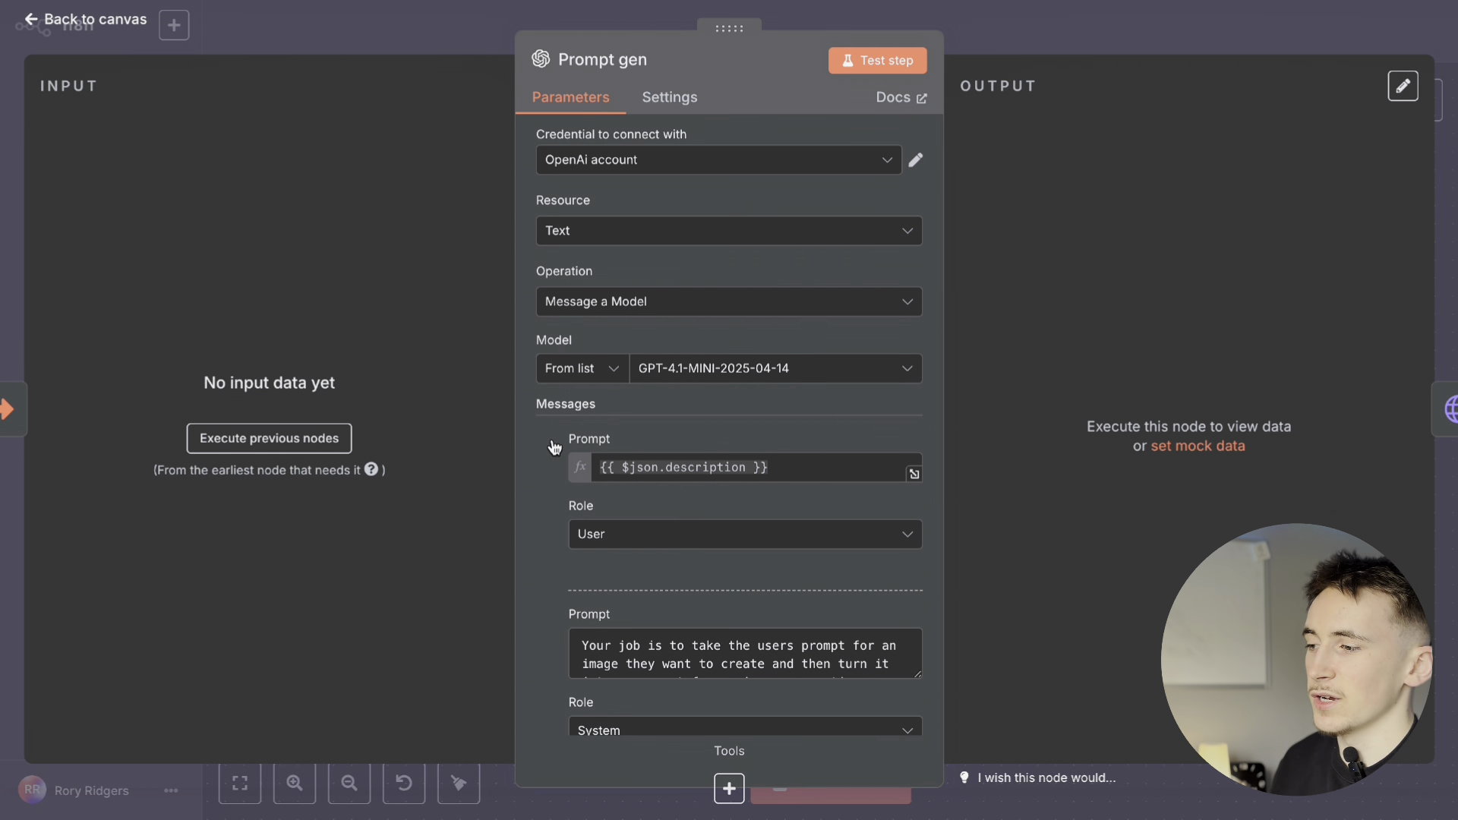
left_click(1059, 44)
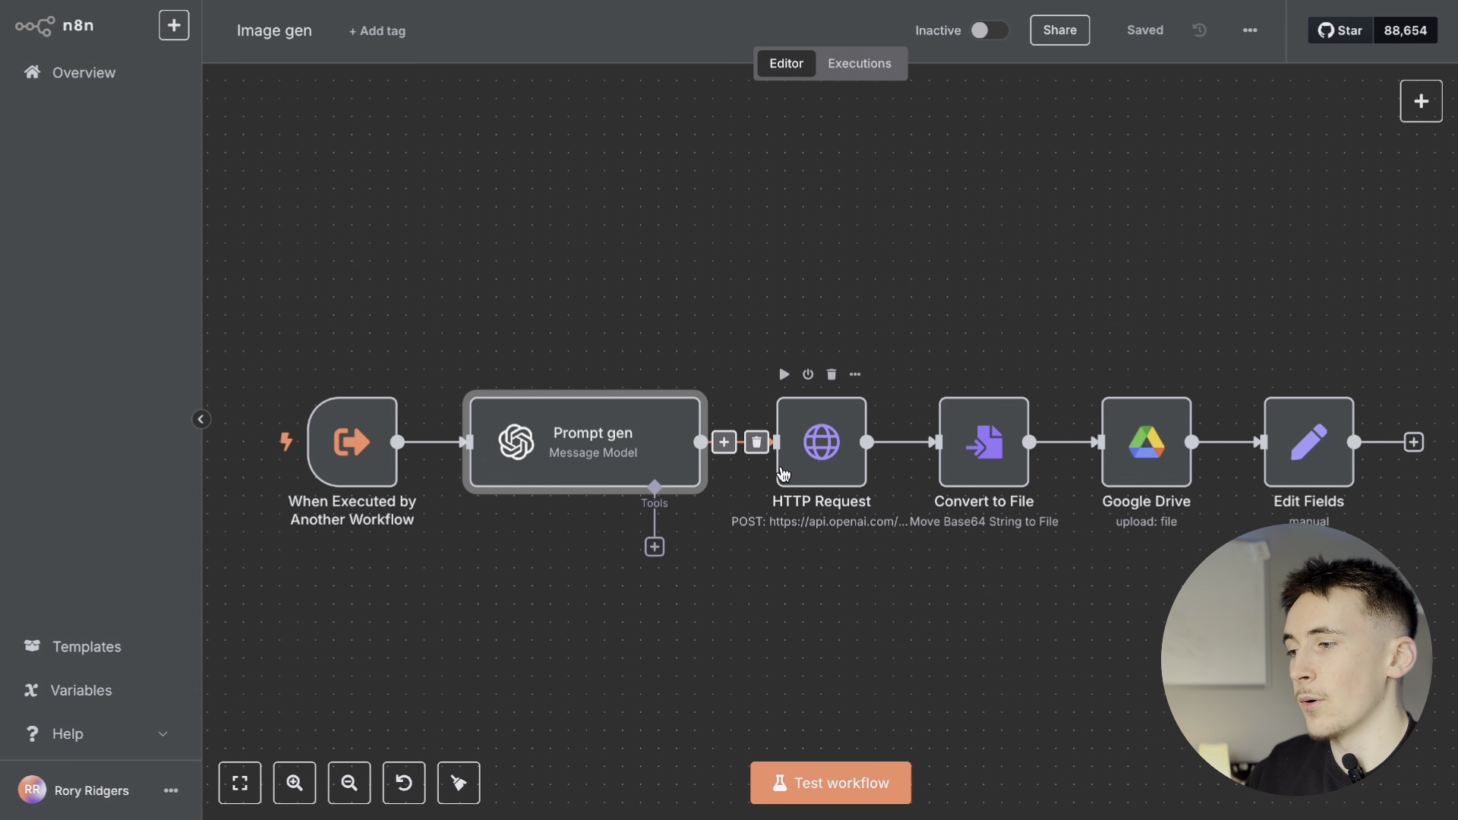
Step: Review the HTTP Request node's image generation URL, enlarge its JSON body to read the model, prompt and size, and return to the canvas
double_click(819, 453)
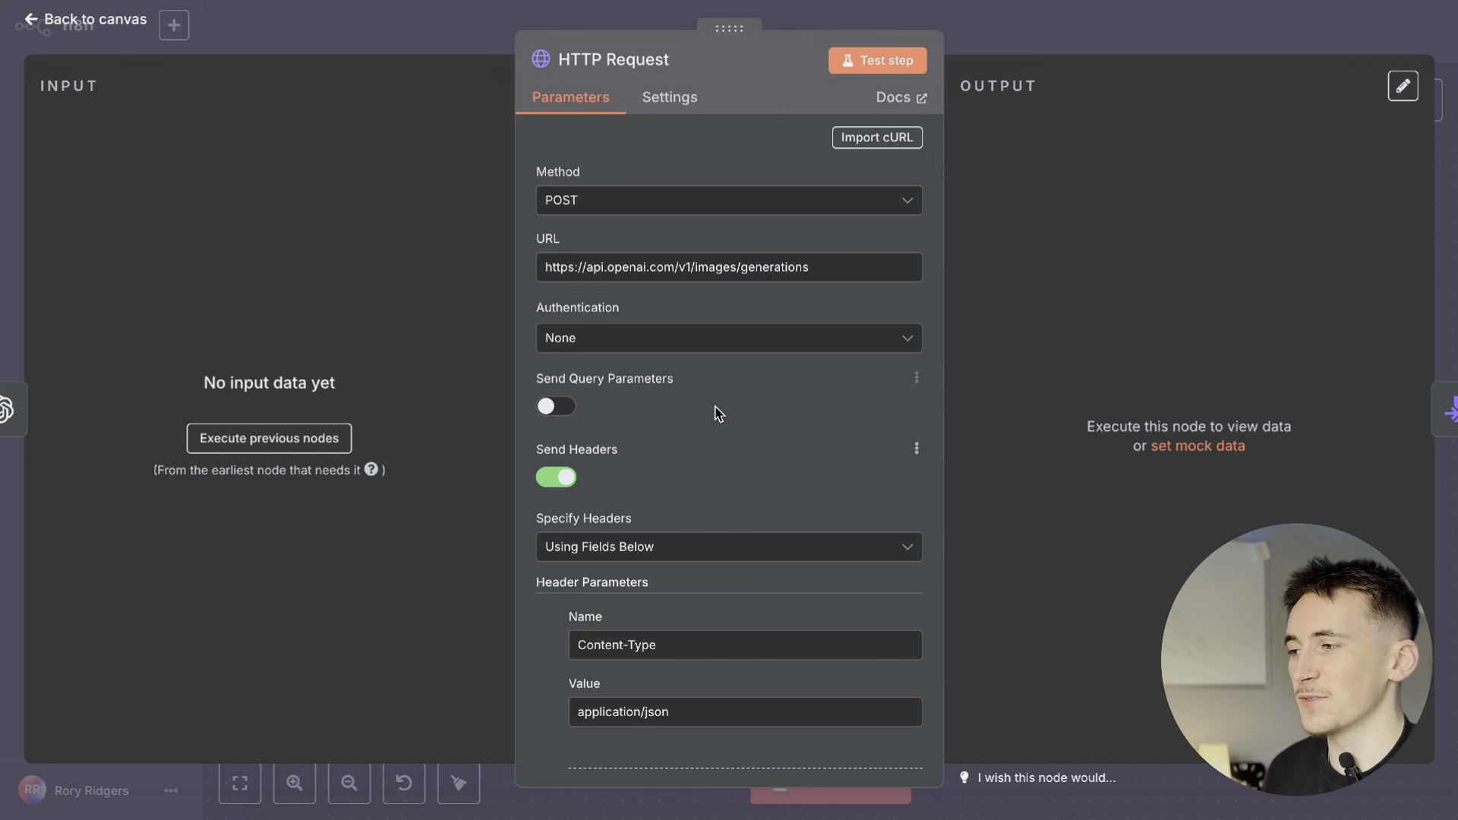
double_click(862, 266)
left_click(860, 268)
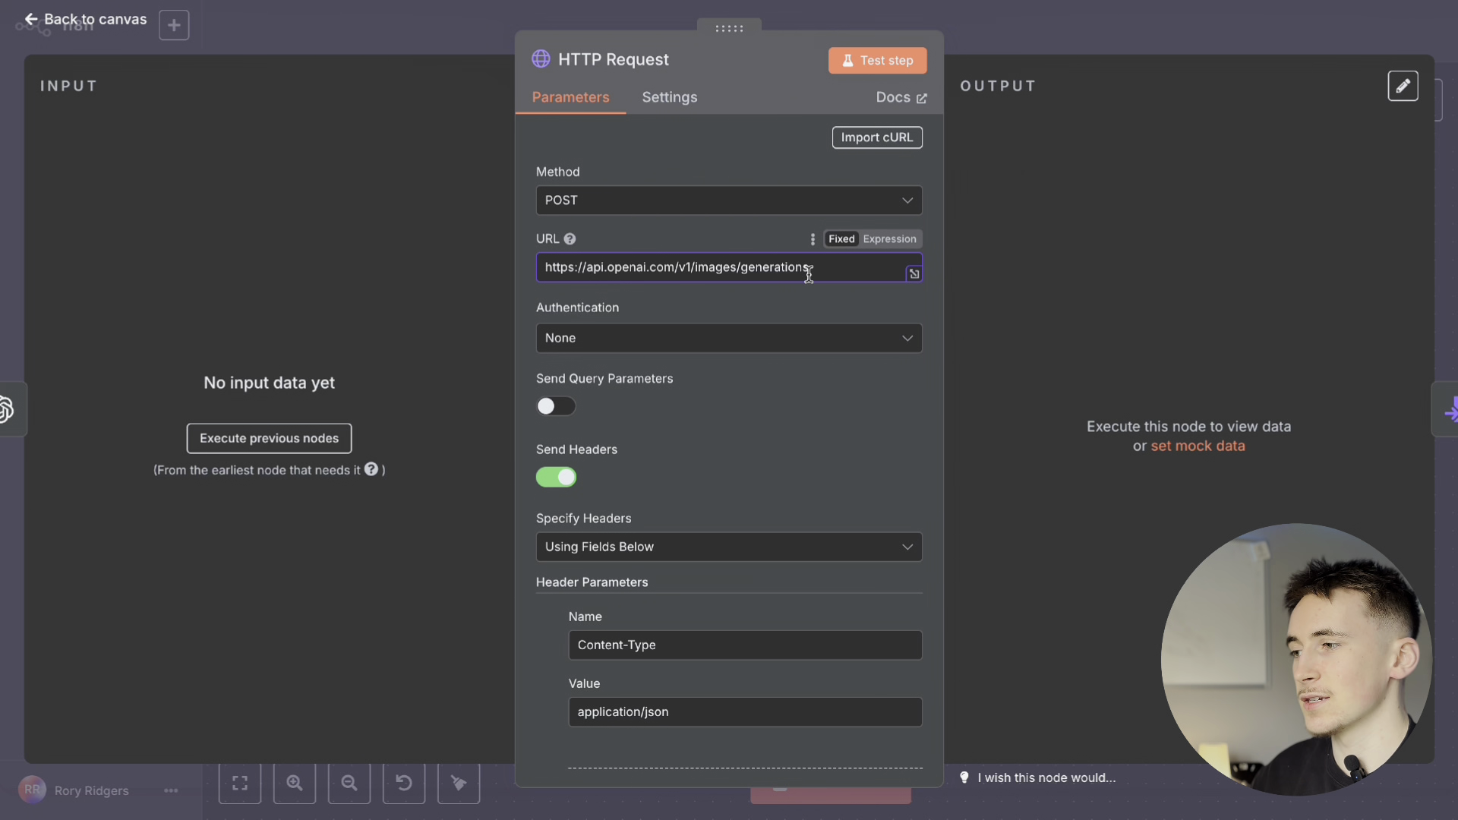
scroll(677, 312, "down", 10)
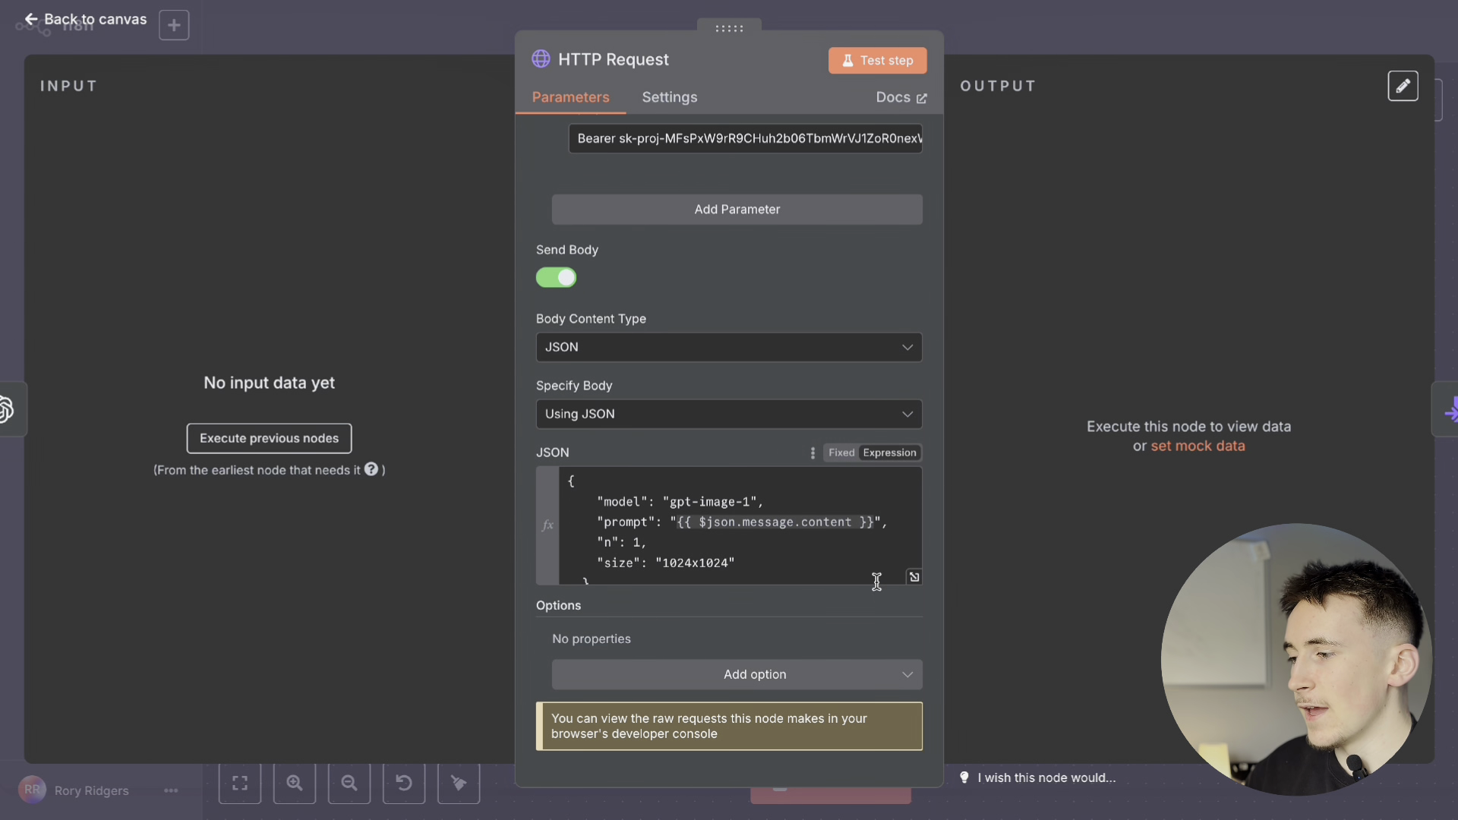
left_click(914, 581)
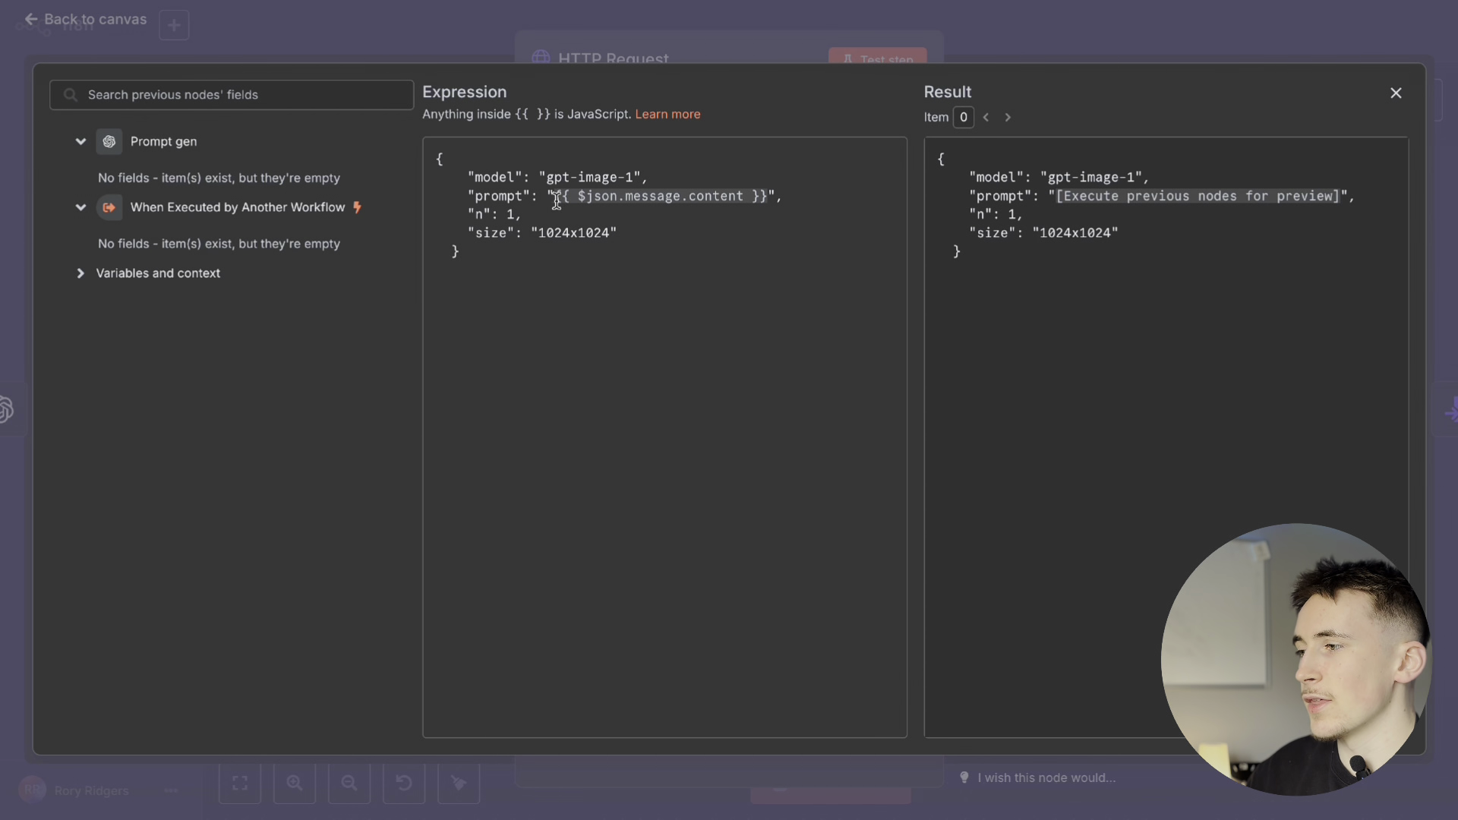
left_click(1059, 46)
left_click(1059, 45)
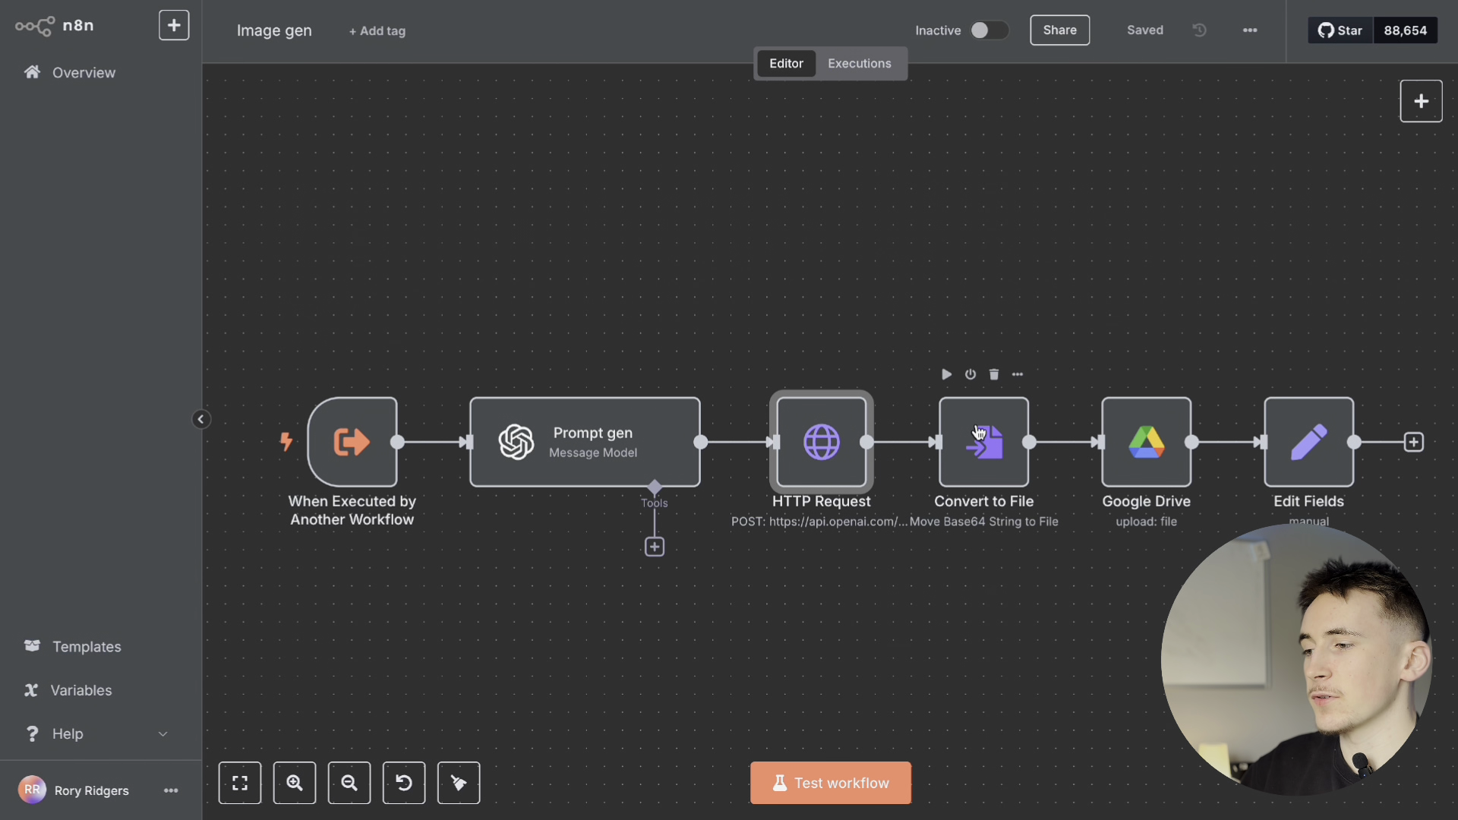
double_click(822, 444)
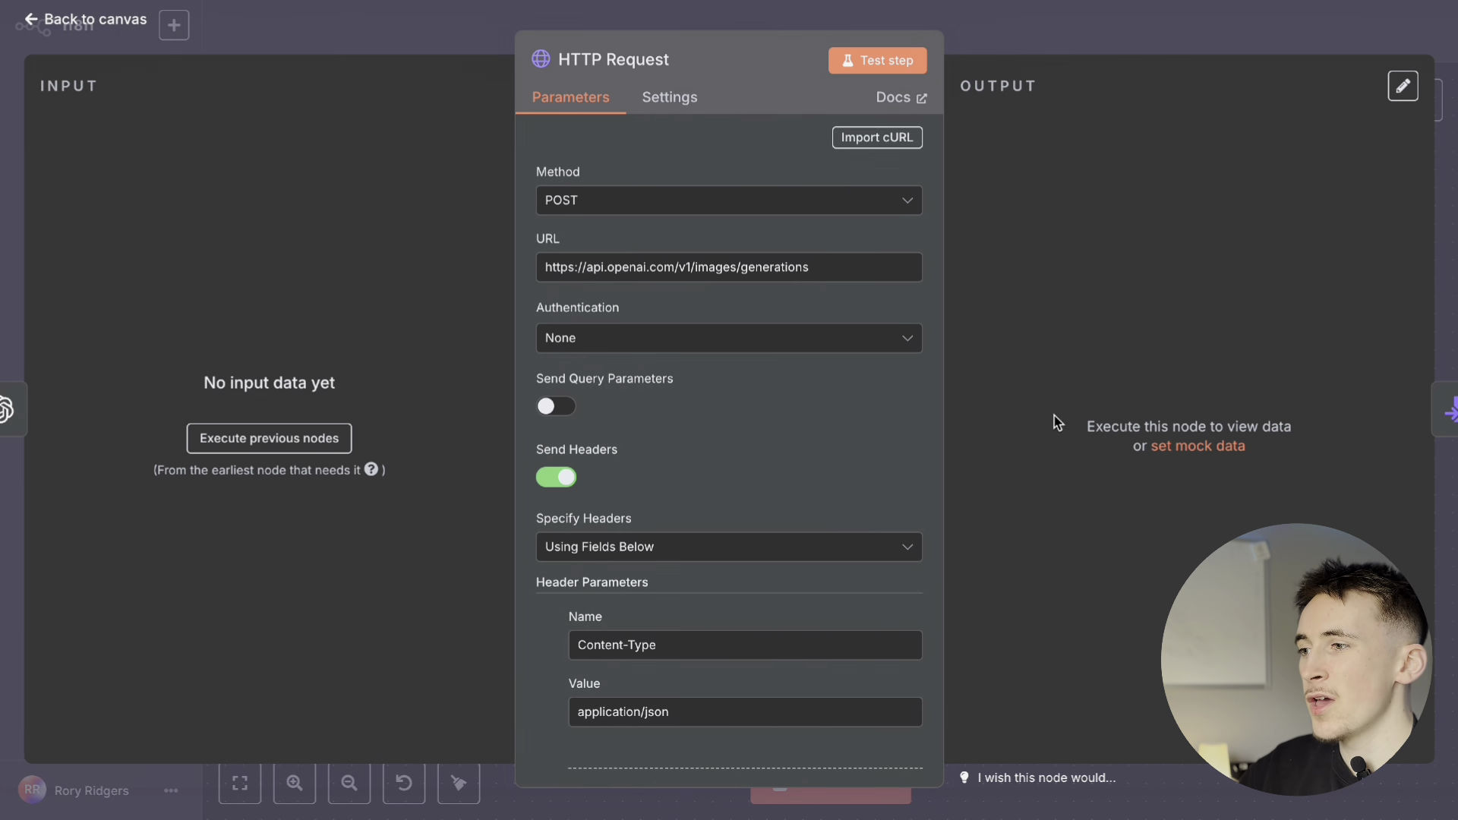
left_click(1062, 33)
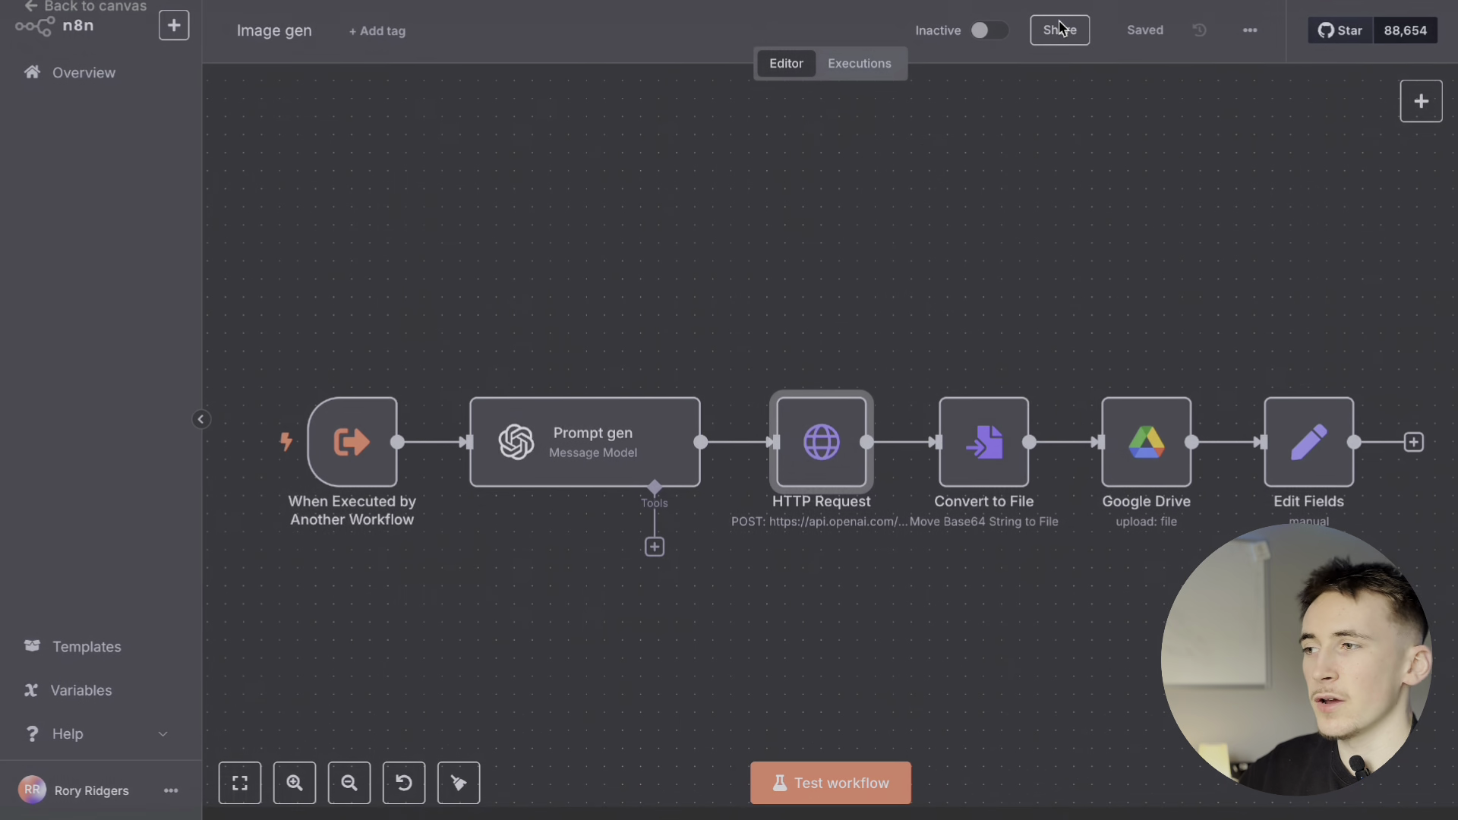
Step: Review the Convert to File node's Base64 settings and the Edit Fields node's field mapping, closing each node
double_click(973, 453)
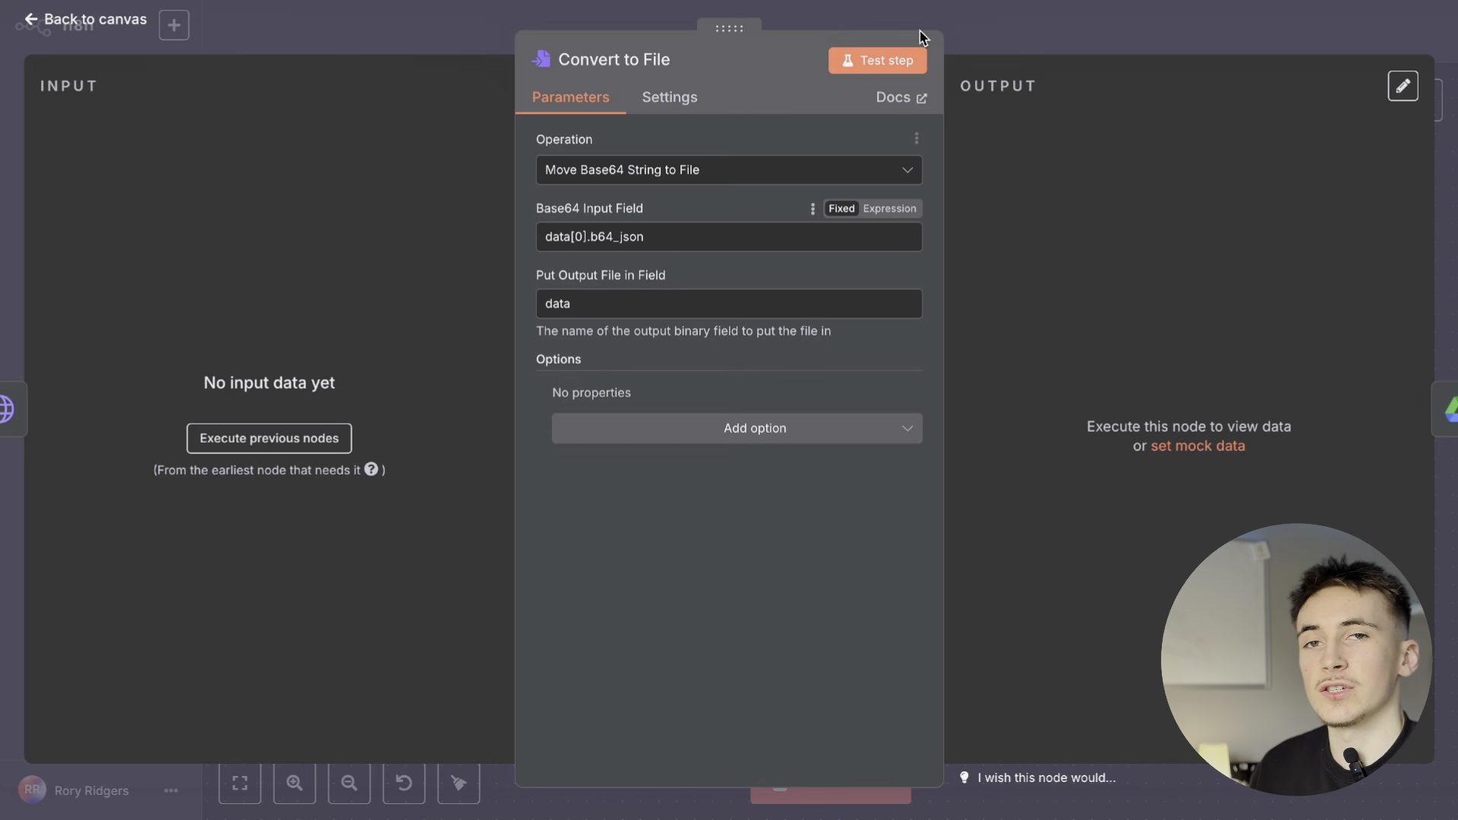
left_click(1059, 56)
scroll(911, 364, "right", 3)
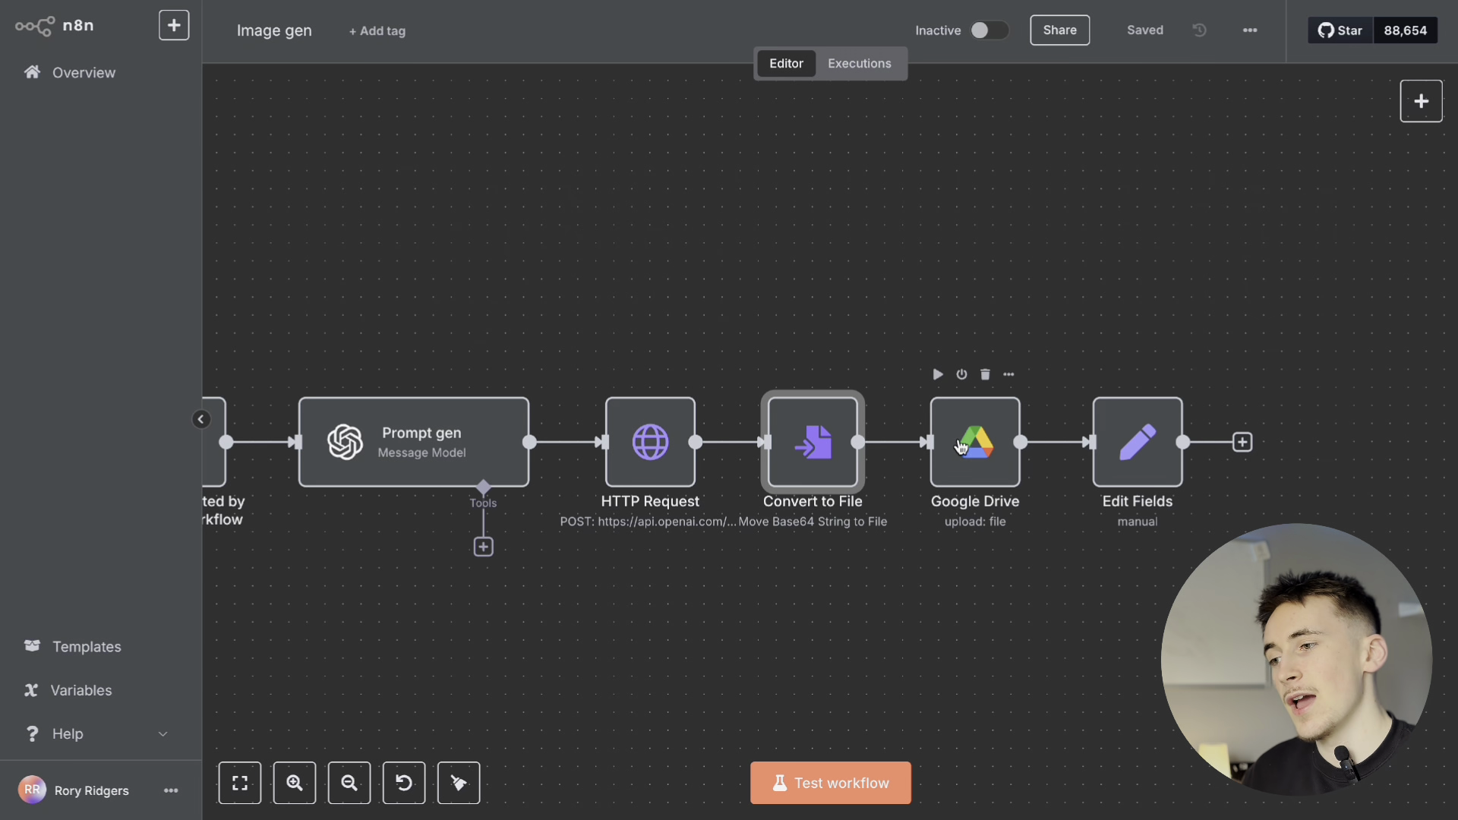
double_click(1109, 430)
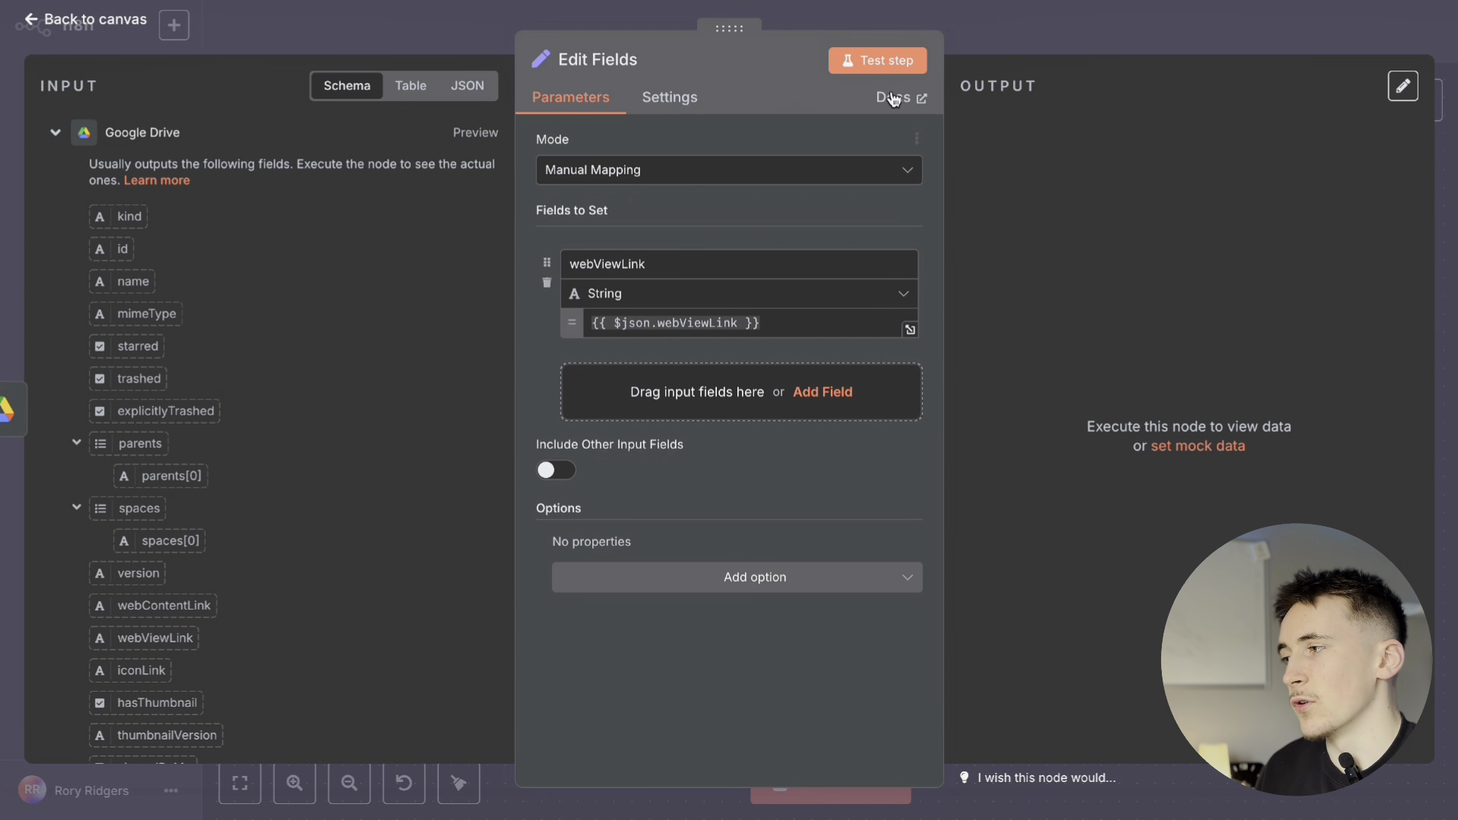
key("Escape")
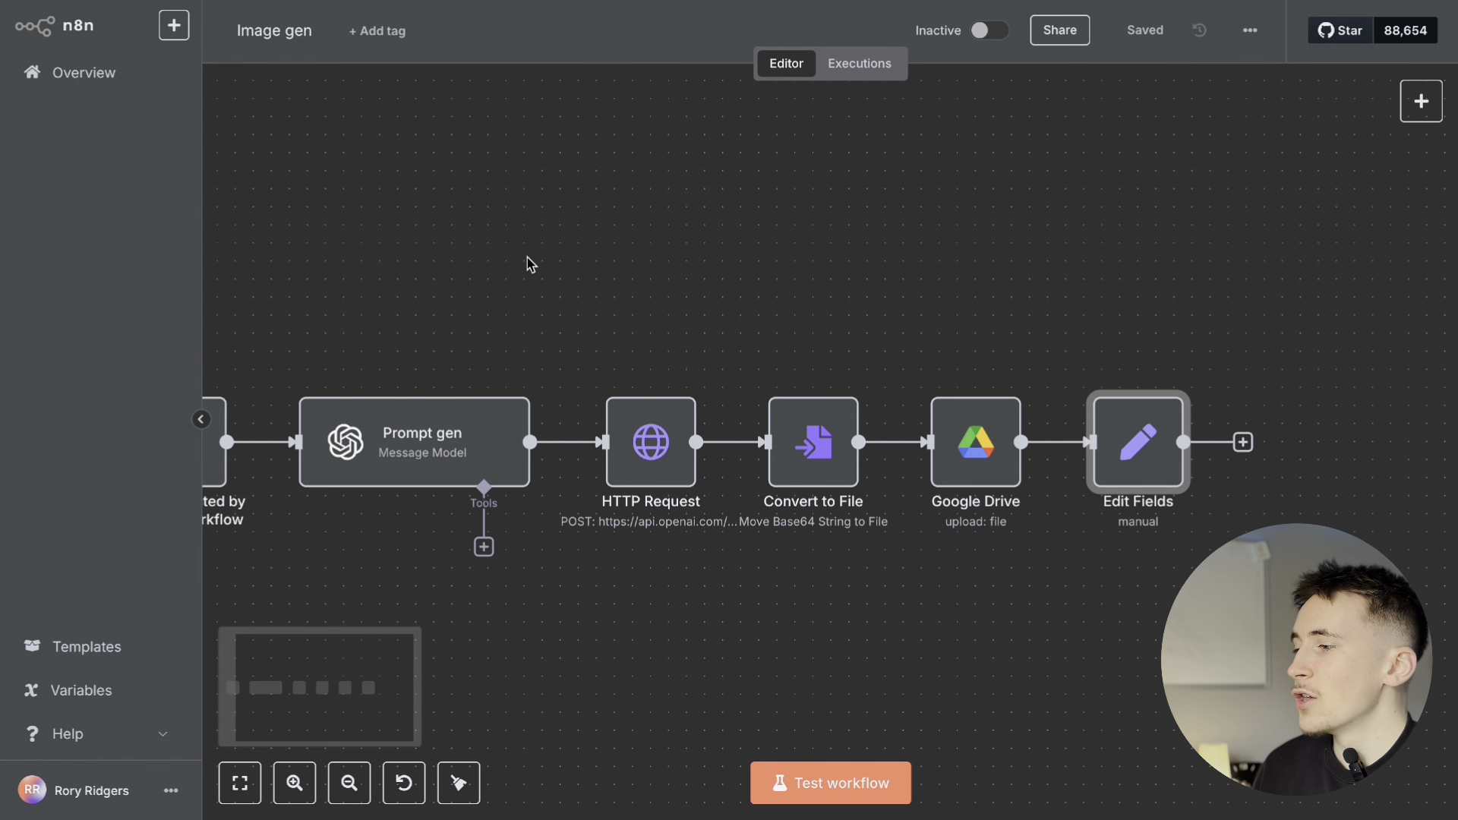
Step: Reopen the Edit Fields node, examine the webViewLink field name and its value expression, and close the node
scroll(524, 266, "left", 4)
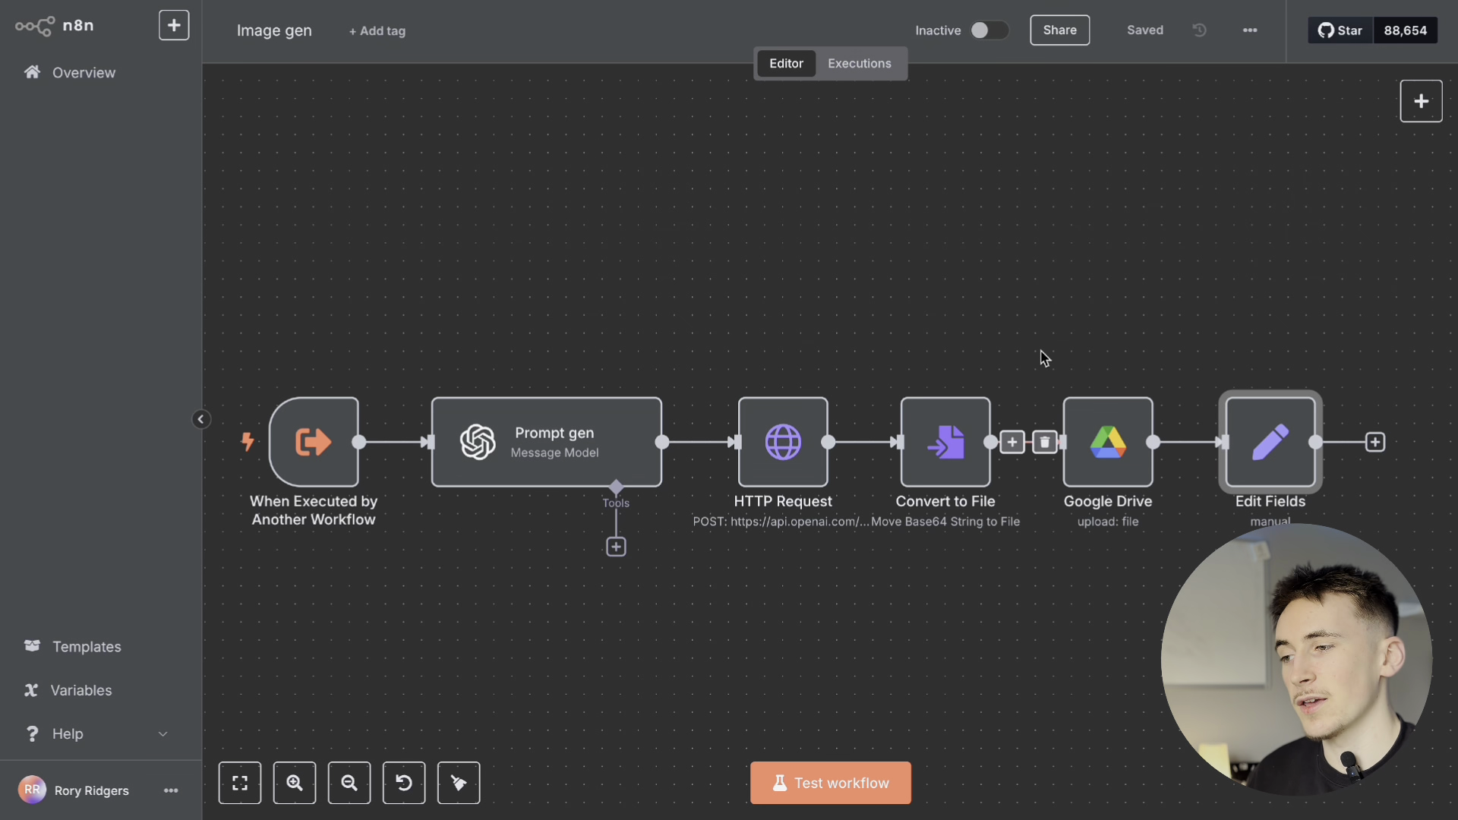
double_click(1278, 461)
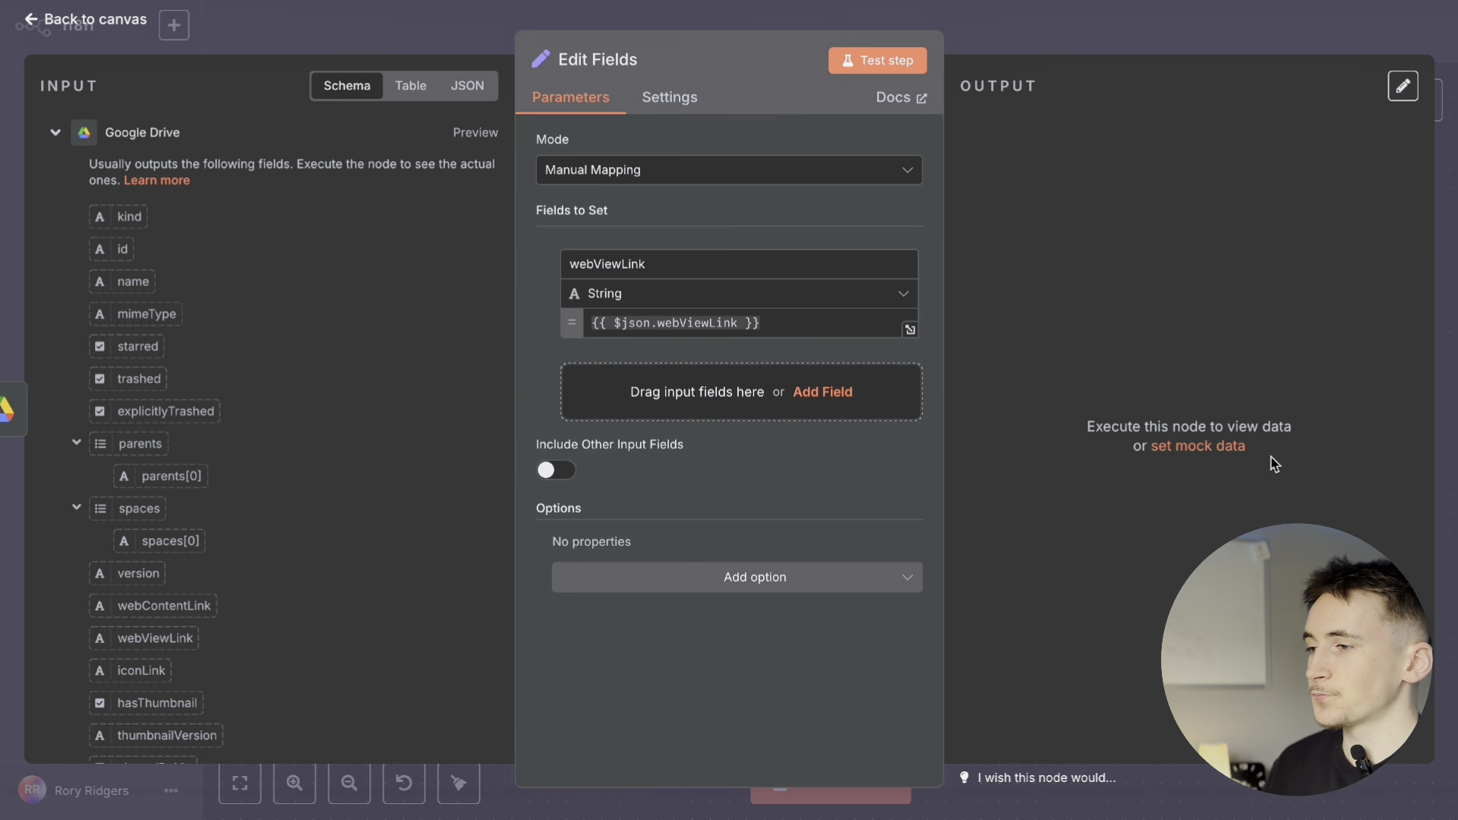
left_click(693, 260)
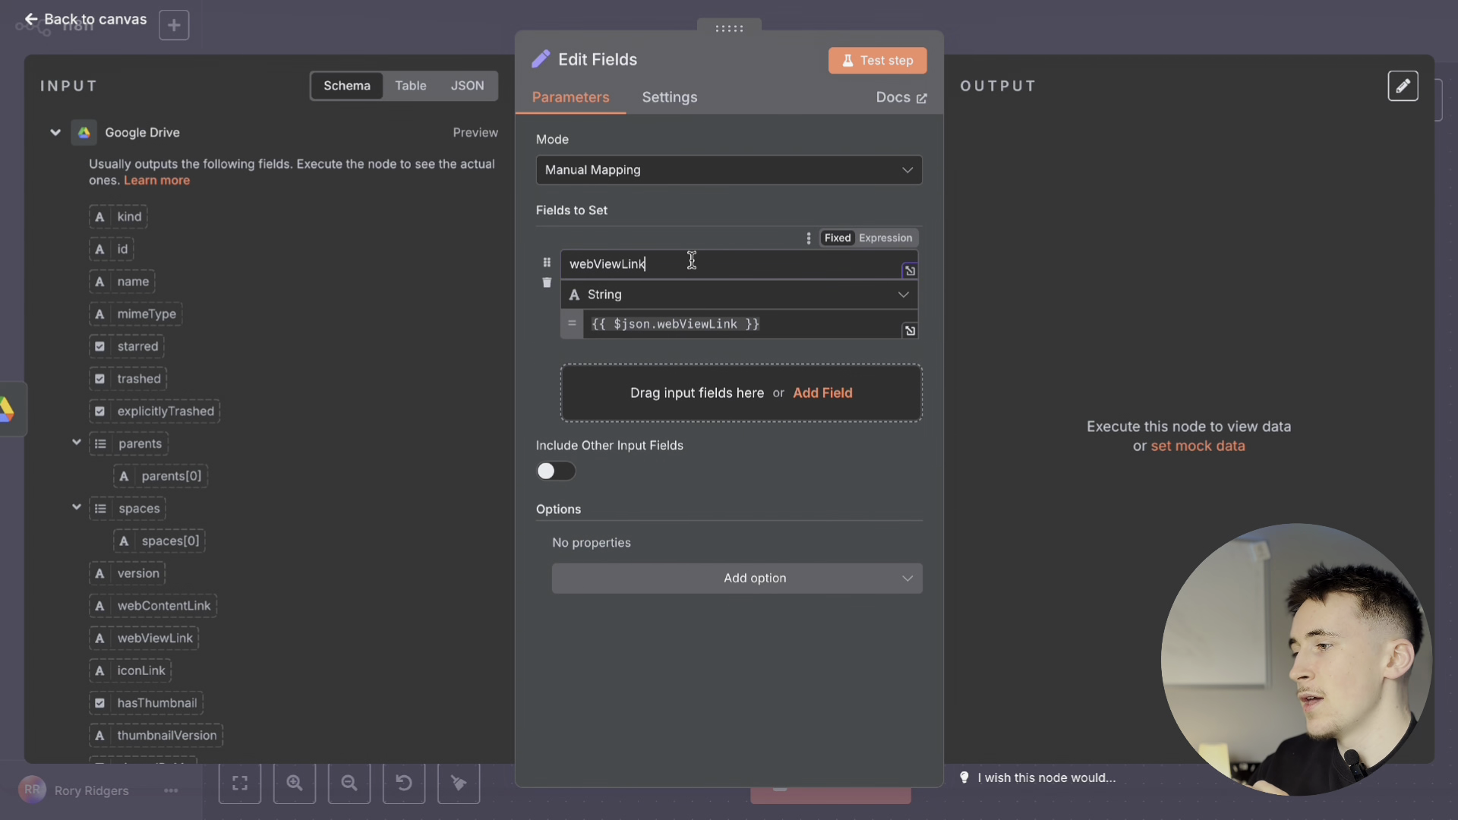
left_click(787, 331)
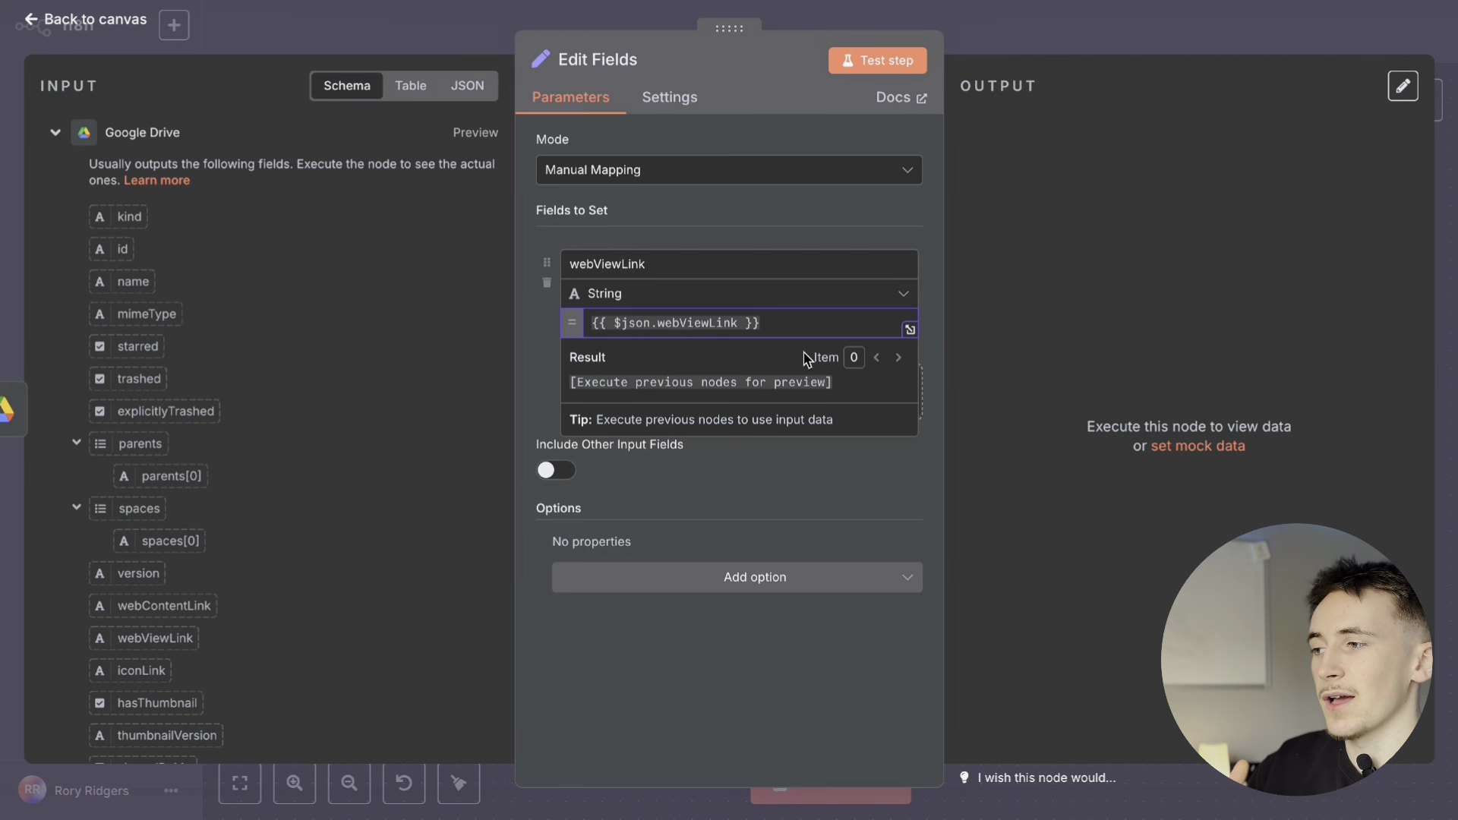
left_click(1032, 31)
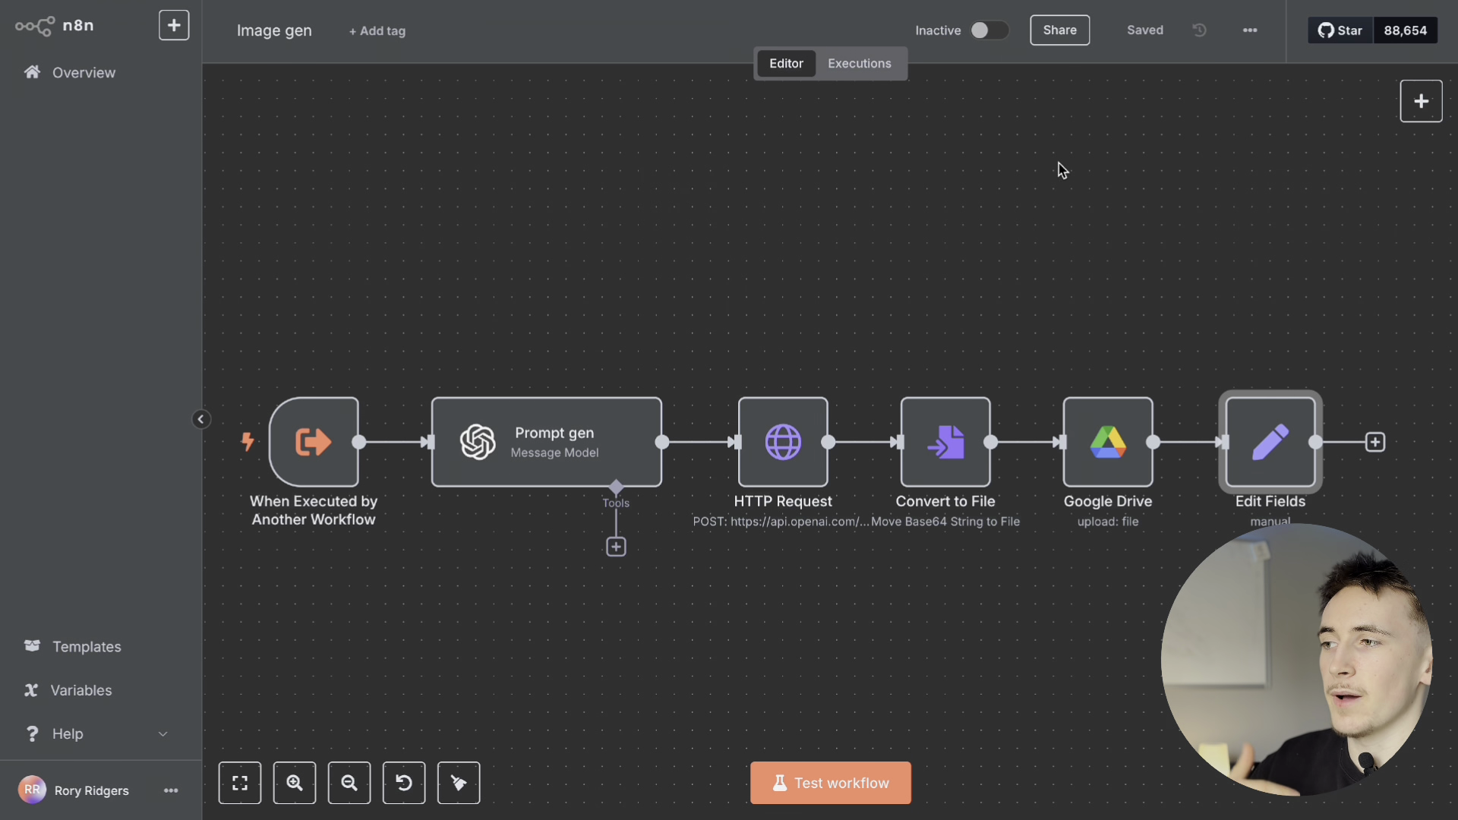
Step: Create mock output data for the When Executed by Another Workflow trigger, reduced to a single item whose key is description
left_click(310, 440)
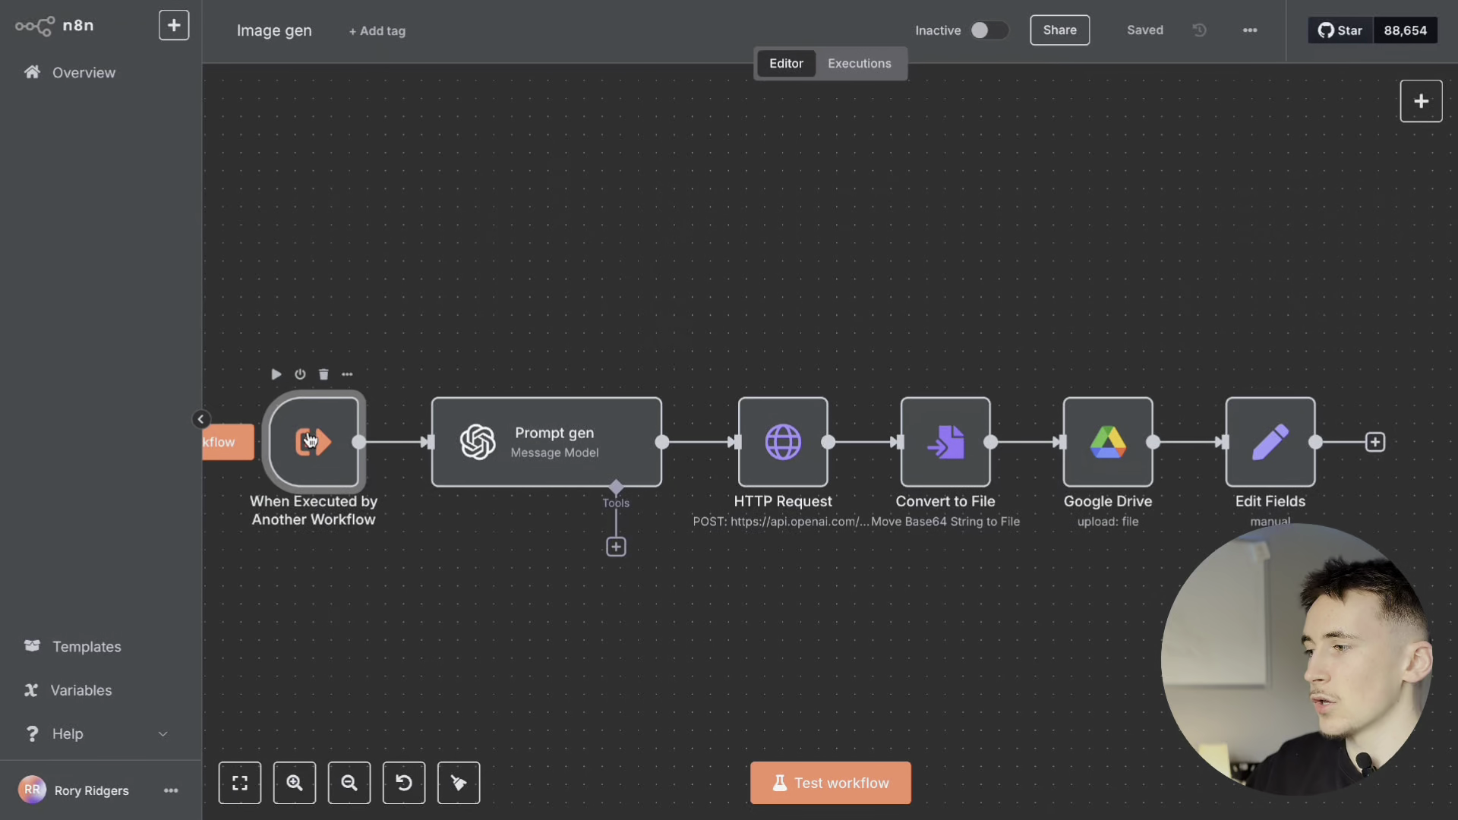
double_click(310, 440)
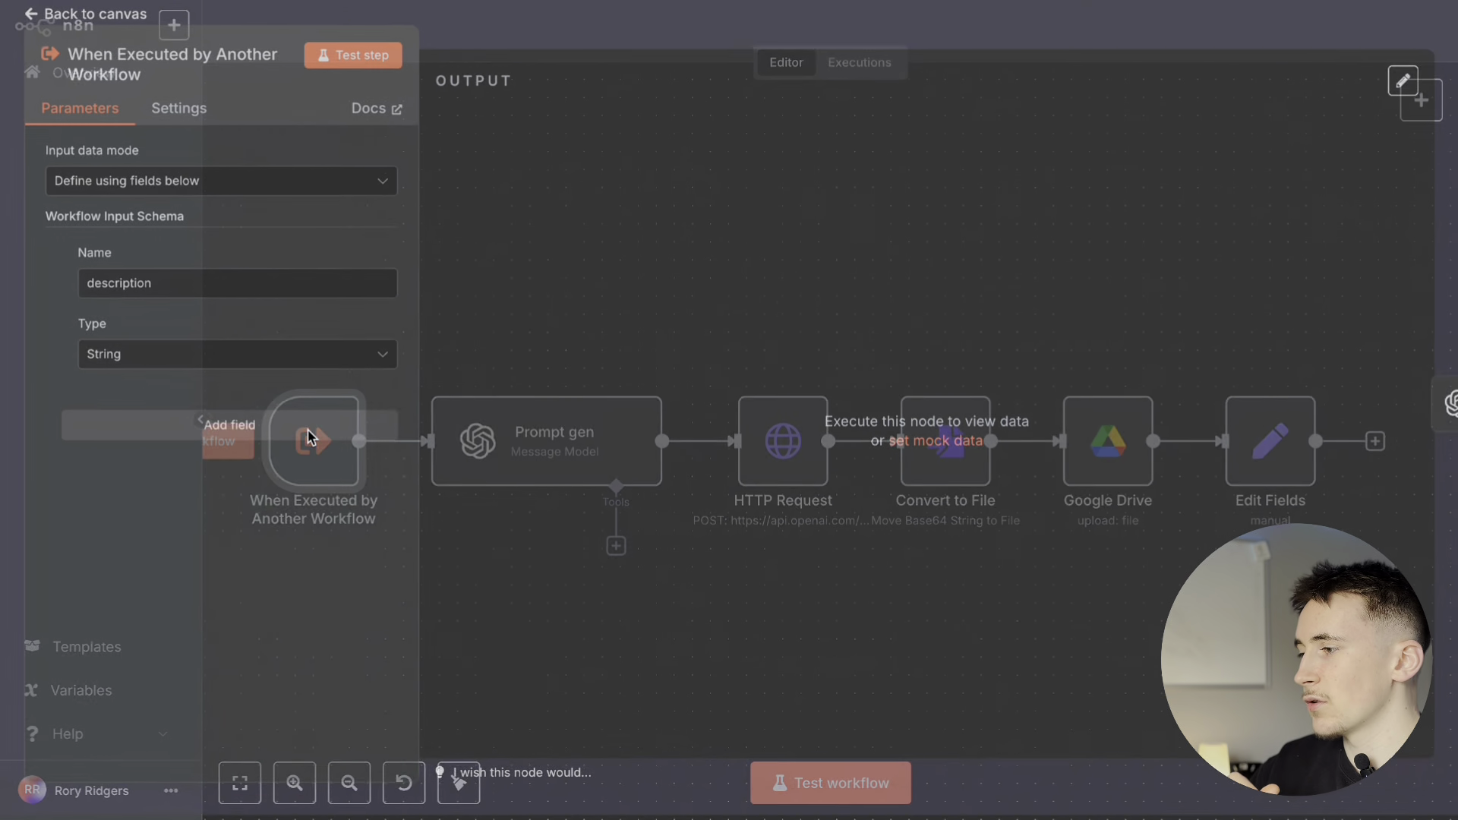
left_click(968, 443)
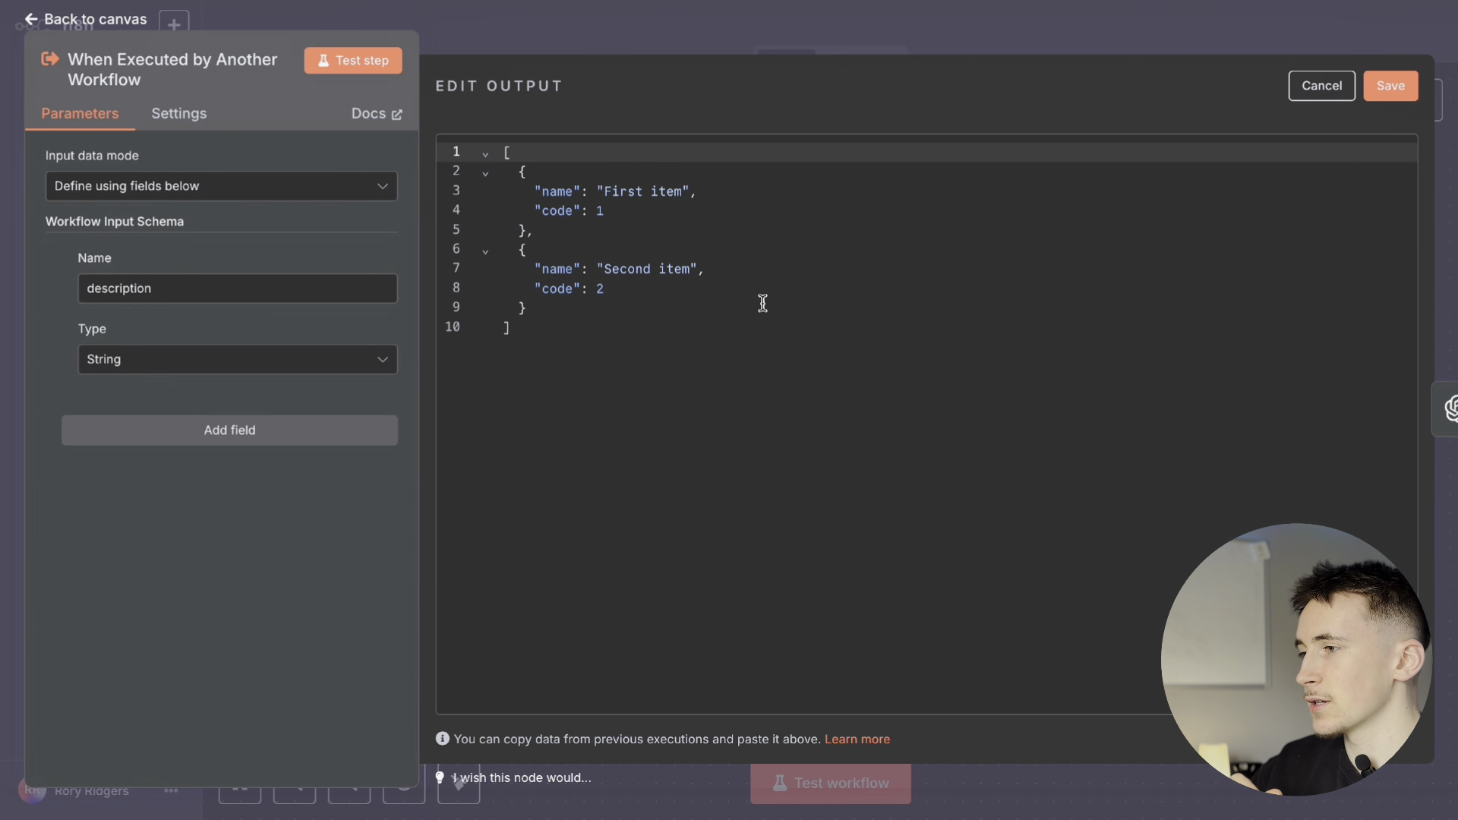
left_click_drag(566, 191, 541, 188)
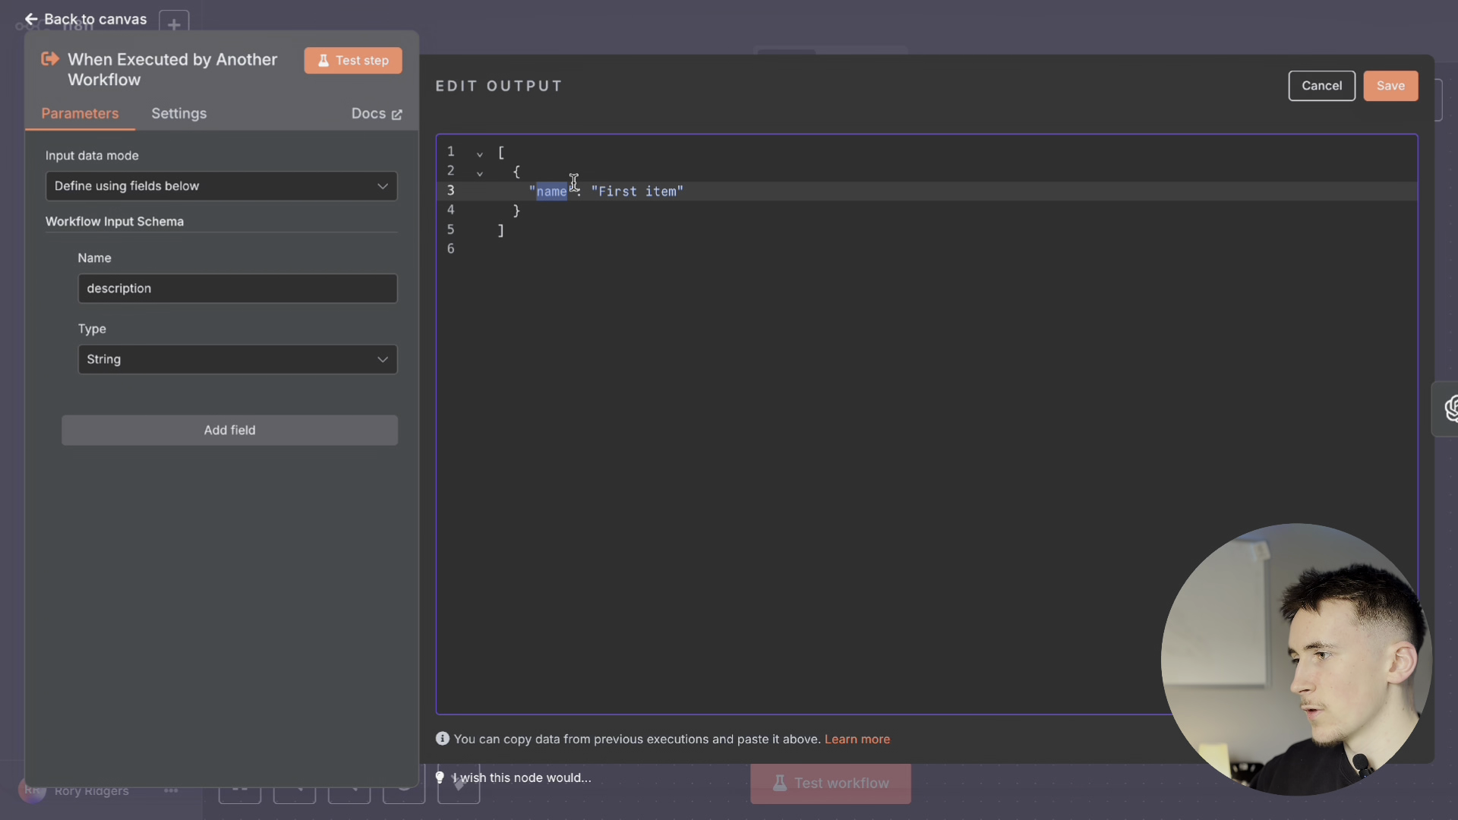
type("descriptio")
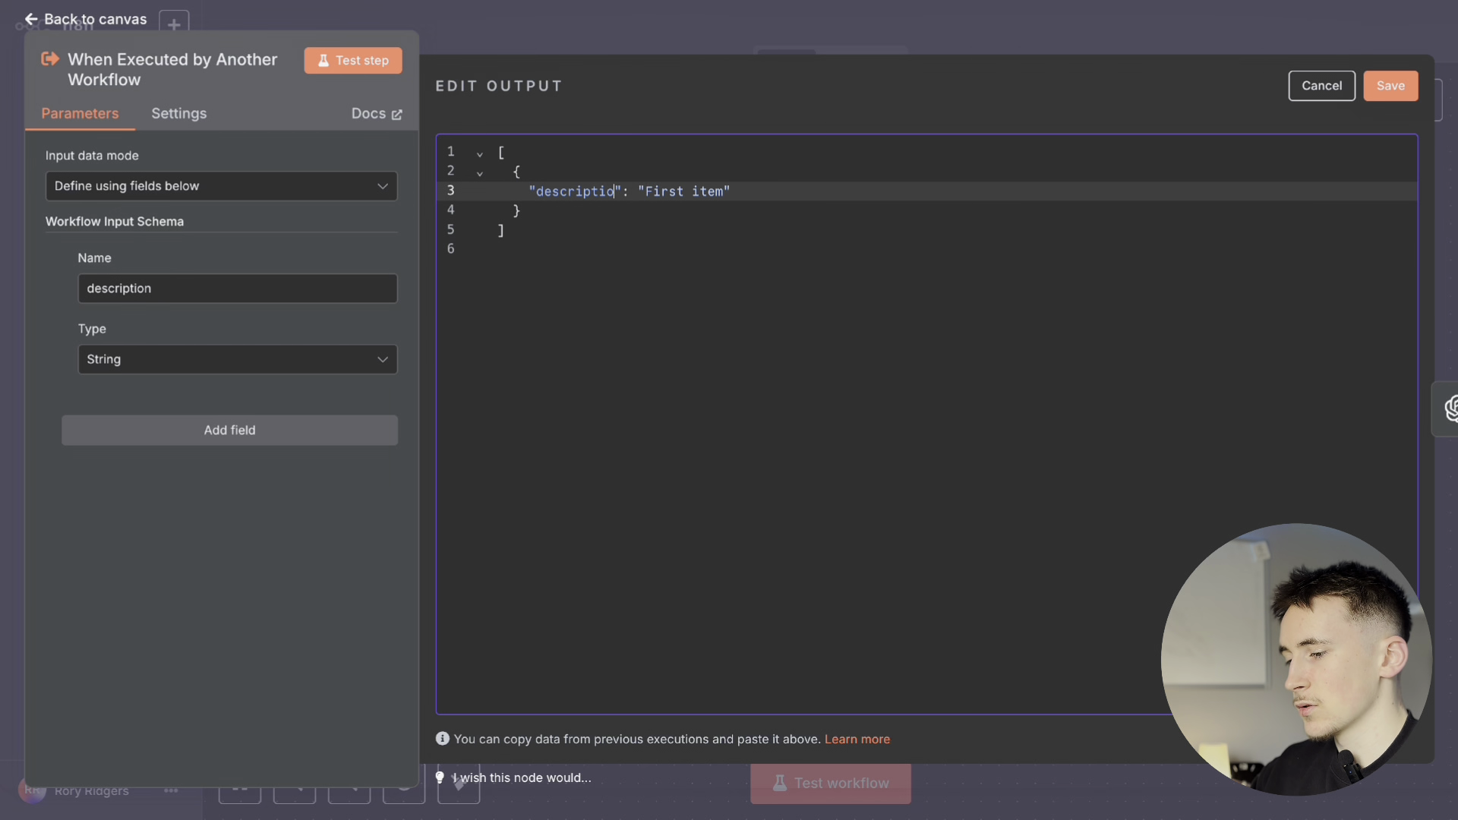
type("n")
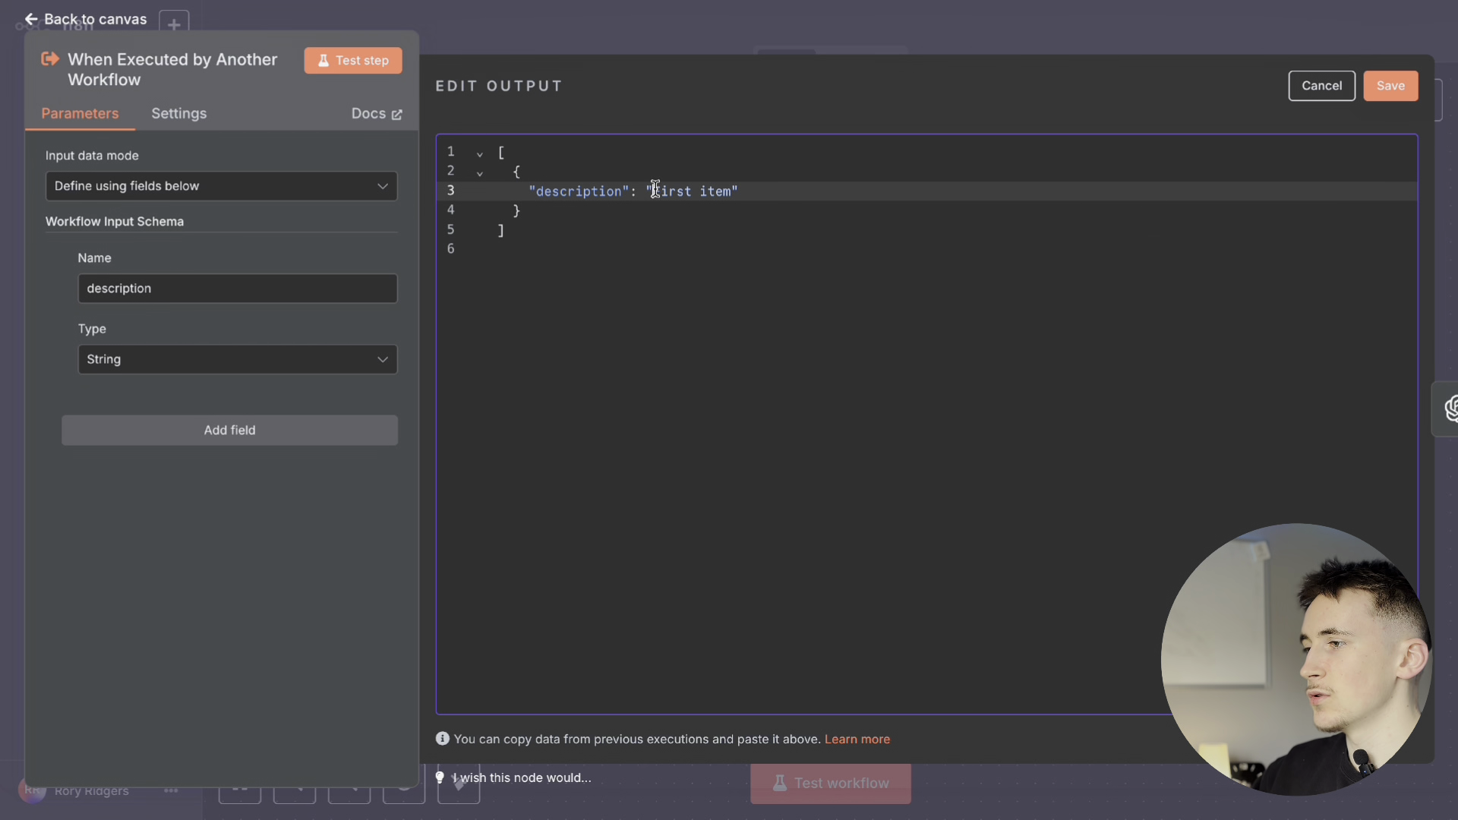
Step: Set the mock description to "i want to create an image of ai in healthcare", save it and run a test of the workflow
left_click_drag(654, 189, 725, 185)
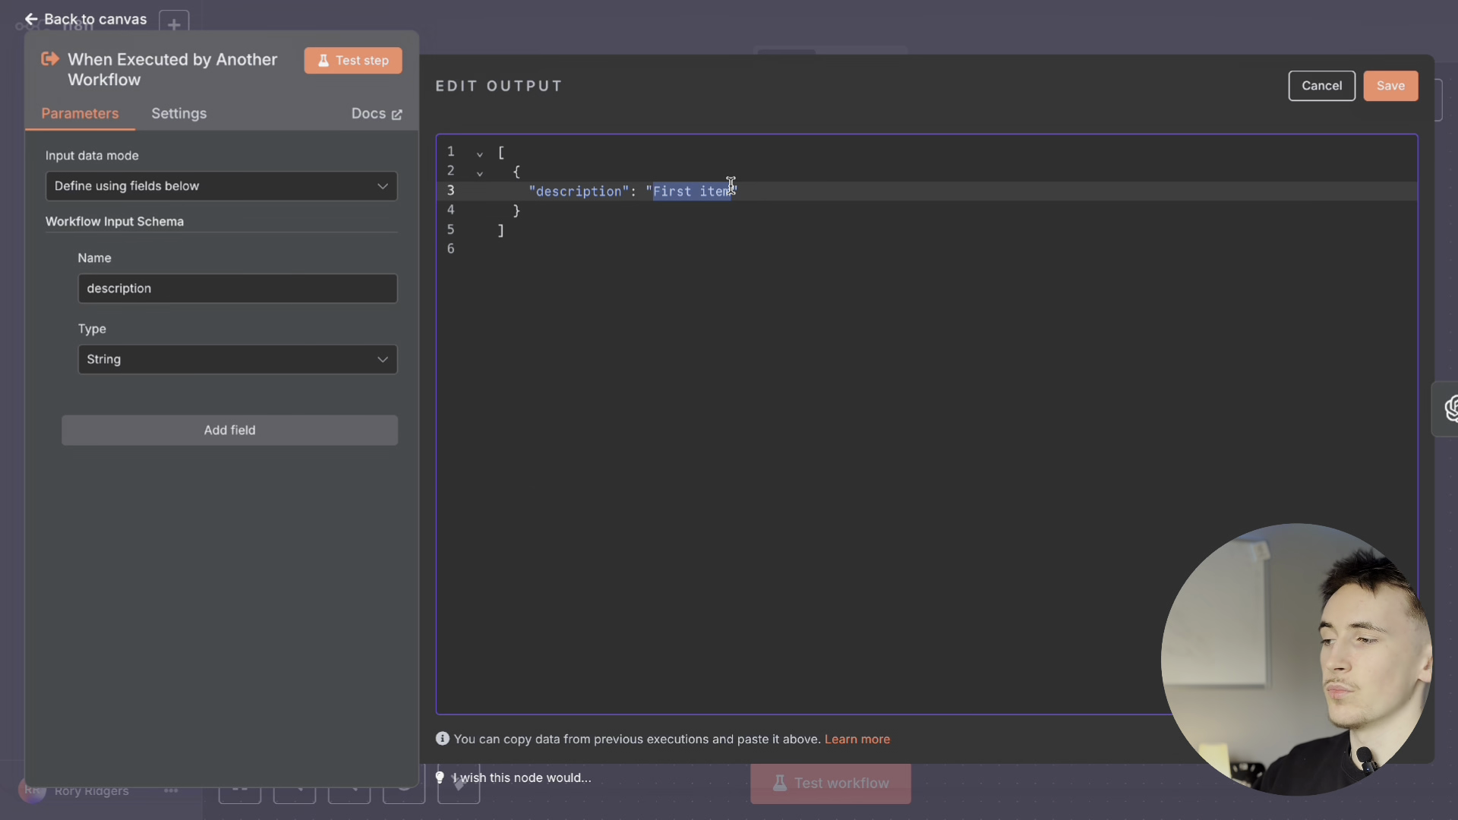
type("i wan")
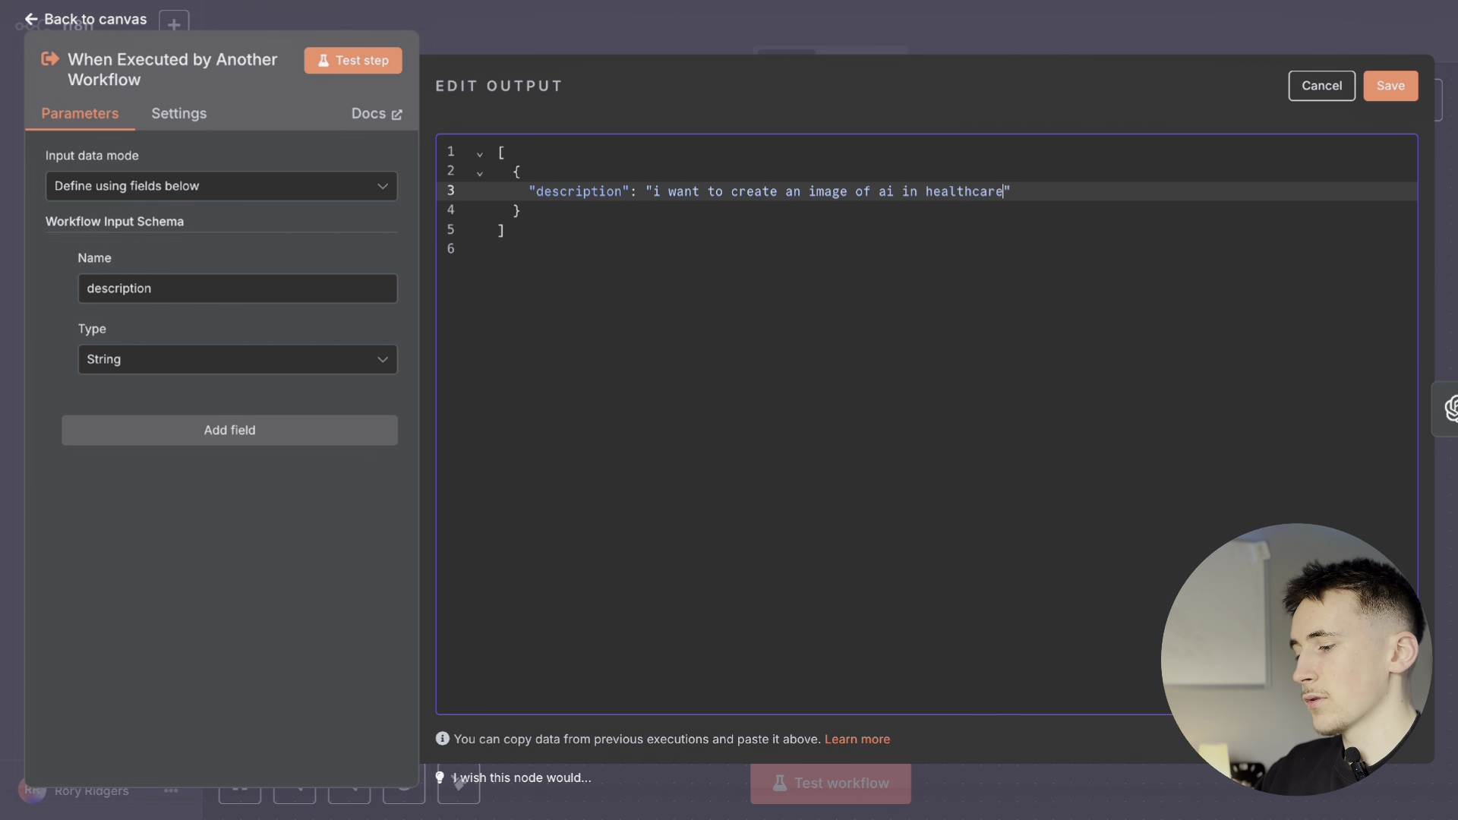
left_click(1378, 87)
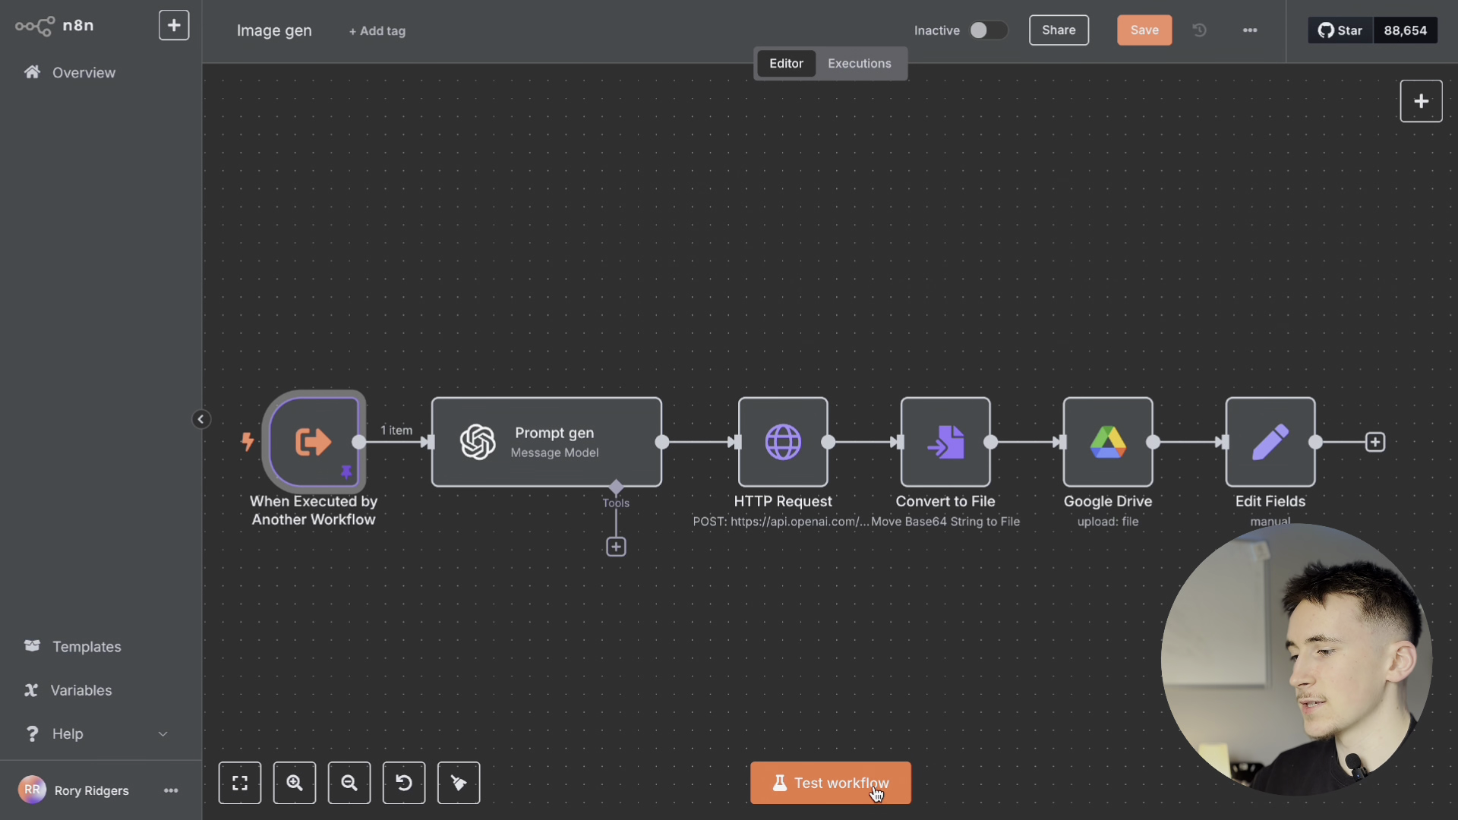
left_click(799, 783)
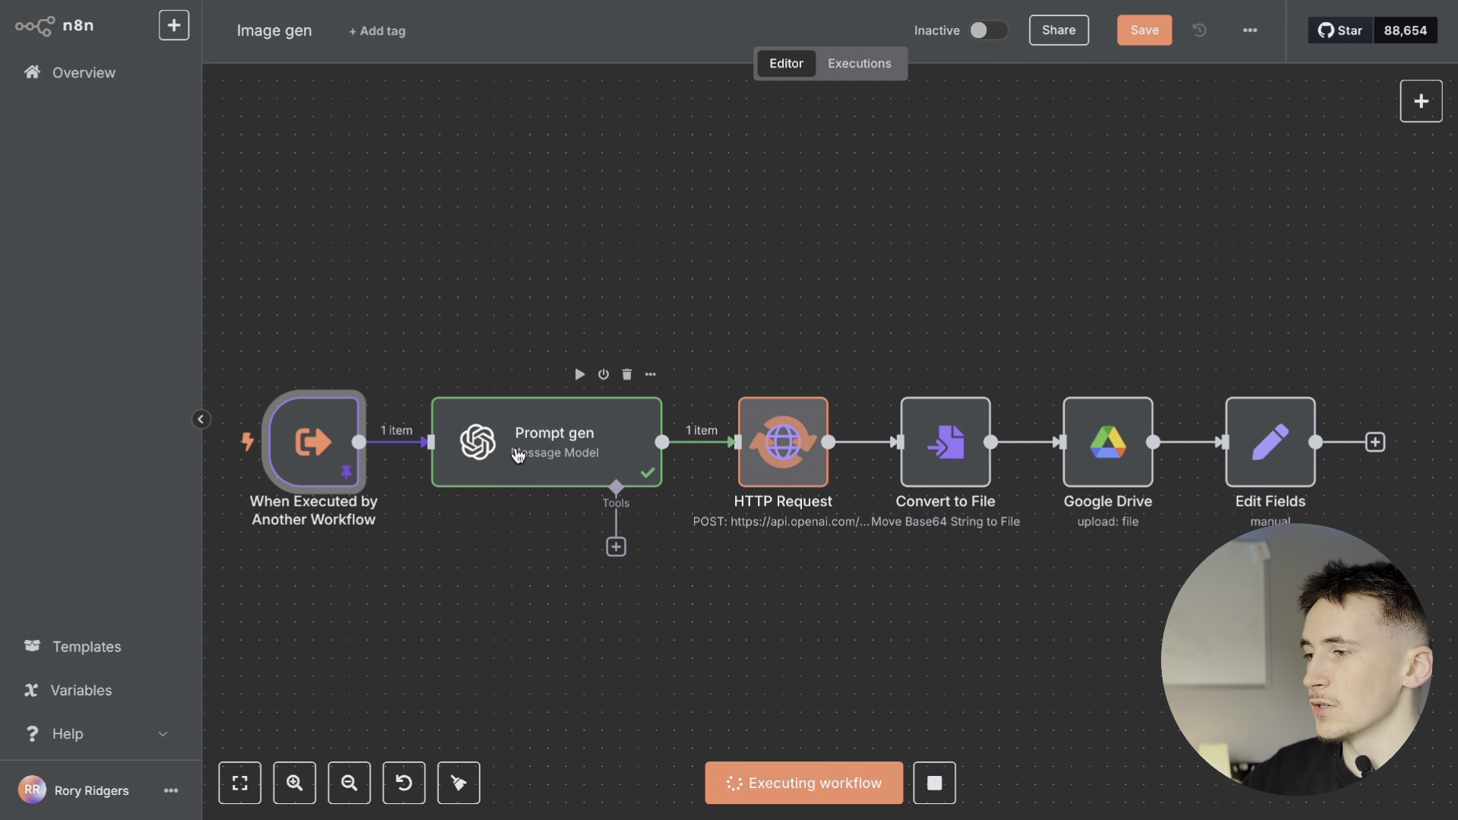
Step: Examine the image prompt in the Prompt gen node's output content and close the node
double_click(554, 444)
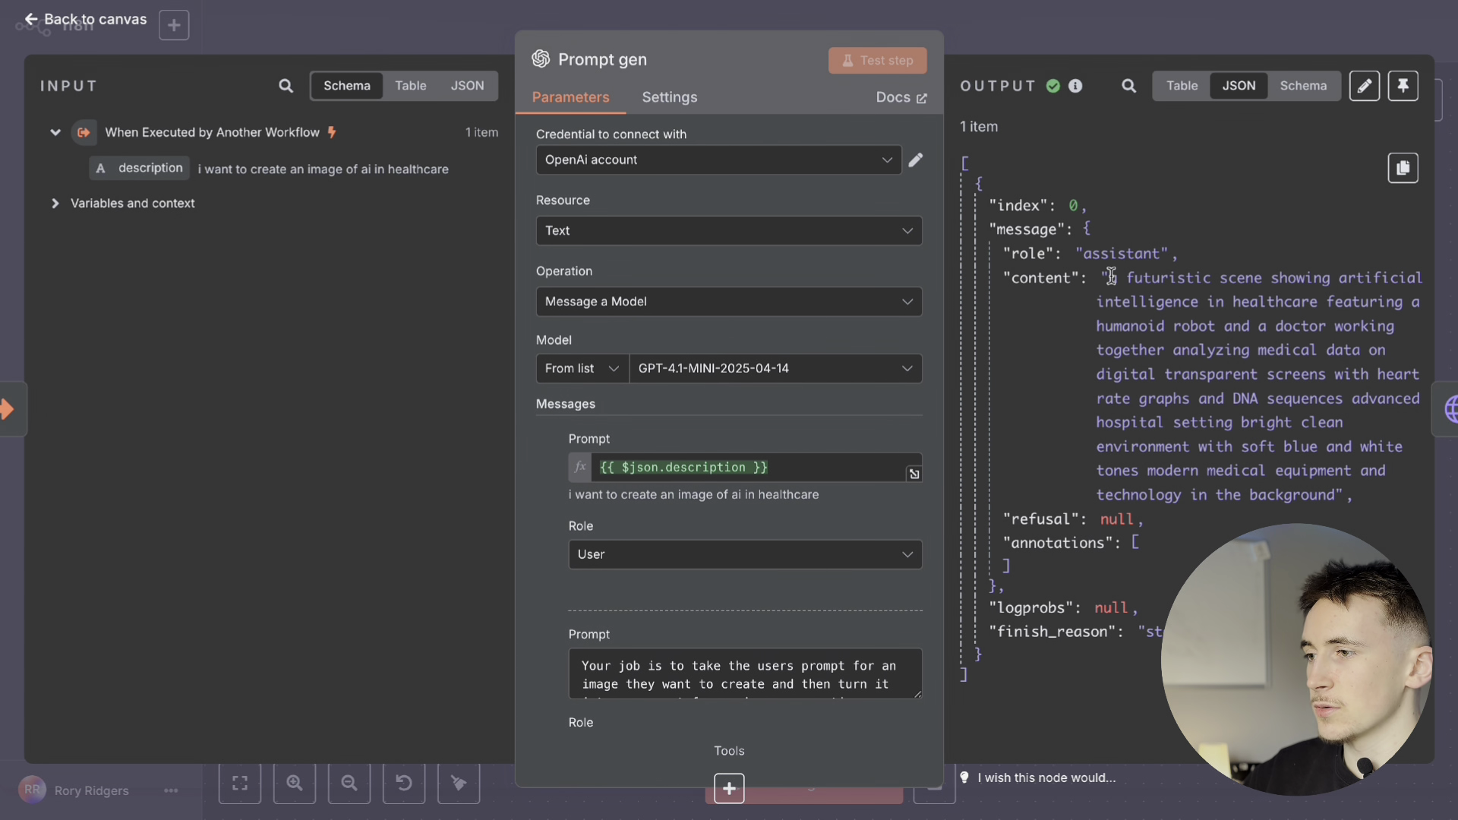
left_click_drag(1110, 275, 1240, 472)
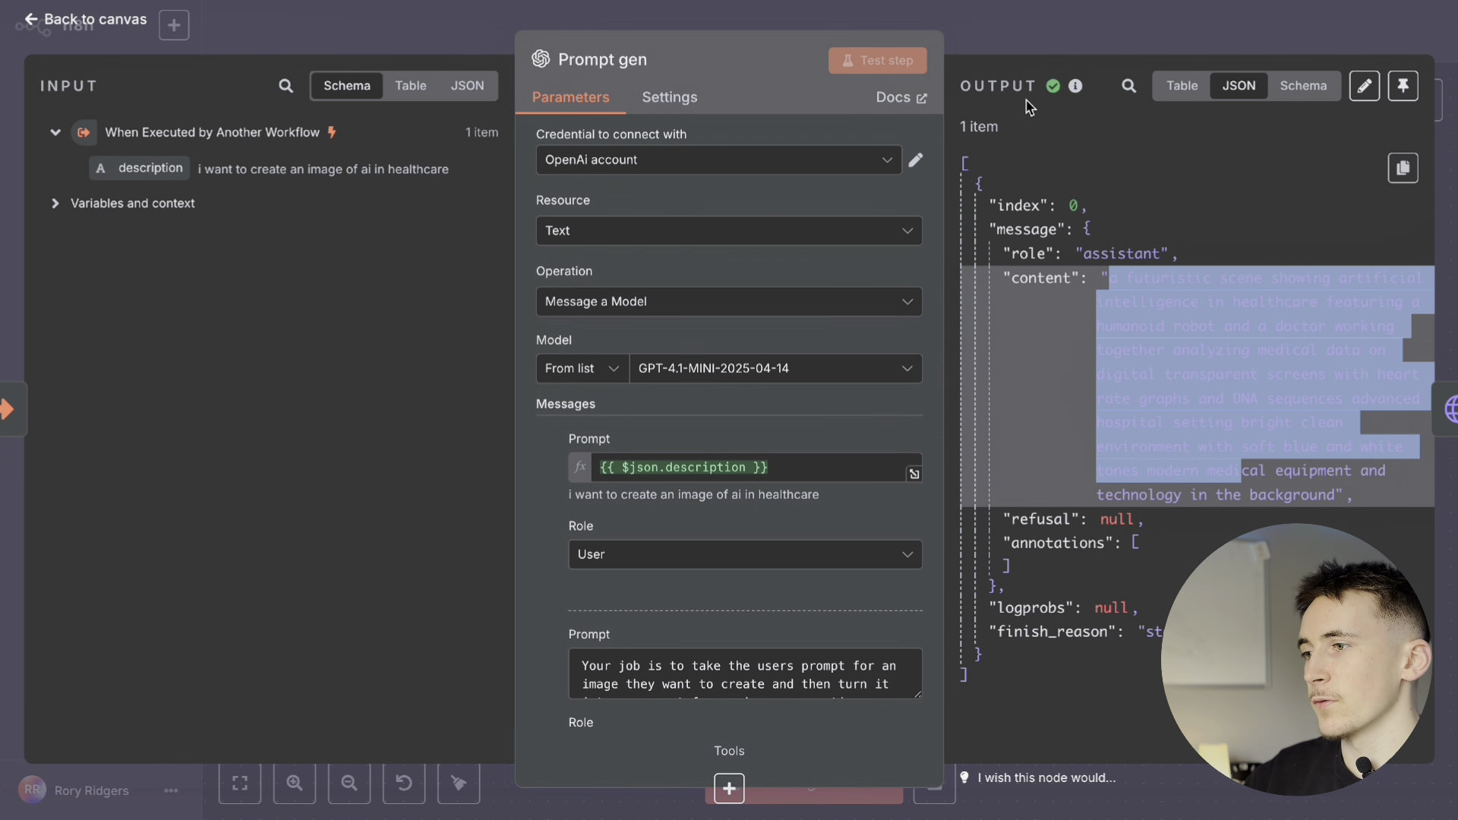
left_click(1012, 115)
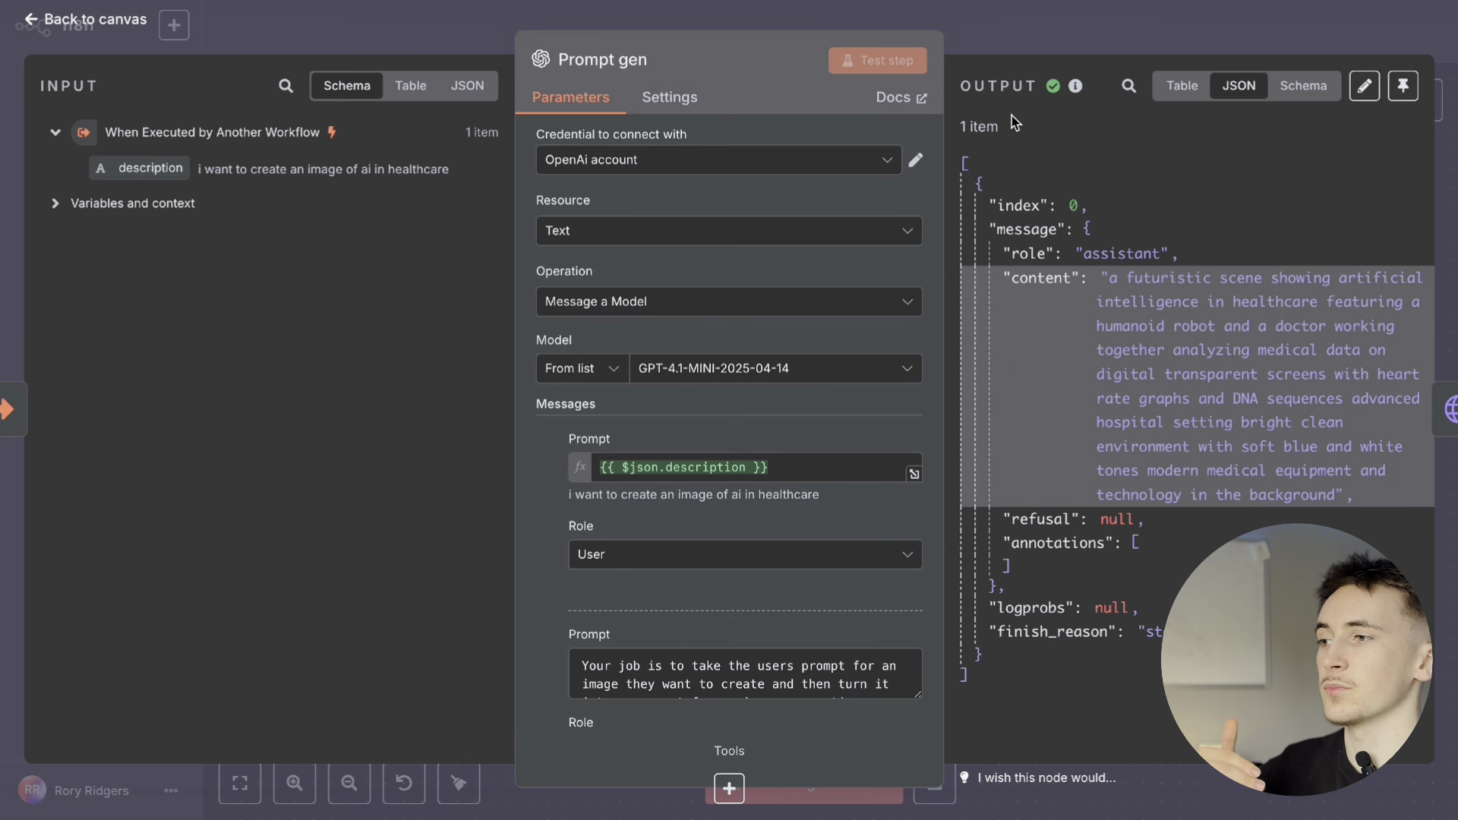
left_click(963, 25)
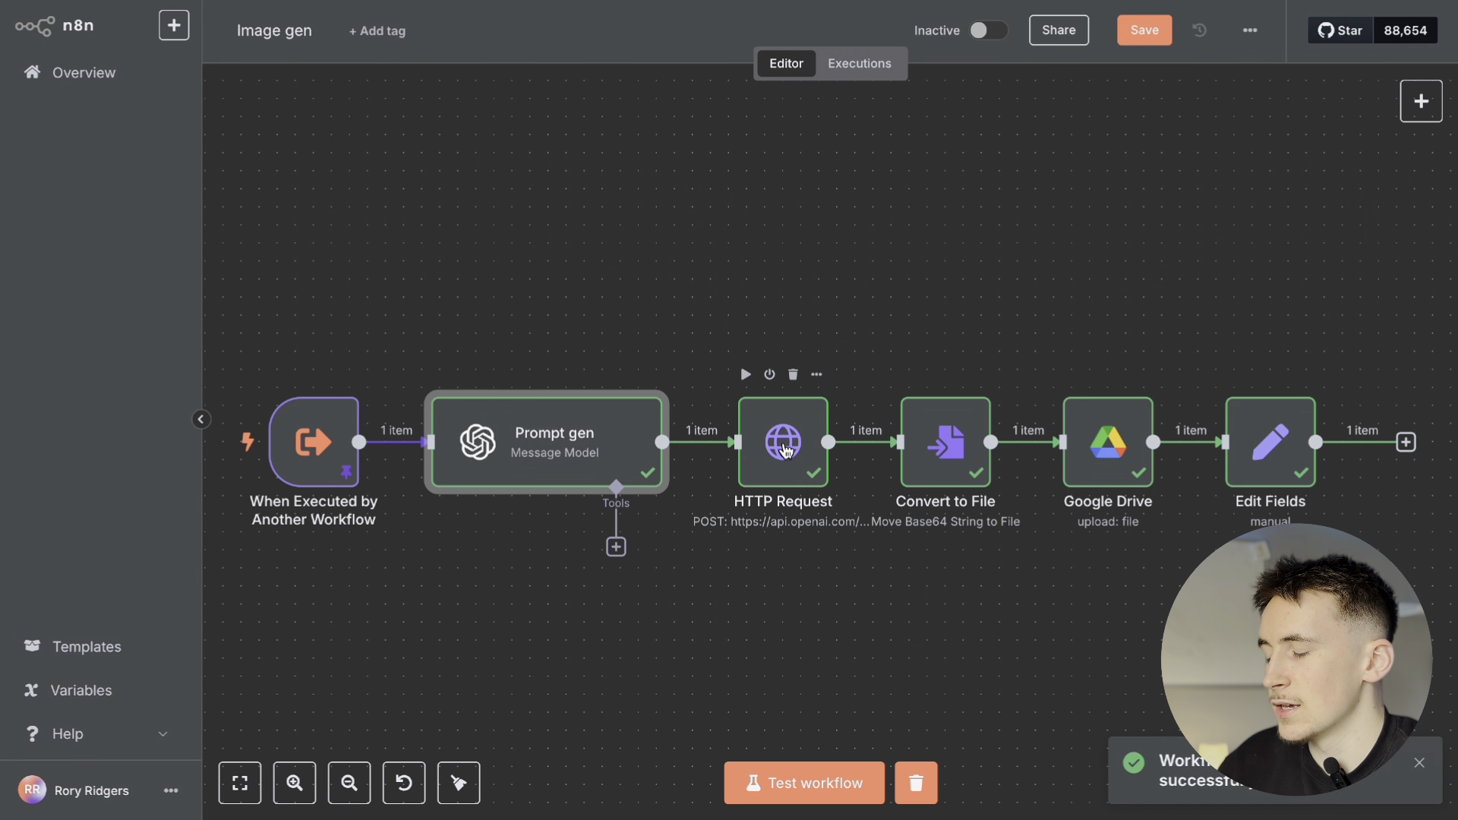
Step: Examine the Base64 image data returned in the HTTP Request node's output and close the node
double_click(778, 453)
left_click(1157, 505)
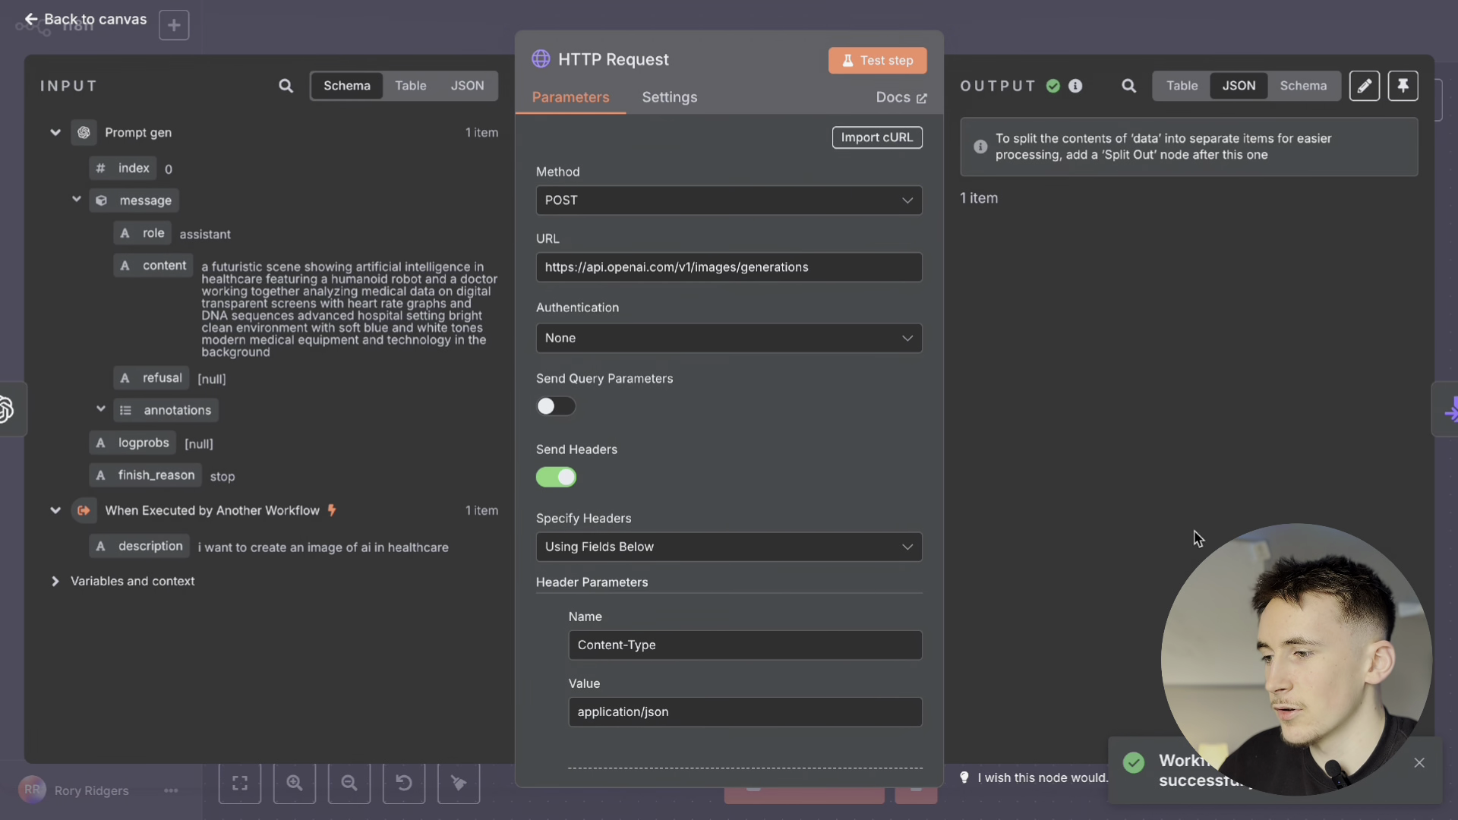
scroll(1124, 337, "down", 20)
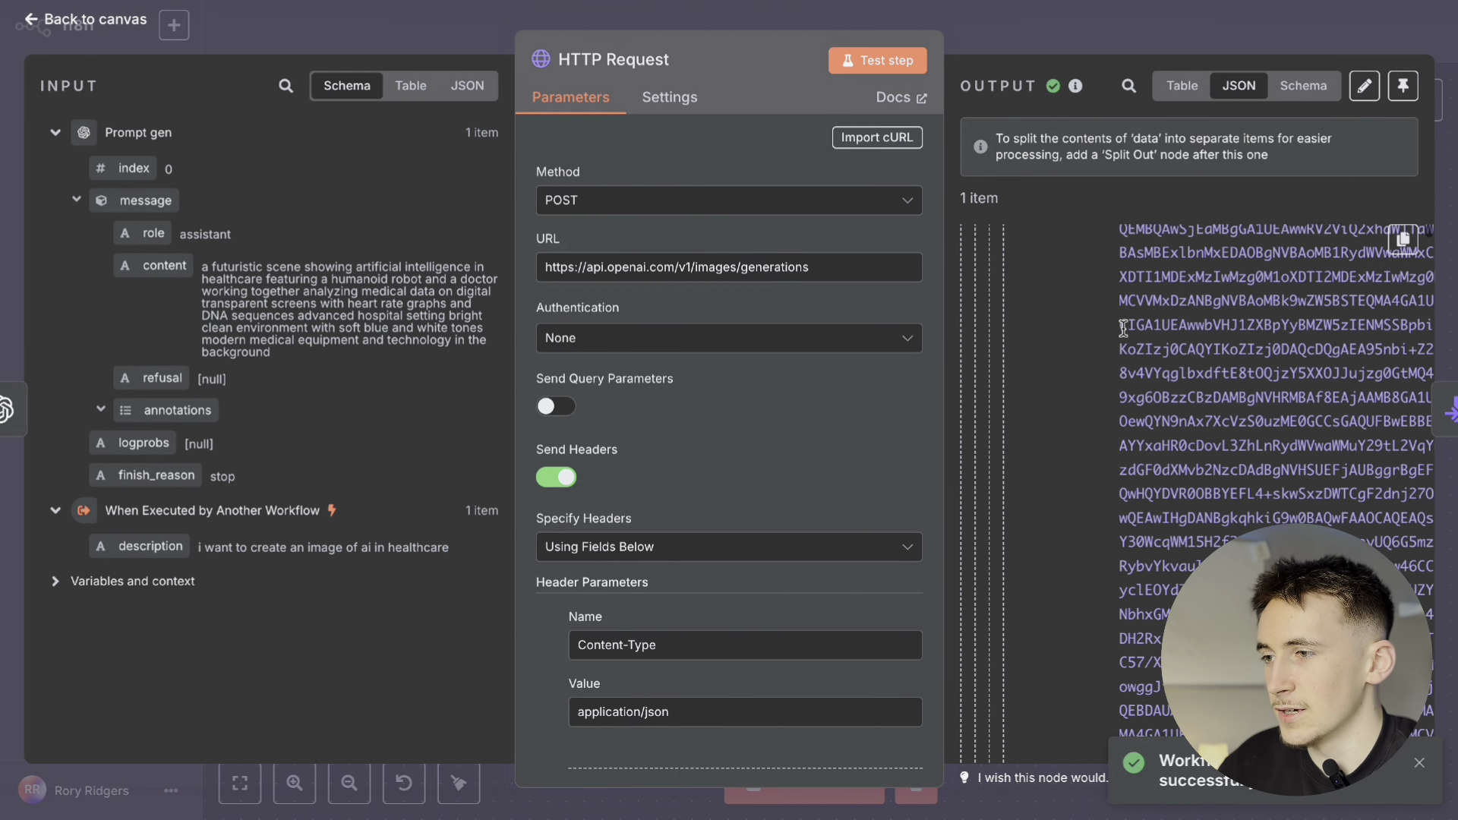
scroll(1123, 328, "down", 10)
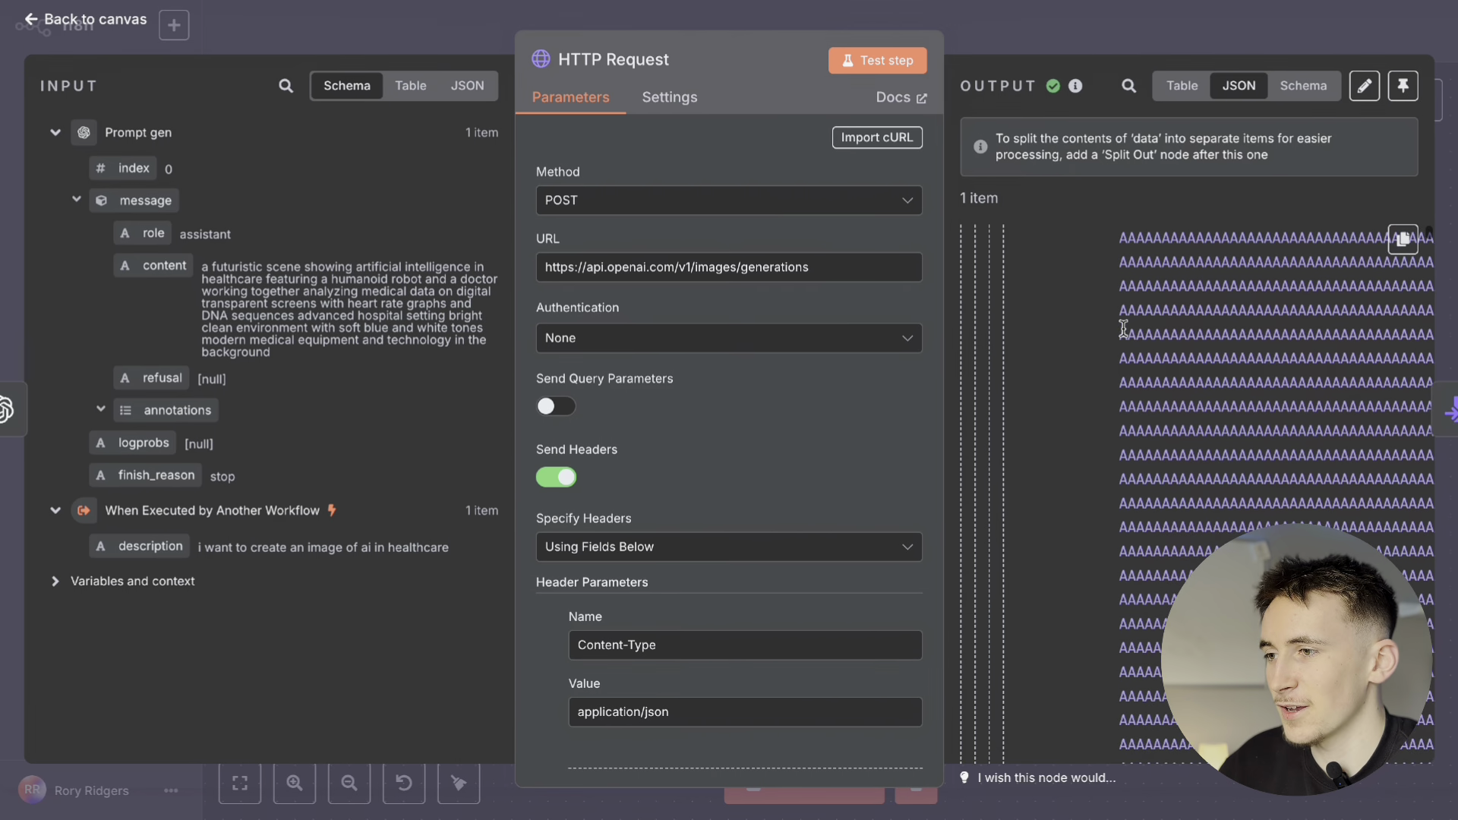
scroll(1123, 328, "down", 5)
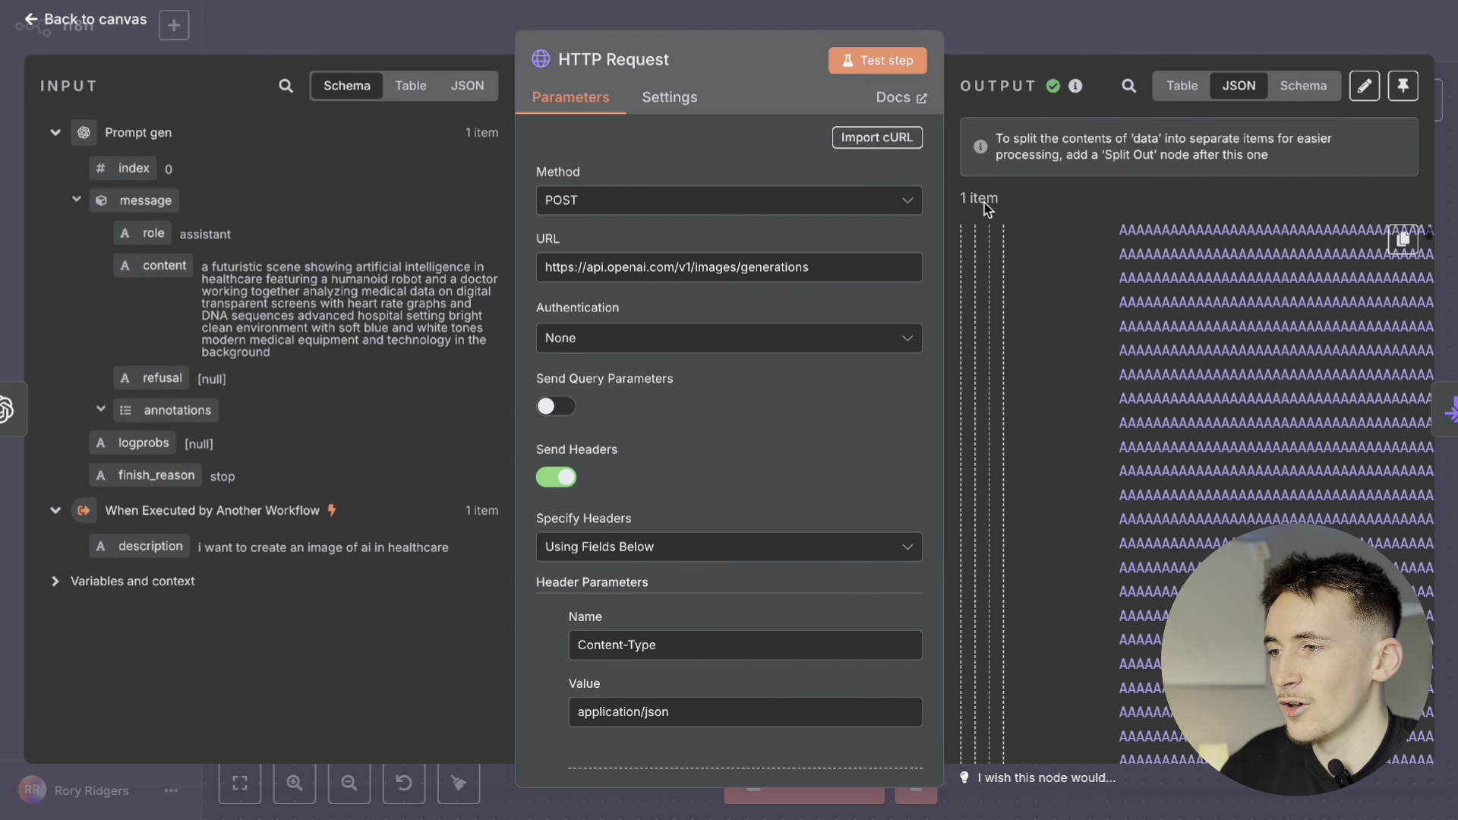
left_click(999, 26)
Step: Review the Convert to File node's binary output and the Google Drive node's upload output fields, closing each node
double_click(943, 446)
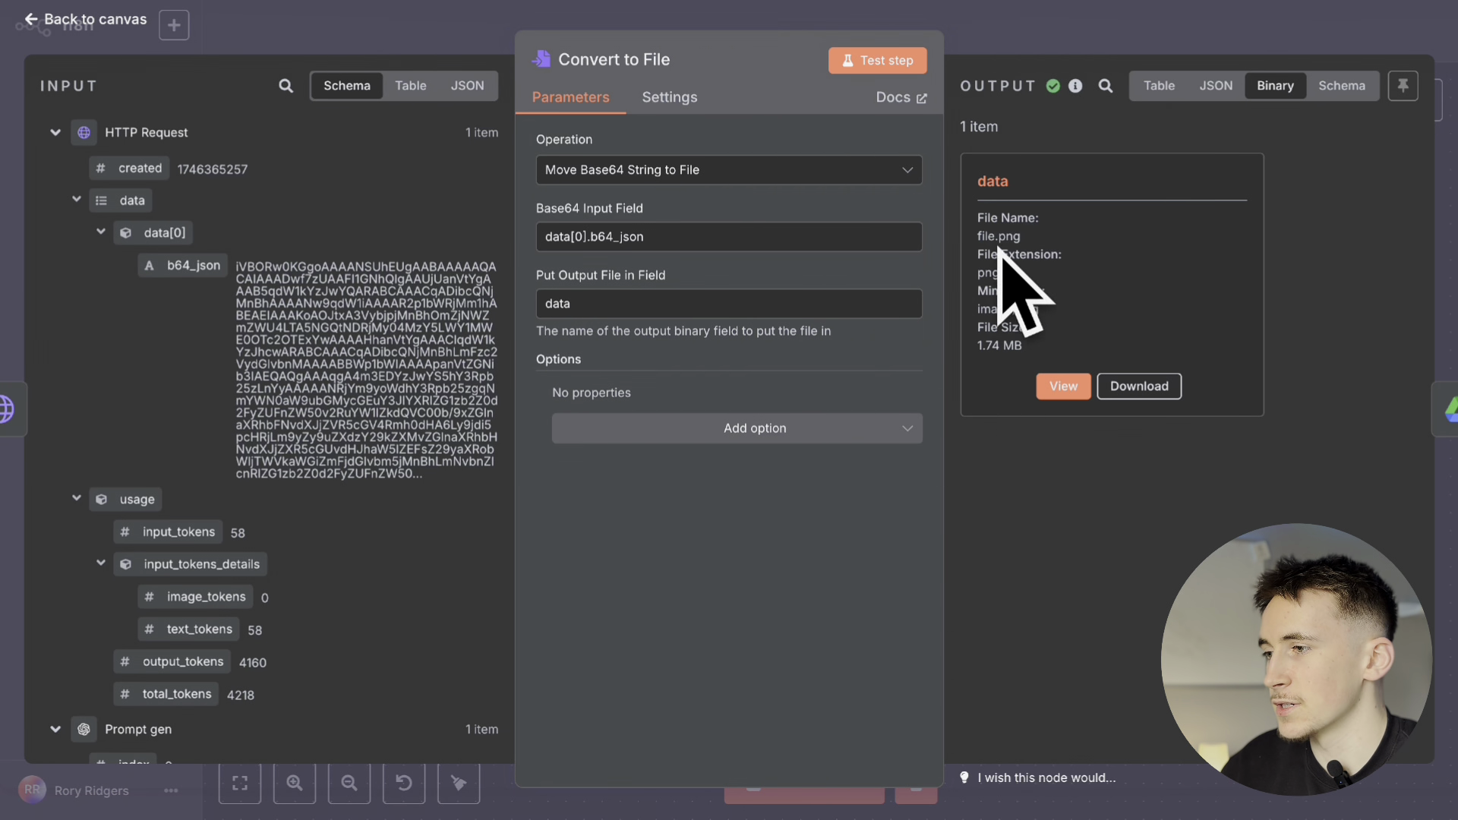
left_click(1004, 45)
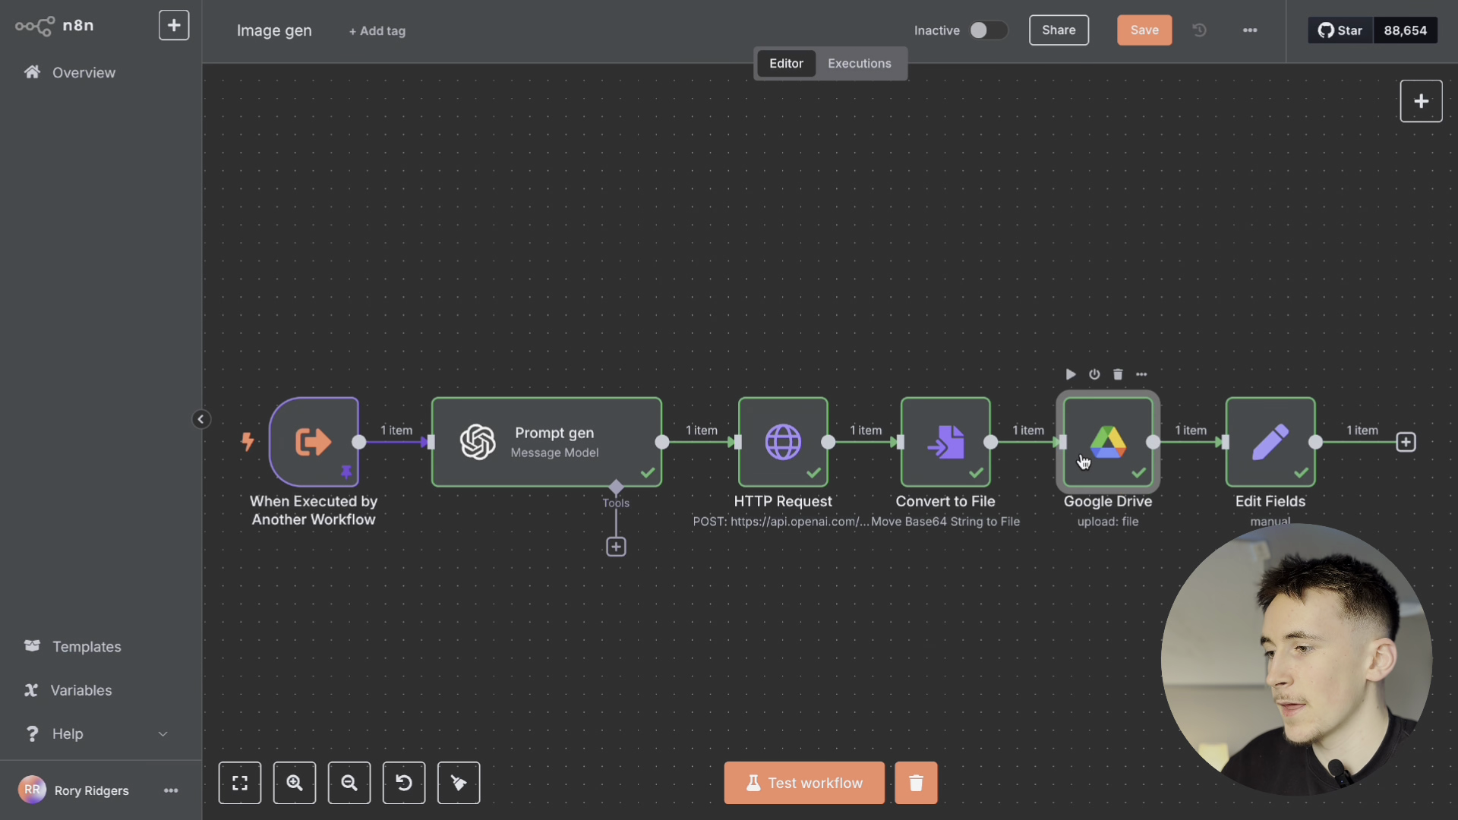
double_click(1106, 440)
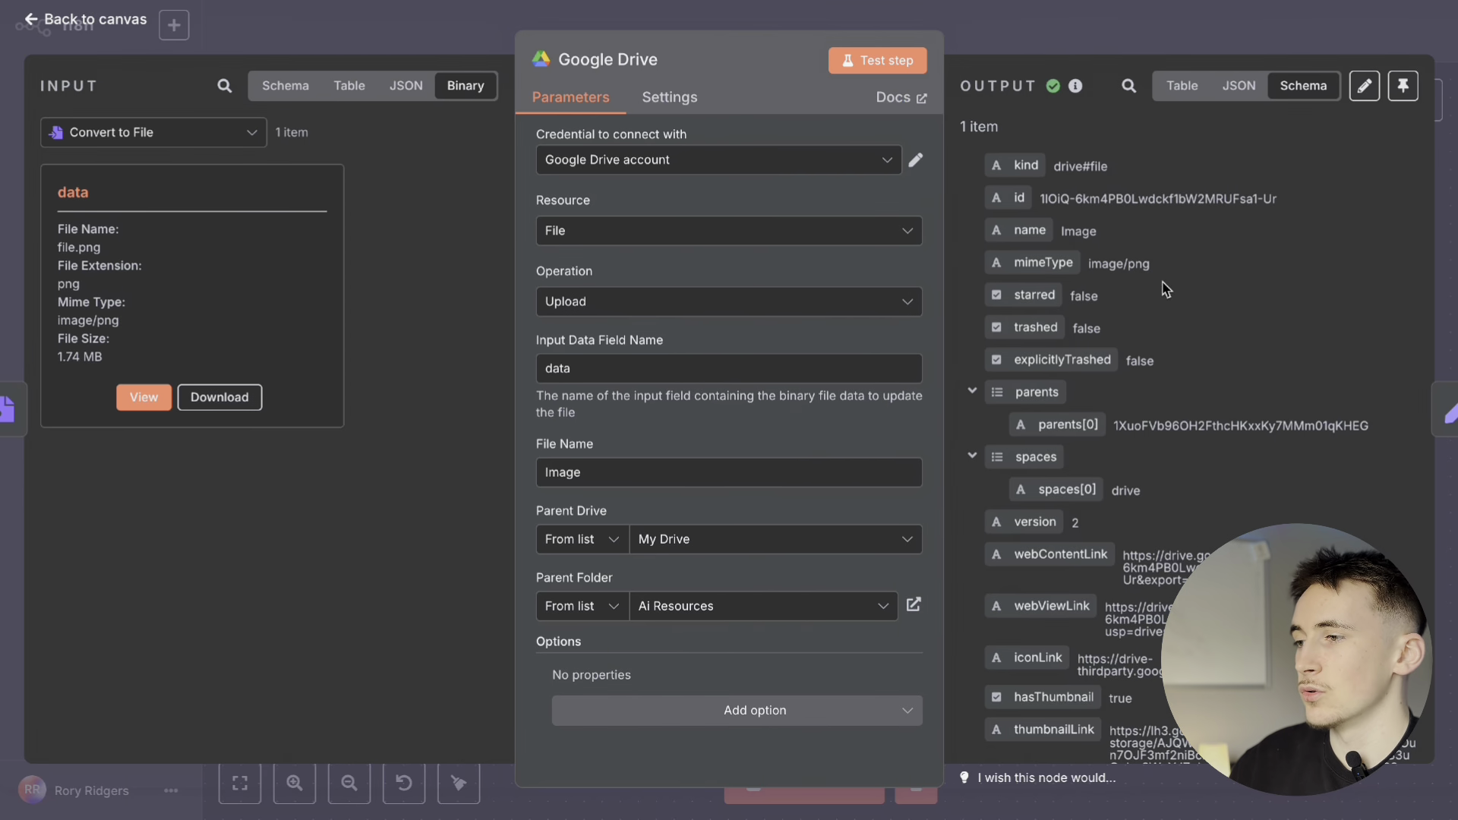
scroll(1119, 325, "down", 20)
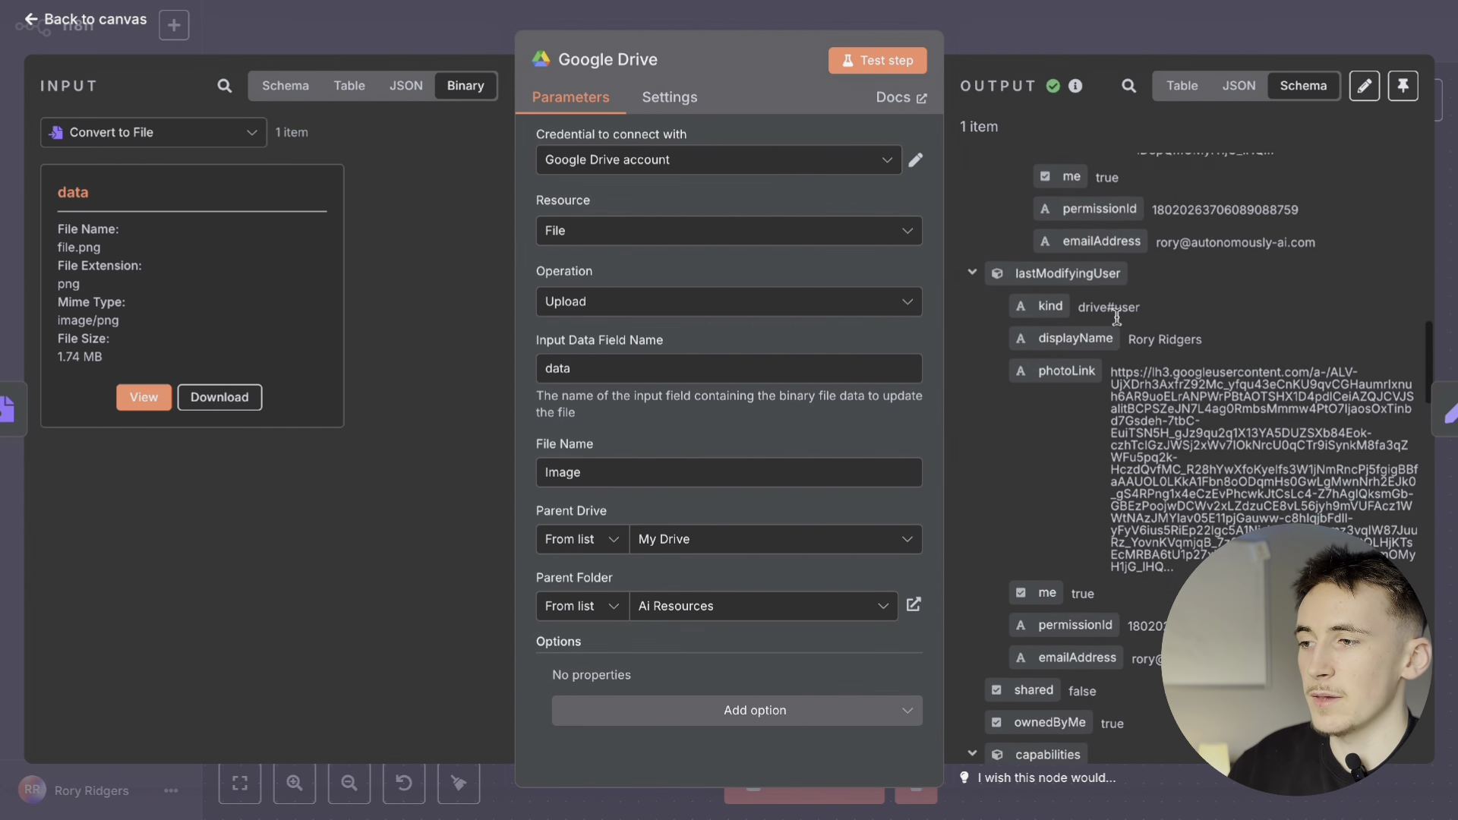
scroll(1116, 315, "down", 15)
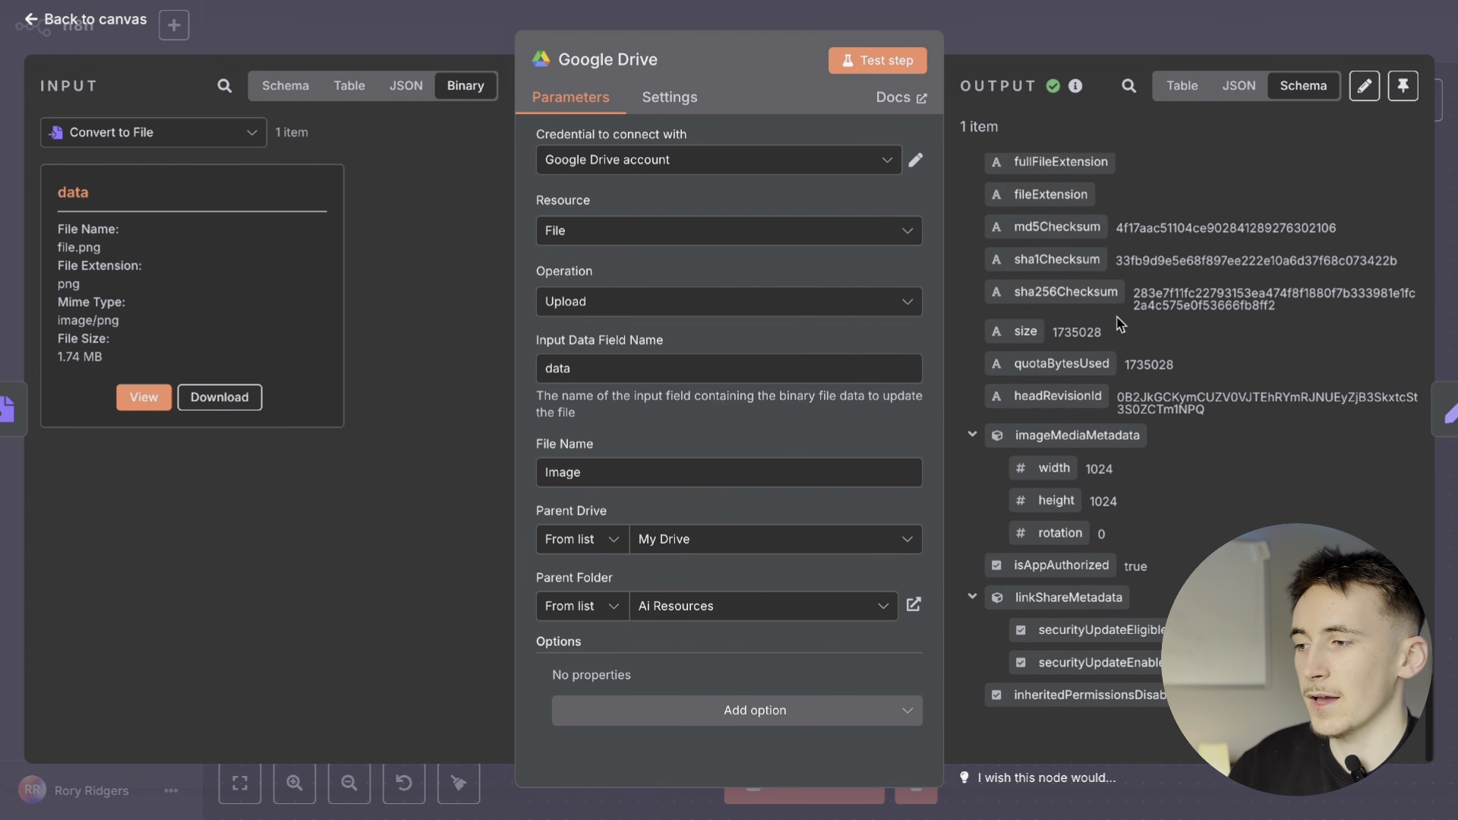
scroll(1116, 315, "up", 20)
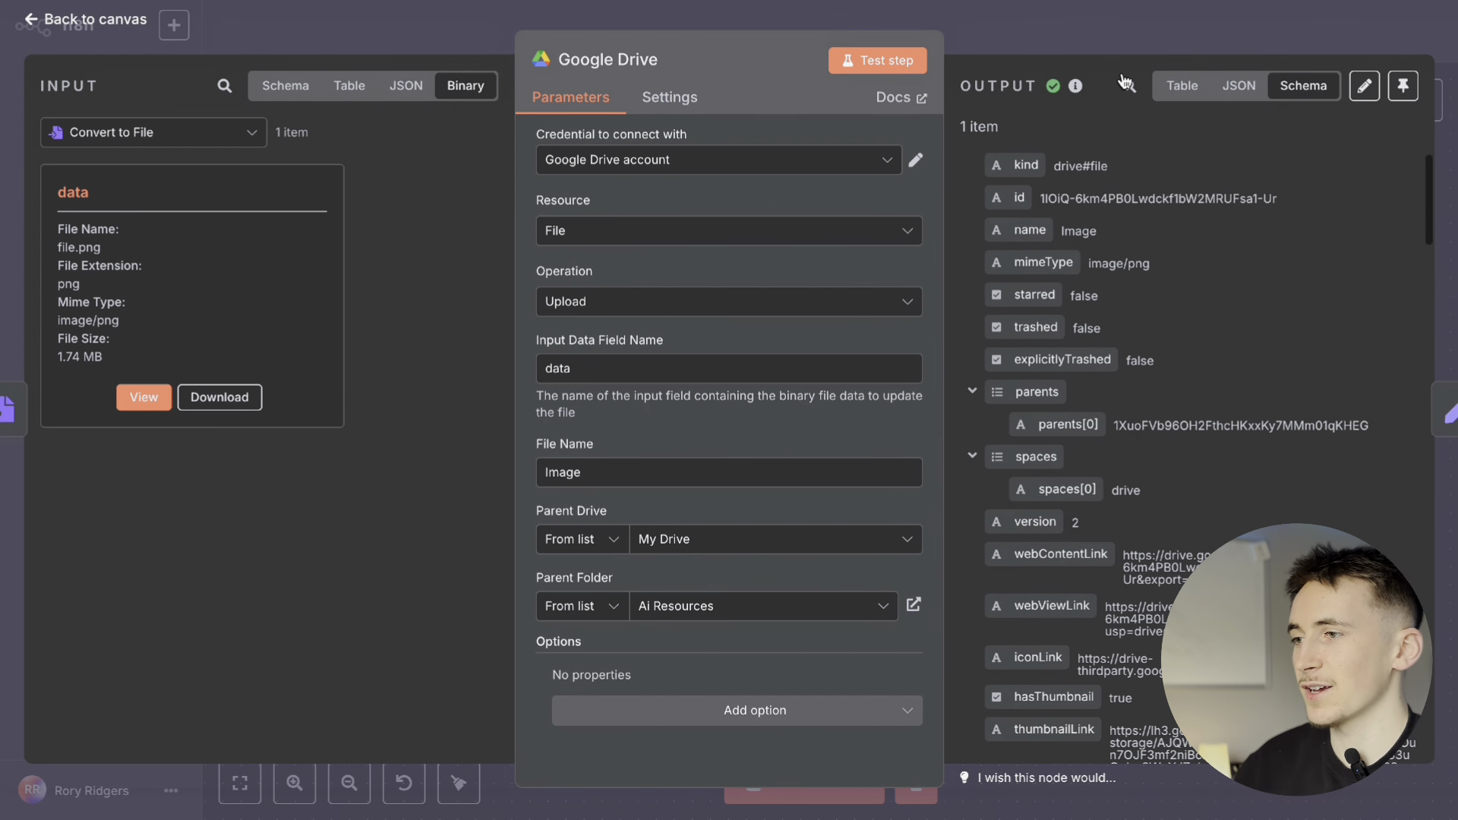
left_click(1123, 31)
Step: Open the generated image's webViewLink URL from the Edit Fields node's output, and save the Image gen workflow
double_click(1268, 446)
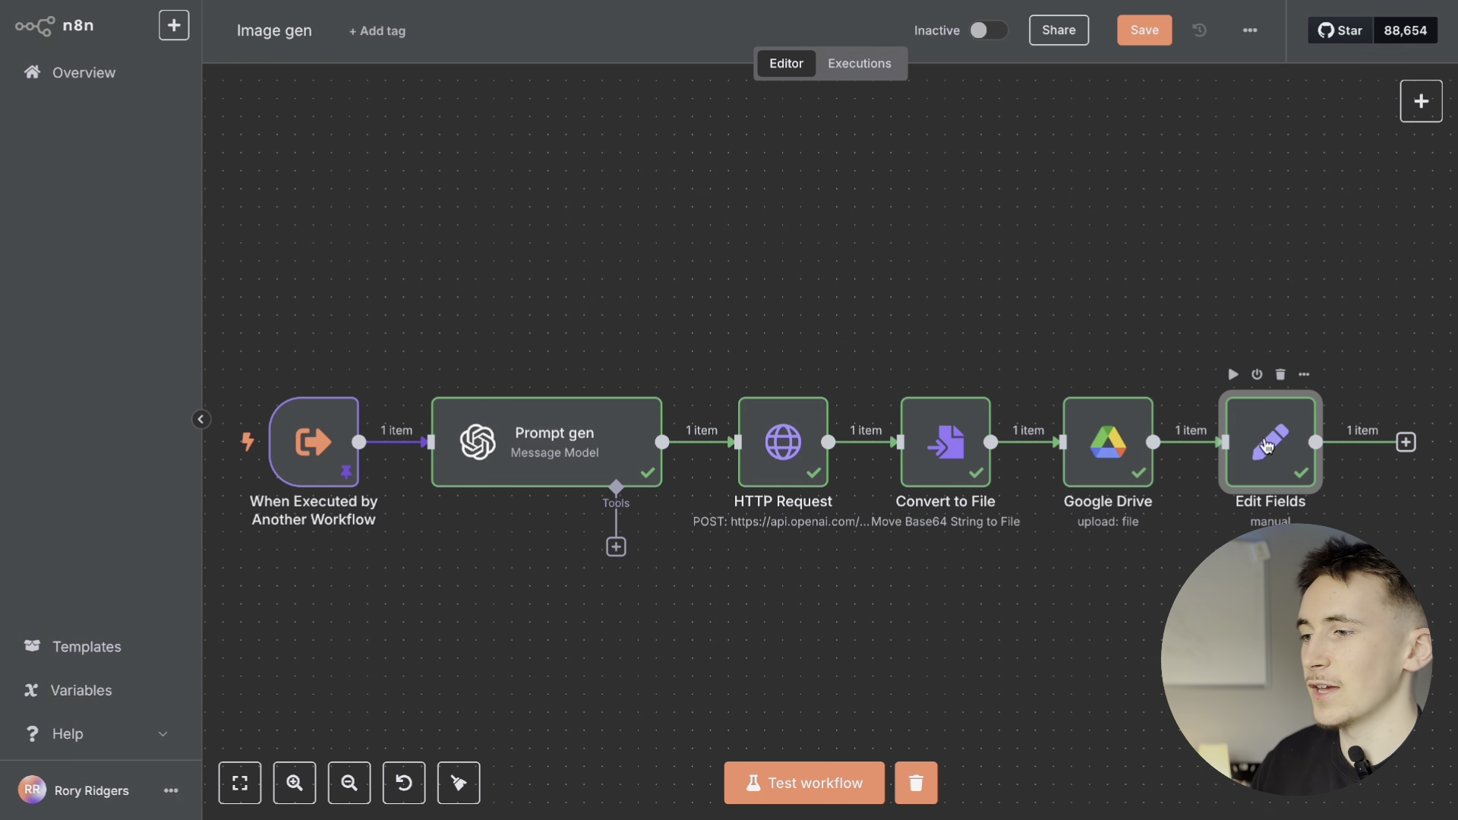
left_click_drag(1185, 194, 1106, 169)
right_click(1147, 177)
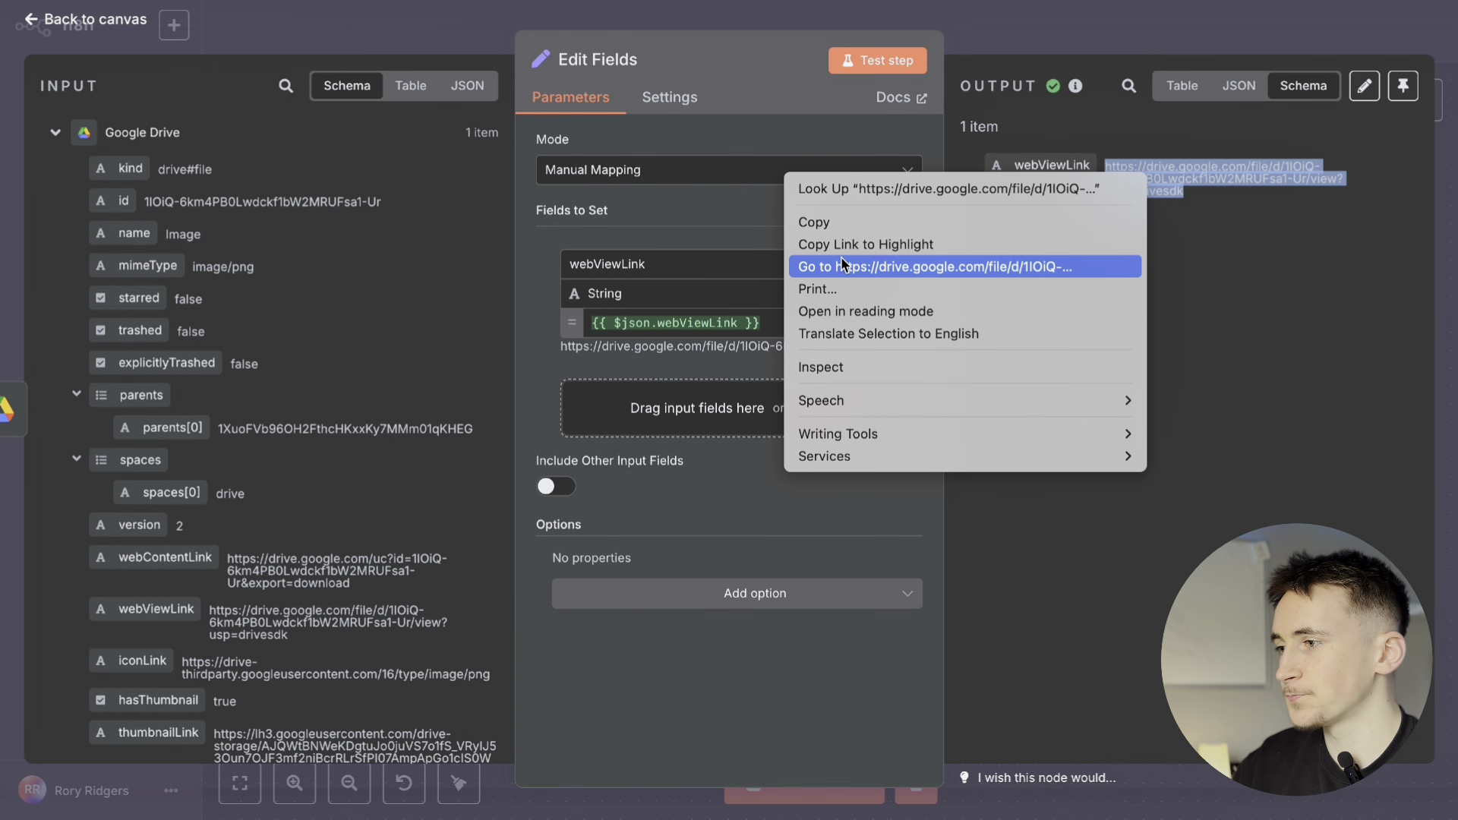
left_click(877, 266)
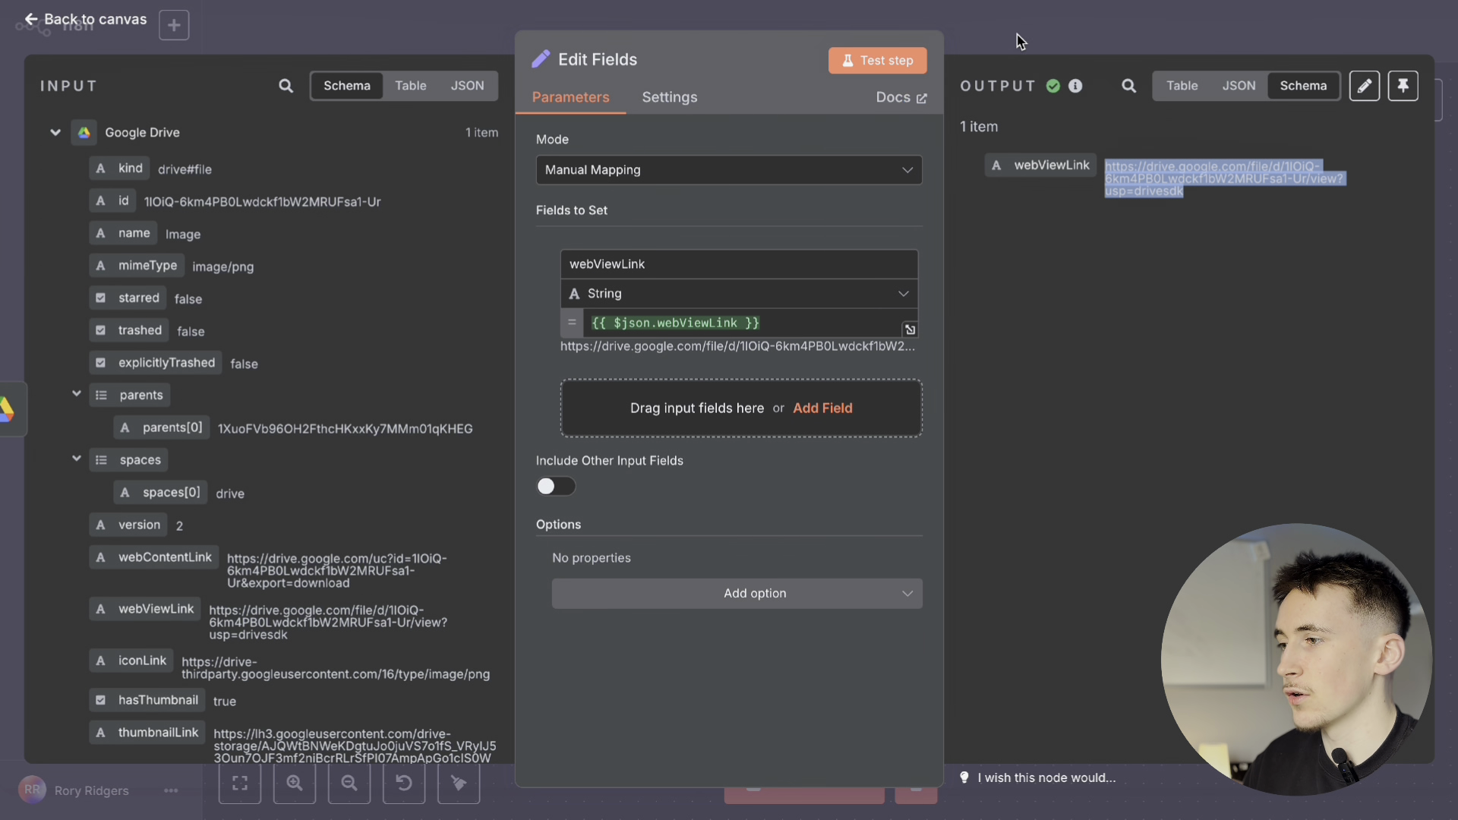
left_click(1023, 42)
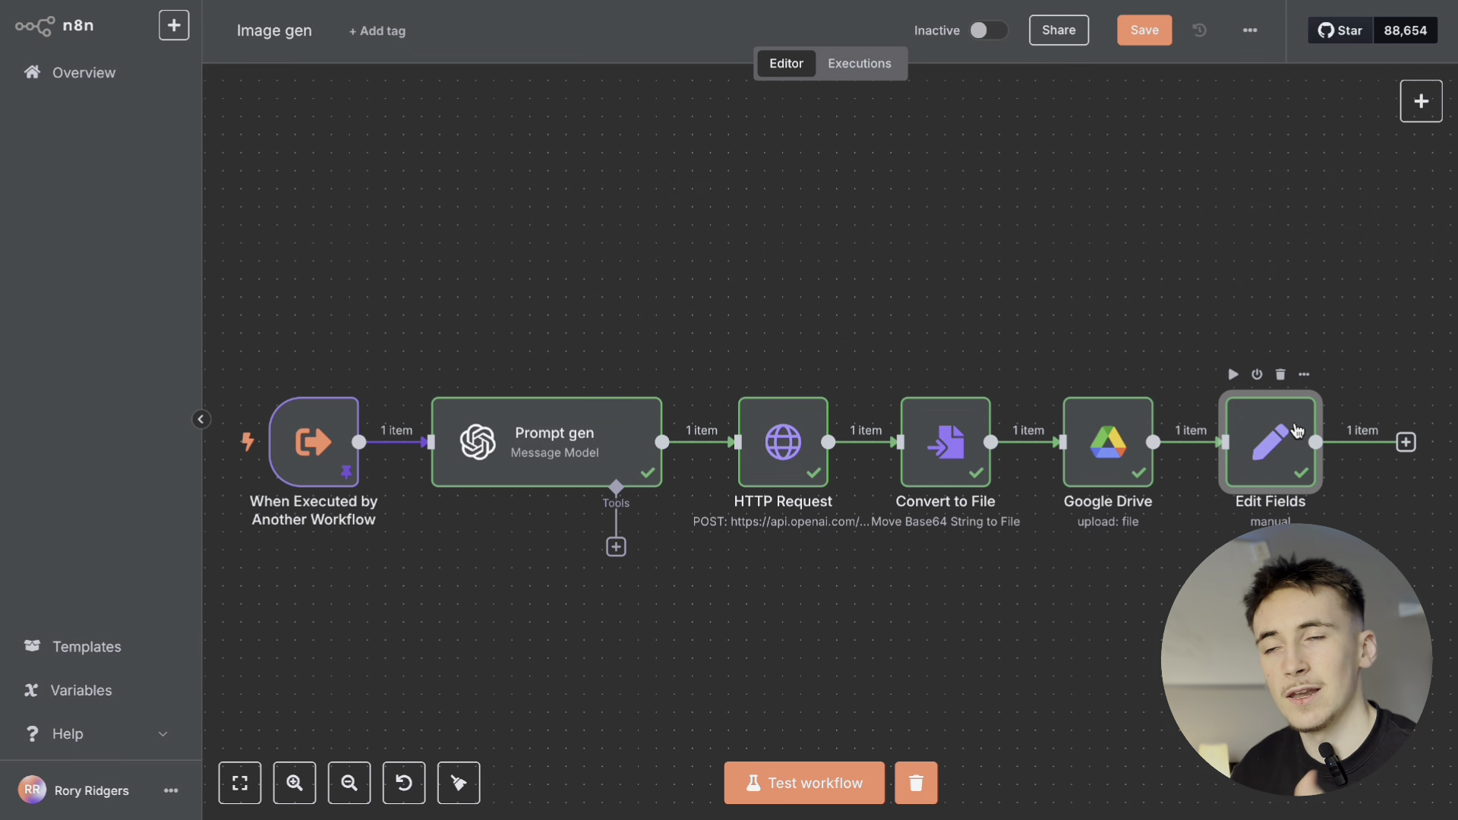
left_click(1139, 30)
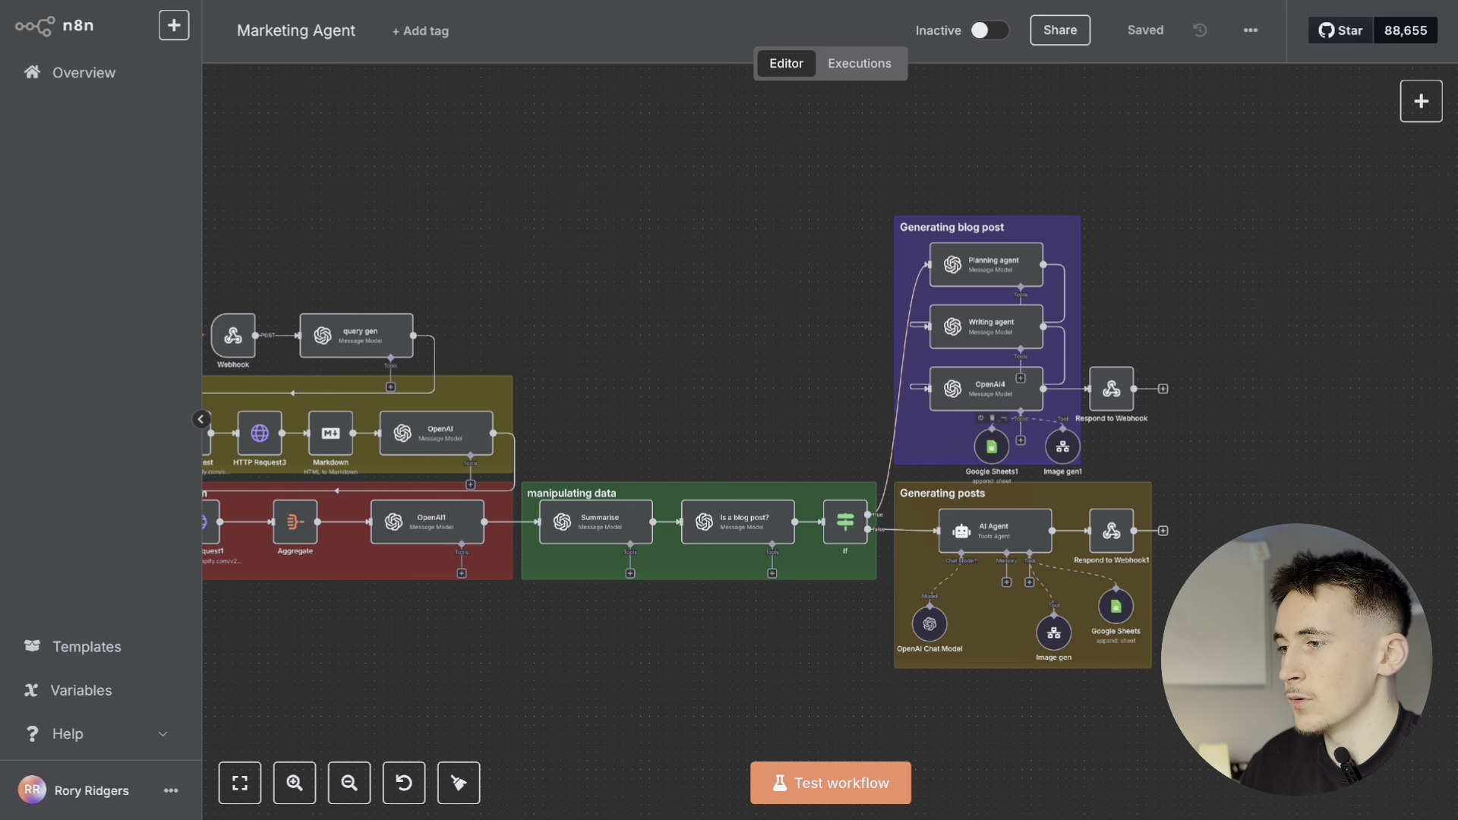
Step: Open the OpenAI4 node in the Marketing Agent workflow and read its role and task prompt for finishing off blog posts
double_click(955, 408)
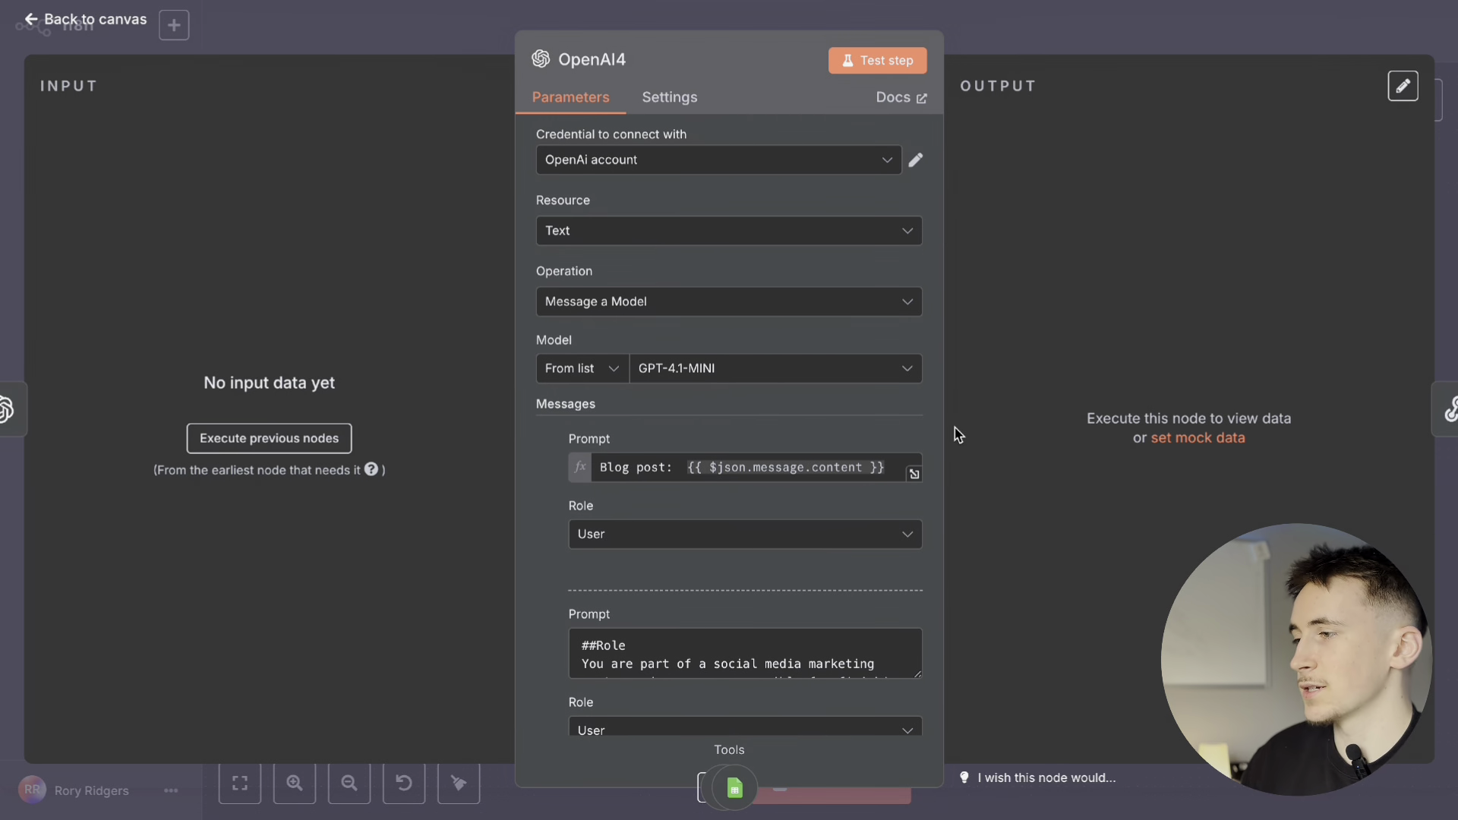
left_click(960, 73)
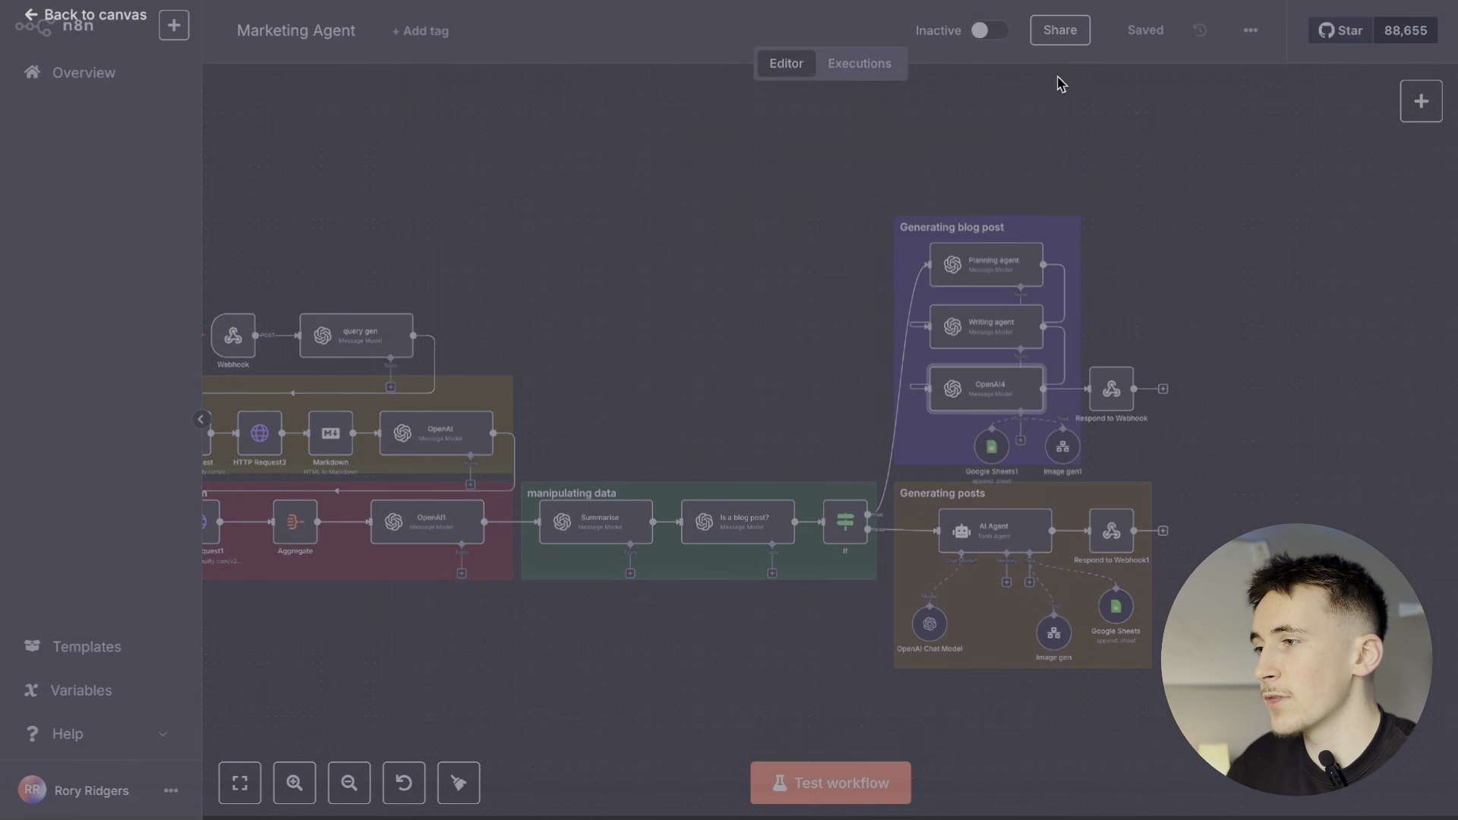
double_click(980, 386)
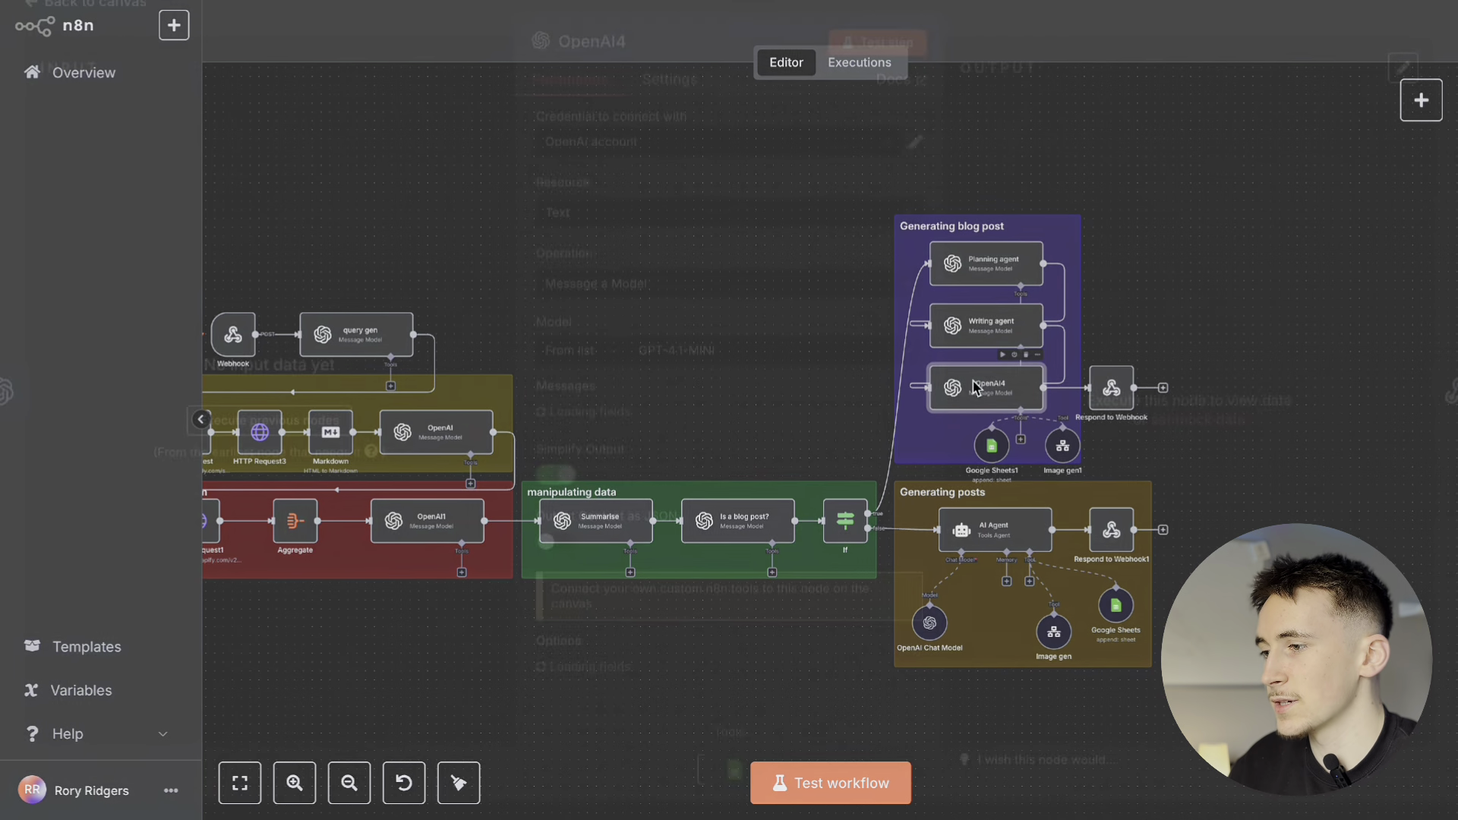
scroll(678, 402, "down", 3)
left_click(729, 425)
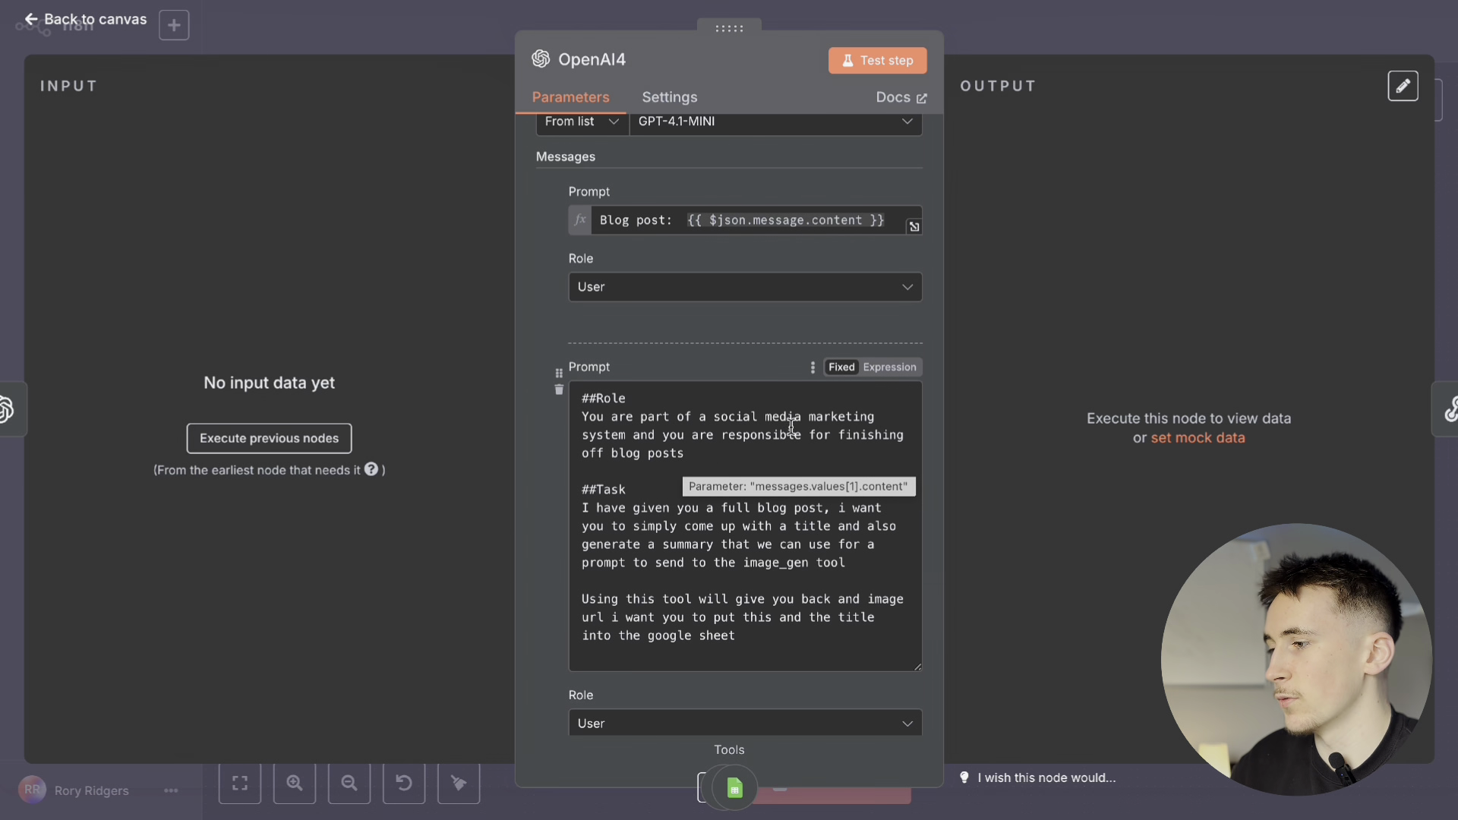
scroll(687, 448, "down", 1)
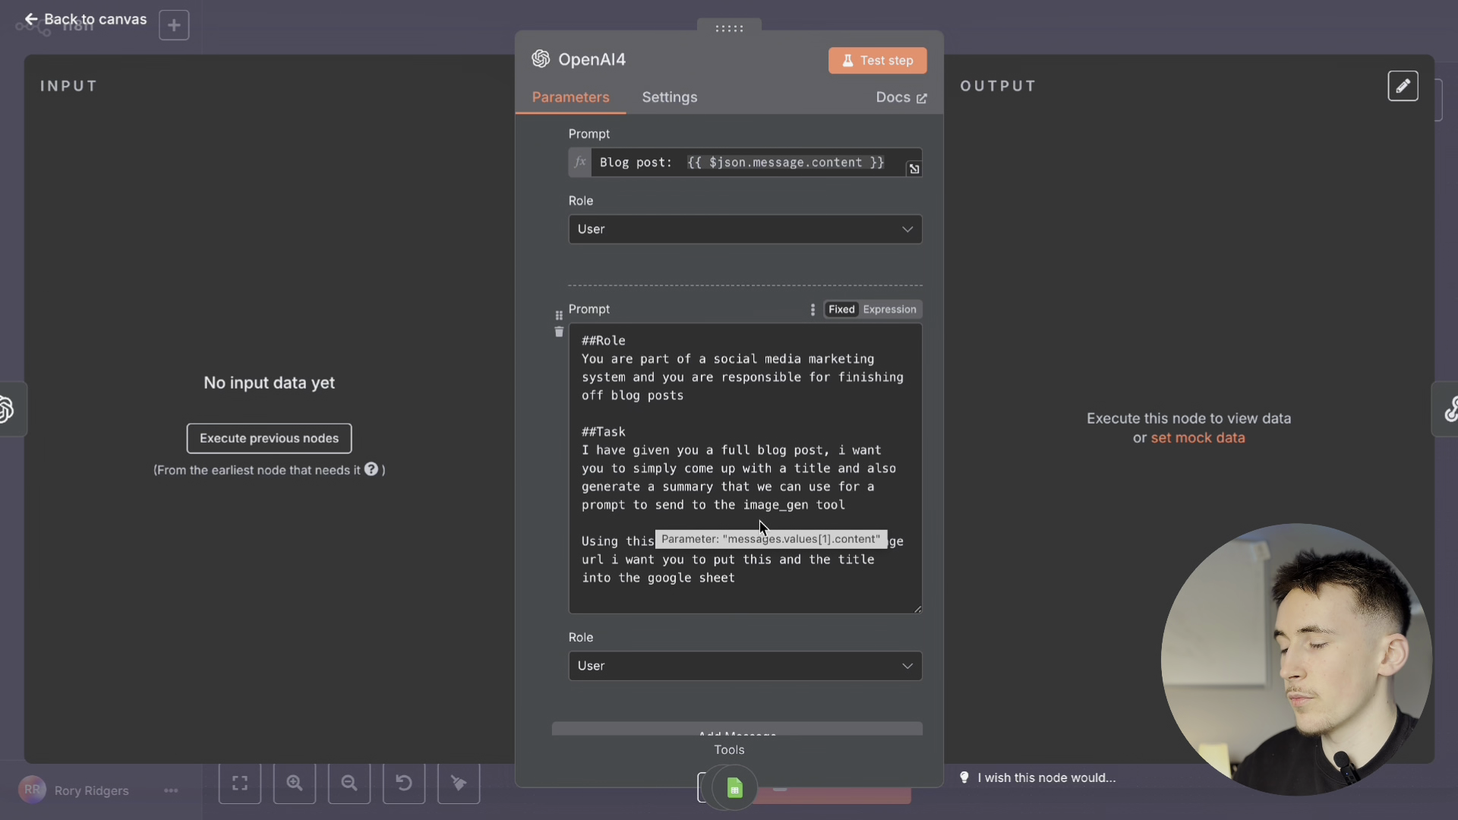
left_click(787, 506)
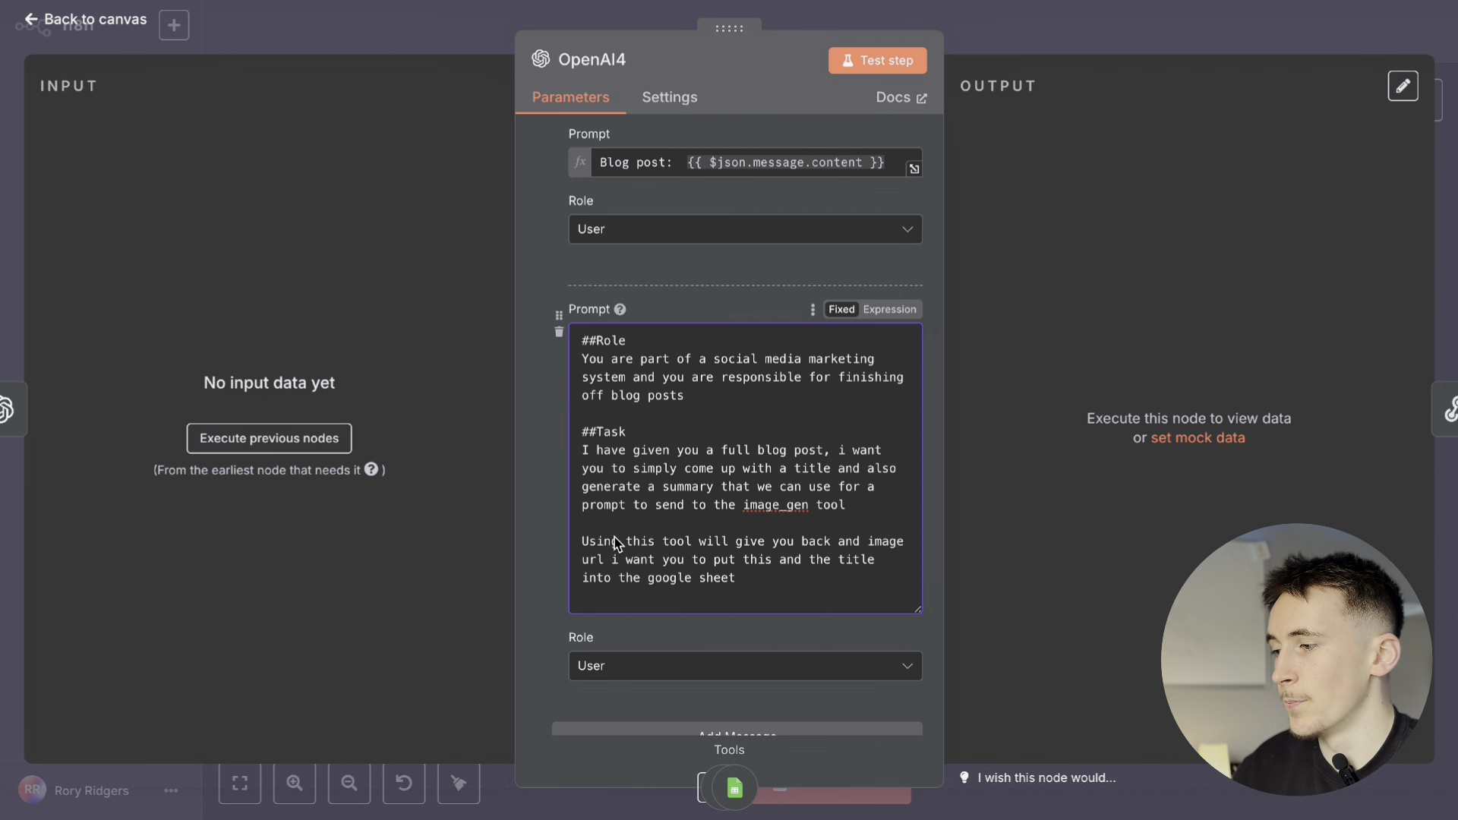
Step: Read the rest of the OpenAI4 prompt about putting the image URL and title into the Google Sheet, and close the node
scroll(763, 501, "down", 1)
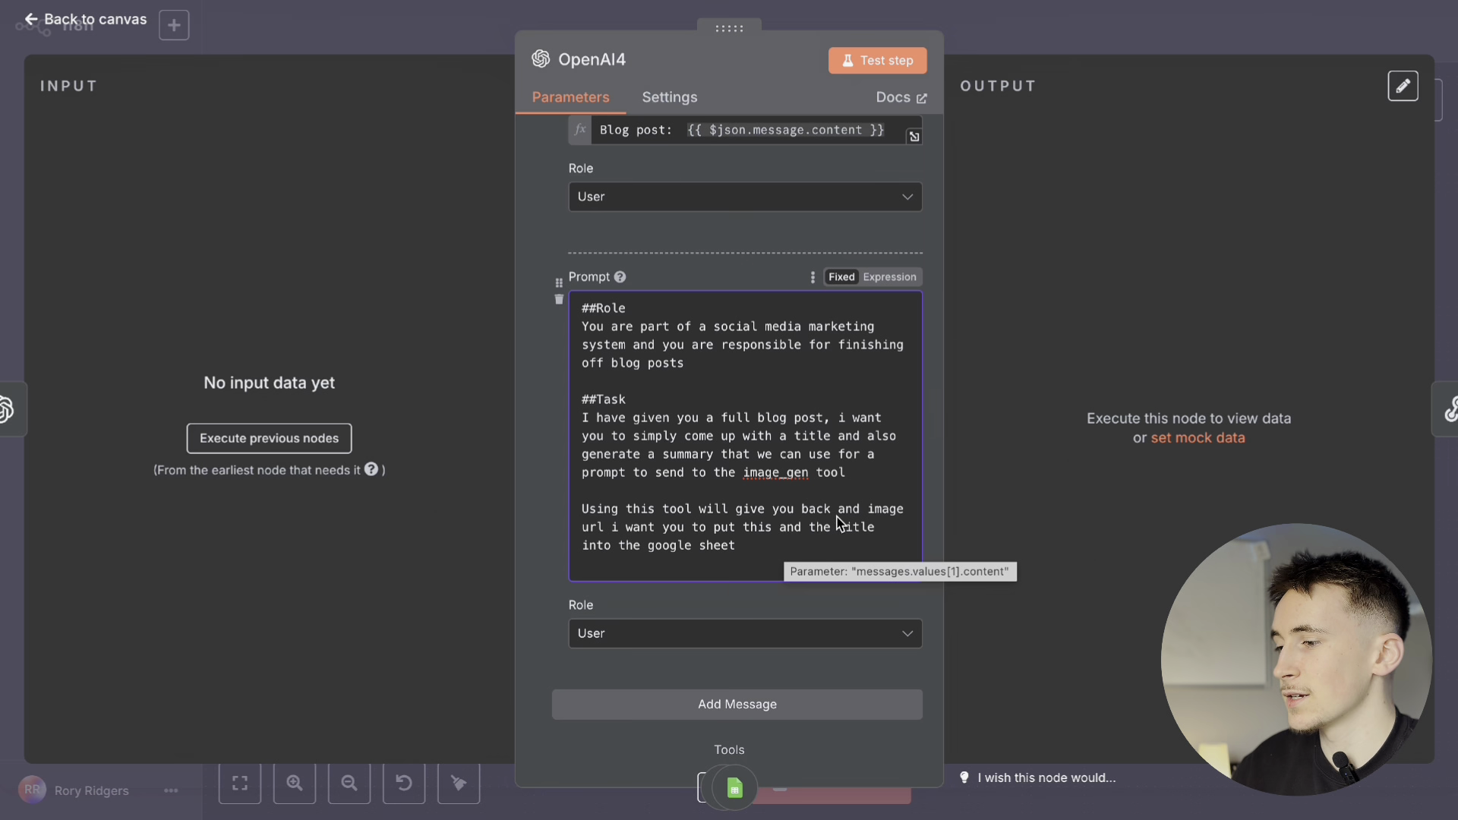
left_click(1088, 29)
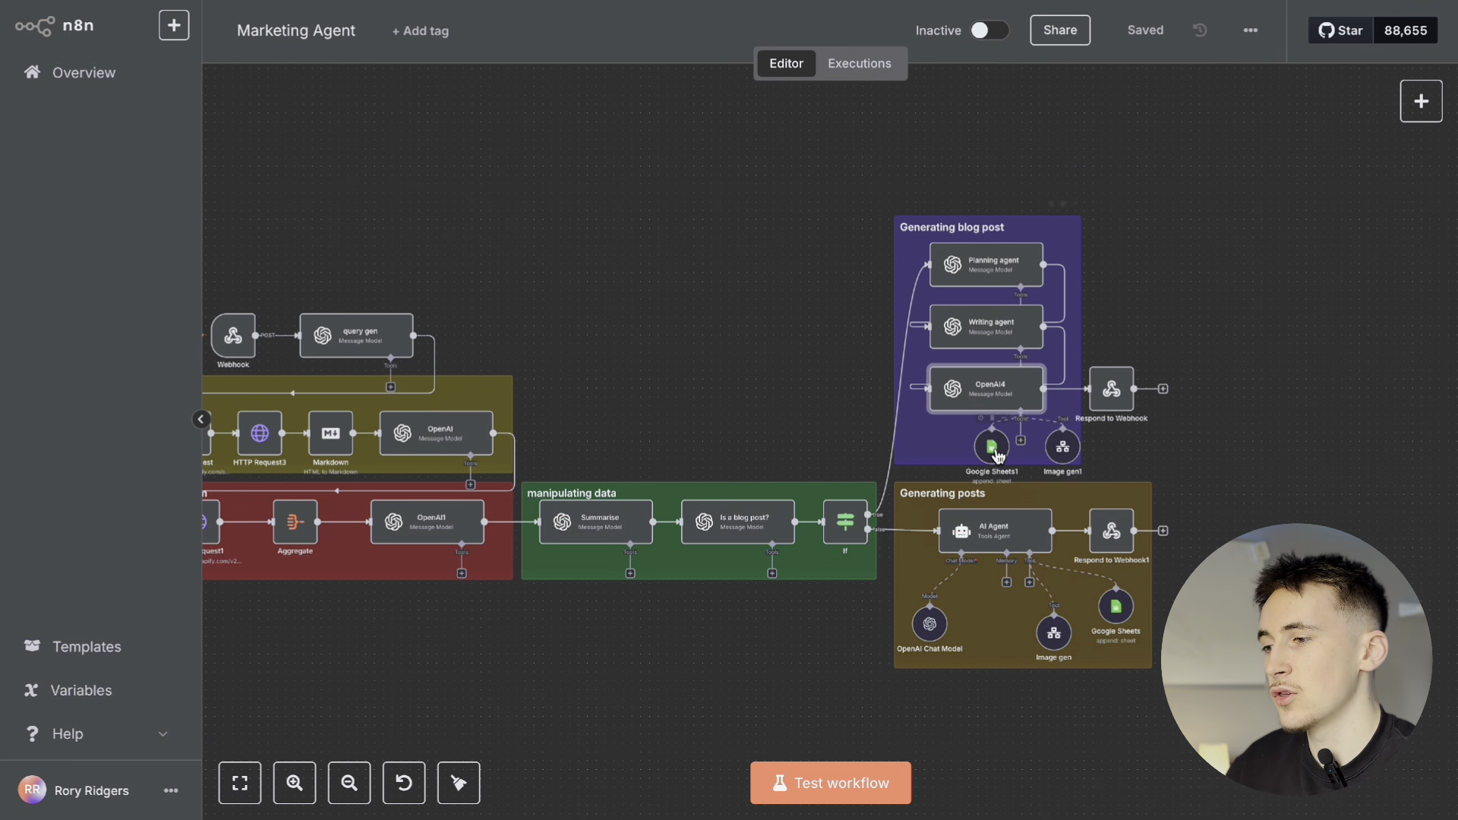
Step: Review the Google Sheets1 node's document, sheet and column values for Platform, Title, Caption, Image and Date
left_click(991, 448)
key("Return")
scroll(700, 351, "down", 8)
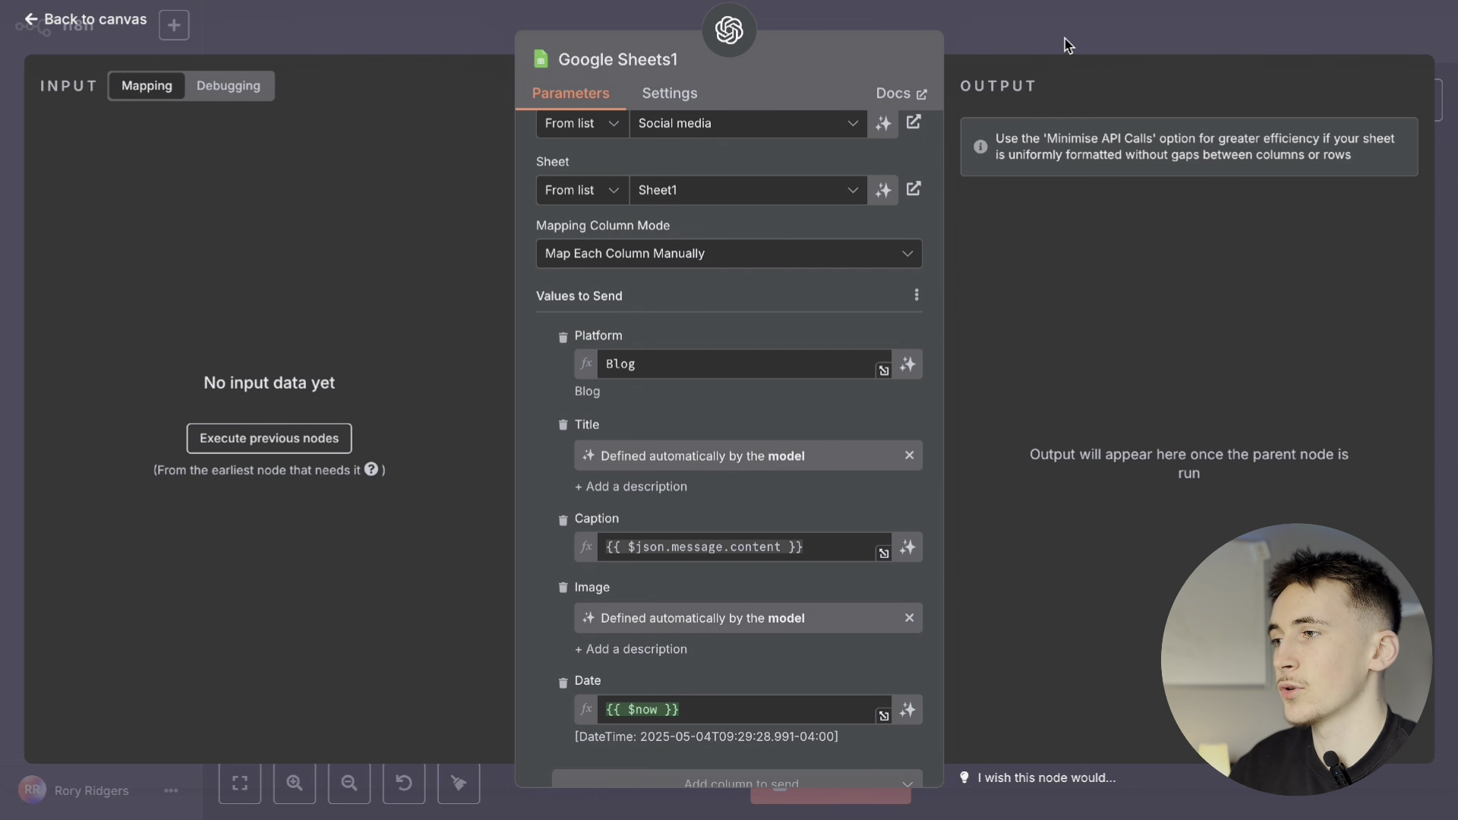
key("Escape")
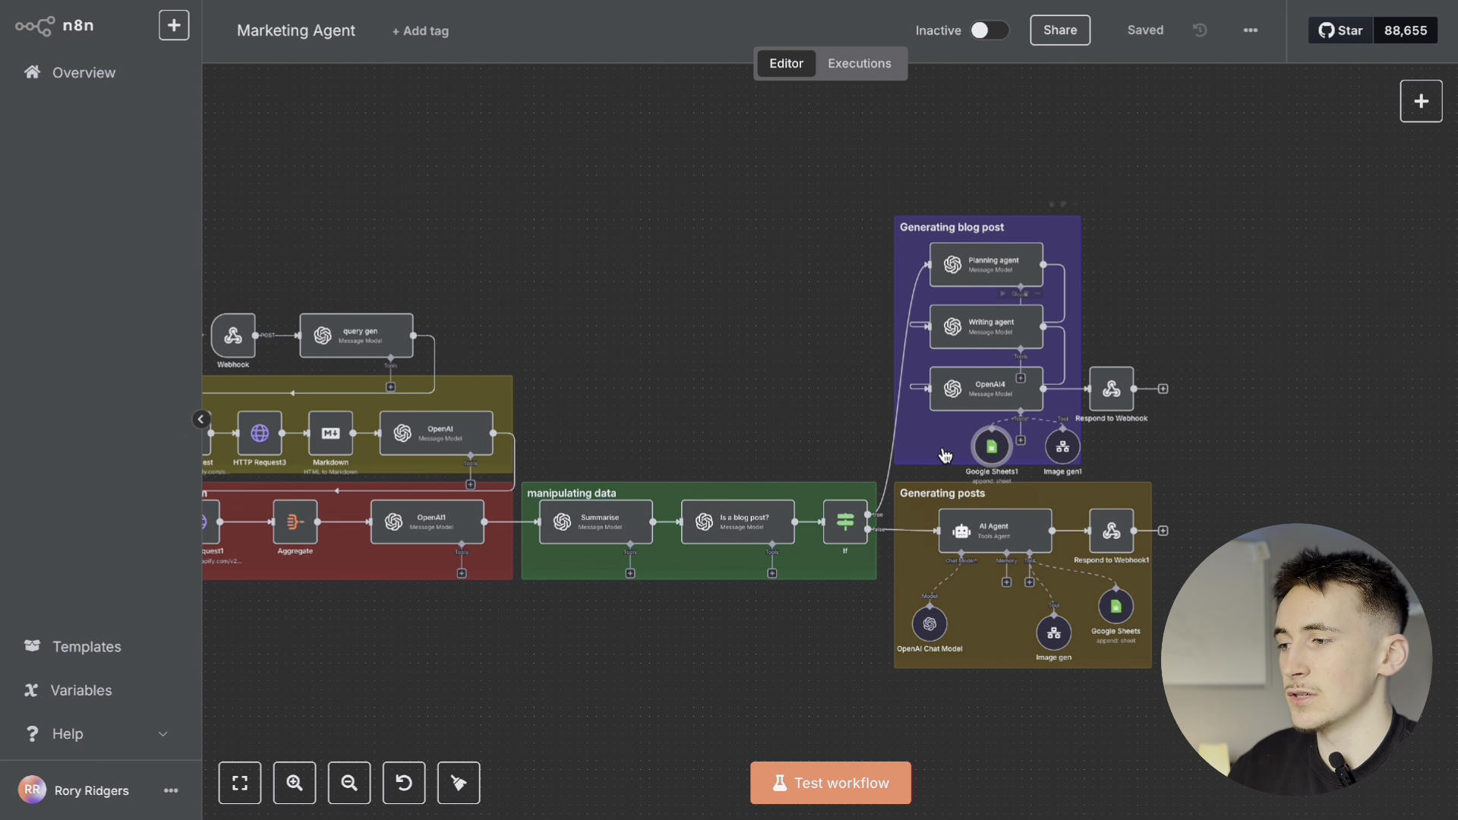
double_click(987, 448)
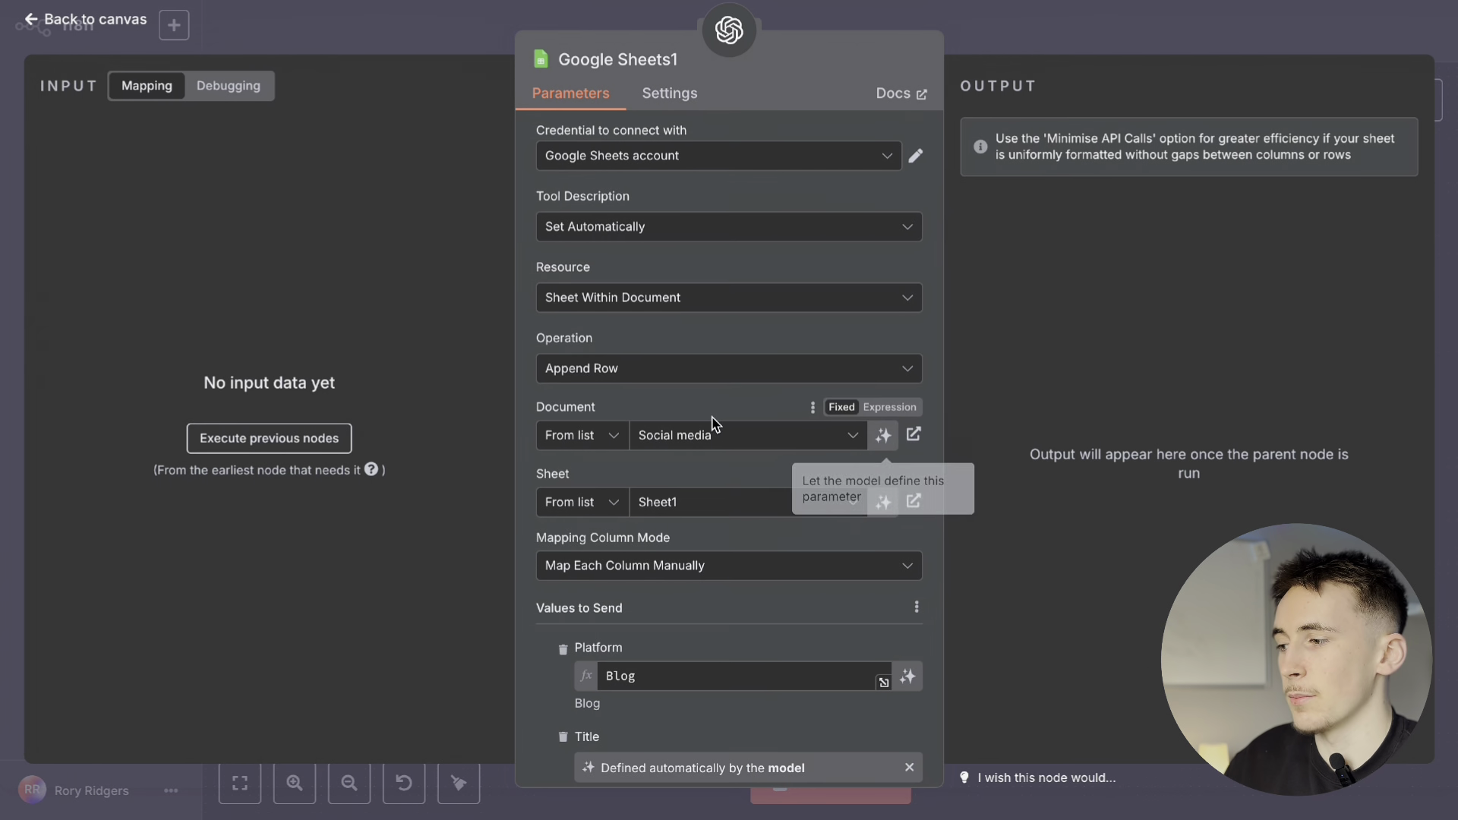
scroll(777, 466, "down", 5)
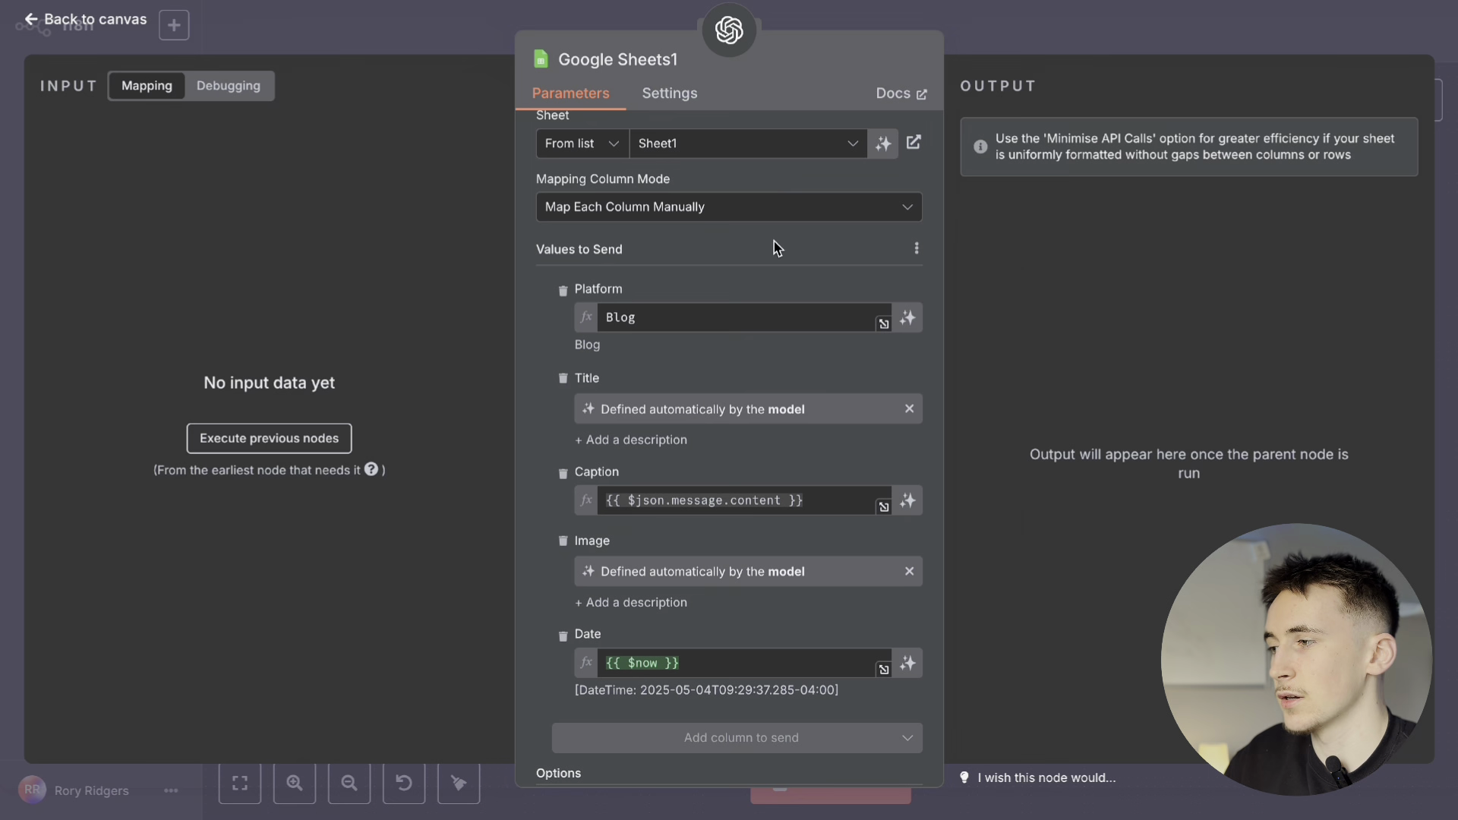
scroll(771, 308, "down", 2)
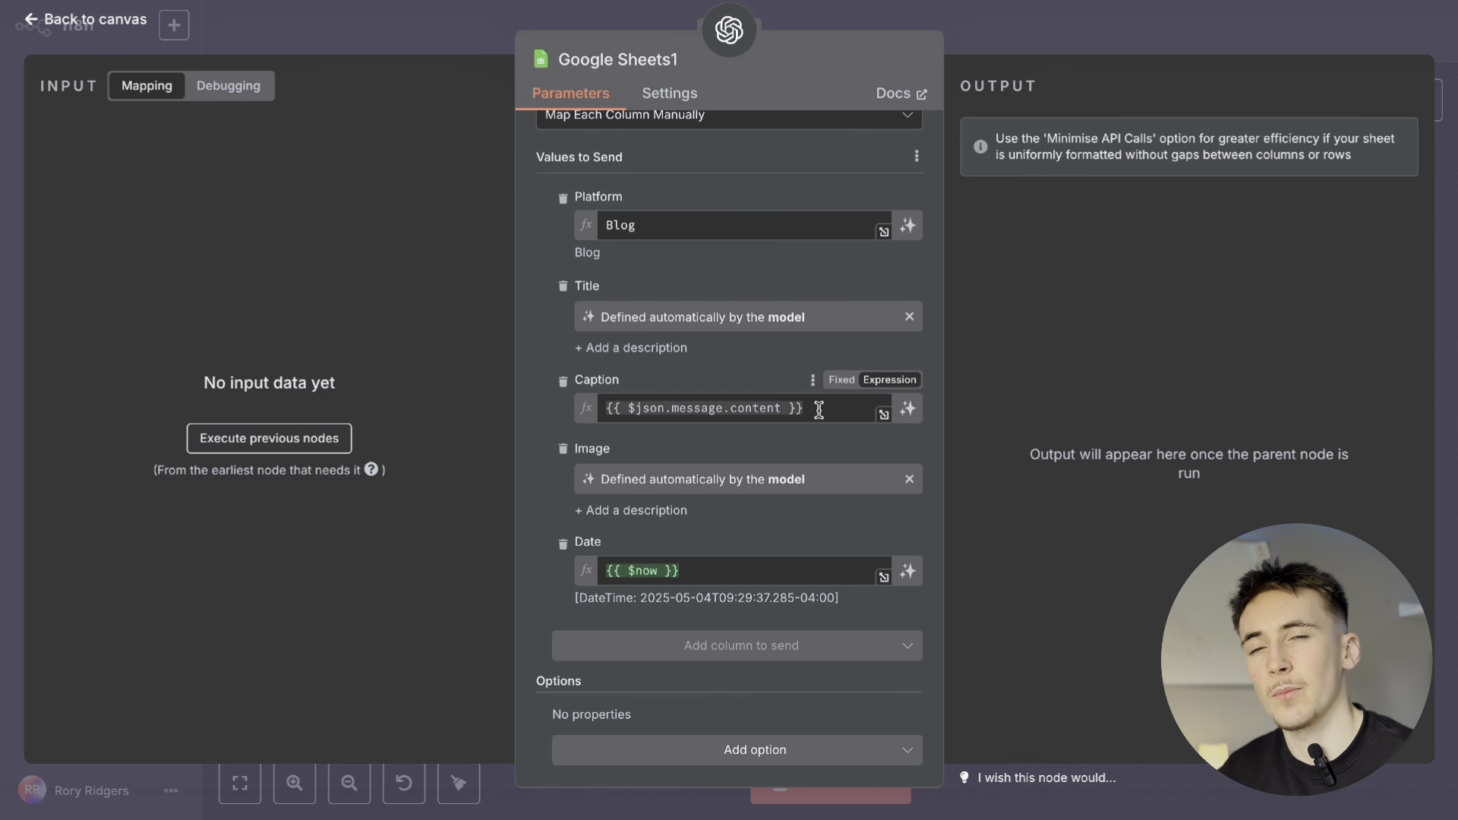
left_click(1009, 47)
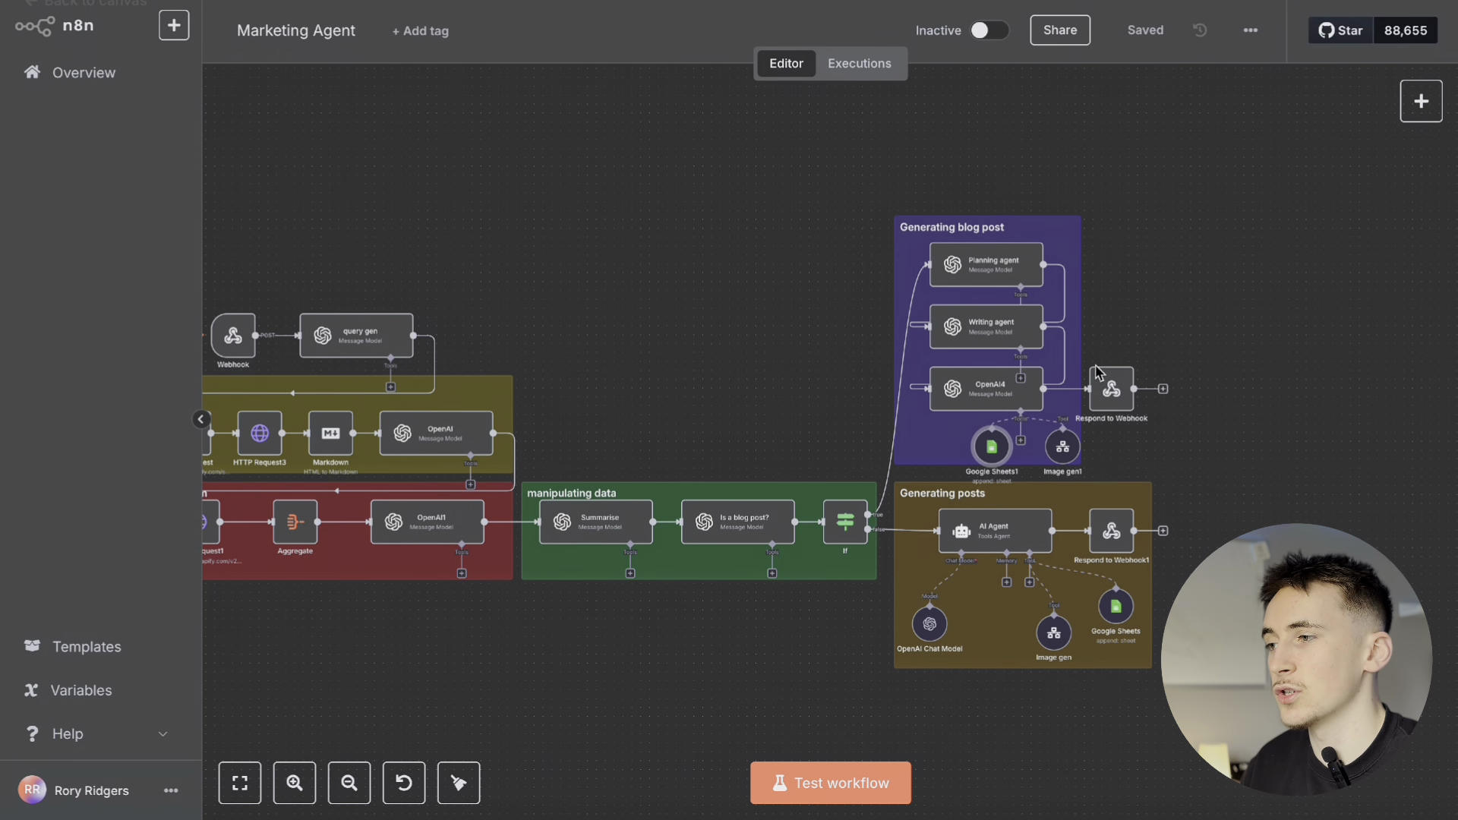
double_click(990, 448)
scroll(768, 403, "down", 6)
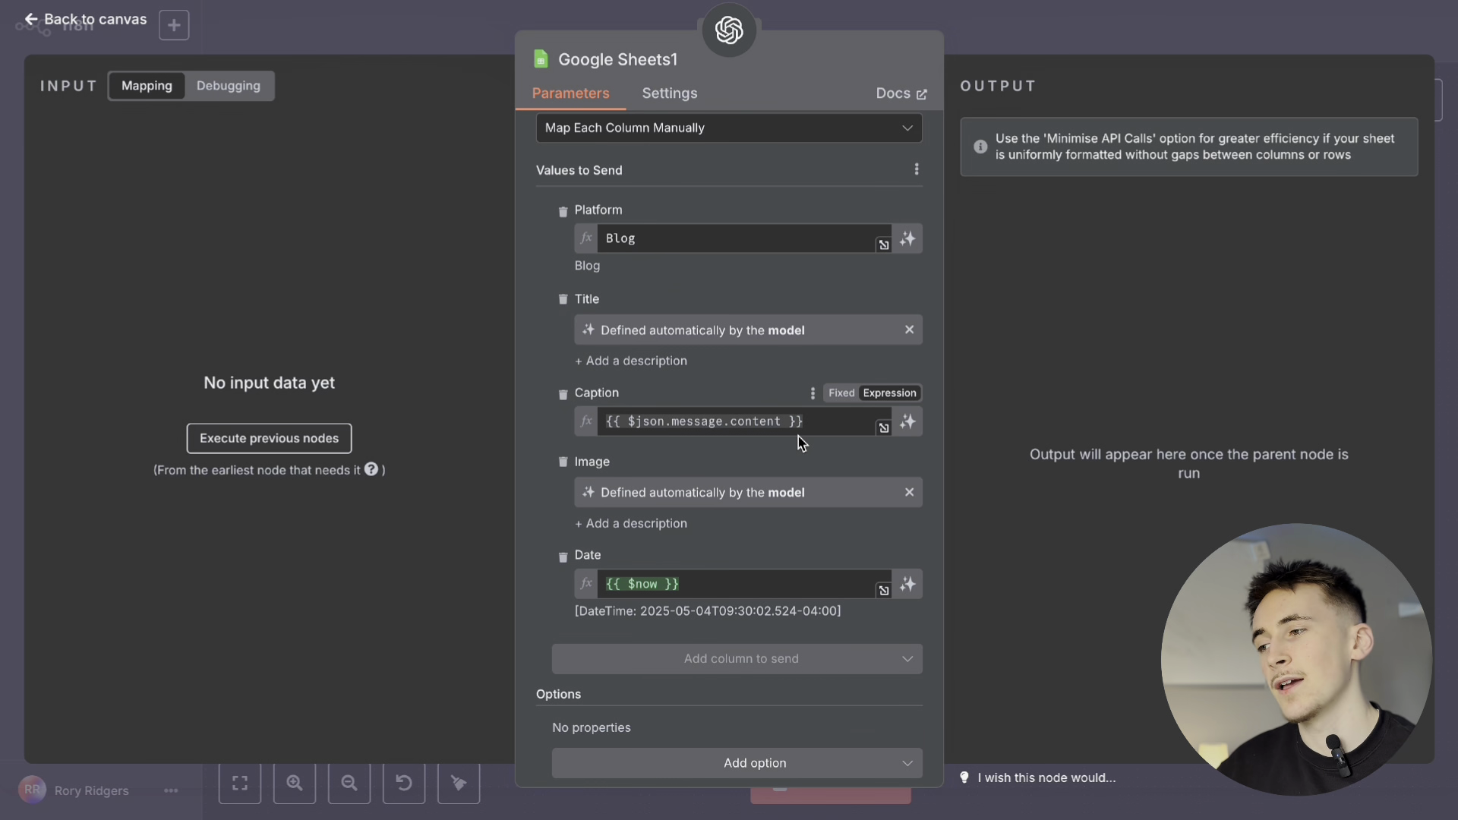
scroll(751, 560, "down", 1)
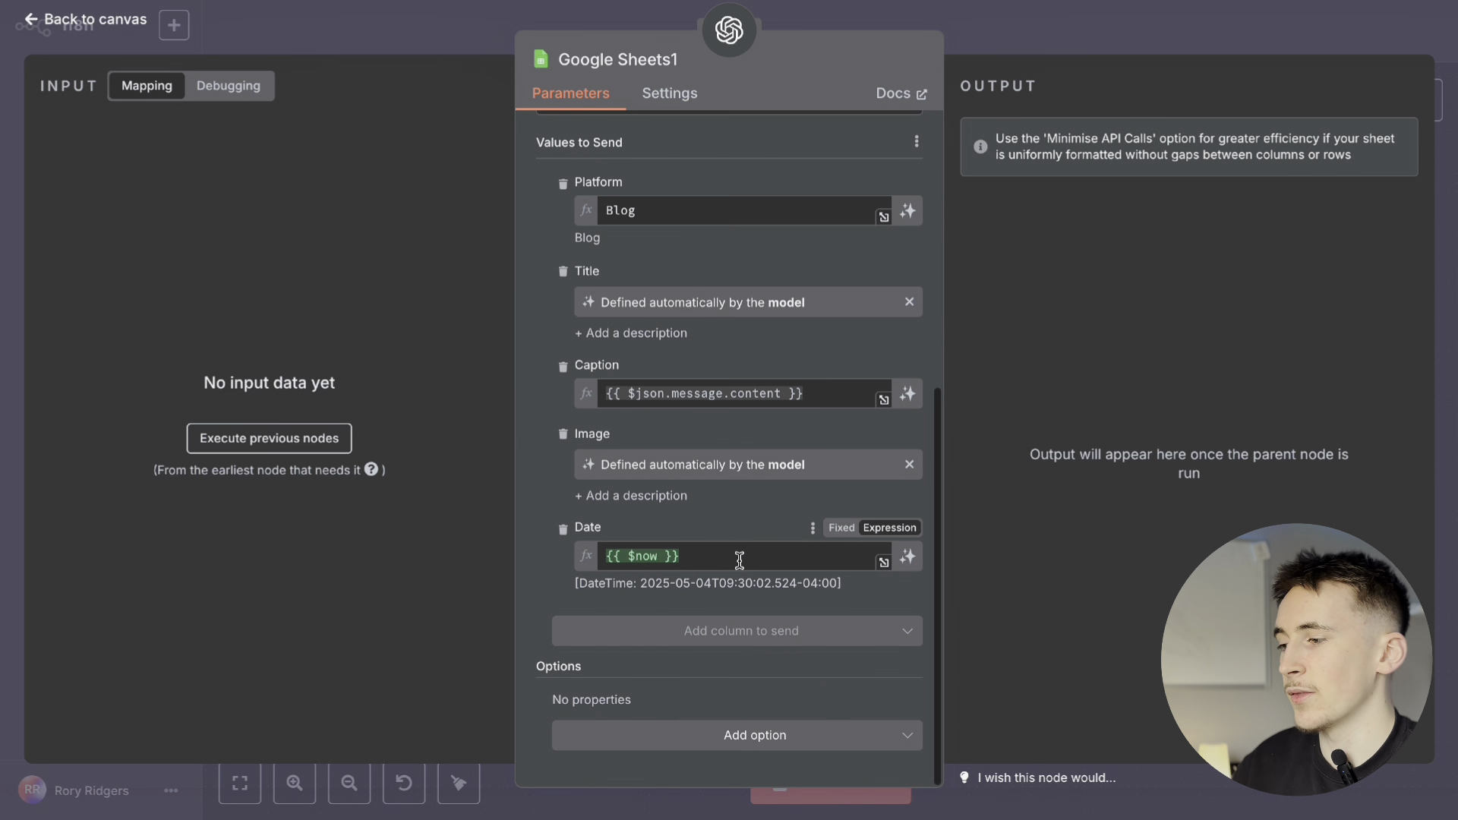
Step: Add a second {{ $now }} expression to the Date value in Google Sheets1 and remove it again
left_click(725, 555)
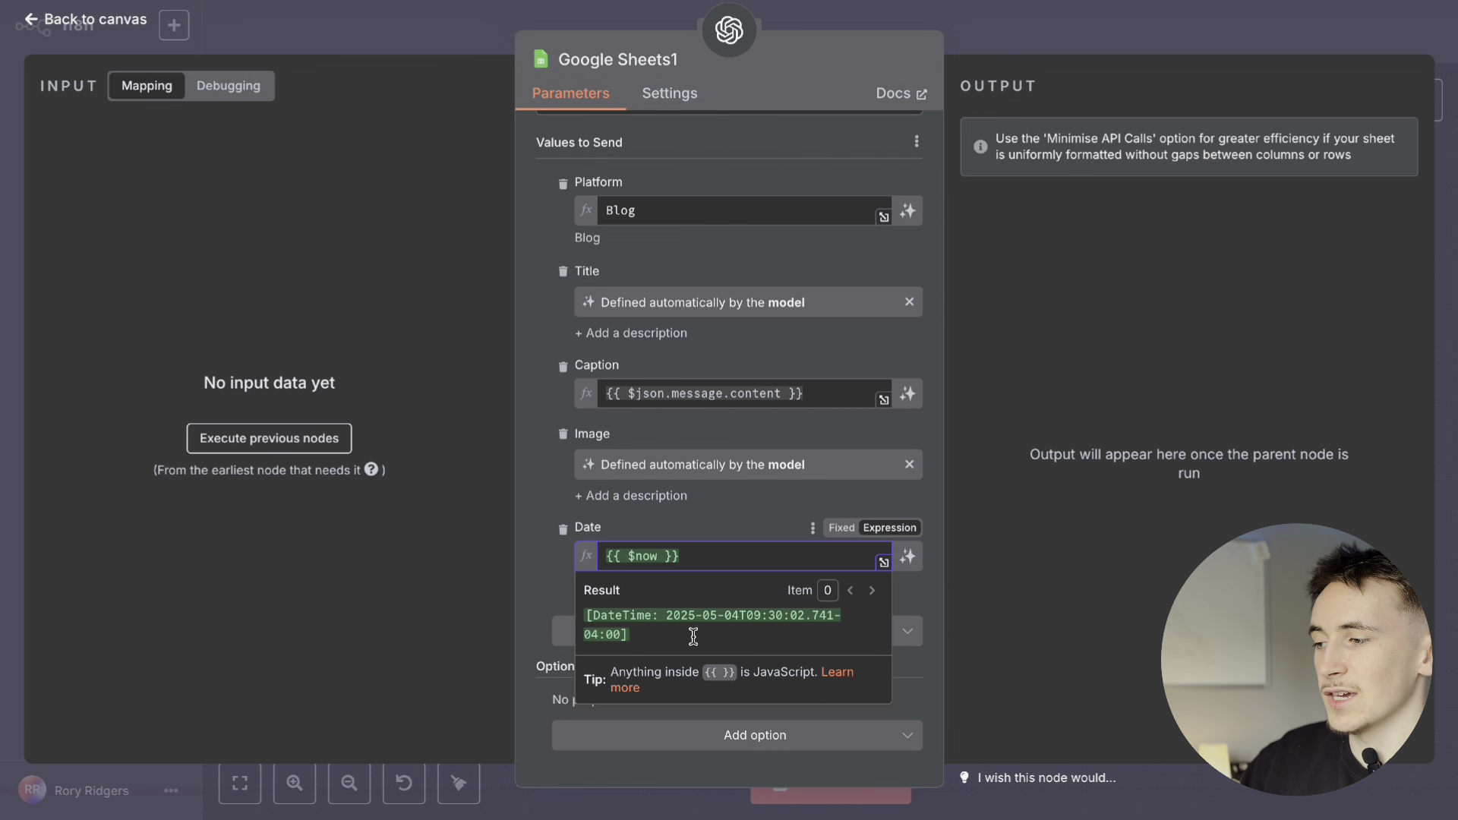
type("{")
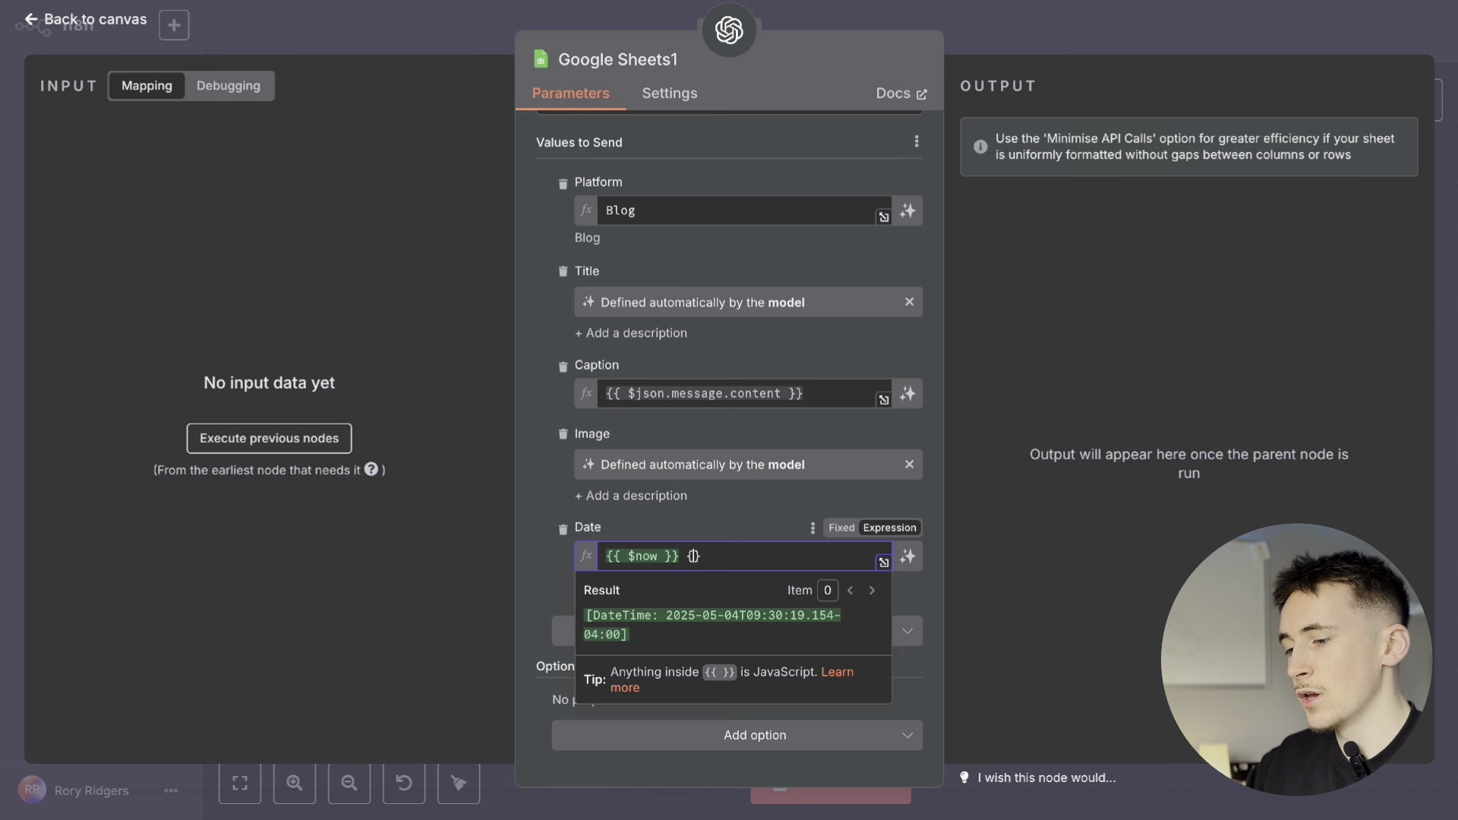
type("{")
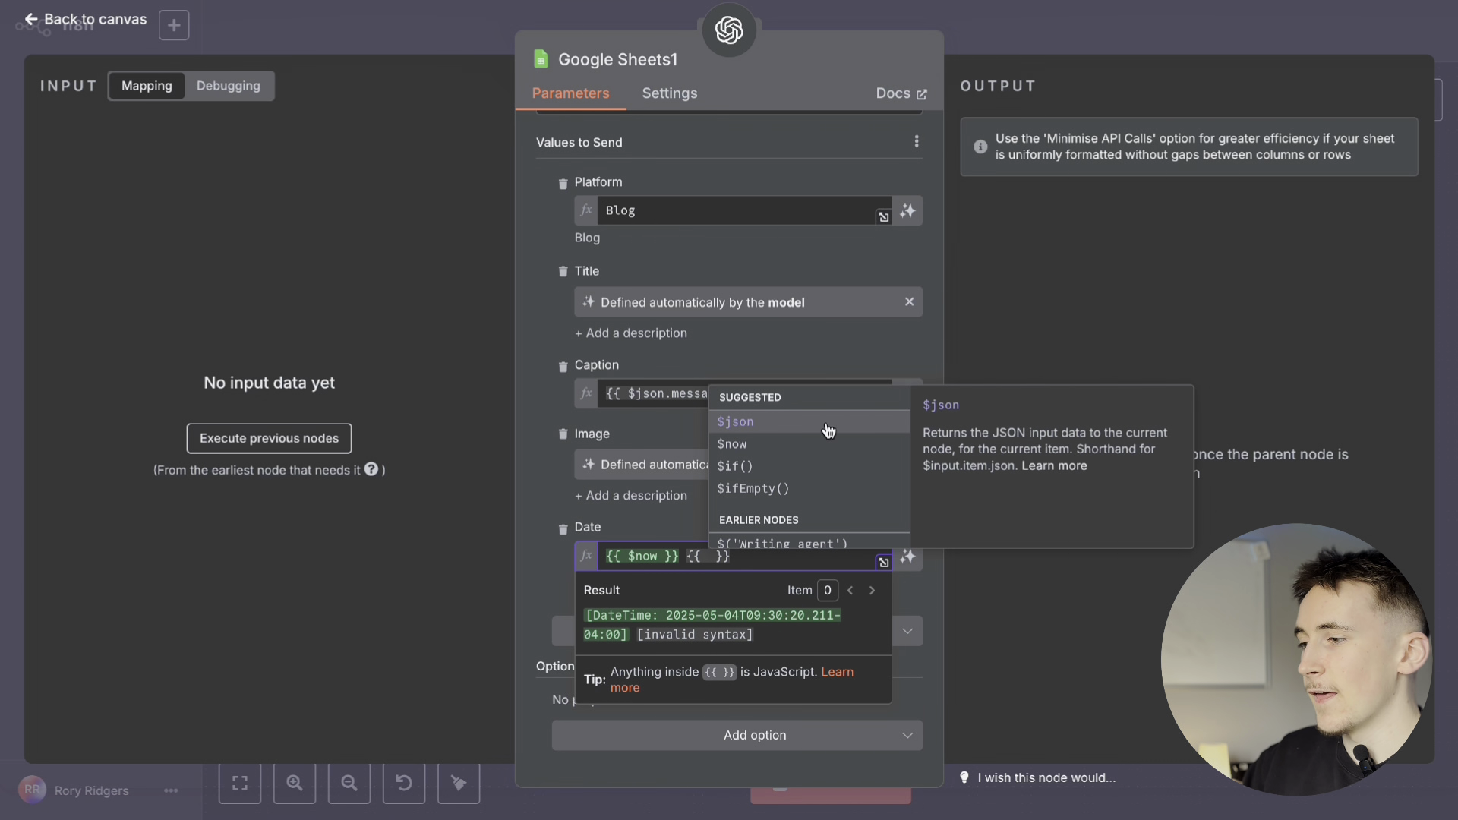
left_click(732, 444)
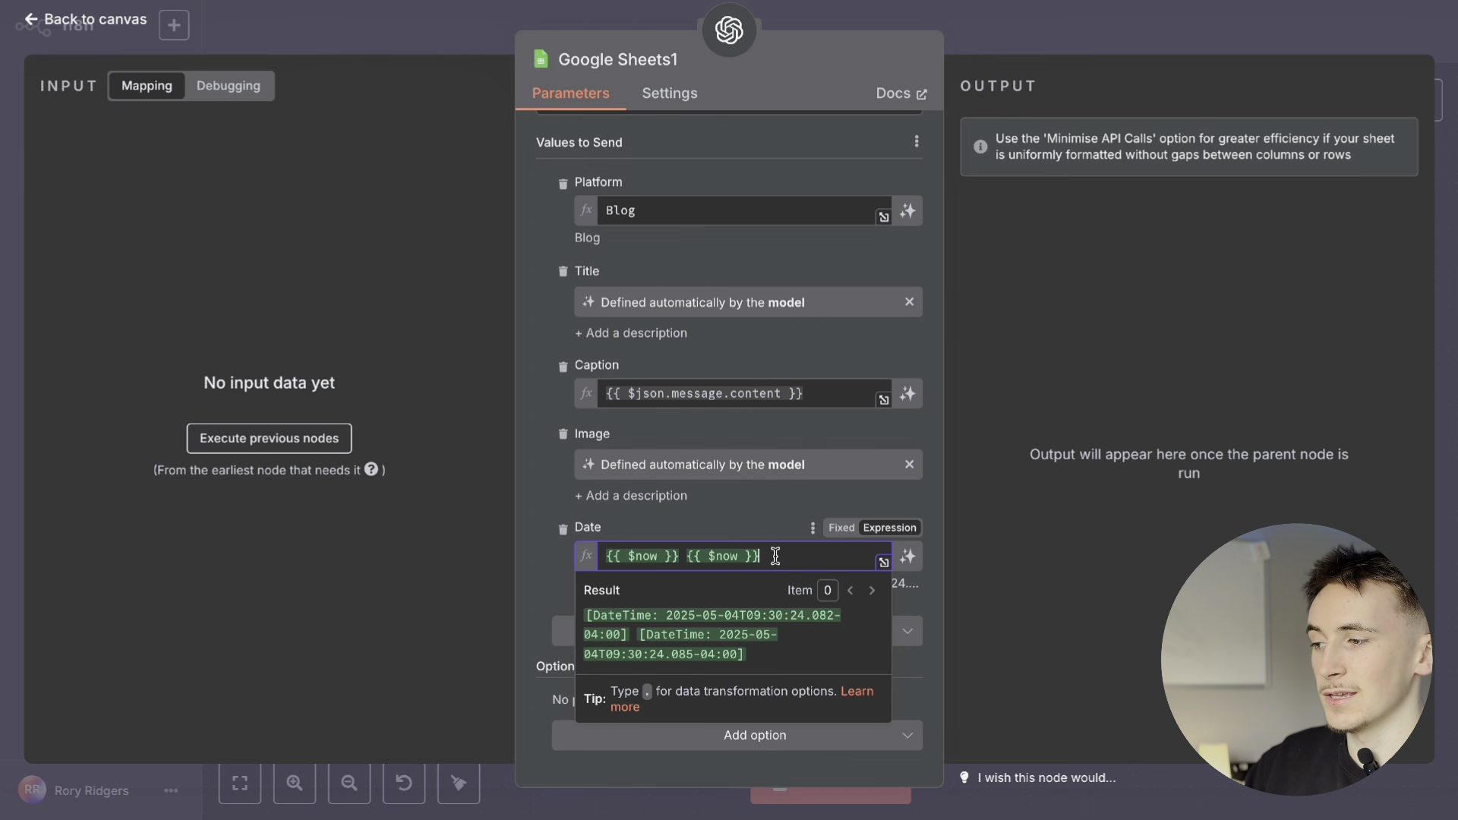
left_click_drag(775, 556, 689, 555)
key("BackSpace")
key("BackSpace")
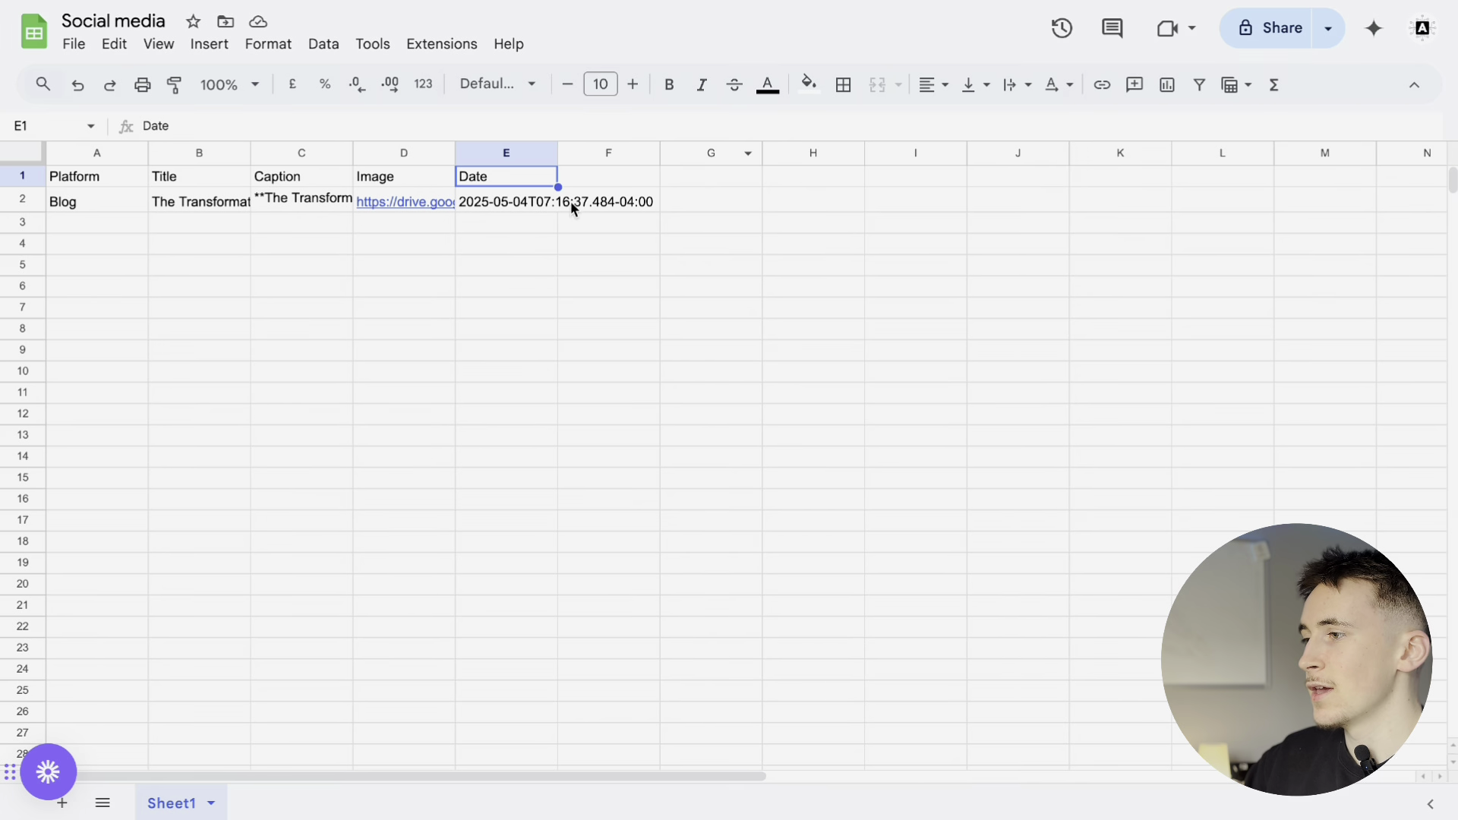
Step: Switch to the Social media spreadsheet in Google Sheets and inspect the Date value in the Blog row
left_click(498, 202)
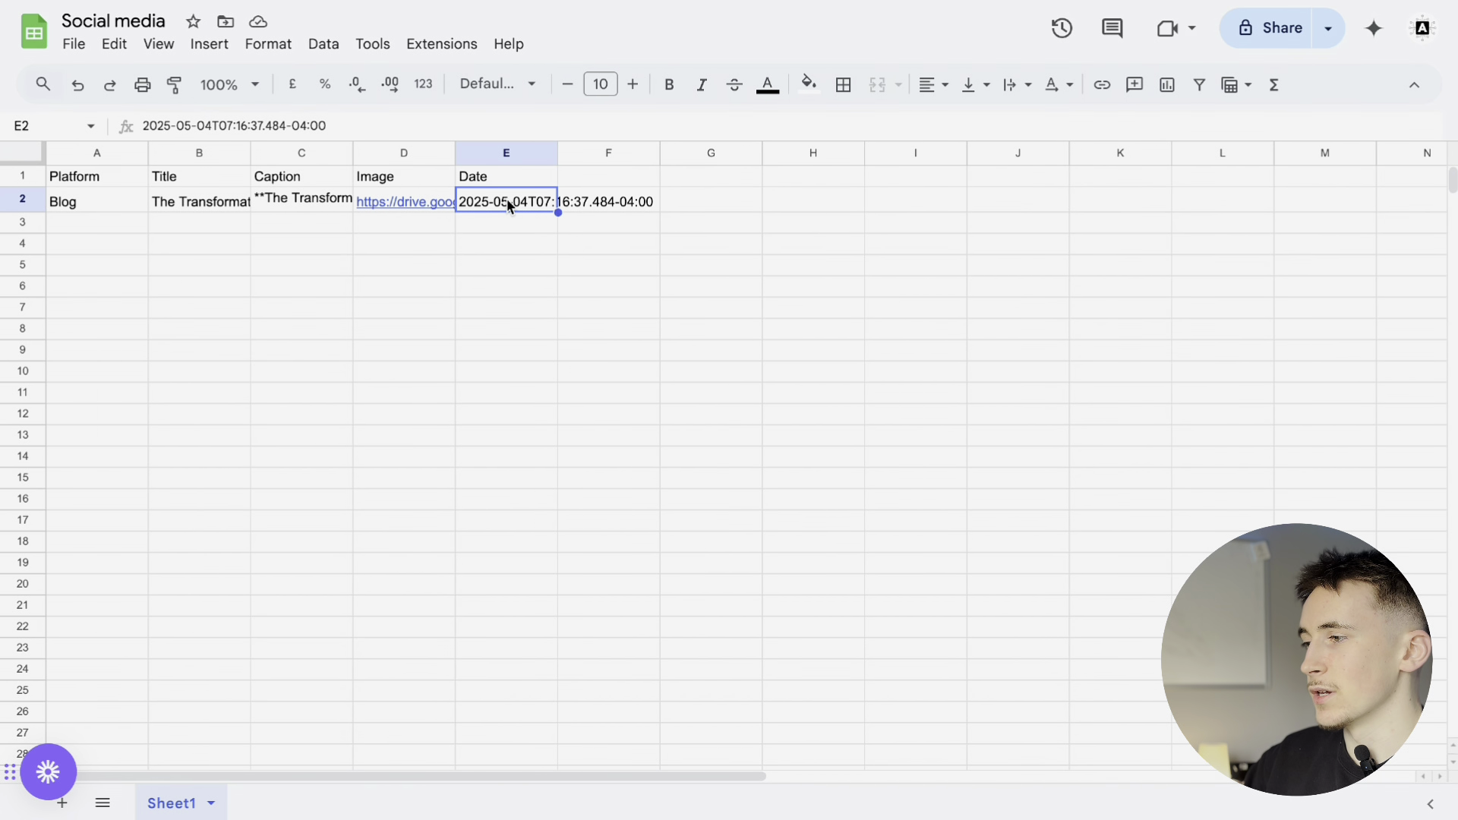
key("Return")
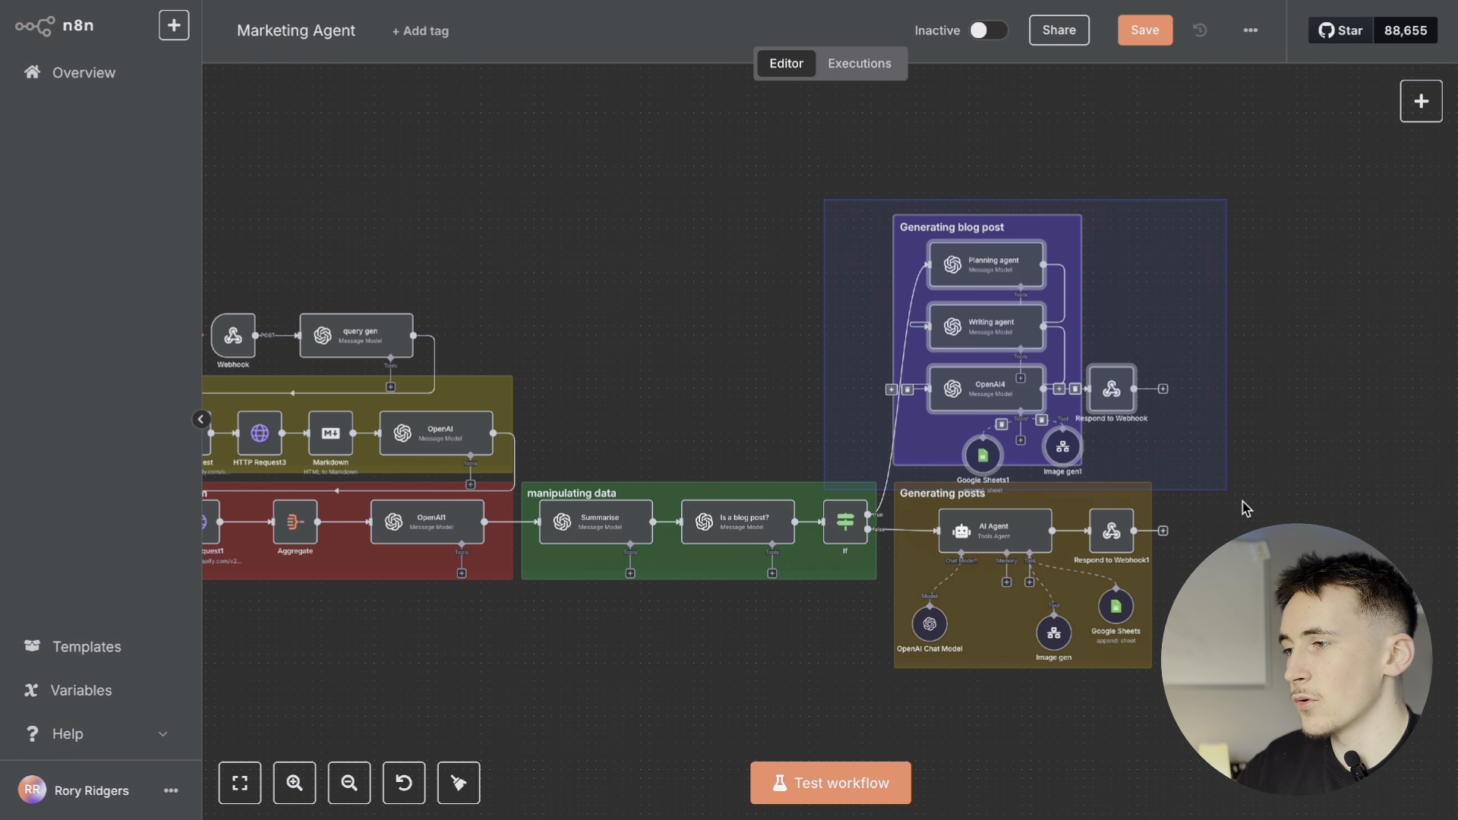
Step: Clear the node selection in the Marketing Agent workflow and move the Image gen and Google Sheets tools slightly closer together under the AI Agent
left_click(1249, 504)
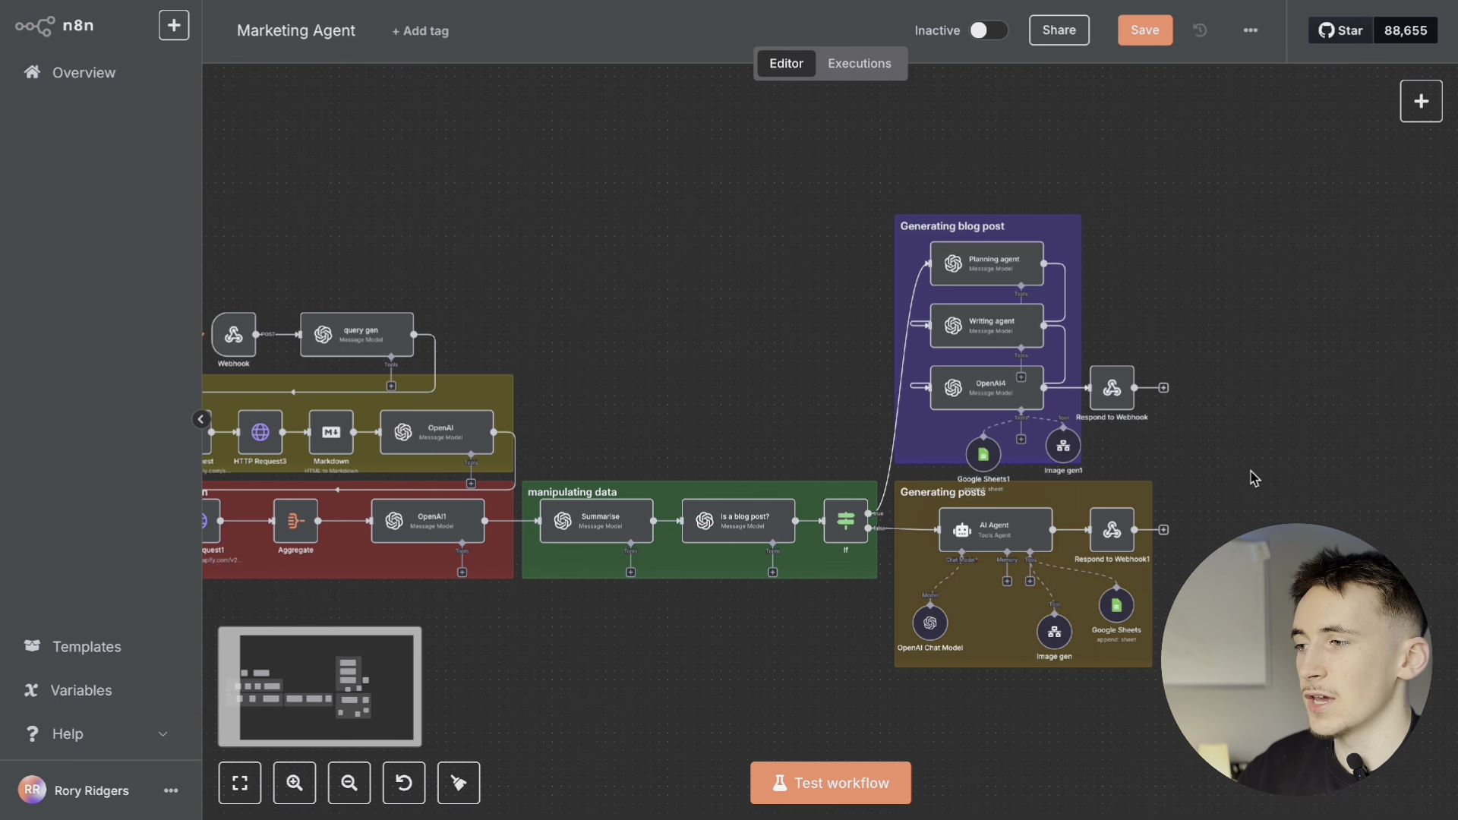
scroll(1250, 496, "down", 2)
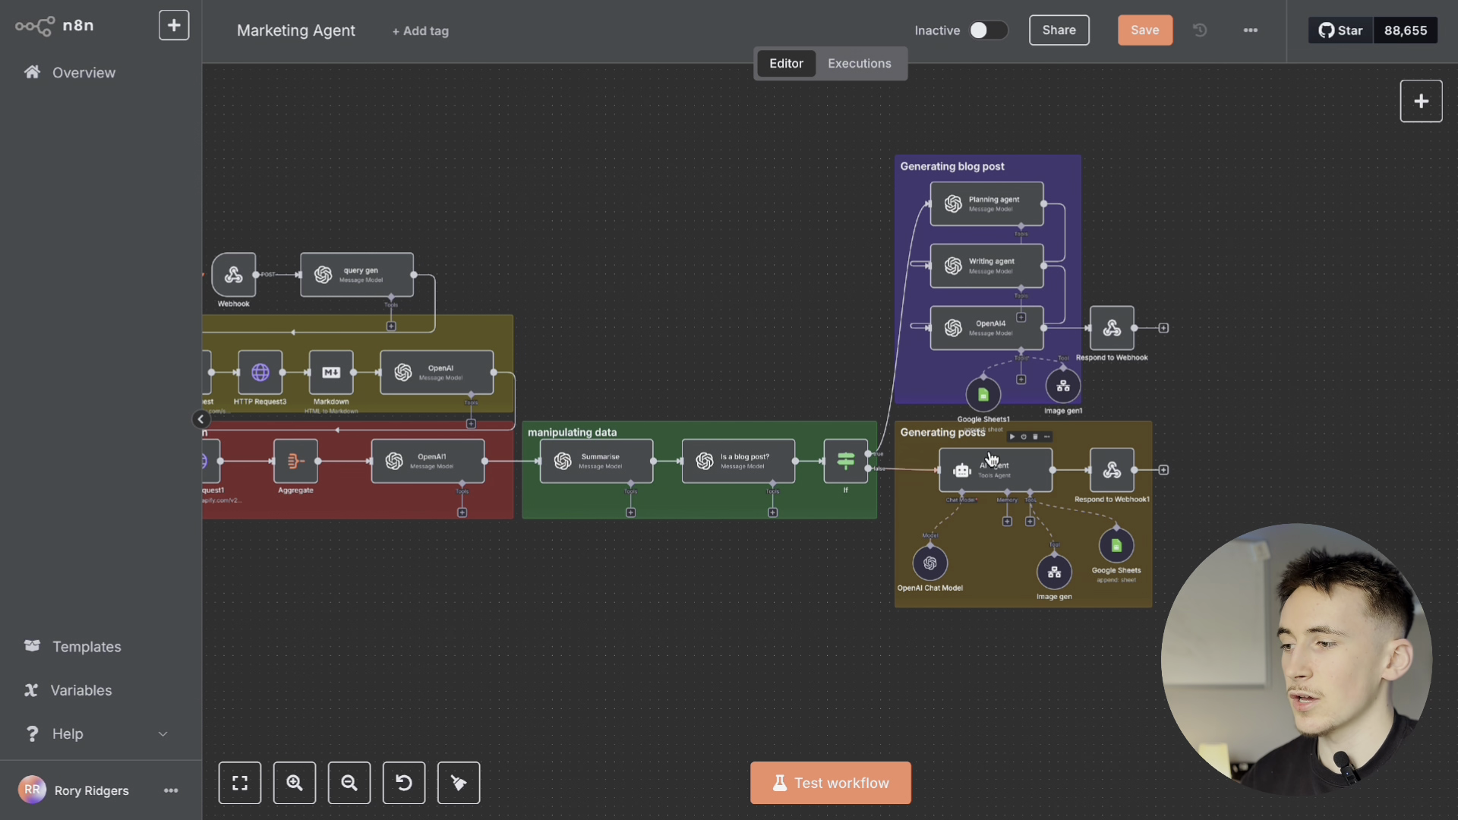
left_click_drag(1048, 583, 1030, 574)
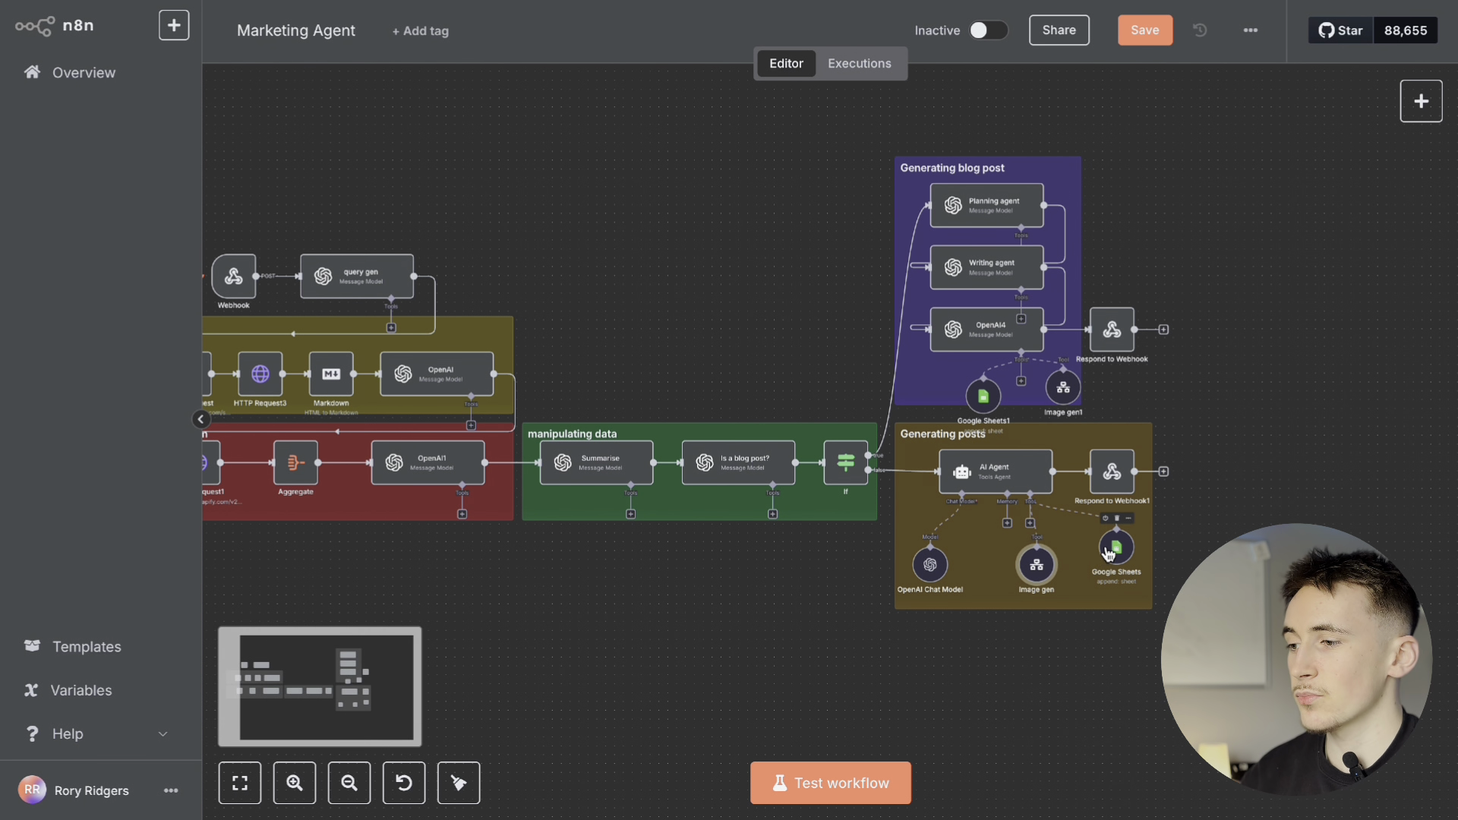
left_click_drag(1116, 546, 1107, 553)
scroll(1192, 552, "down", 1)
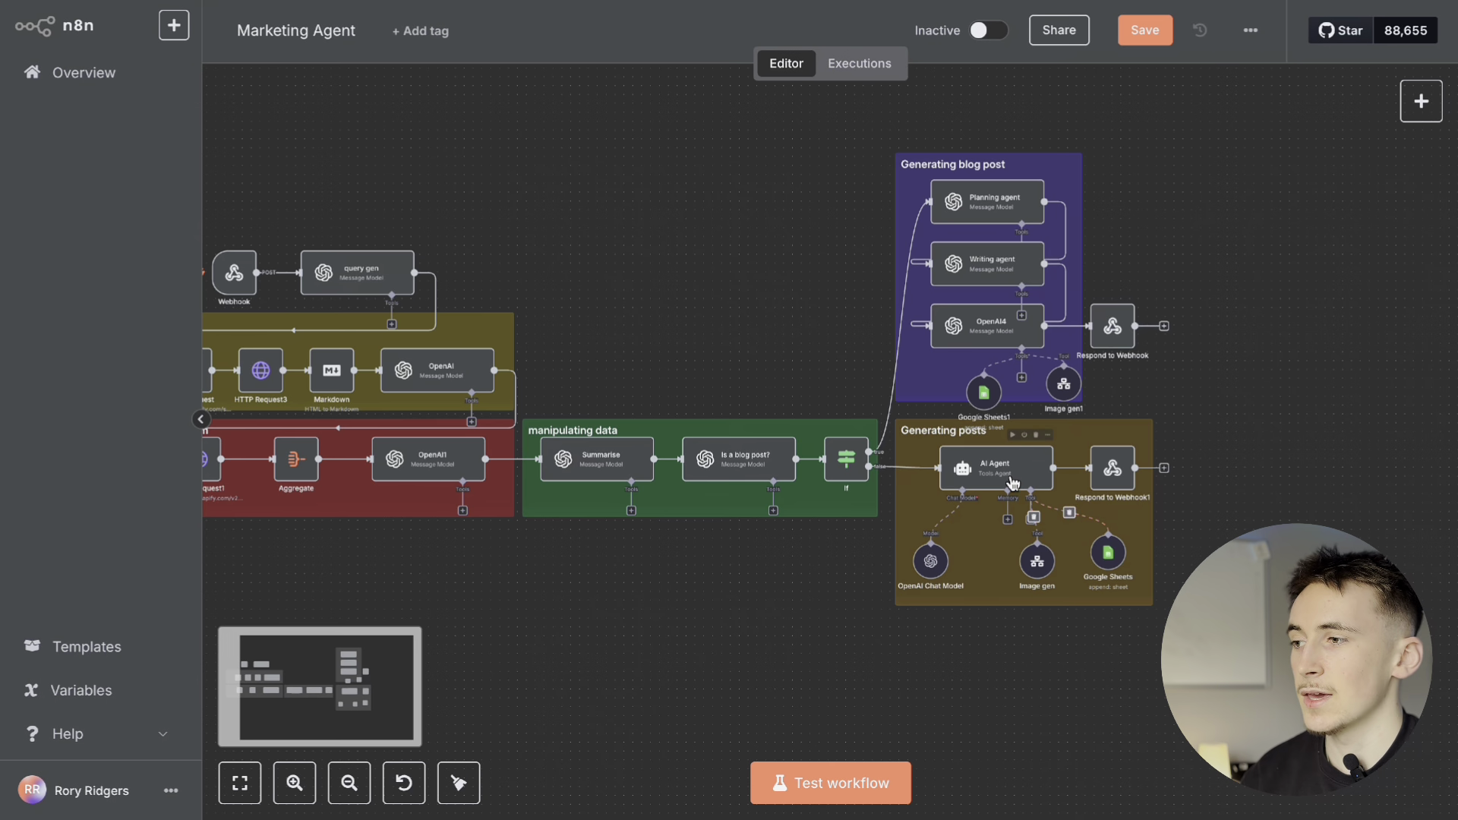
Step: Open the AI Agent node and check the summary and prompt expressions in its user message
double_click(1012, 476)
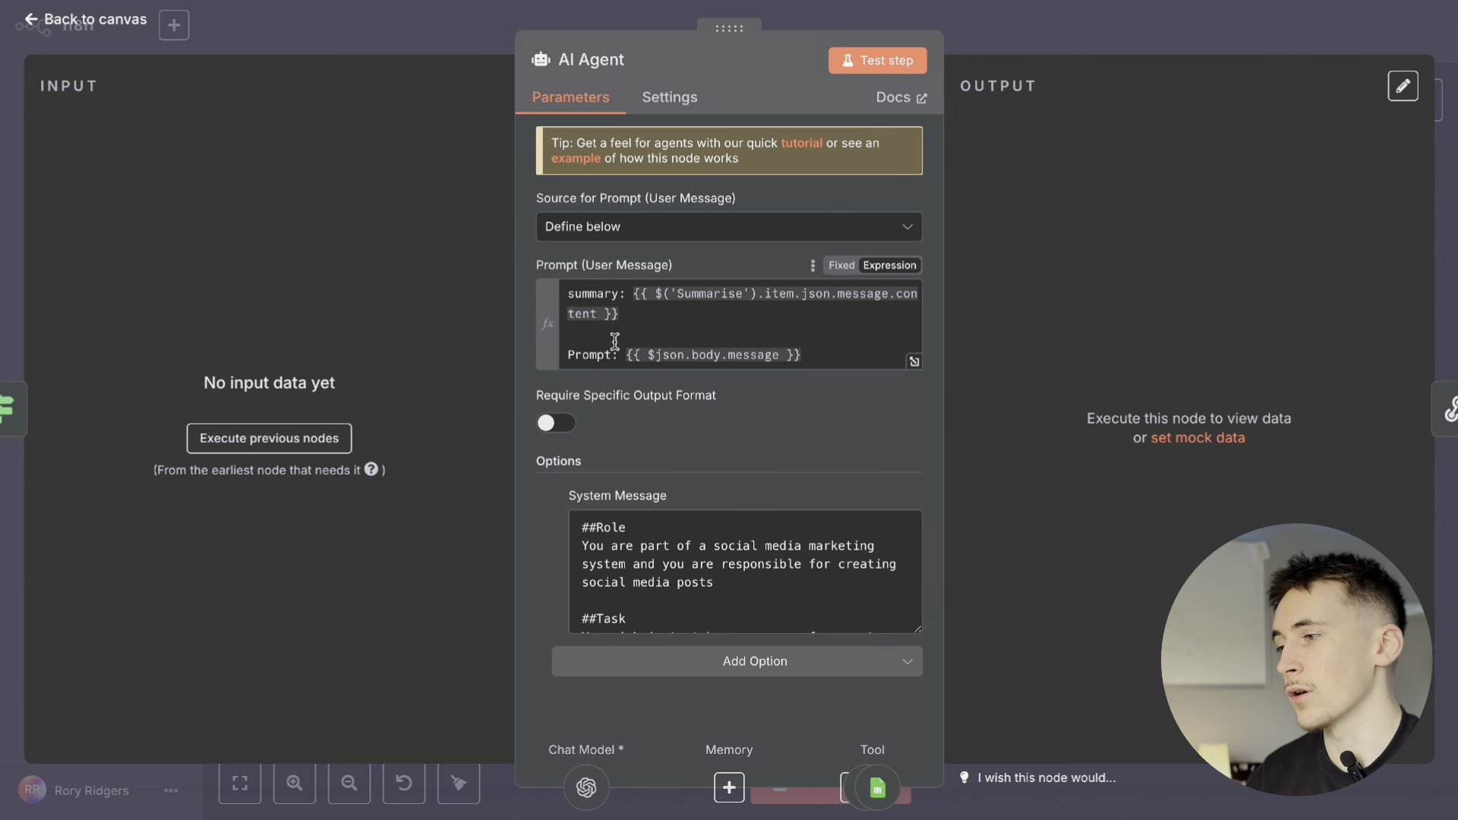
left_click(981, 41)
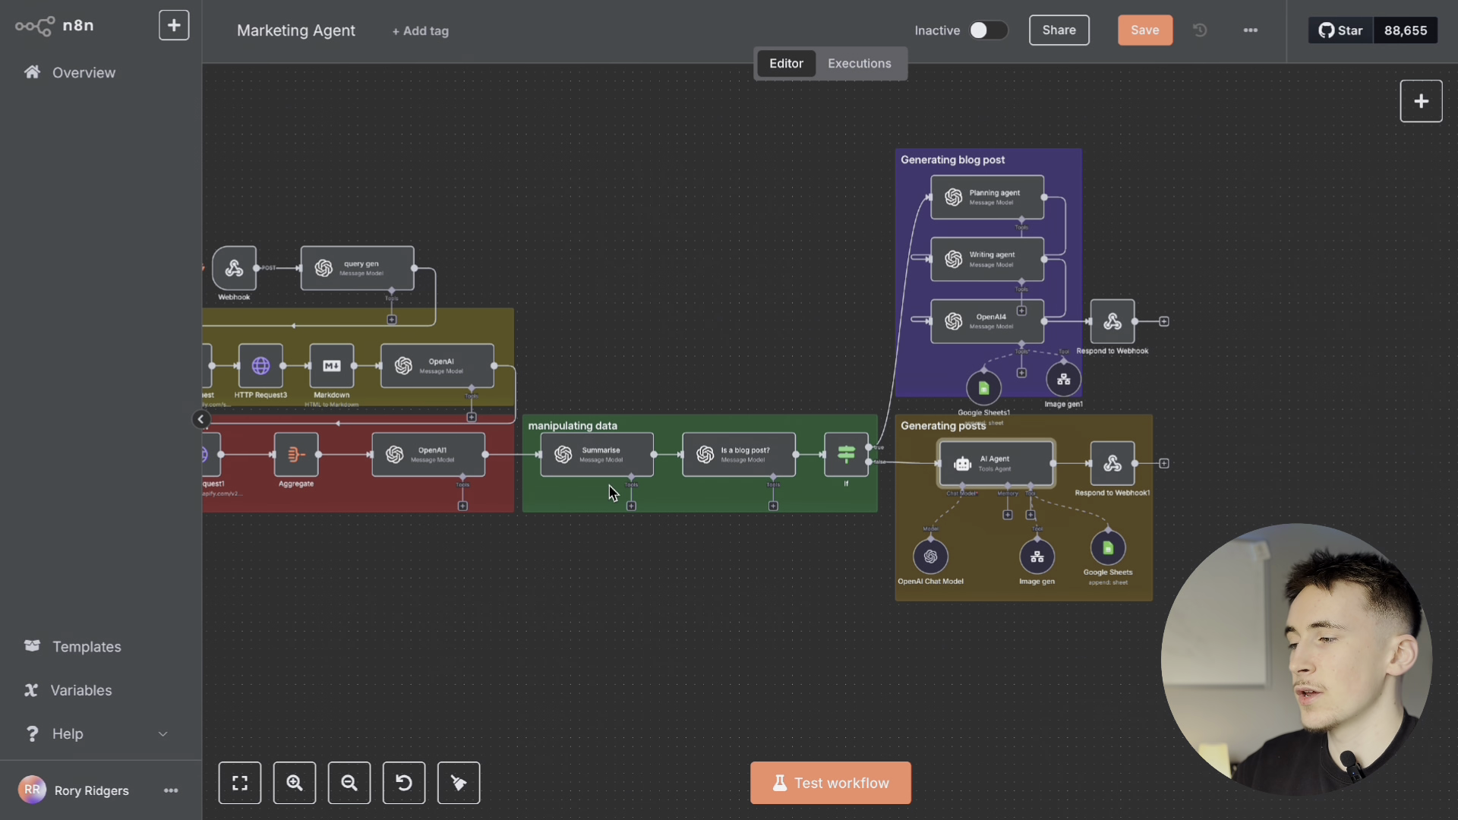
double_click(961, 462)
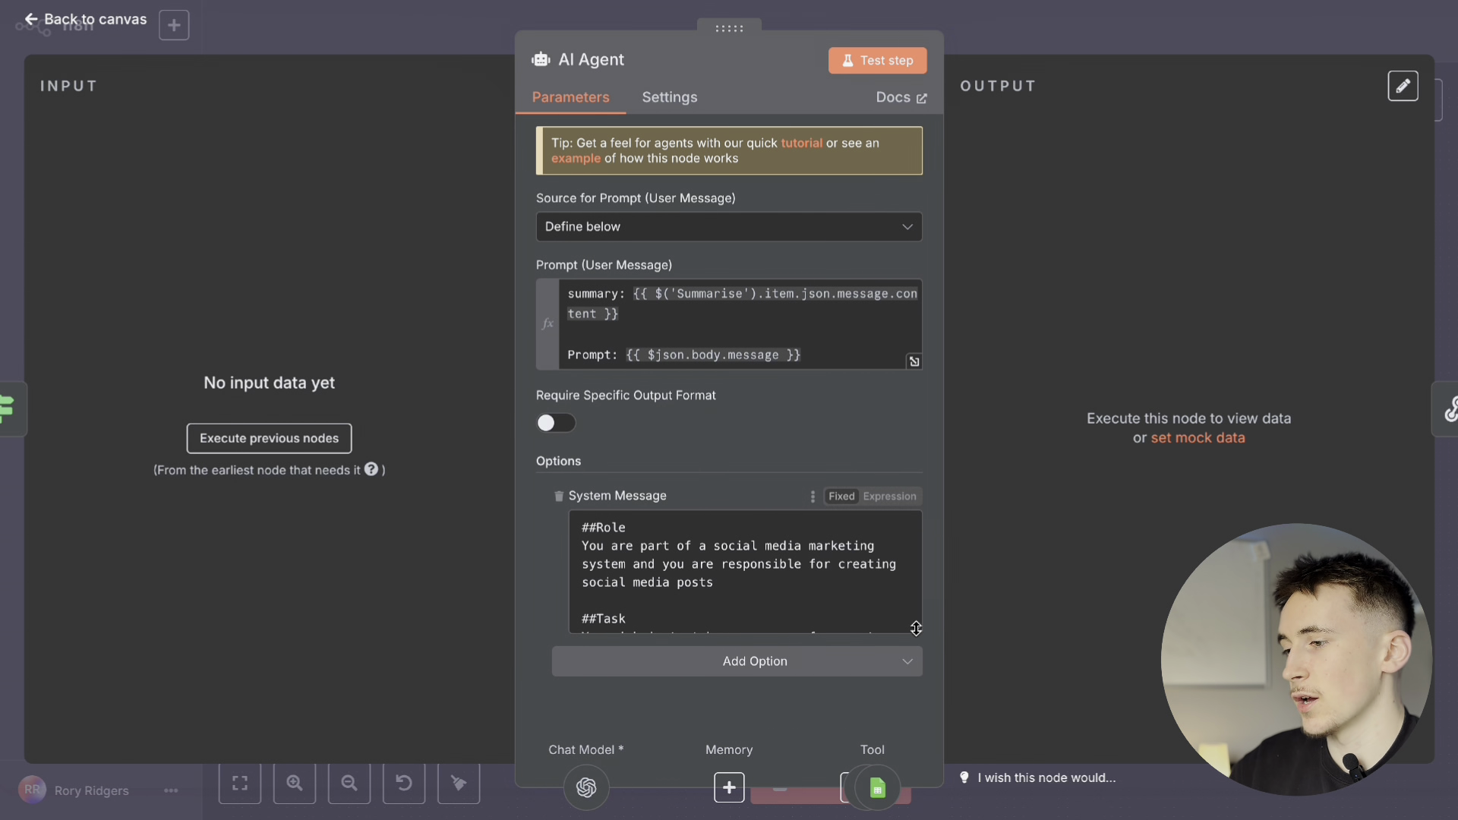
Step: Enlarge the AI Agent's System Message box, read its role and task instructions for creating social media posts, and close the node
left_click_drag(917, 630, 917, 744)
scroll(750, 355, "down", 1)
scroll(759, 486, "down", 1)
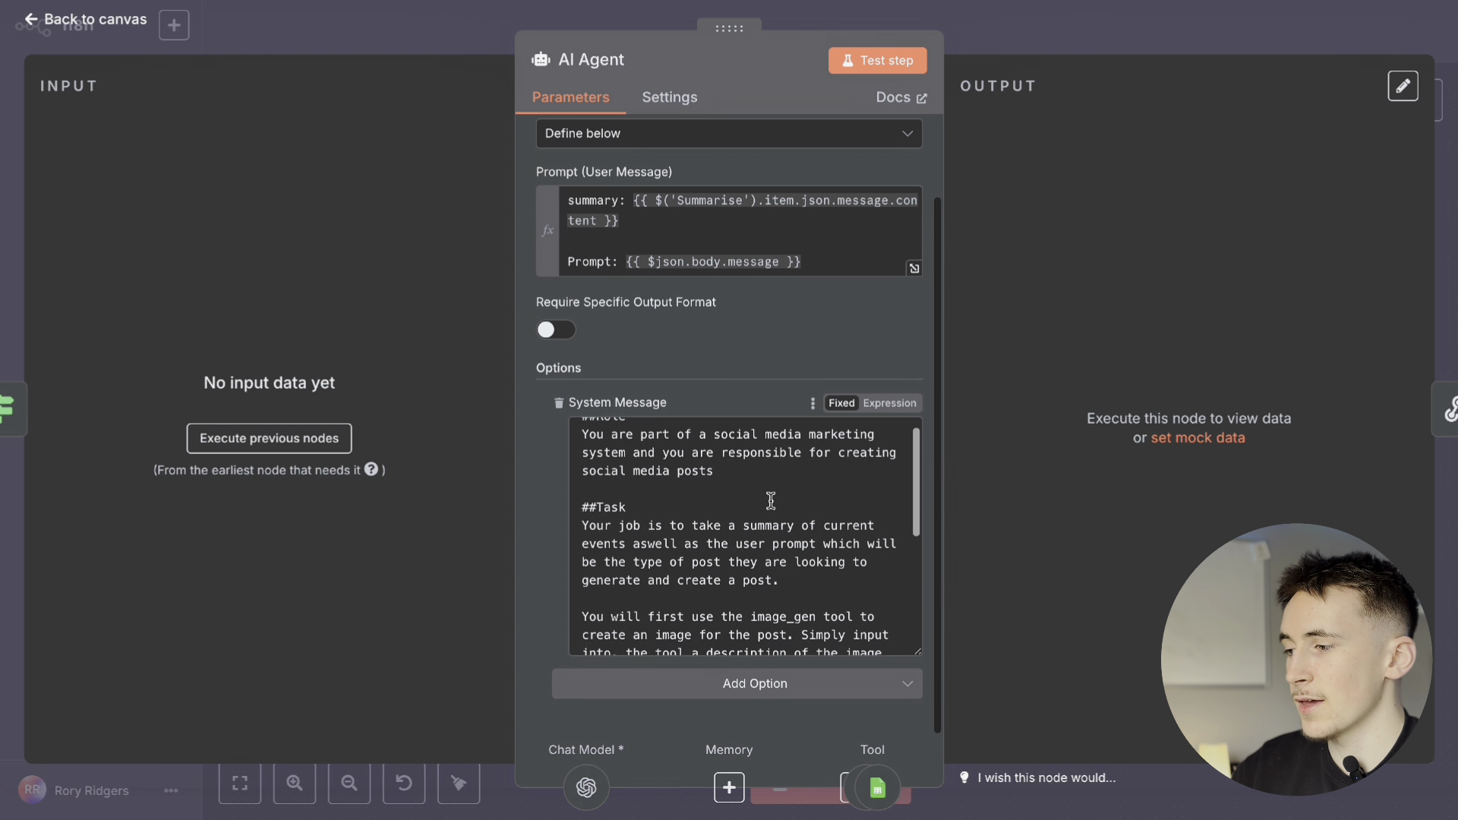
scroll(759, 471, "up", 1)
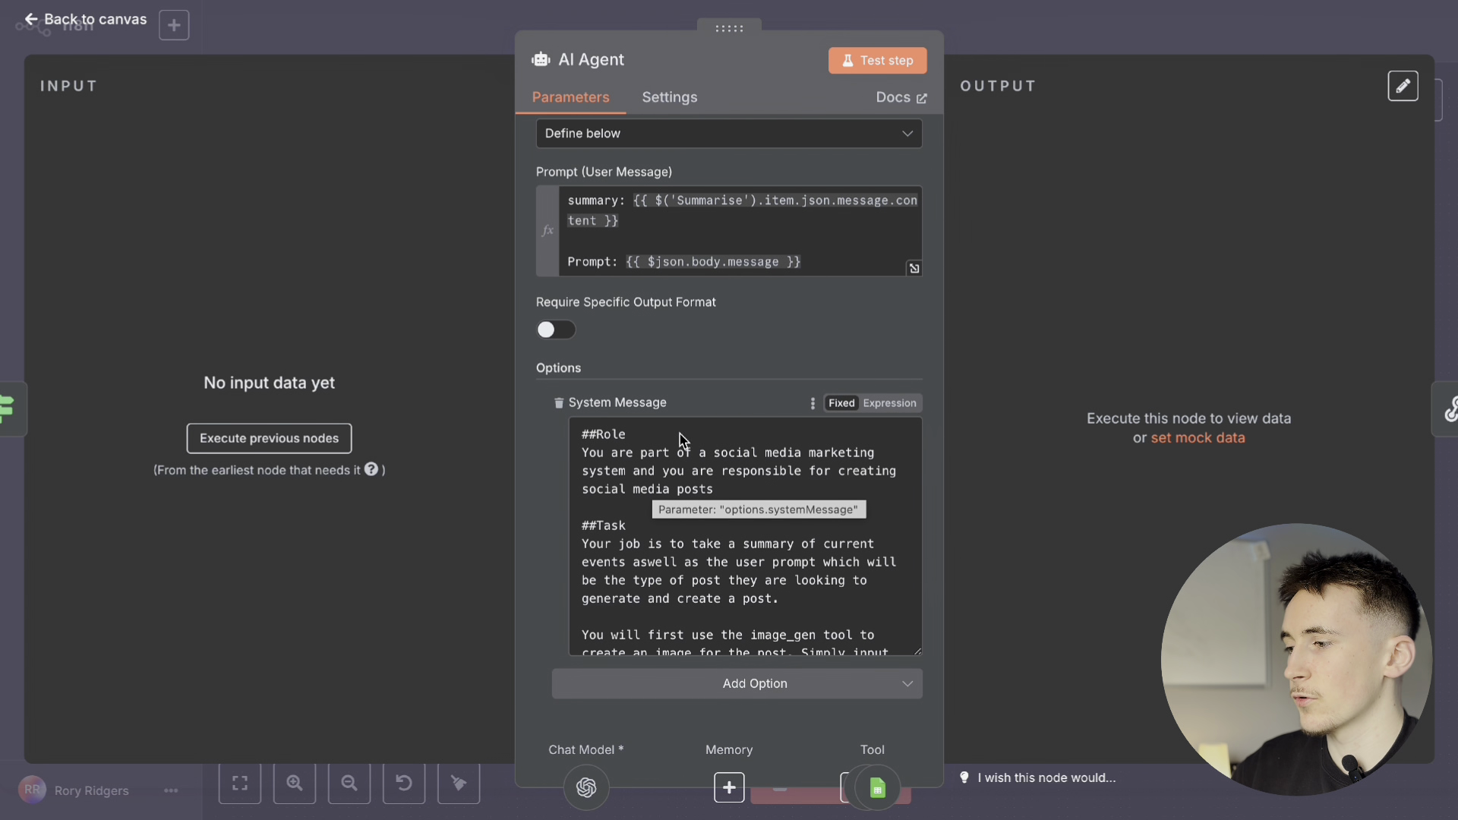
scroll(680, 435, "down", 2)
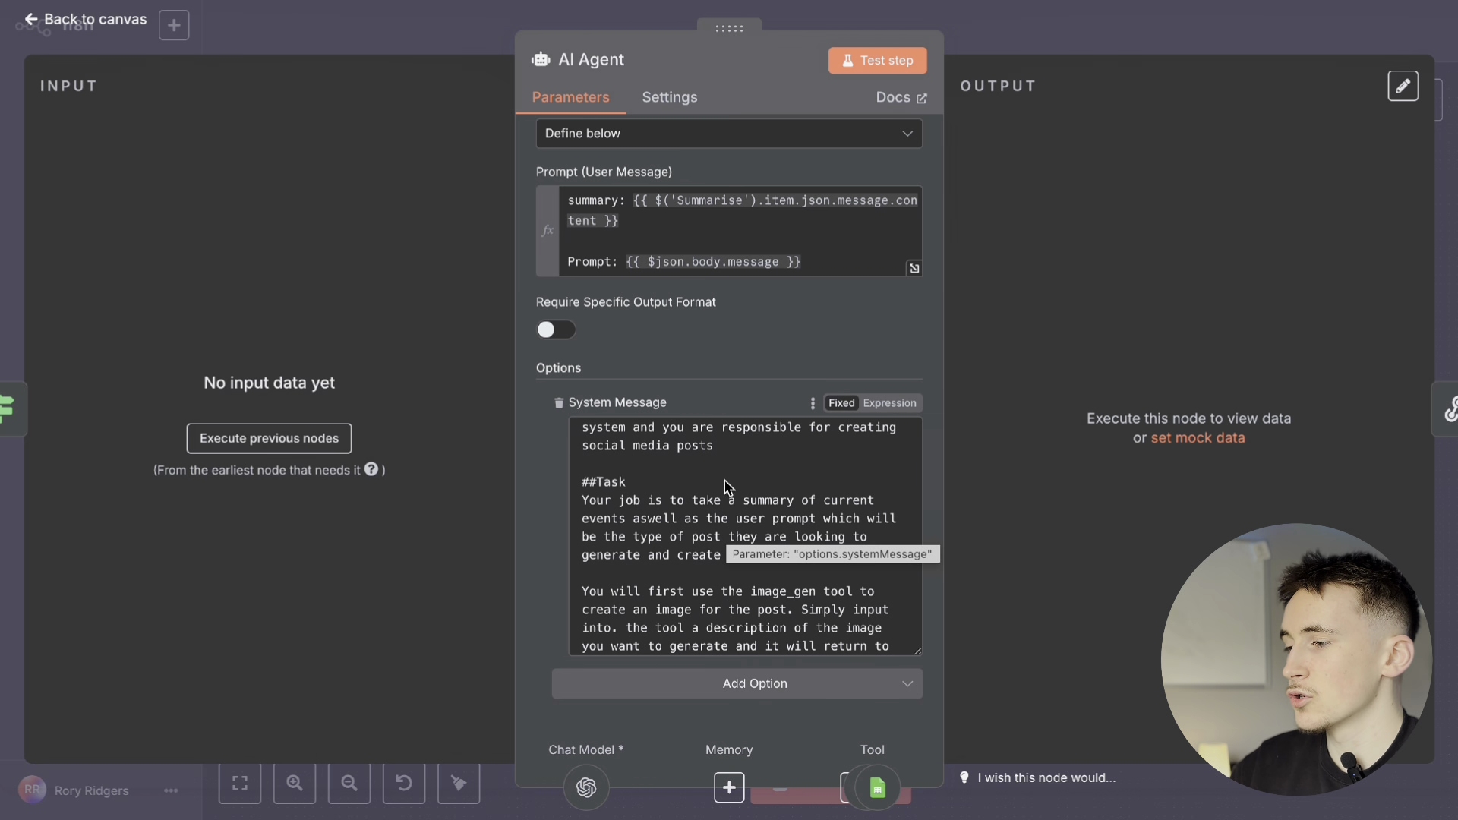
scroll(751, 505, "down", 1)
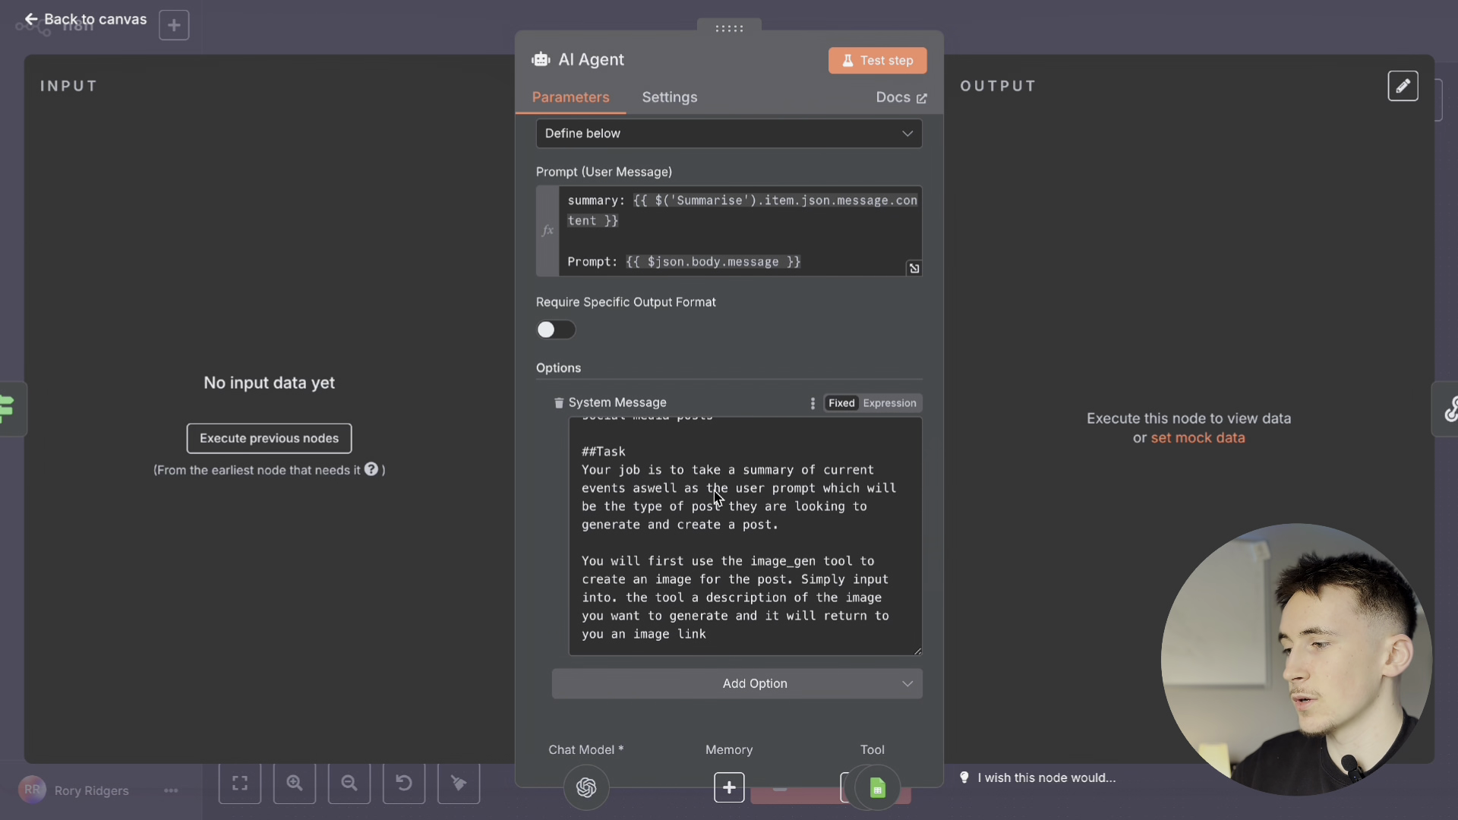
left_click(736, 580)
scroll(735, 512, "down", 3)
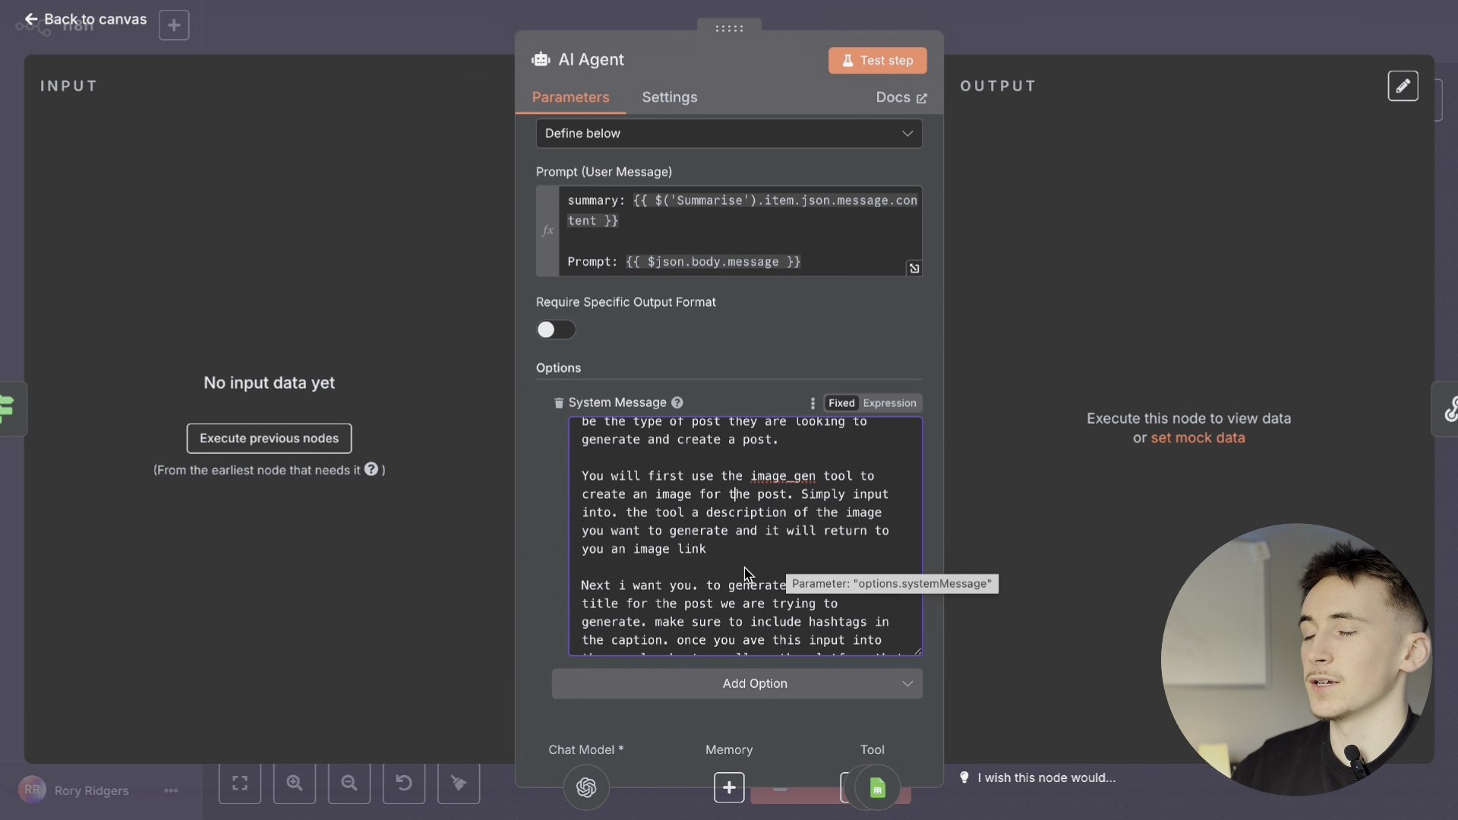
scroll(733, 454, "down", 3)
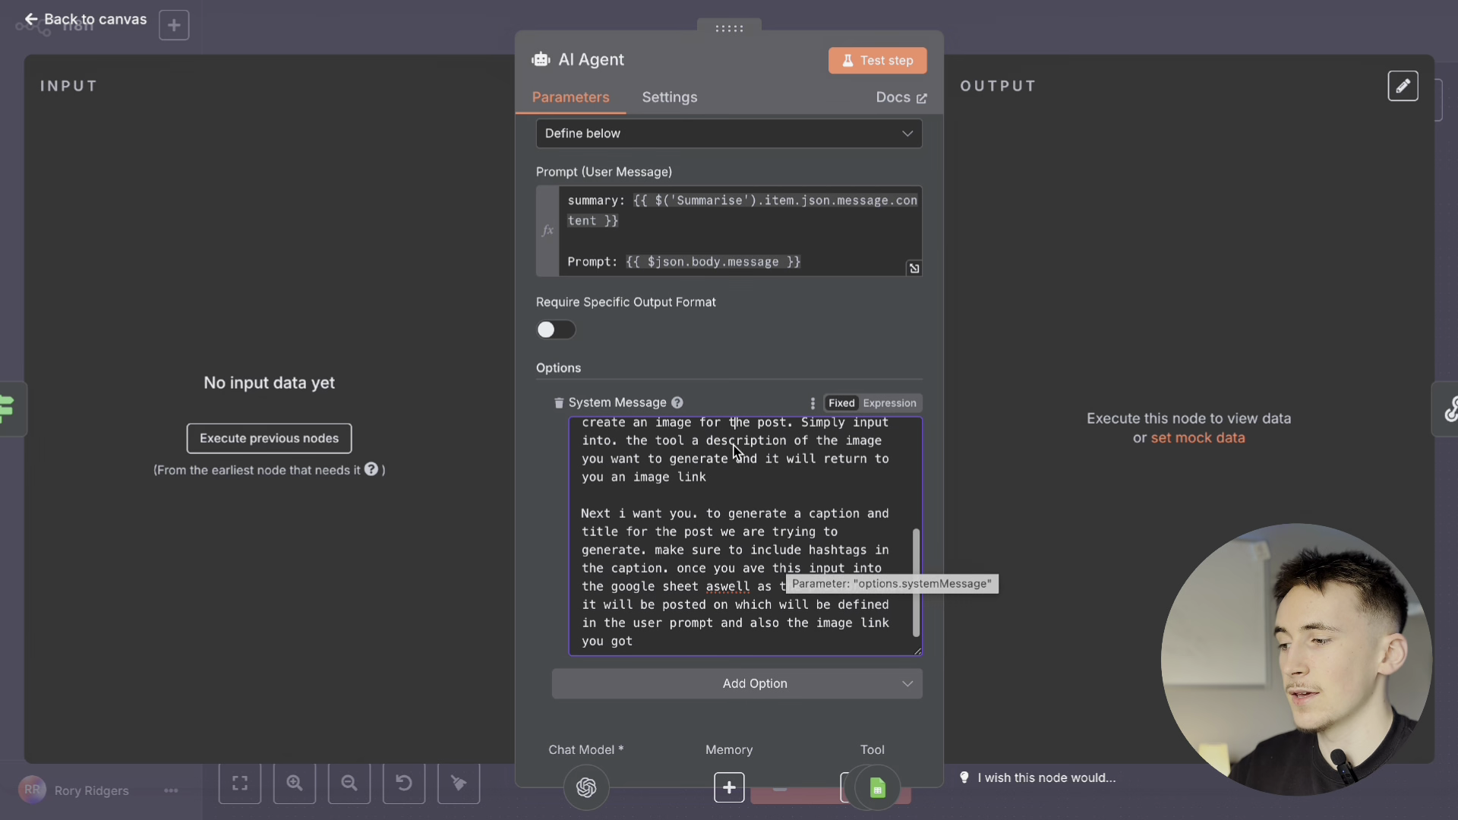
left_click(657, 552)
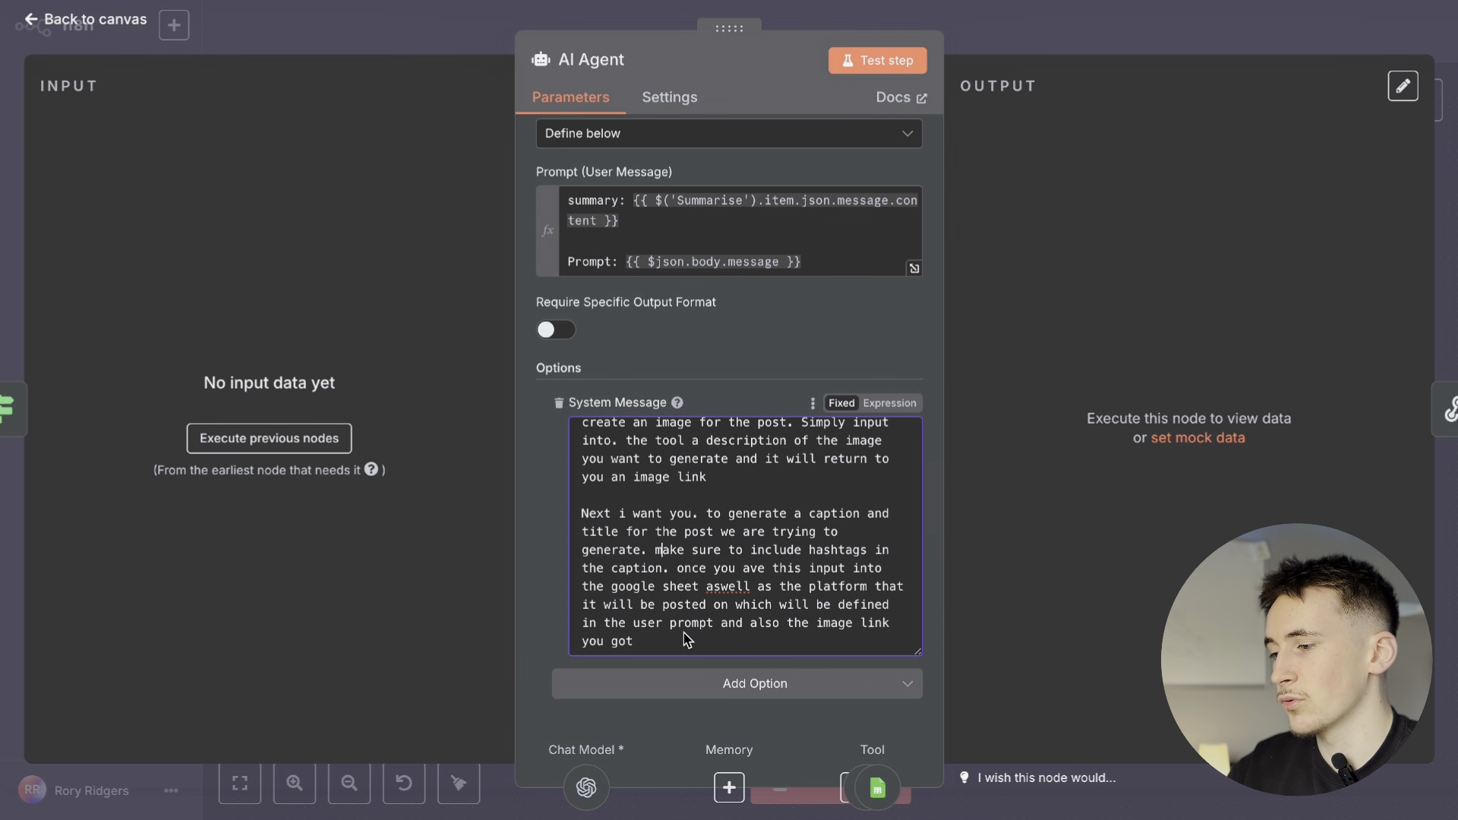
left_click(1060, 39)
Step: Review the column values the AI Agent's Google Sheets tool sends, including the {{ $now }} Date expression, and close the node
double_click(1105, 552)
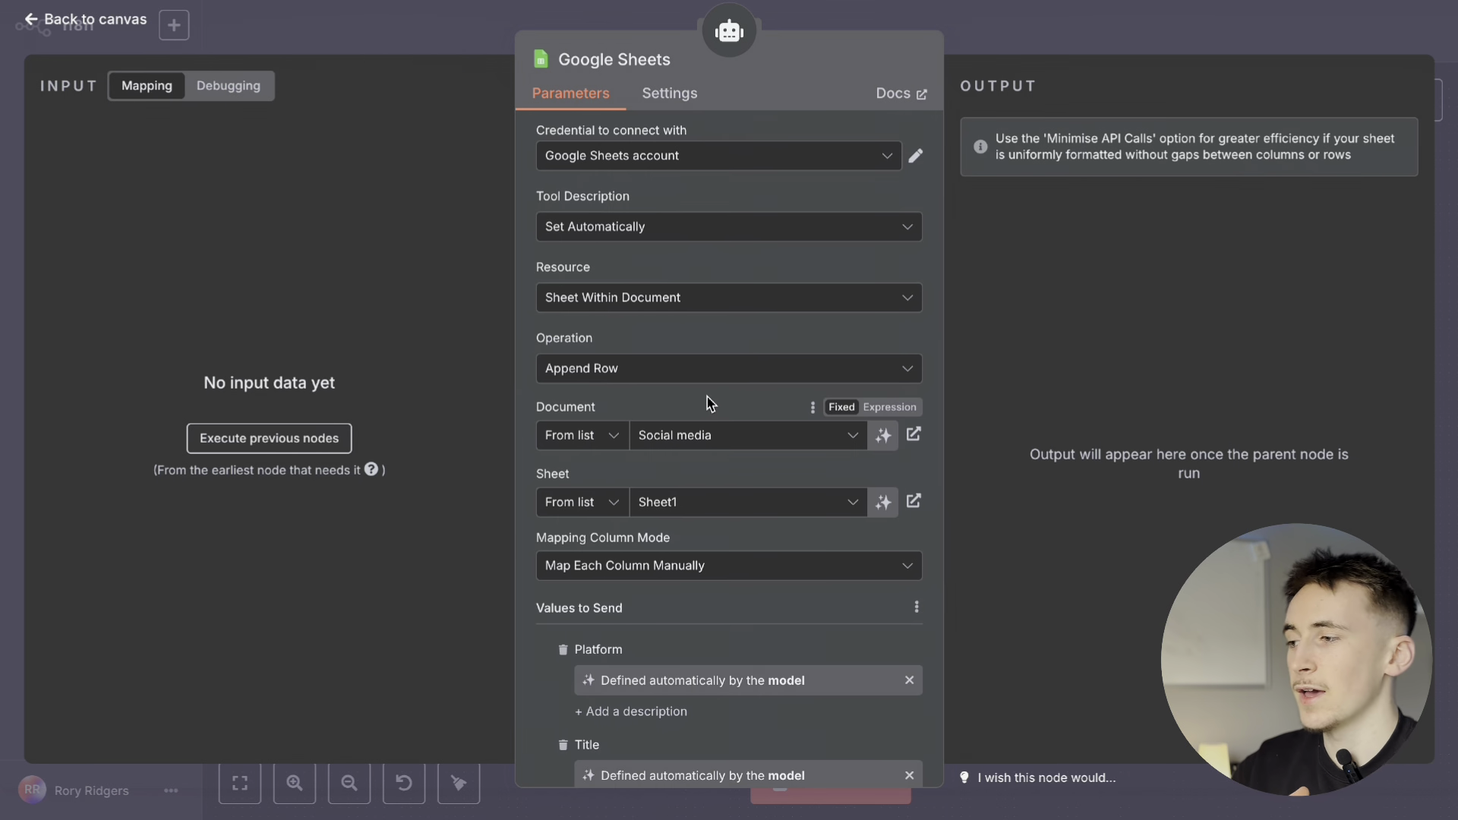
scroll(706, 400, "down", 5)
scroll(733, 408, "down", 1)
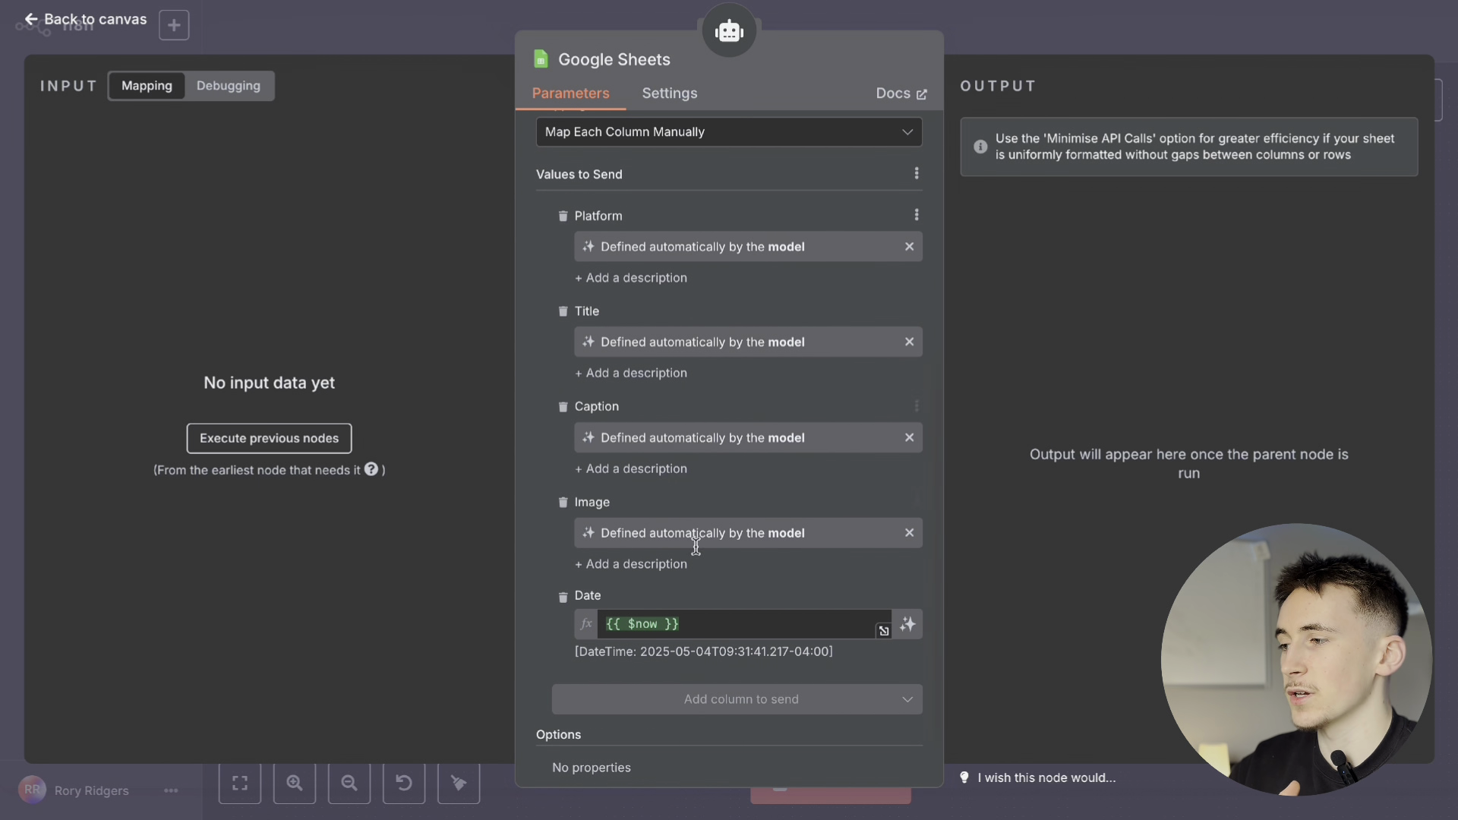
left_click(742, 616)
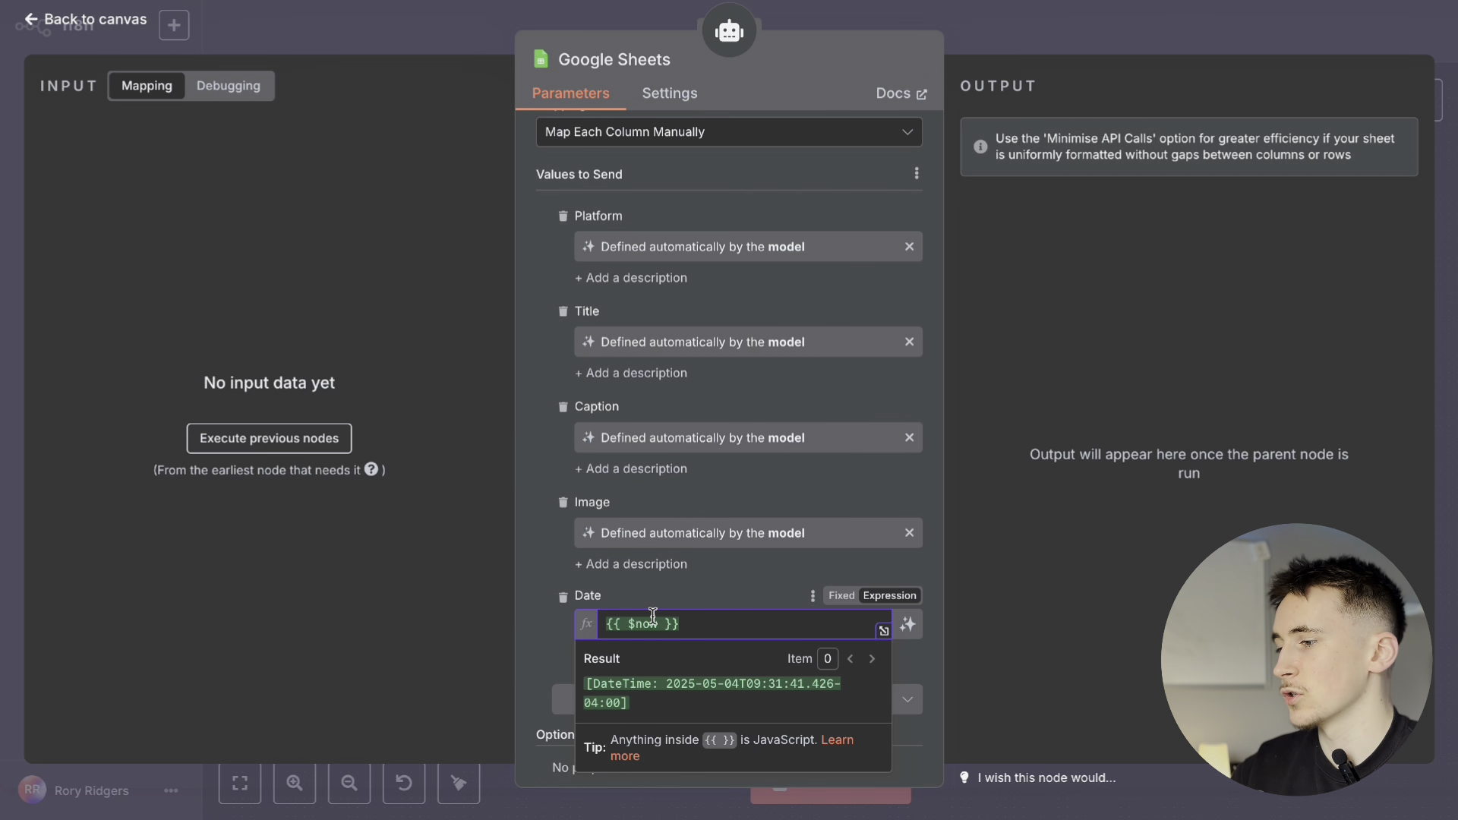
key("Escape")
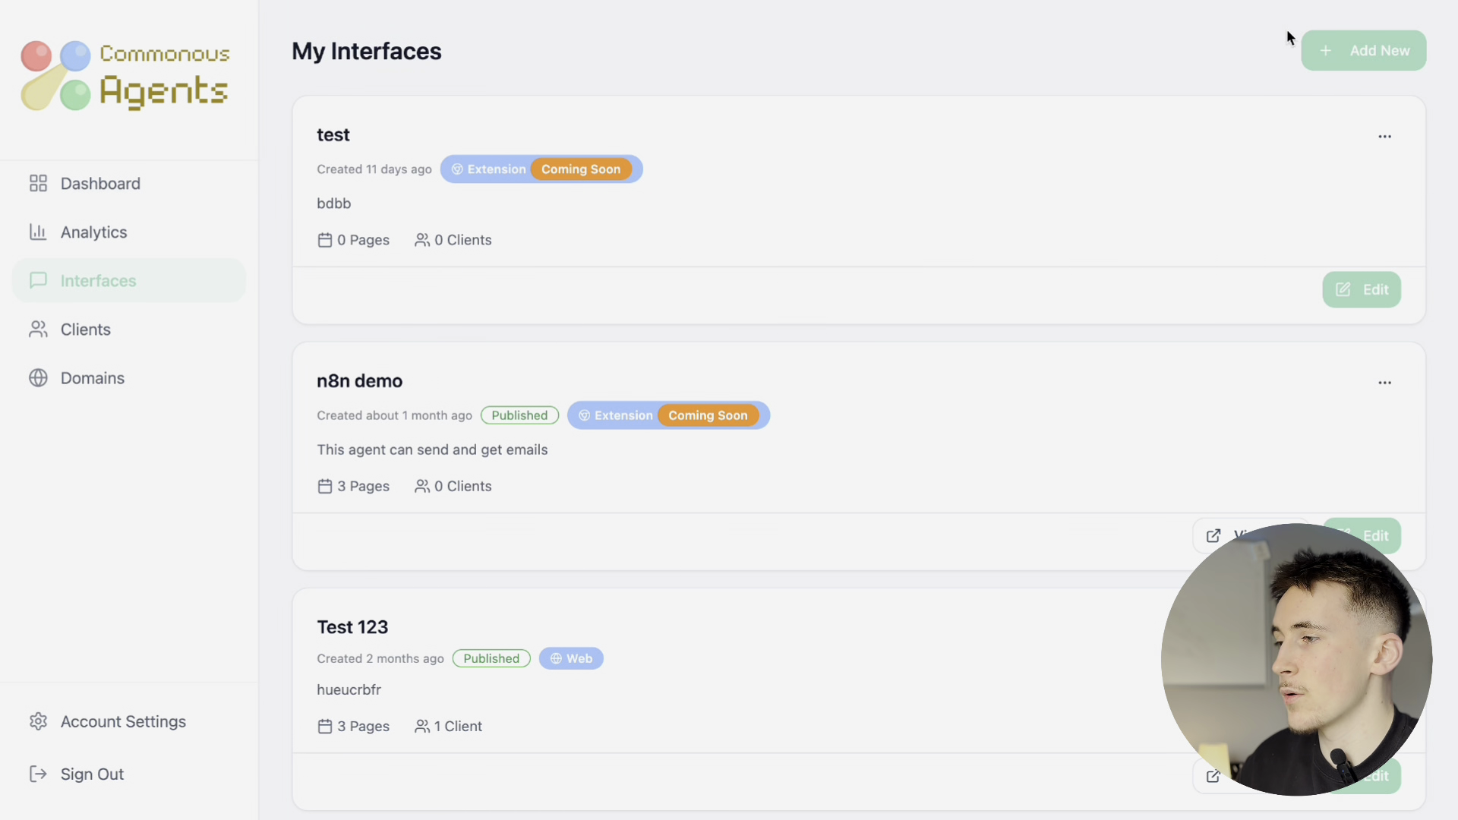
Step: Add a new interface named "N8n Marketing agent" with the description "does our marketing"
left_click(1359, 50)
left_click(604, 410)
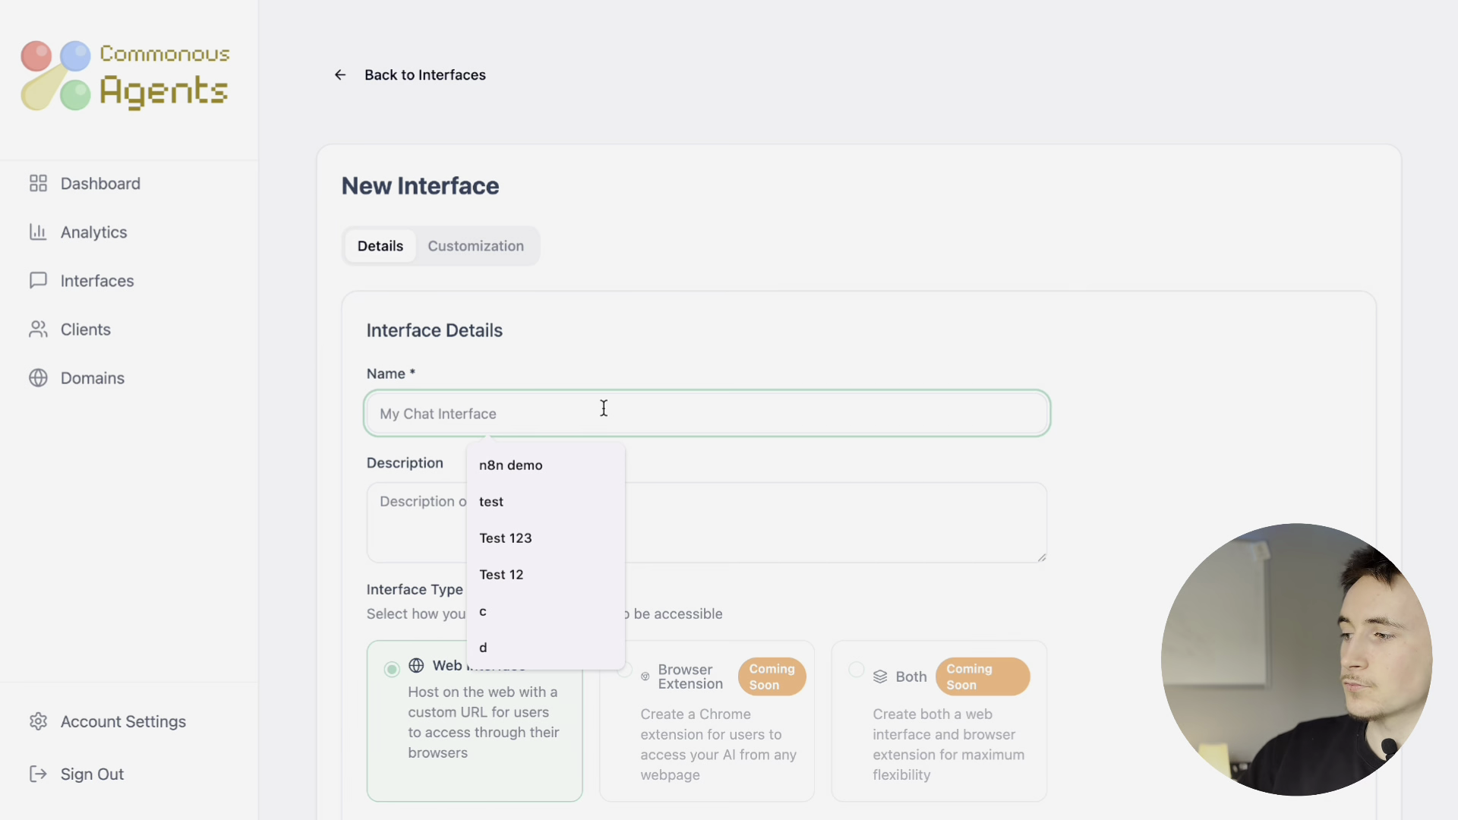
type("N8n ")
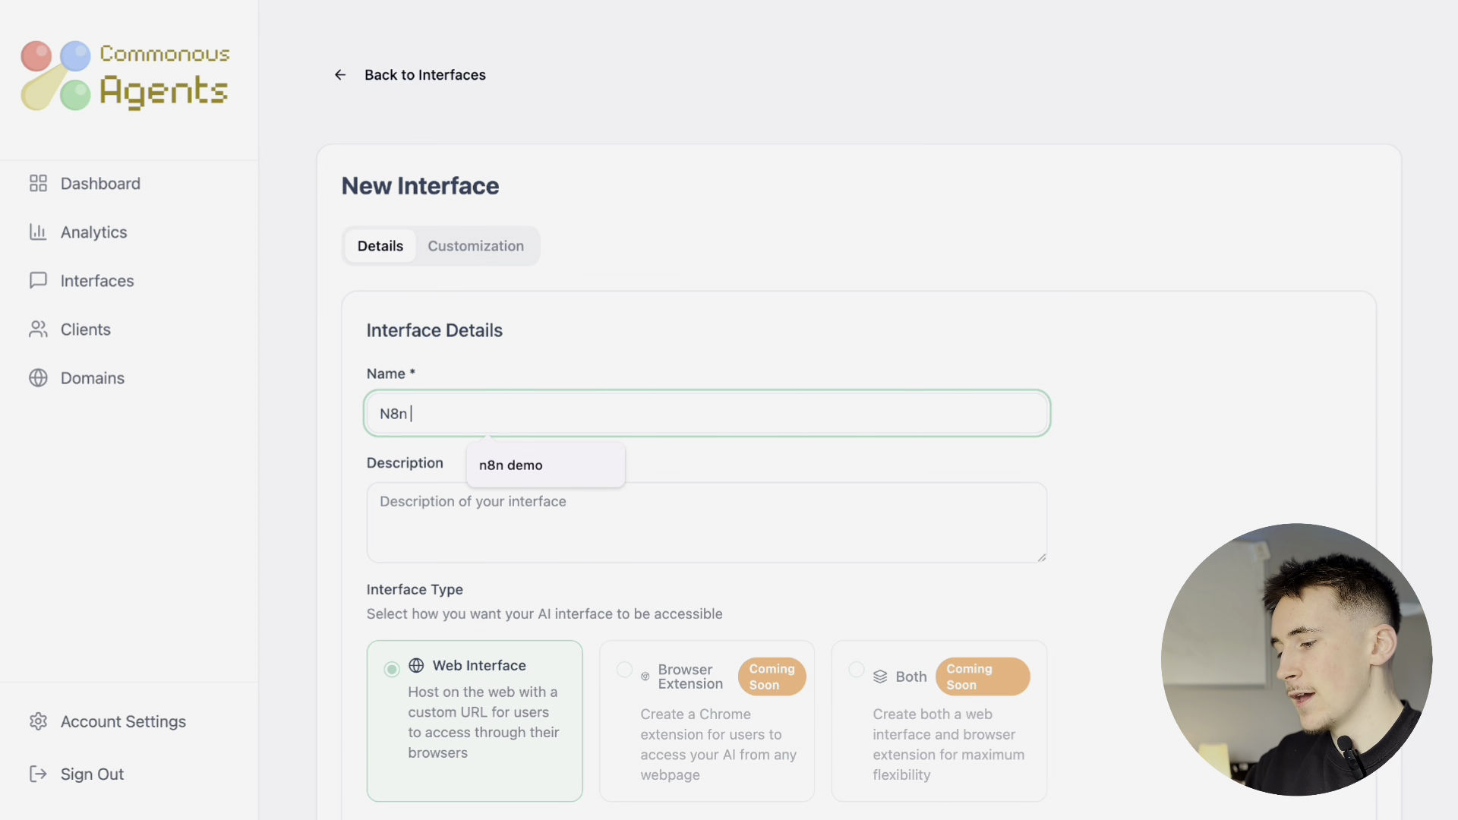
type("Makreting agent")
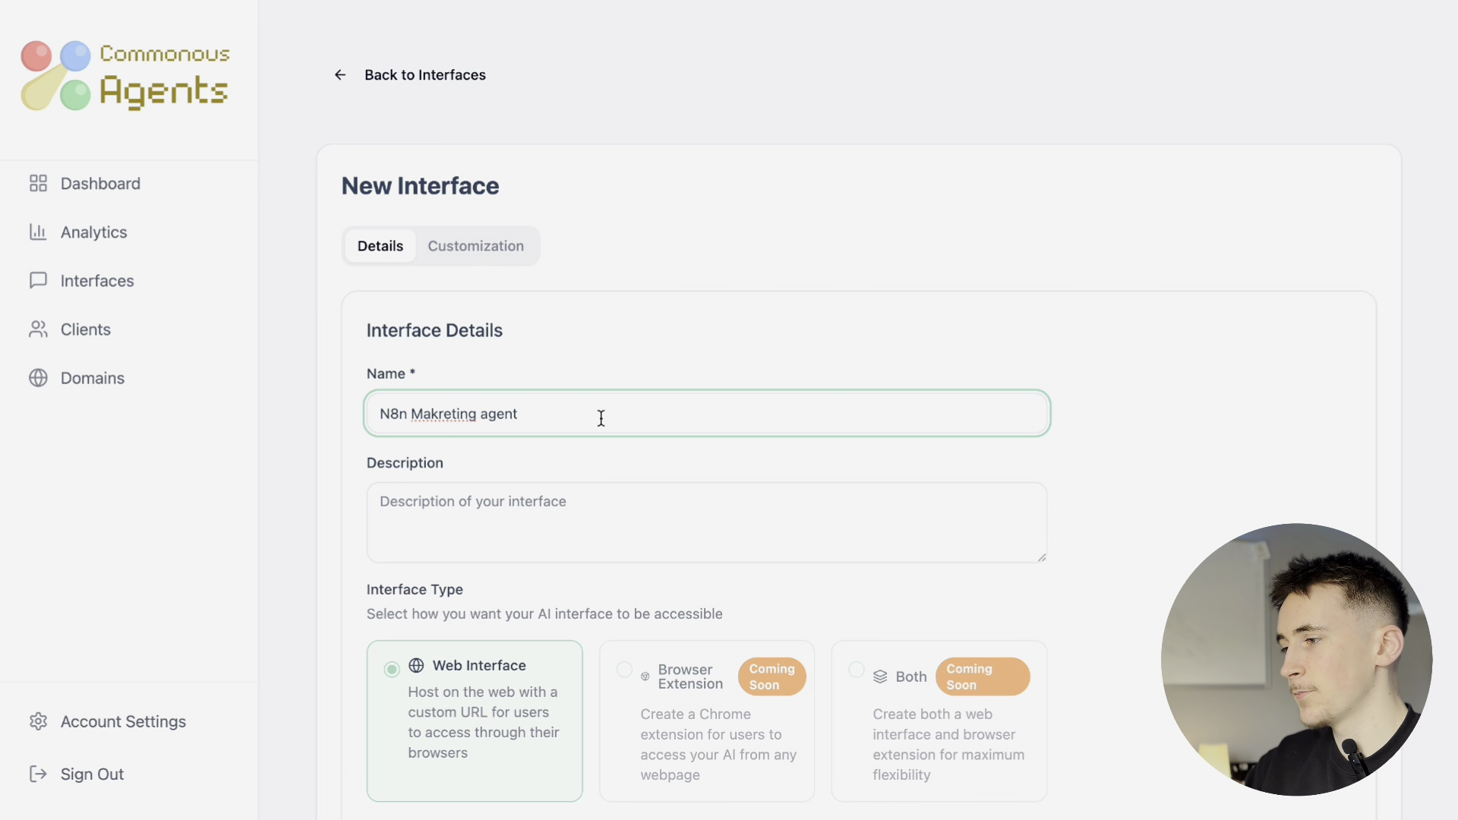
key("Tab")
type("does")
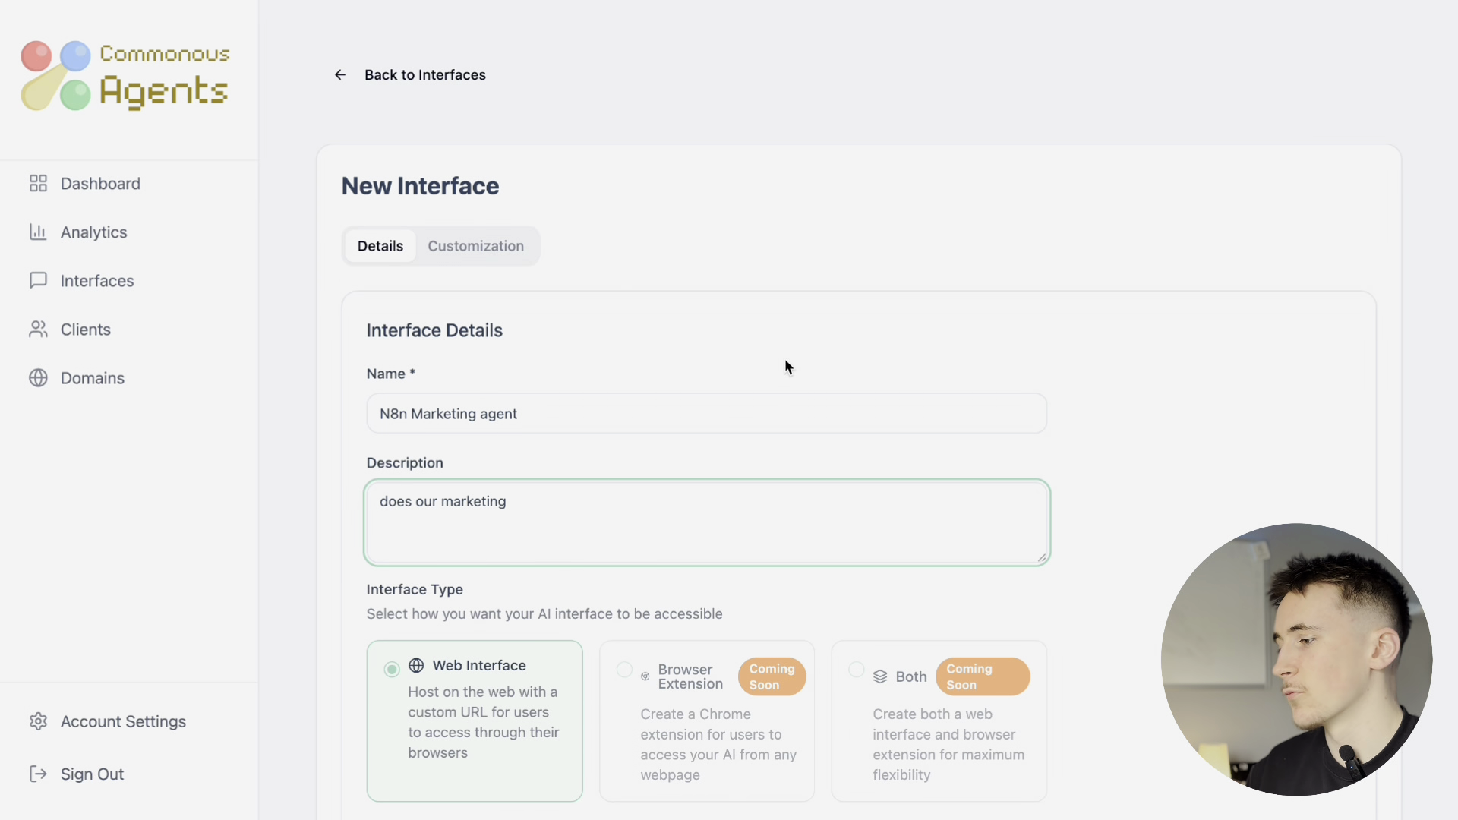
Step: Open the interface's custom webhook URL entry and copy the test URL from the Webhook node in n8n's Marketing Agent workflow
scroll(785, 366, "down", 5)
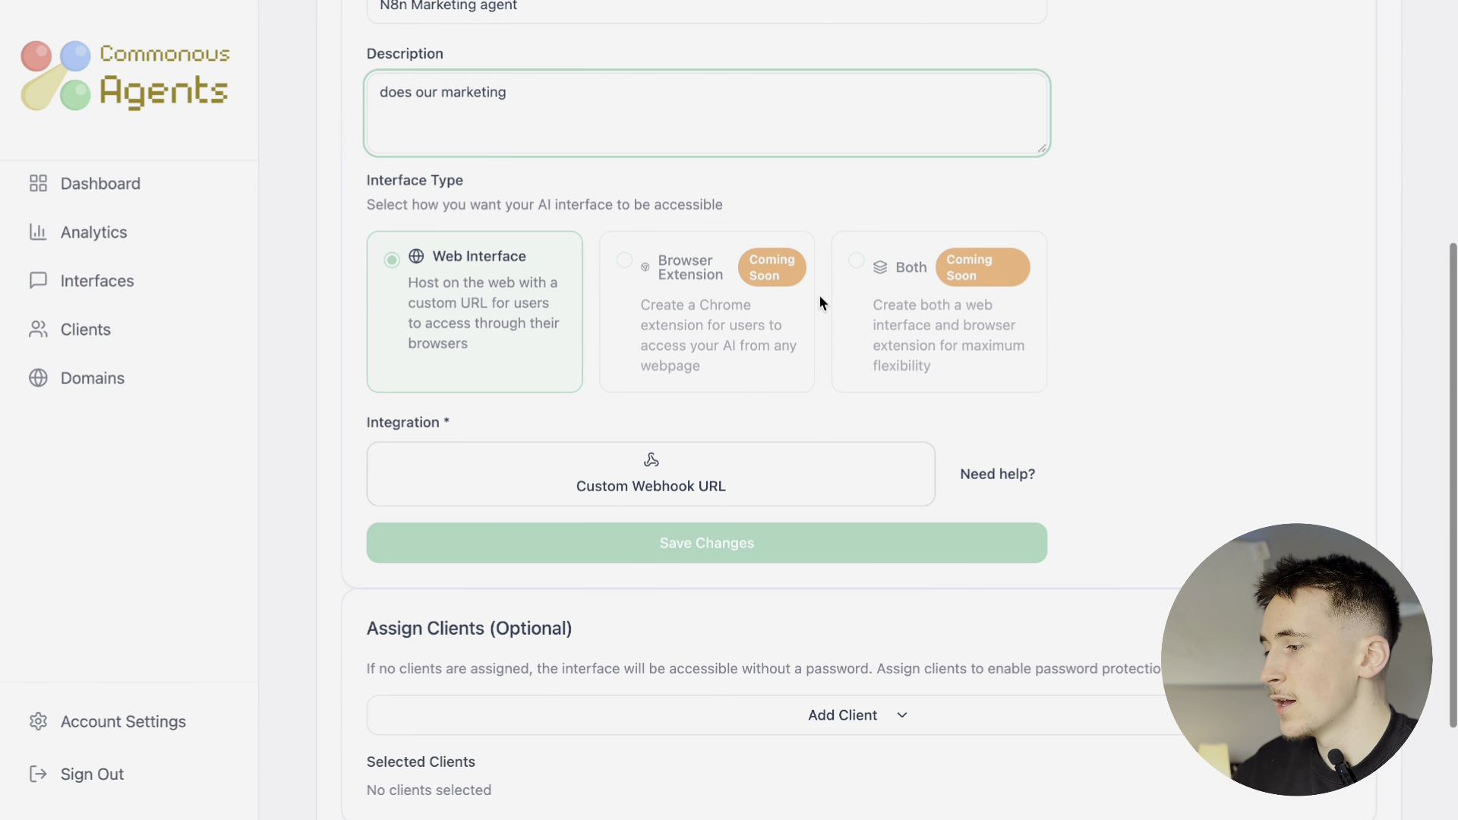
left_click(657, 455)
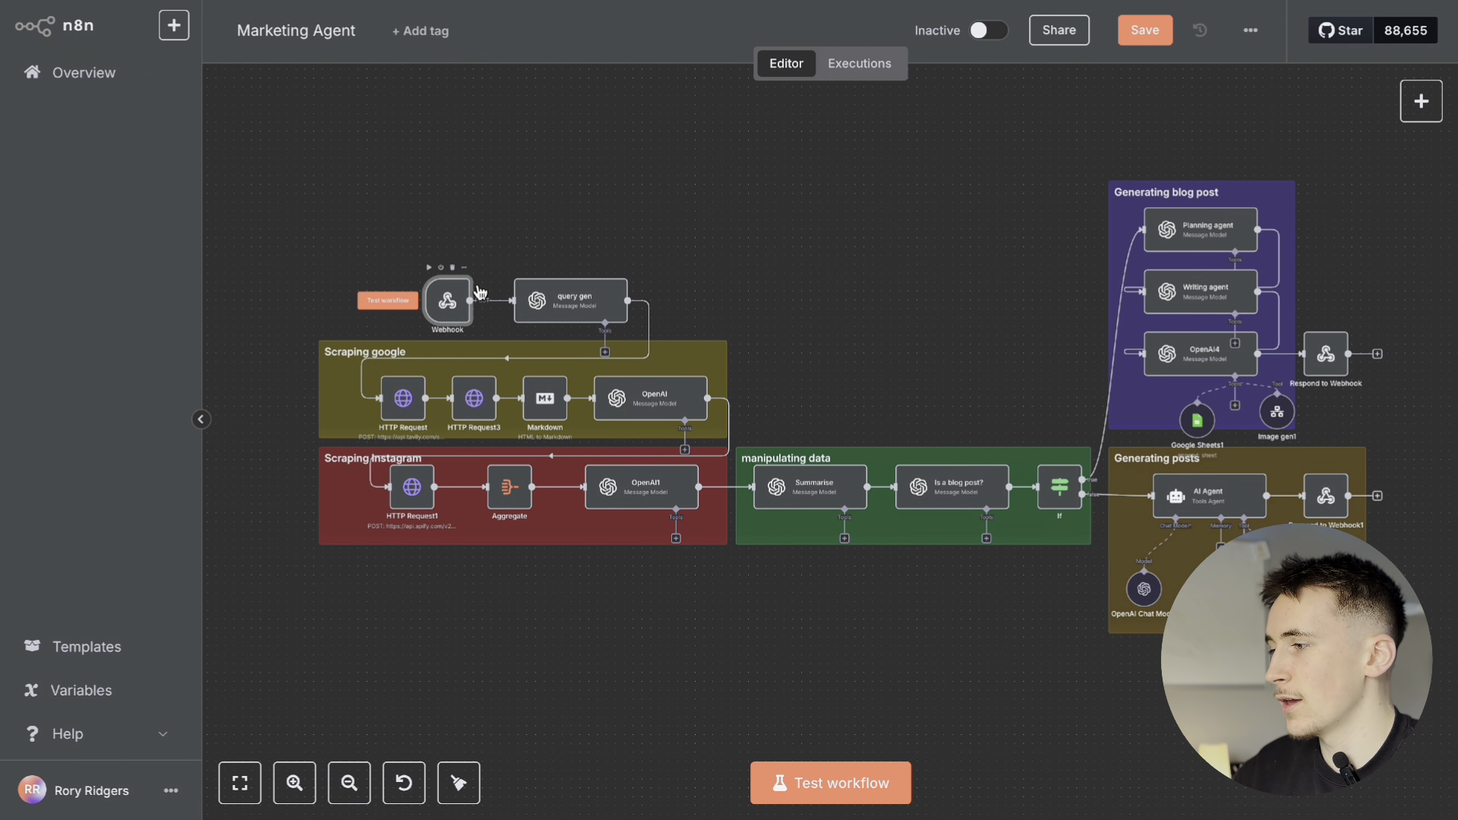
double_click(443, 304)
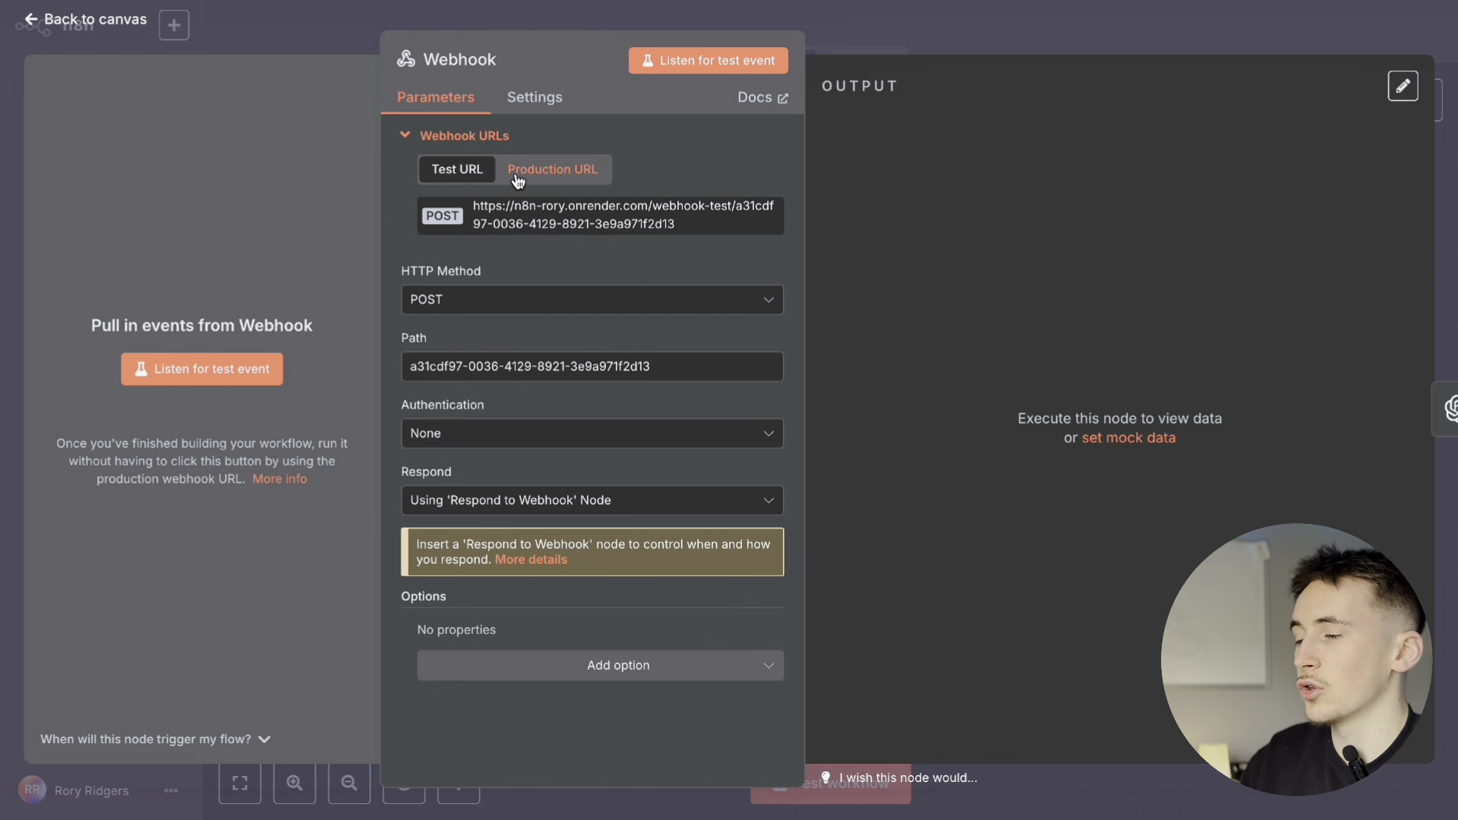
left_click(523, 222)
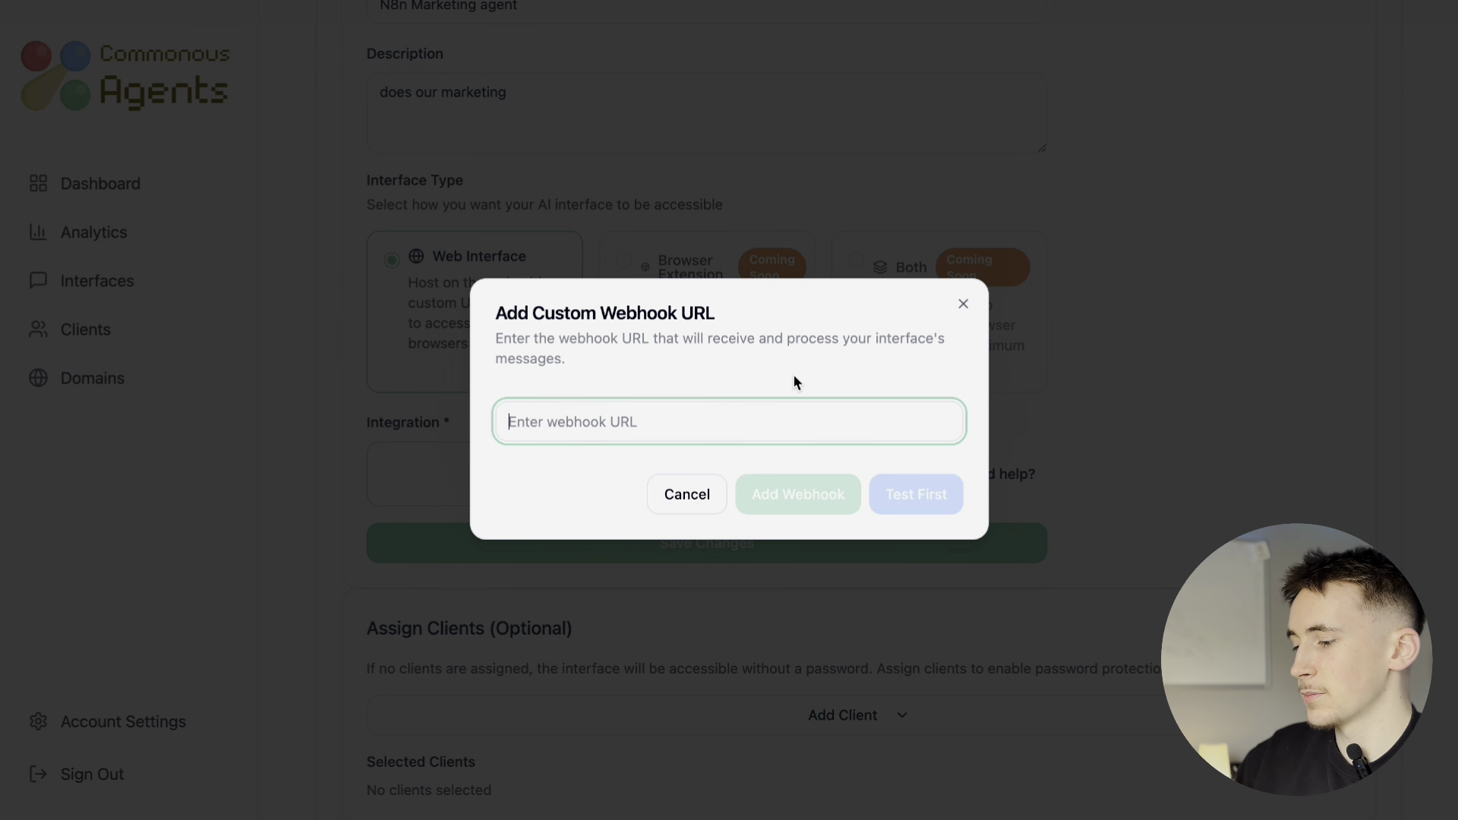
Step: Enter the copied test URL as the interface's custom webhook, listen for a test event in n8n's Webhook node, and close the node
key("ctrl+v")
left_click(787, 497)
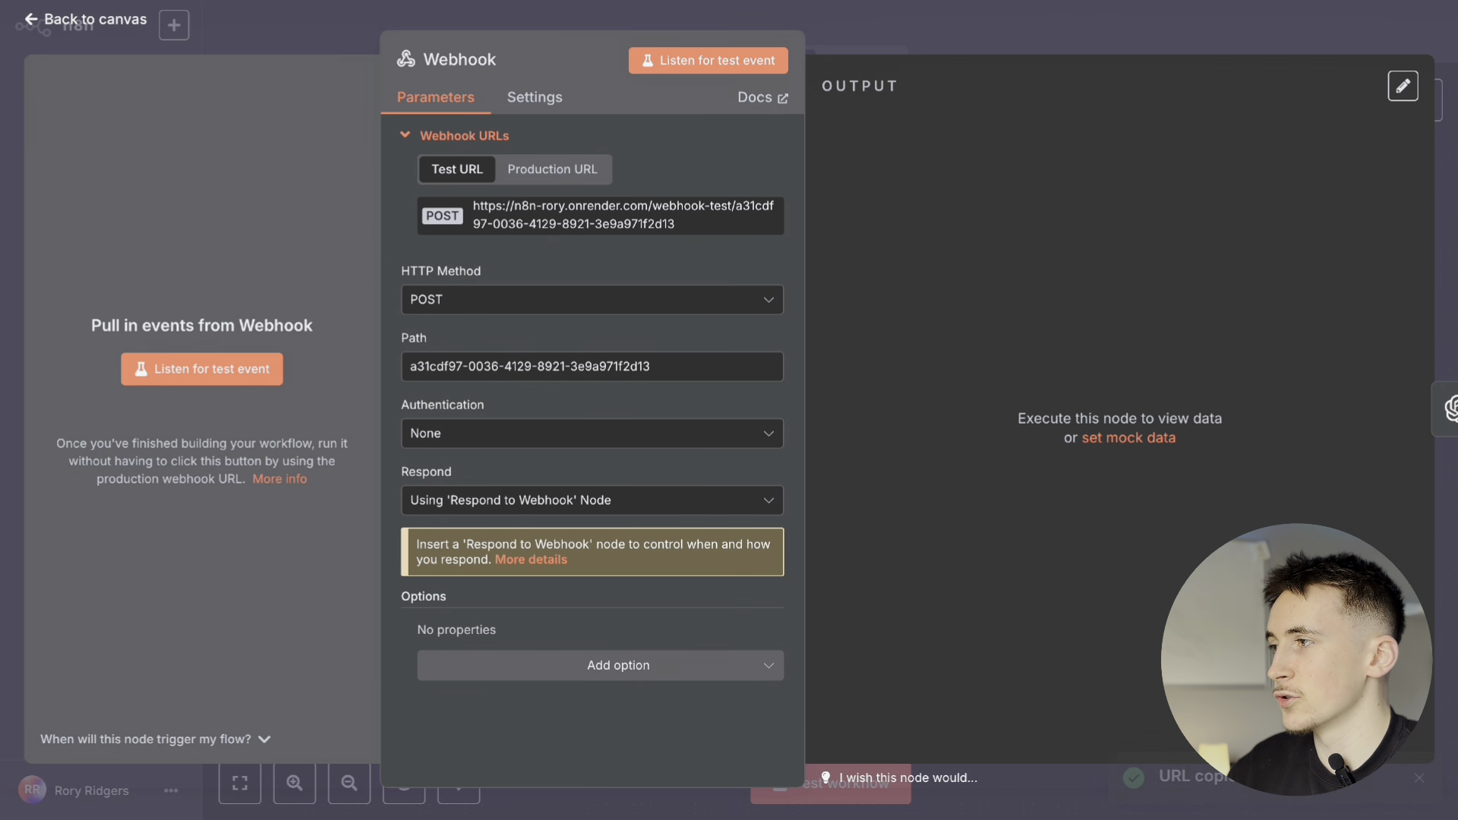
left_click(699, 77)
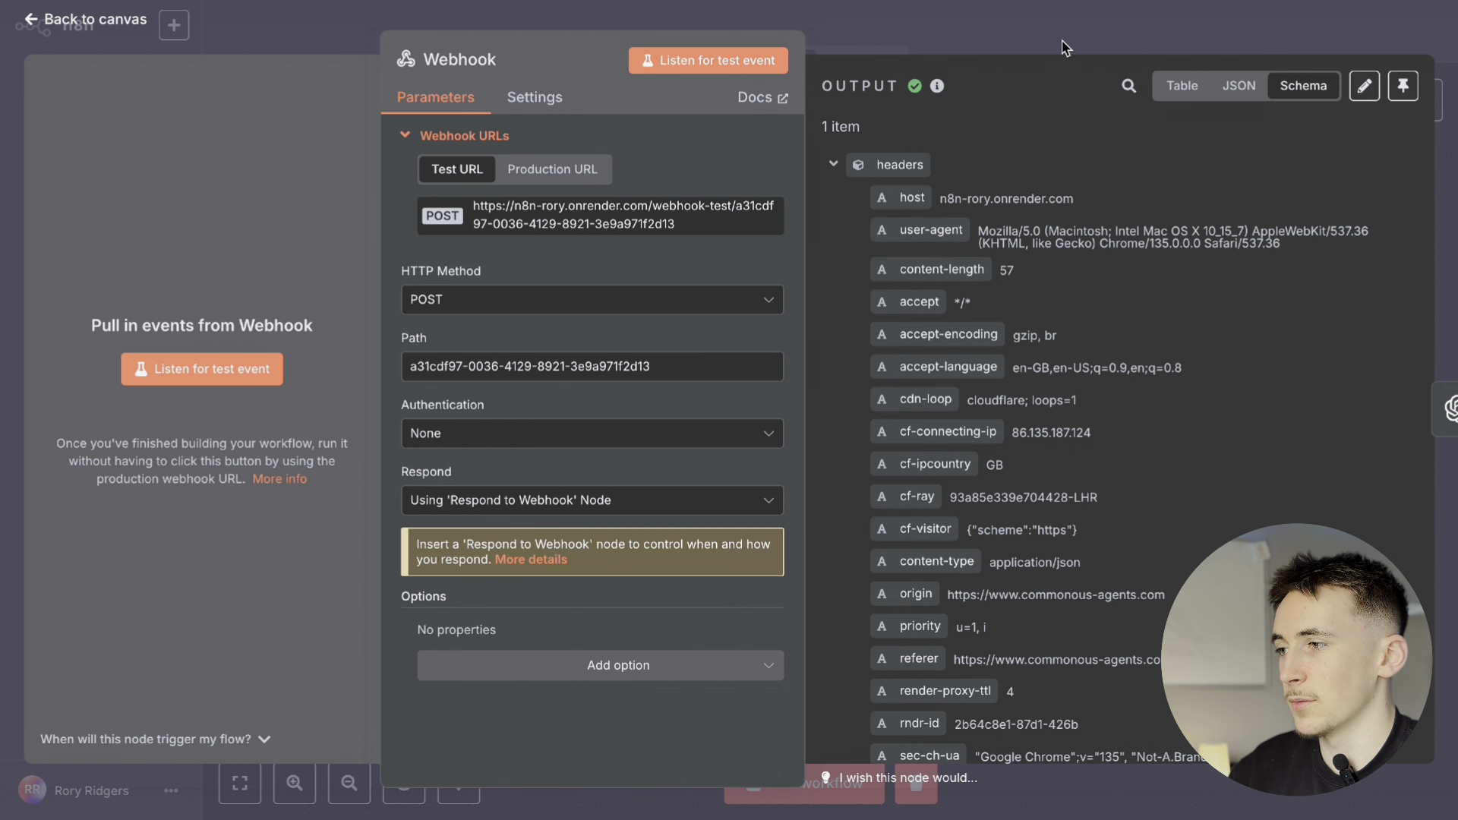
left_click(937, 28)
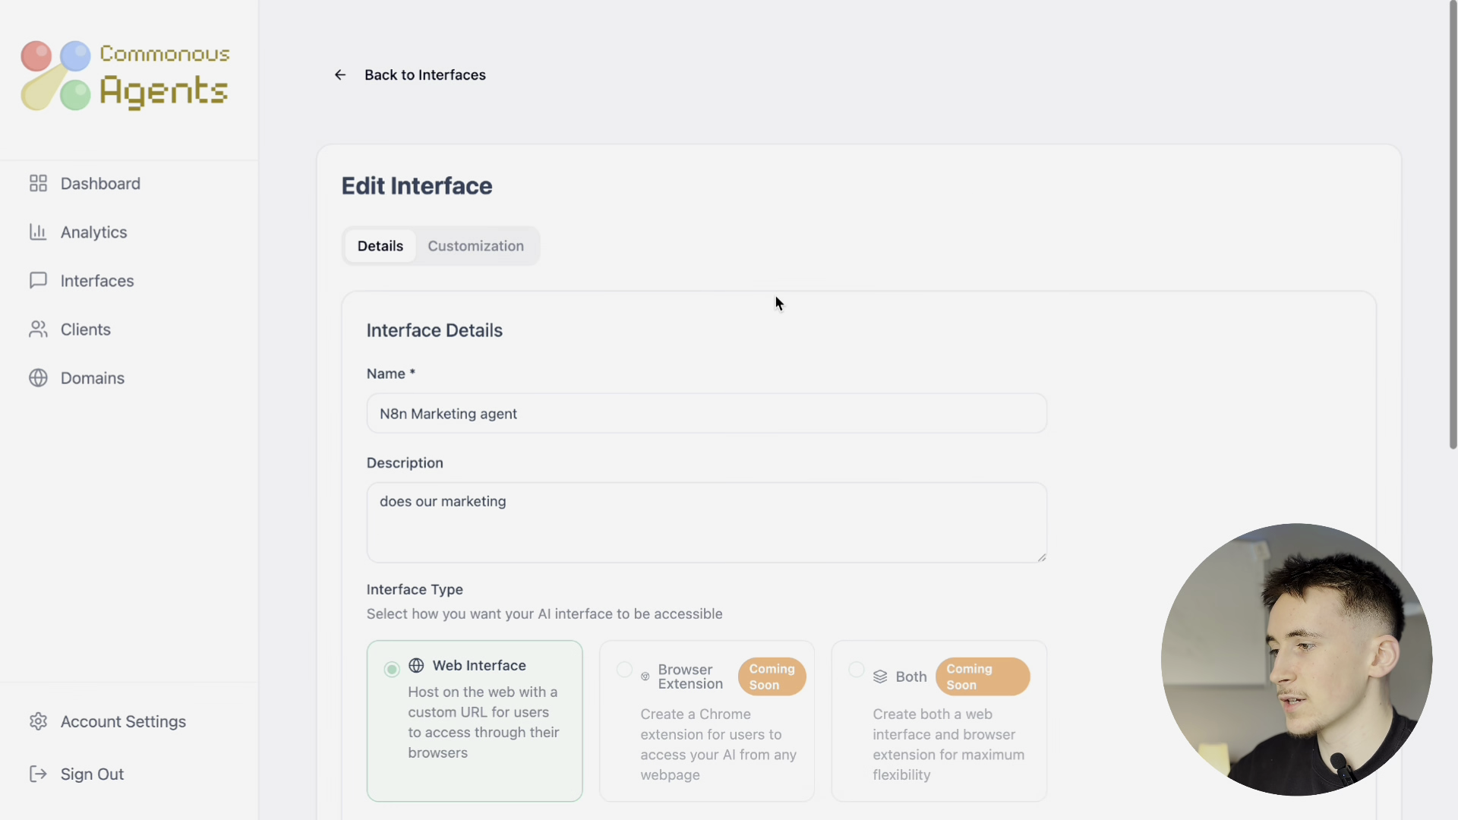
Step: Open the interface's Customization settings and look over the live preview and the appearance color options
left_click(459, 250)
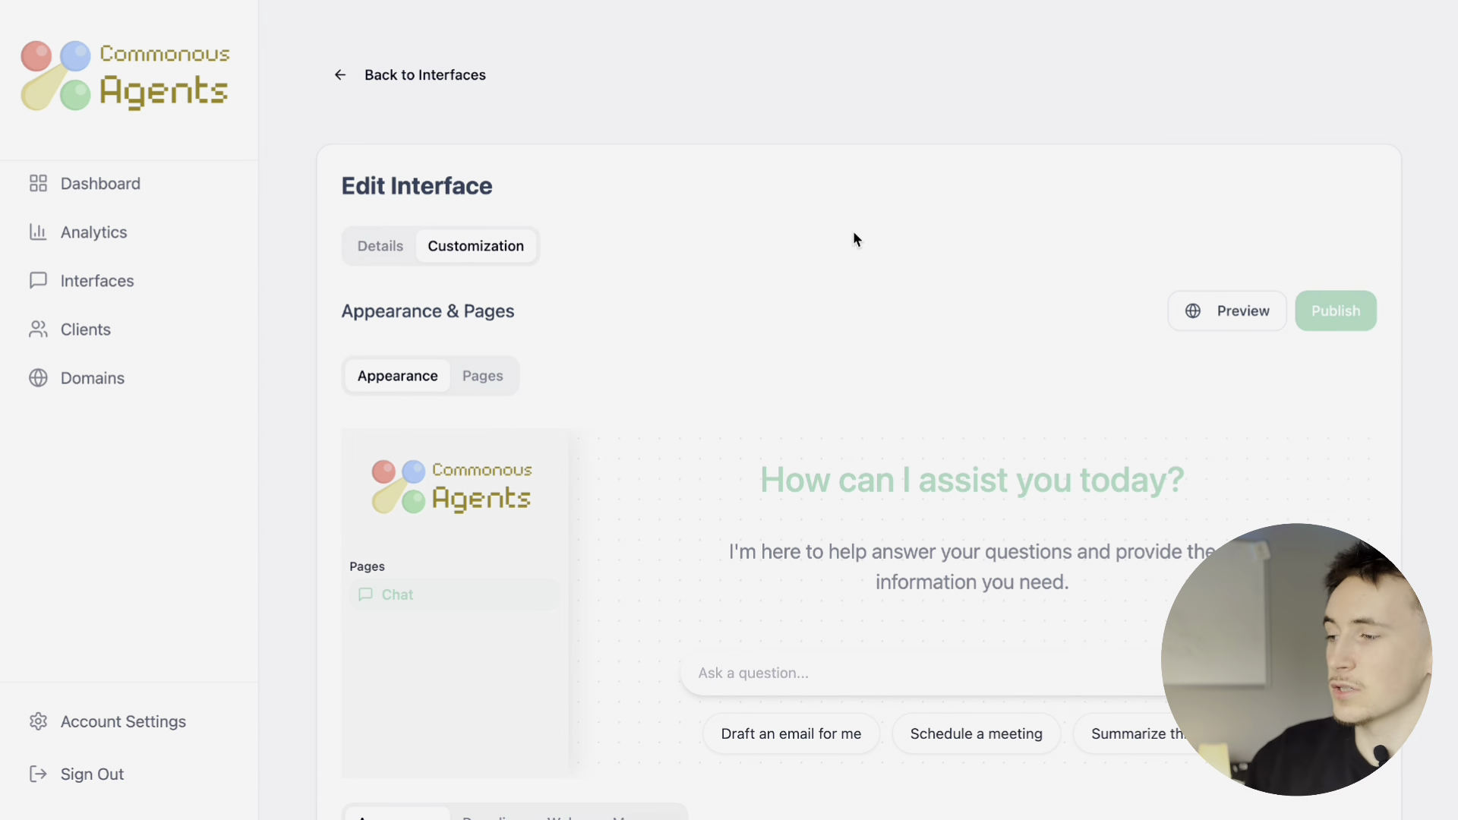
scroll(835, 251, "down", 3)
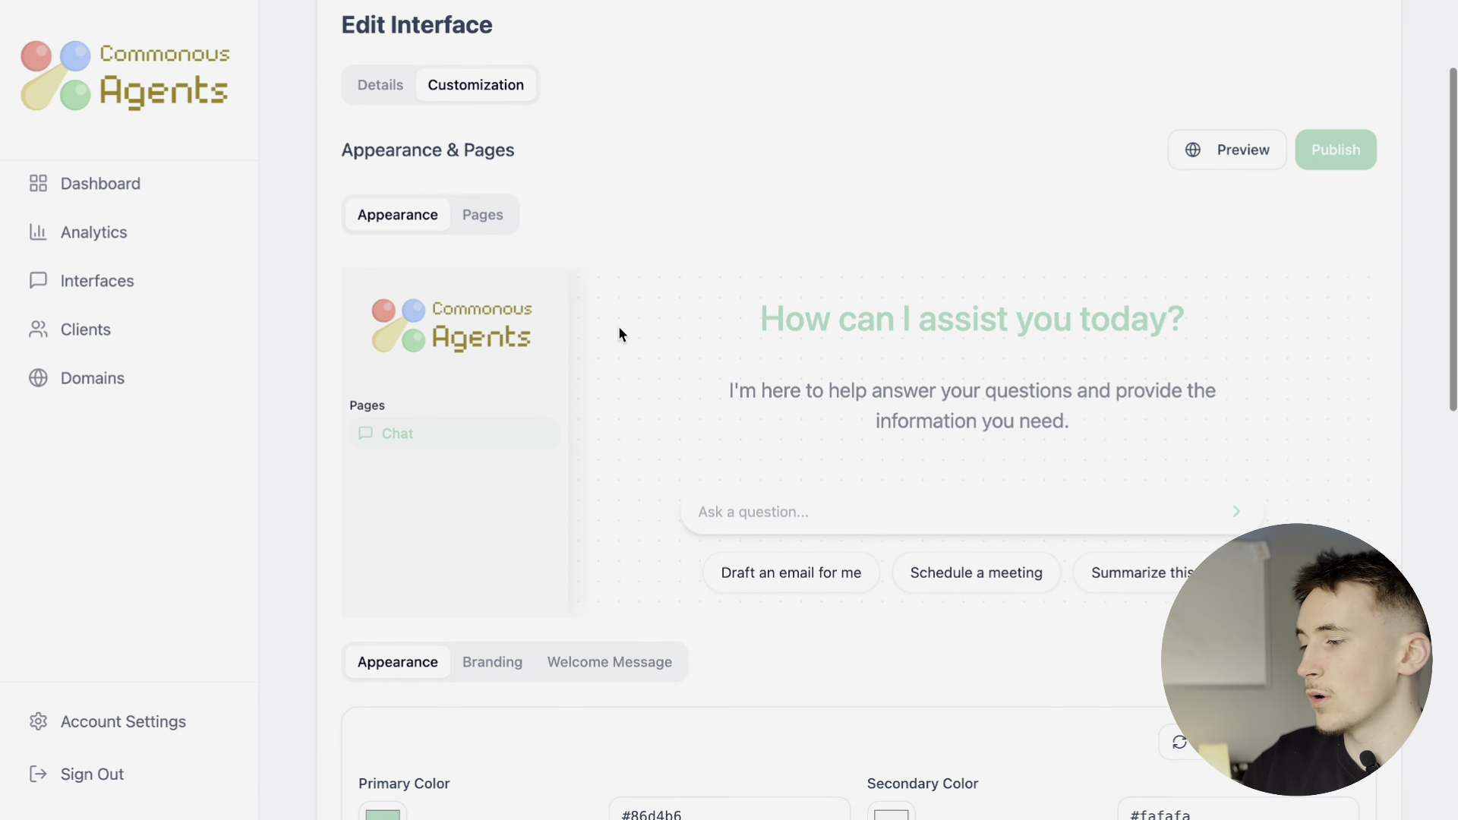
scroll(619, 328, "down", 2)
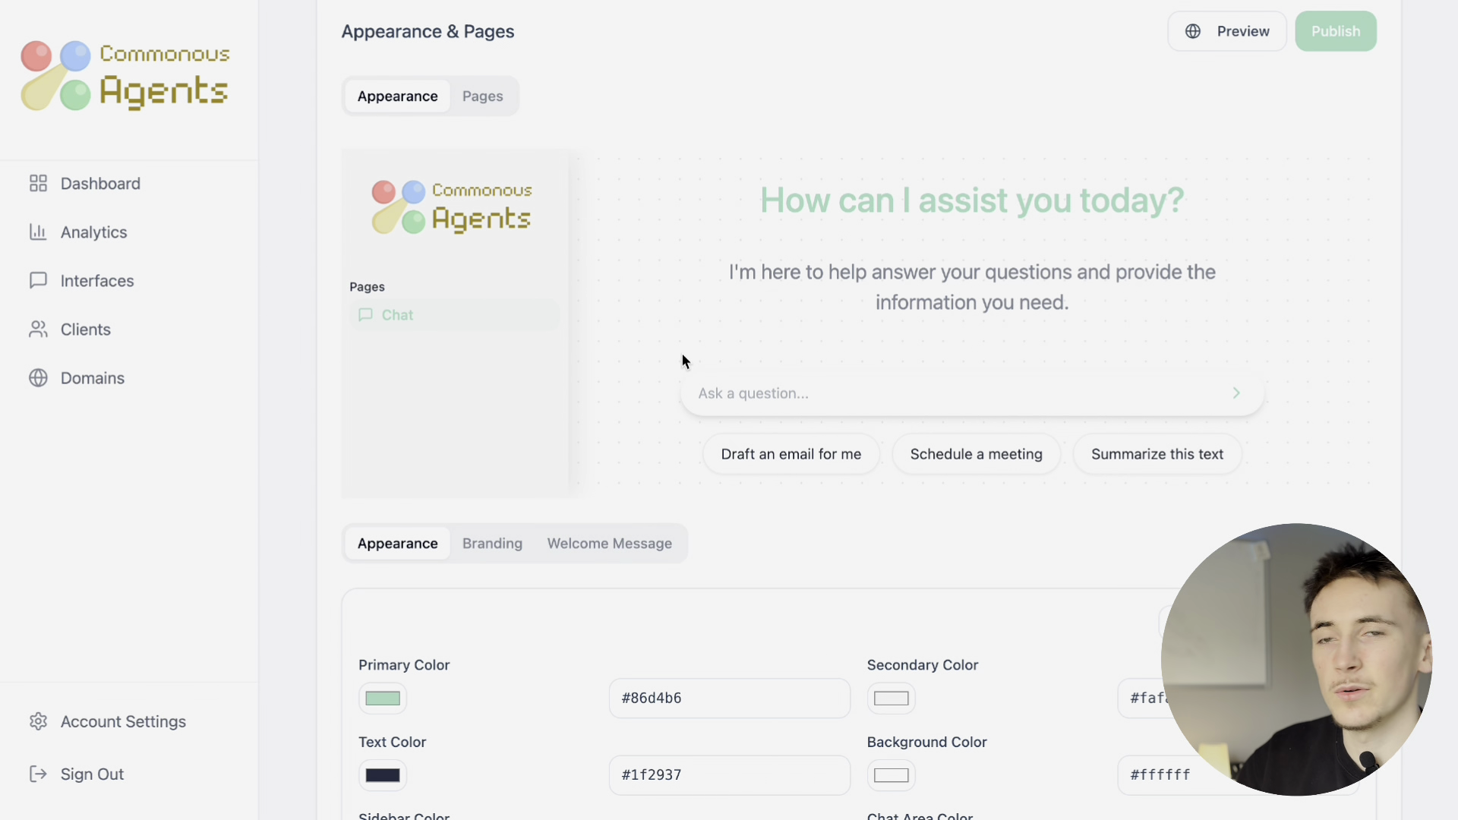
scroll(682, 357, "down", 6)
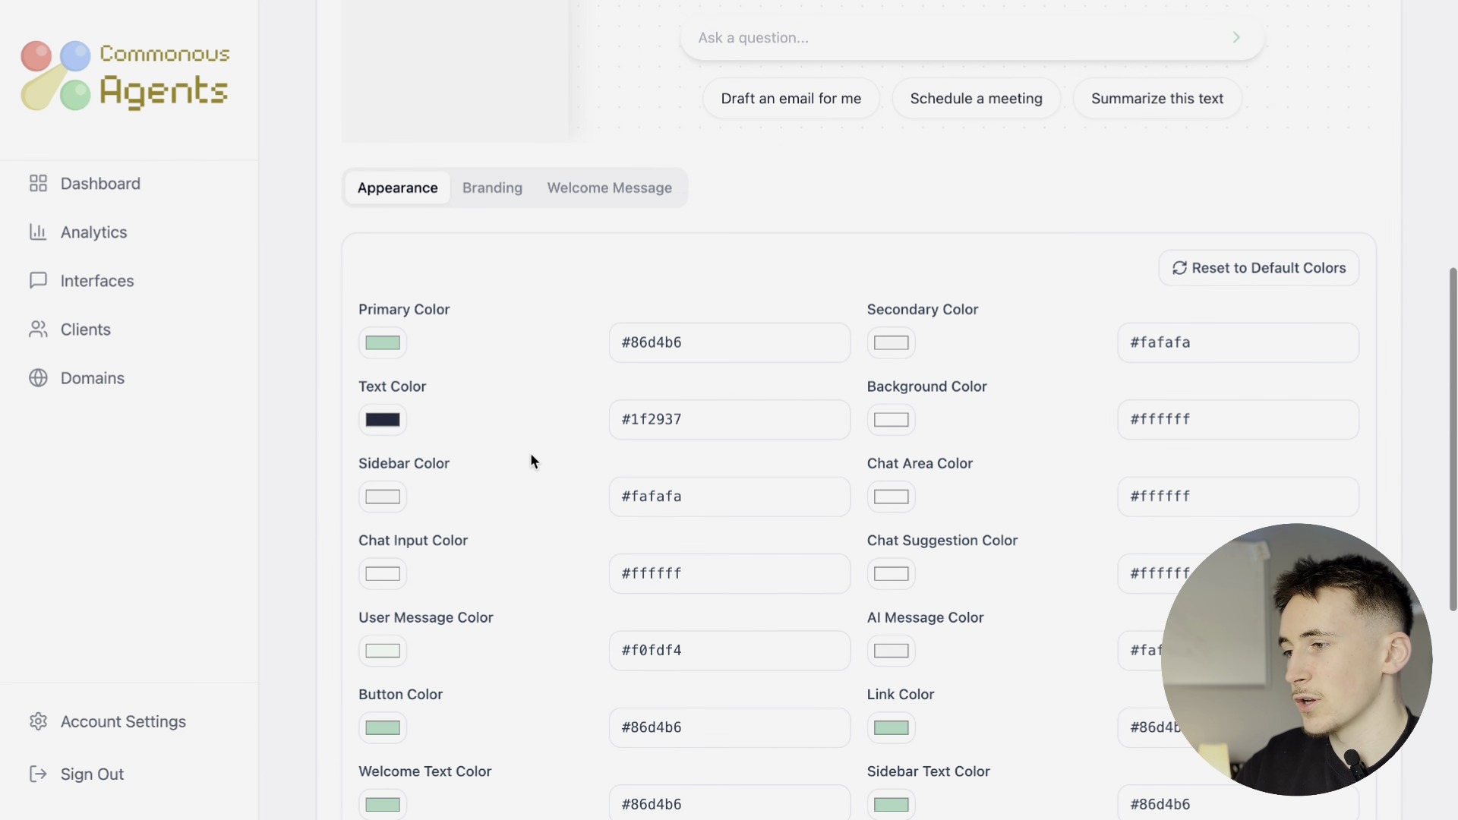
Step: Set the interface's Primary Color to orange #ff4000 and check it in the preview
left_click(391, 340)
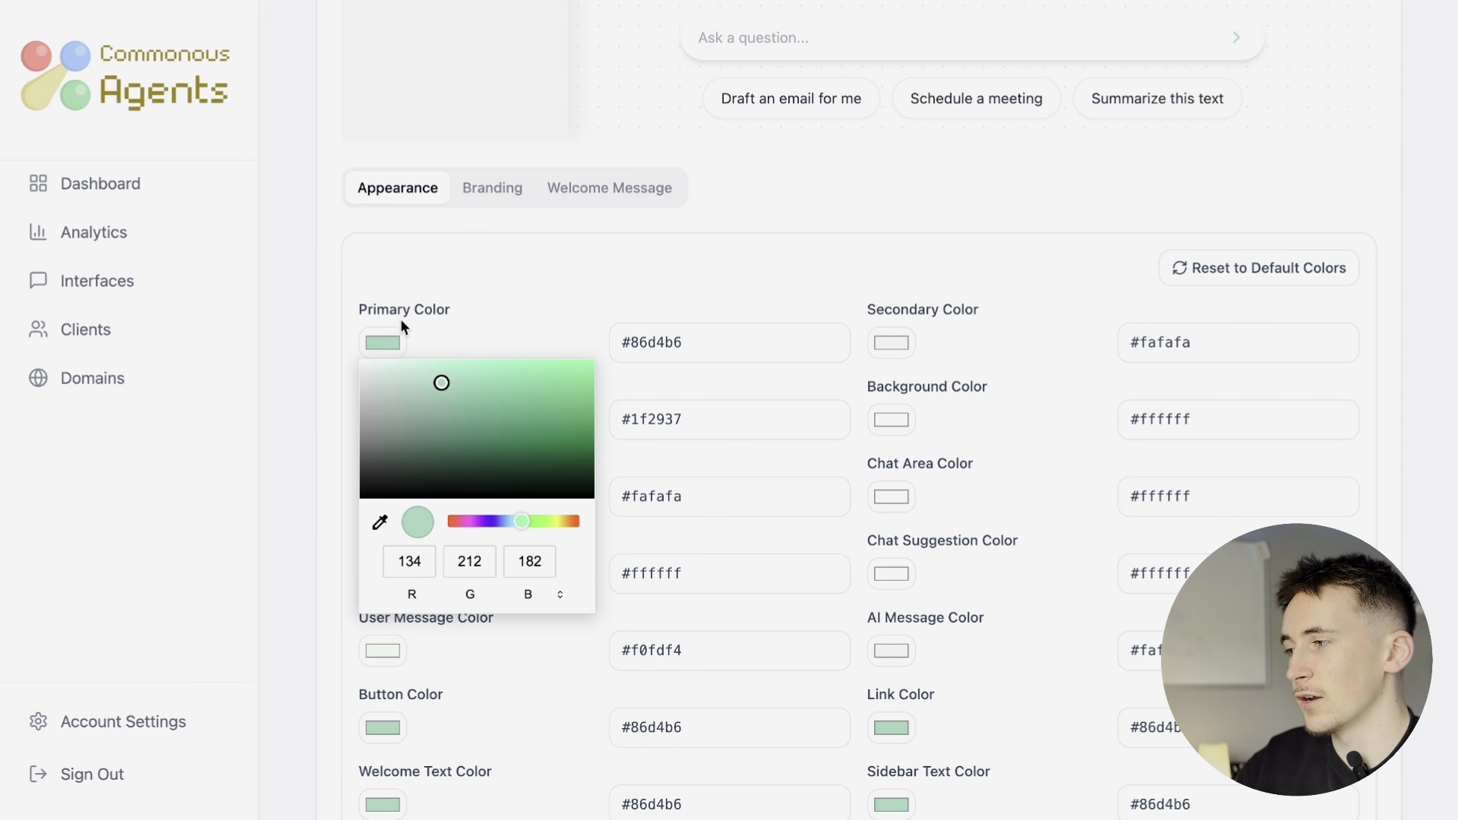
left_click(574, 519)
left_click(855, 212)
scroll(835, 243, "up", 5)
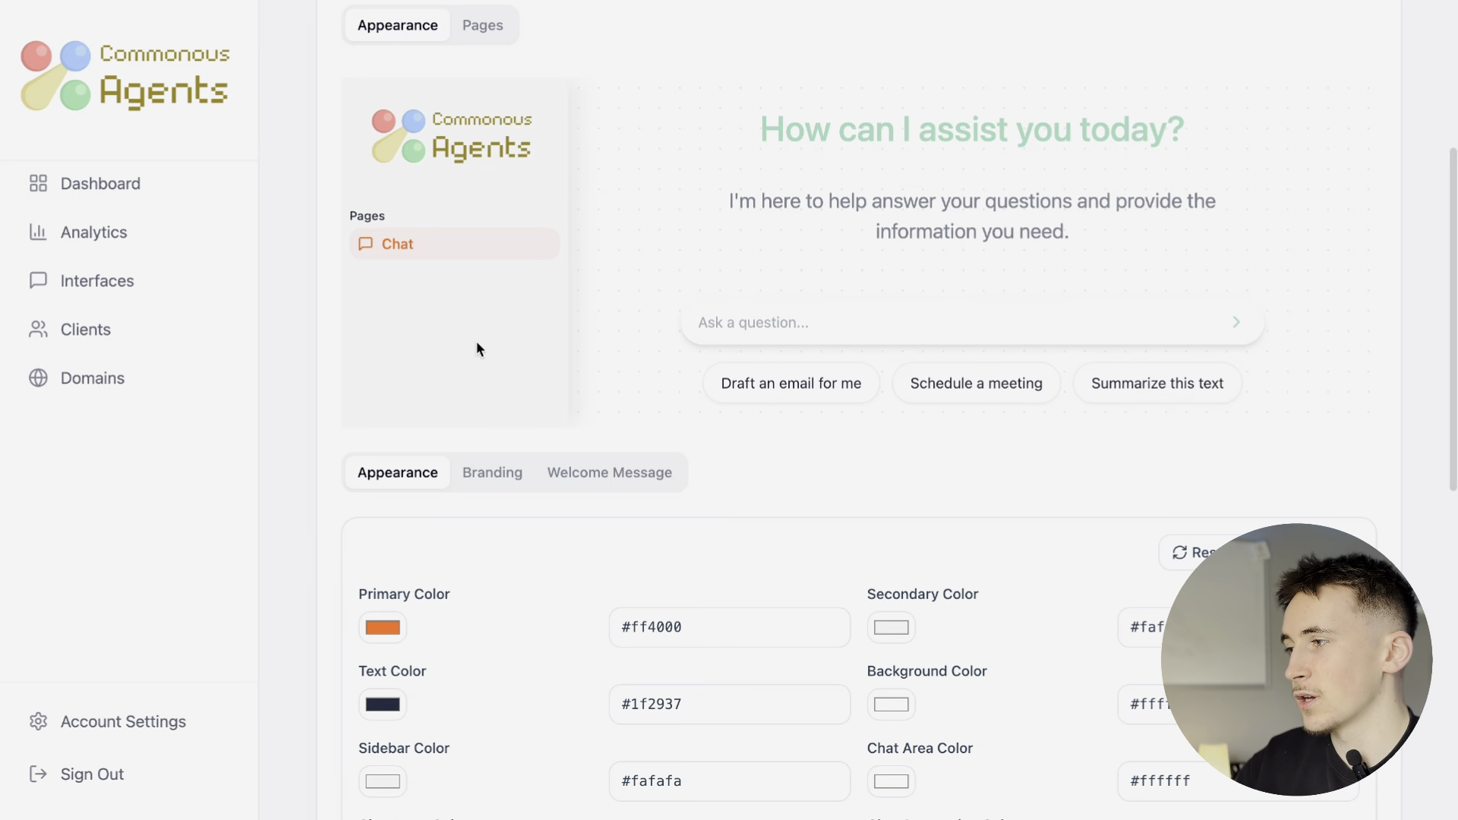
Step: Load the Autonomously color template for the interface and check the preview and the loaded color settings
scroll(523, 334, "down", 10)
scroll(541, 345, "down", 3)
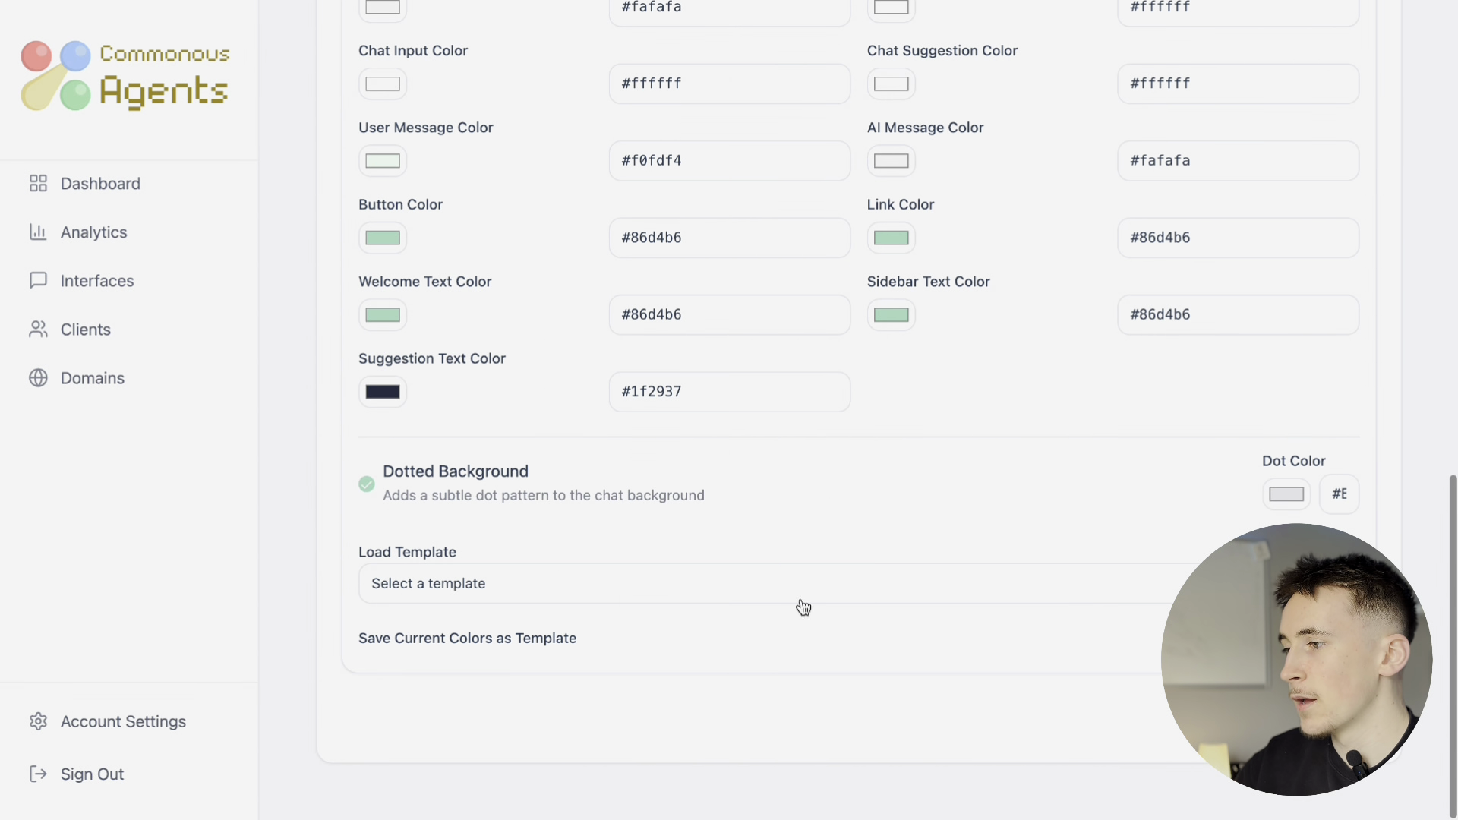
left_click(719, 596)
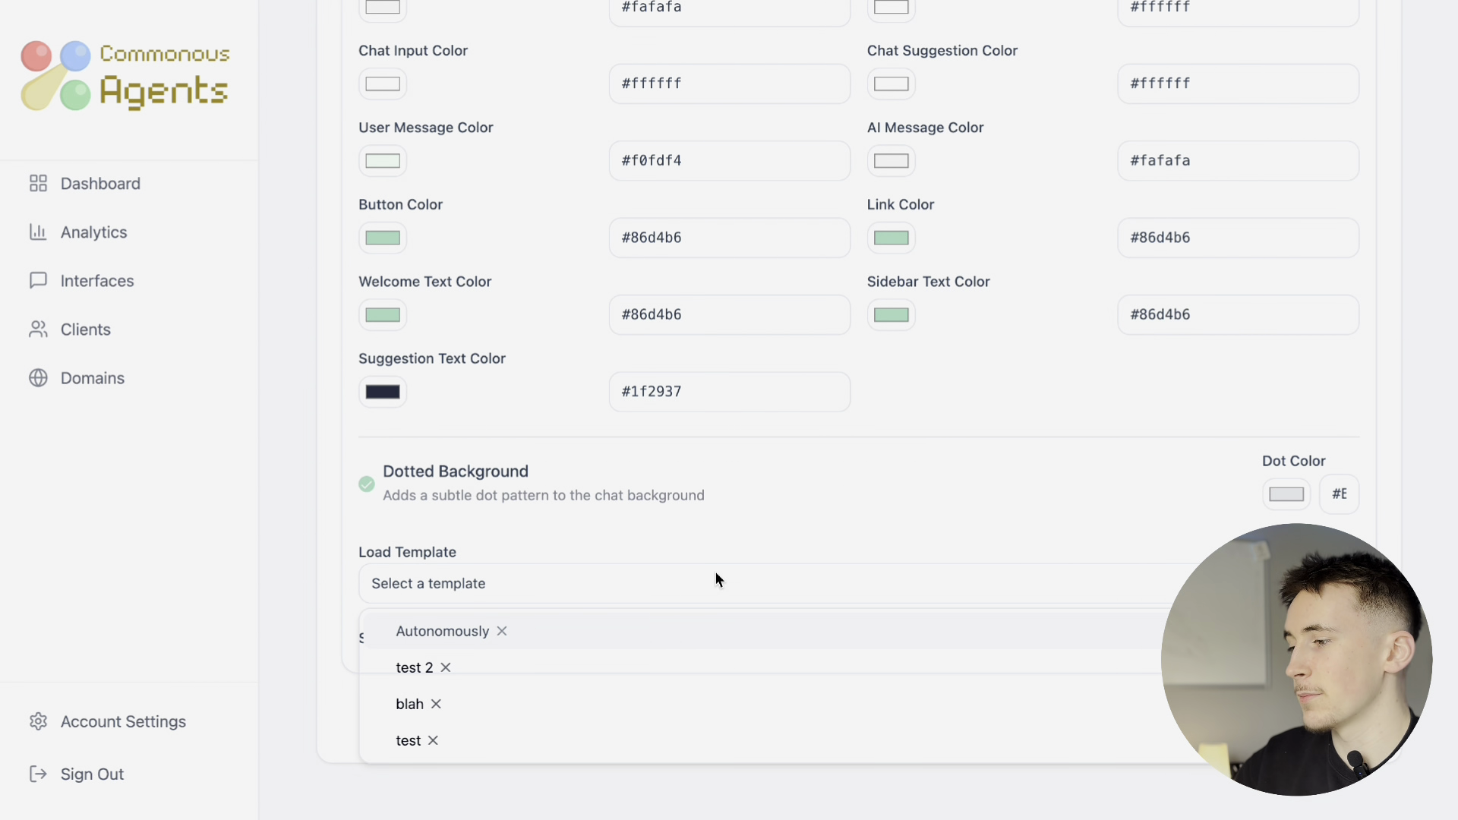
left_click(578, 630)
scroll(677, 524, "up", 6)
scroll(674, 497, "up", 7)
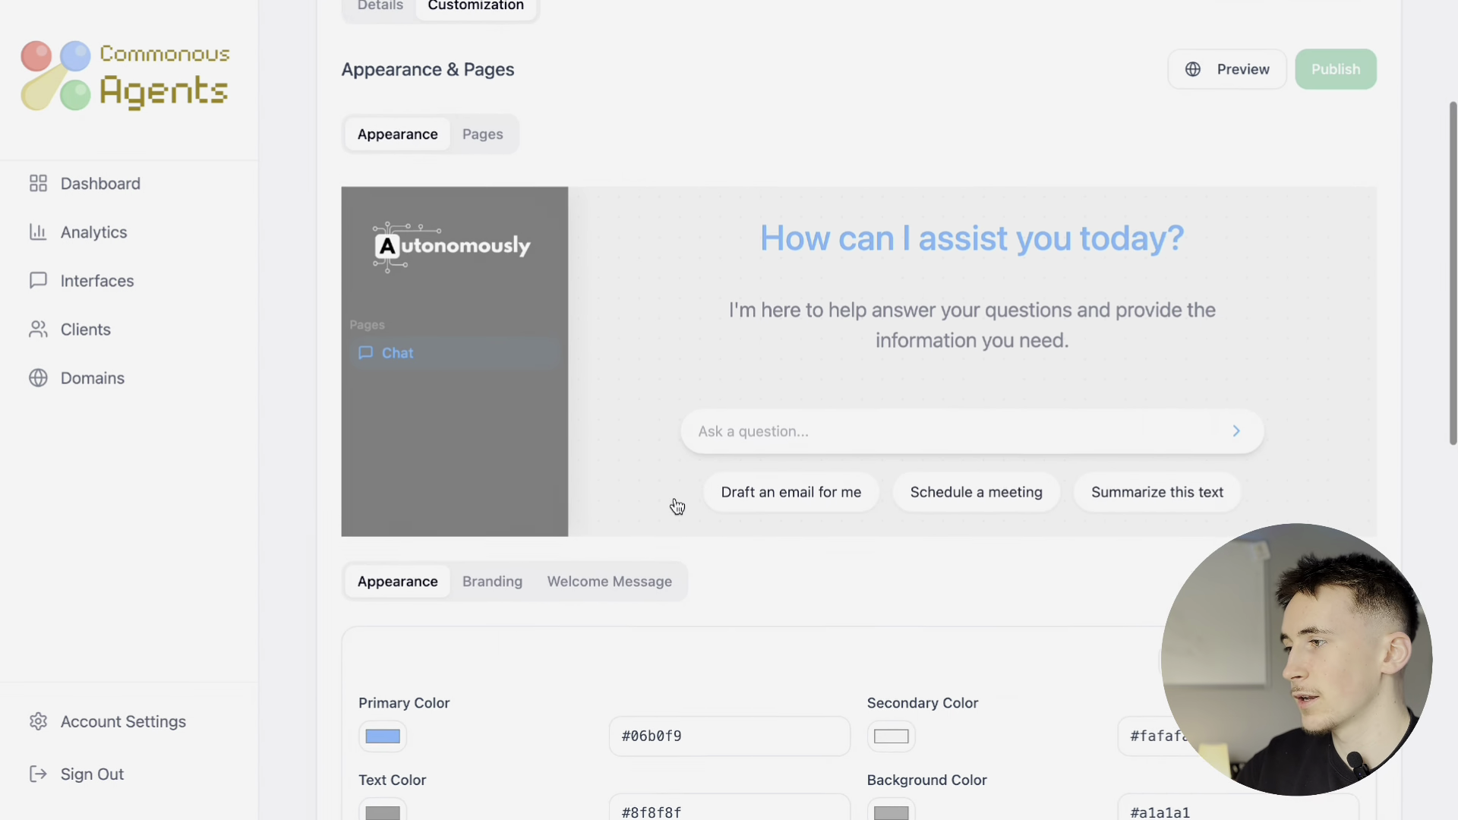
scroll(833, 376, "down", 12)
scroll(832, 380, "down", 3)
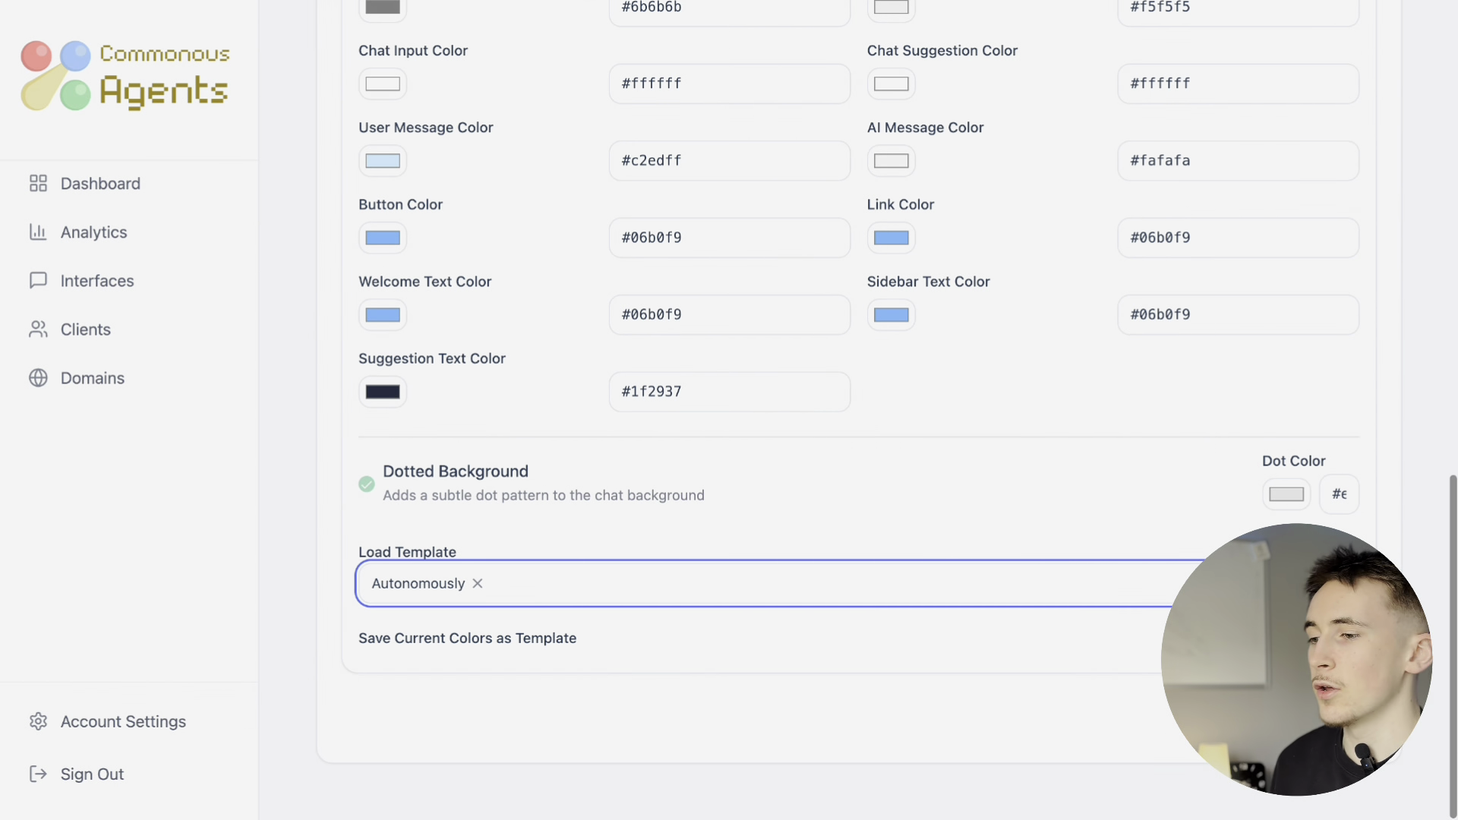
Step: Review the interface's Branding logo and avatar, plus its Welcome Message title, description and suggested inputs
scroll(768, 388, "up", 14)
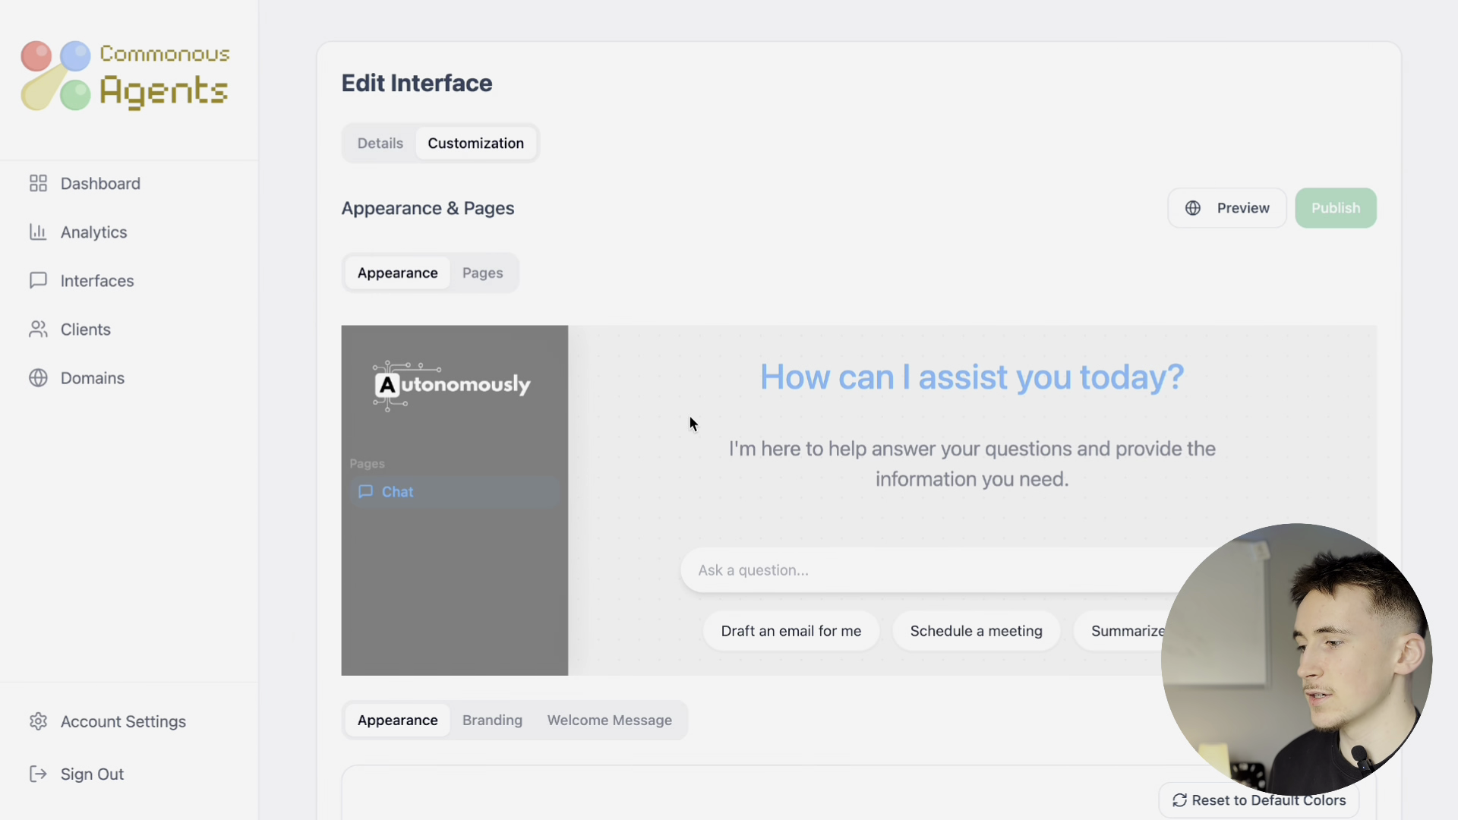
scroll(688, 415, "down", 2)
left_click(477, 563)
scroll(545, 527, "down", 2)
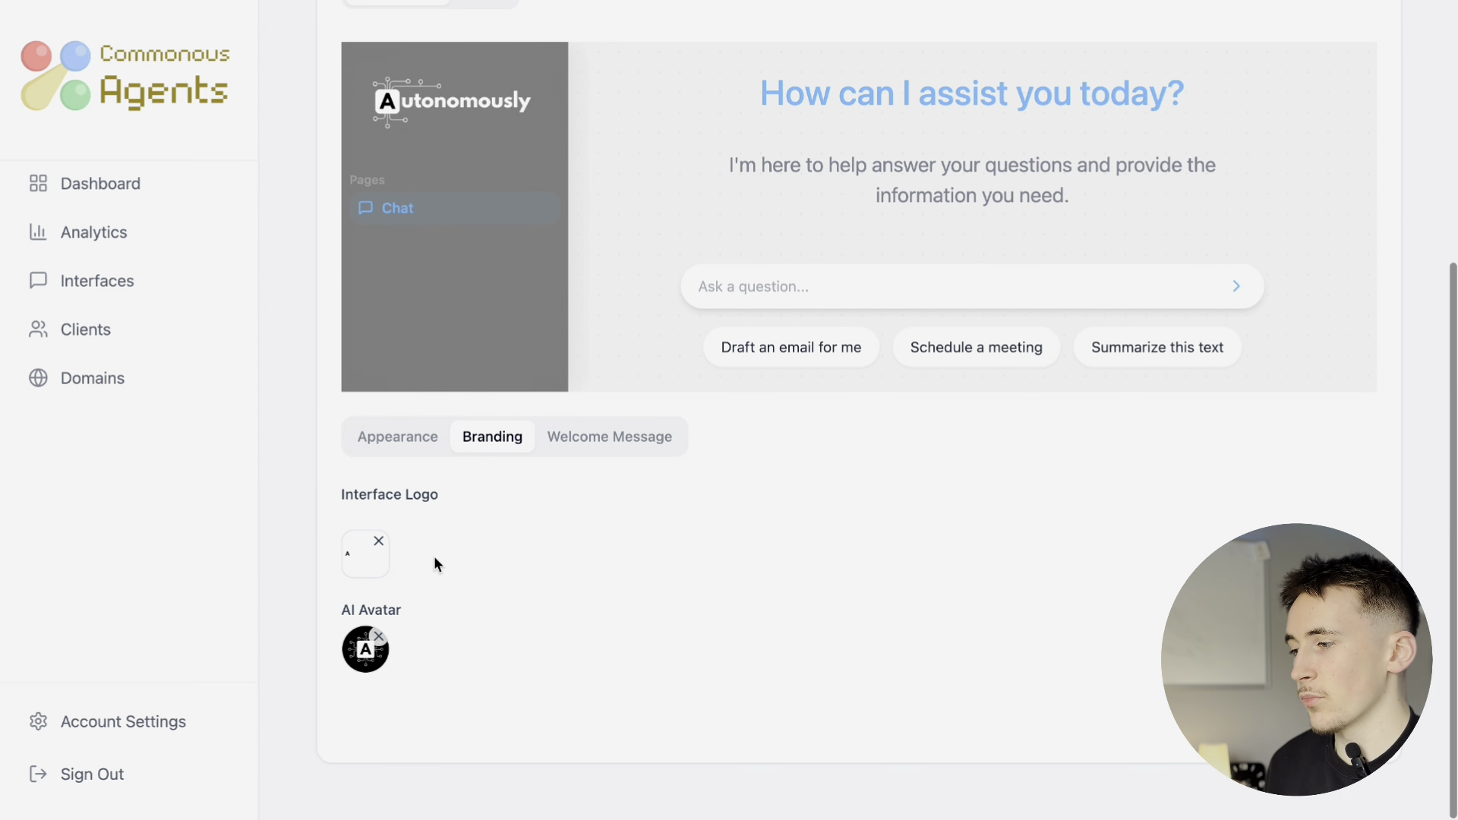
left_click(610, 436)
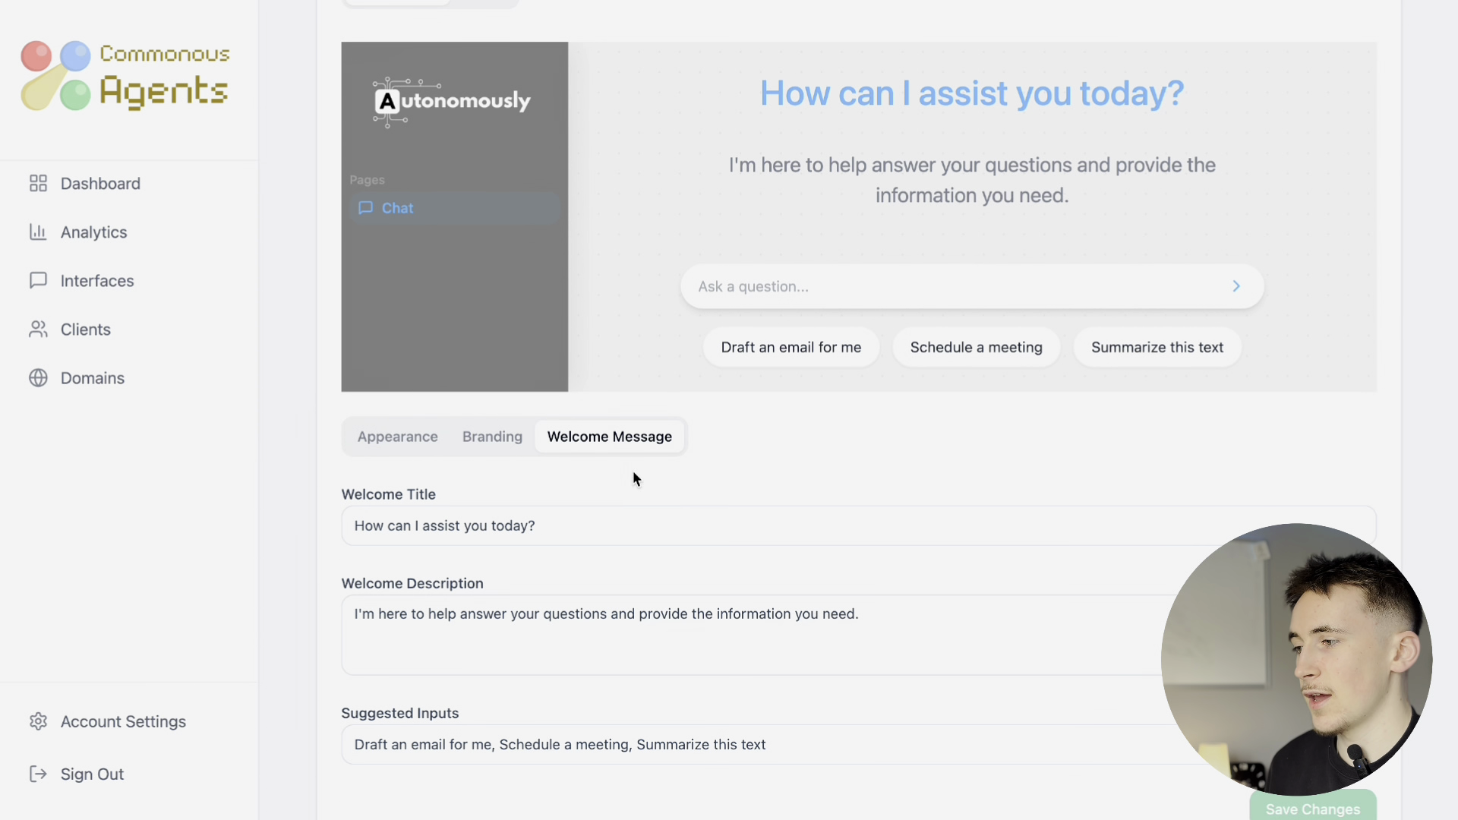
scroll(677, 457, "up", 5)
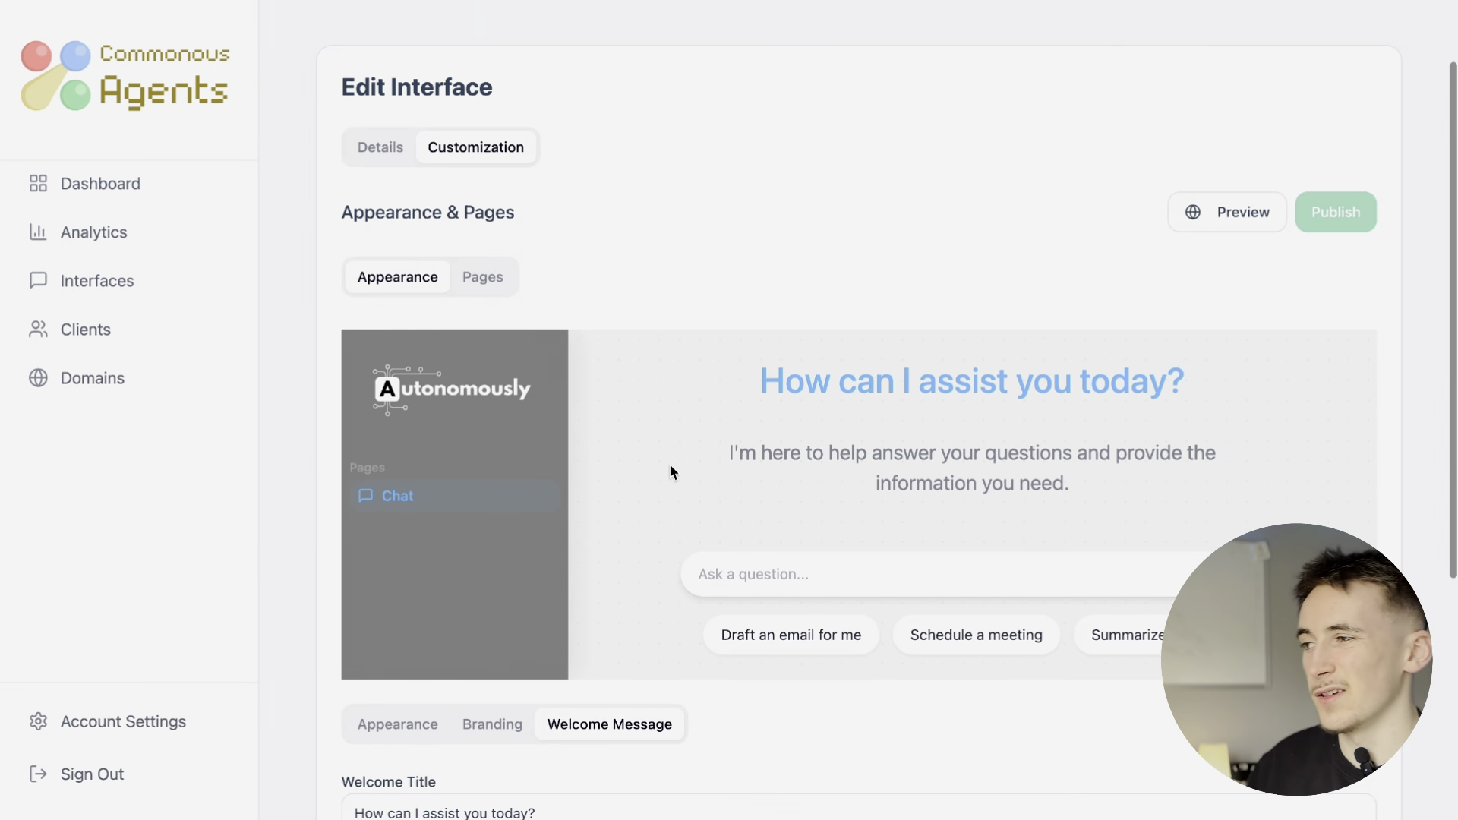
Step: Check which page types can be added under the interface's Pages settings, and return to the Appearance settings
left_click(498, 346)
scroll(744, 425, "down", 3)
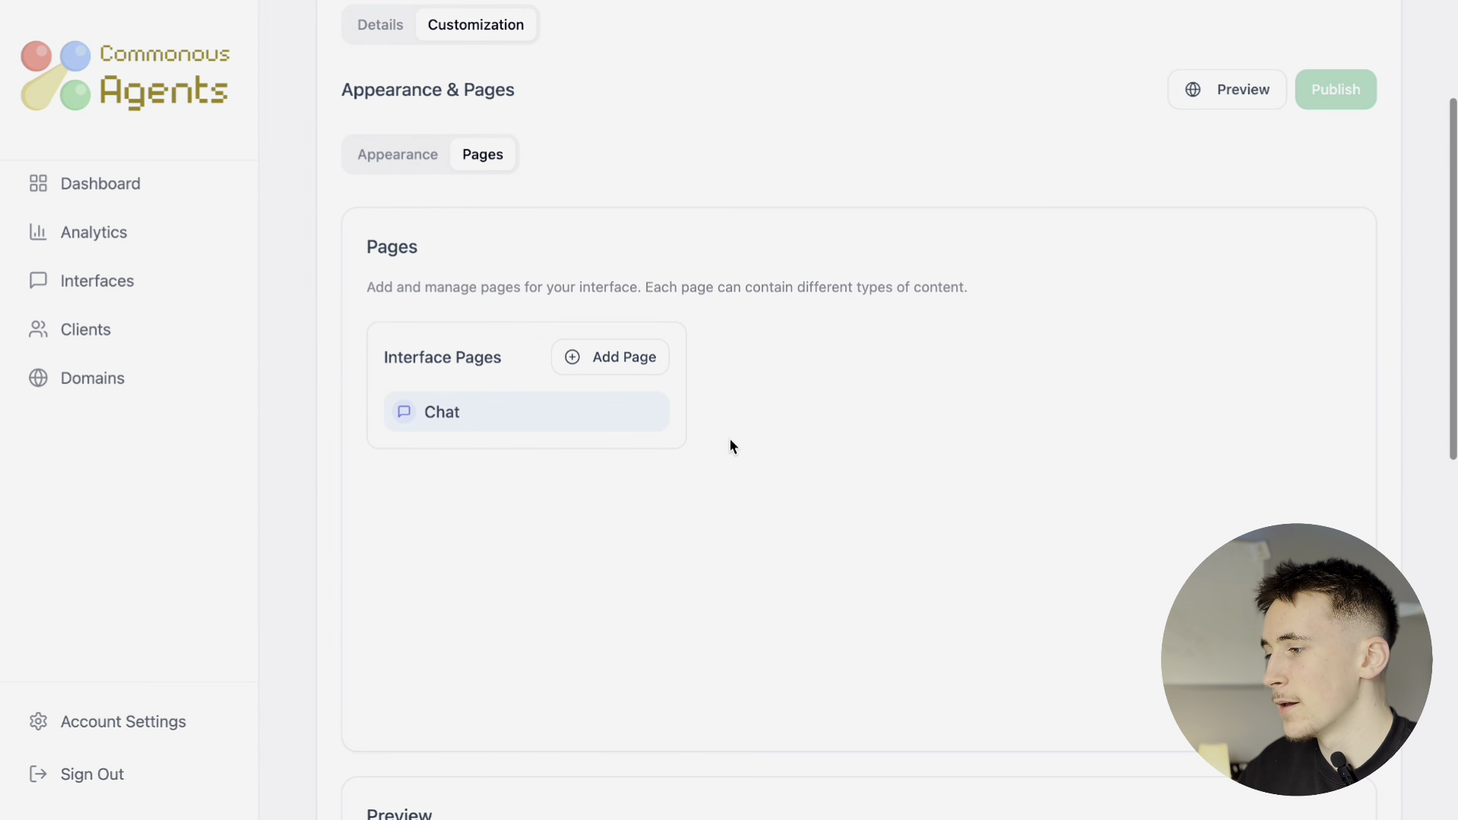
left_click(599, 341)
left_click(465, 503)
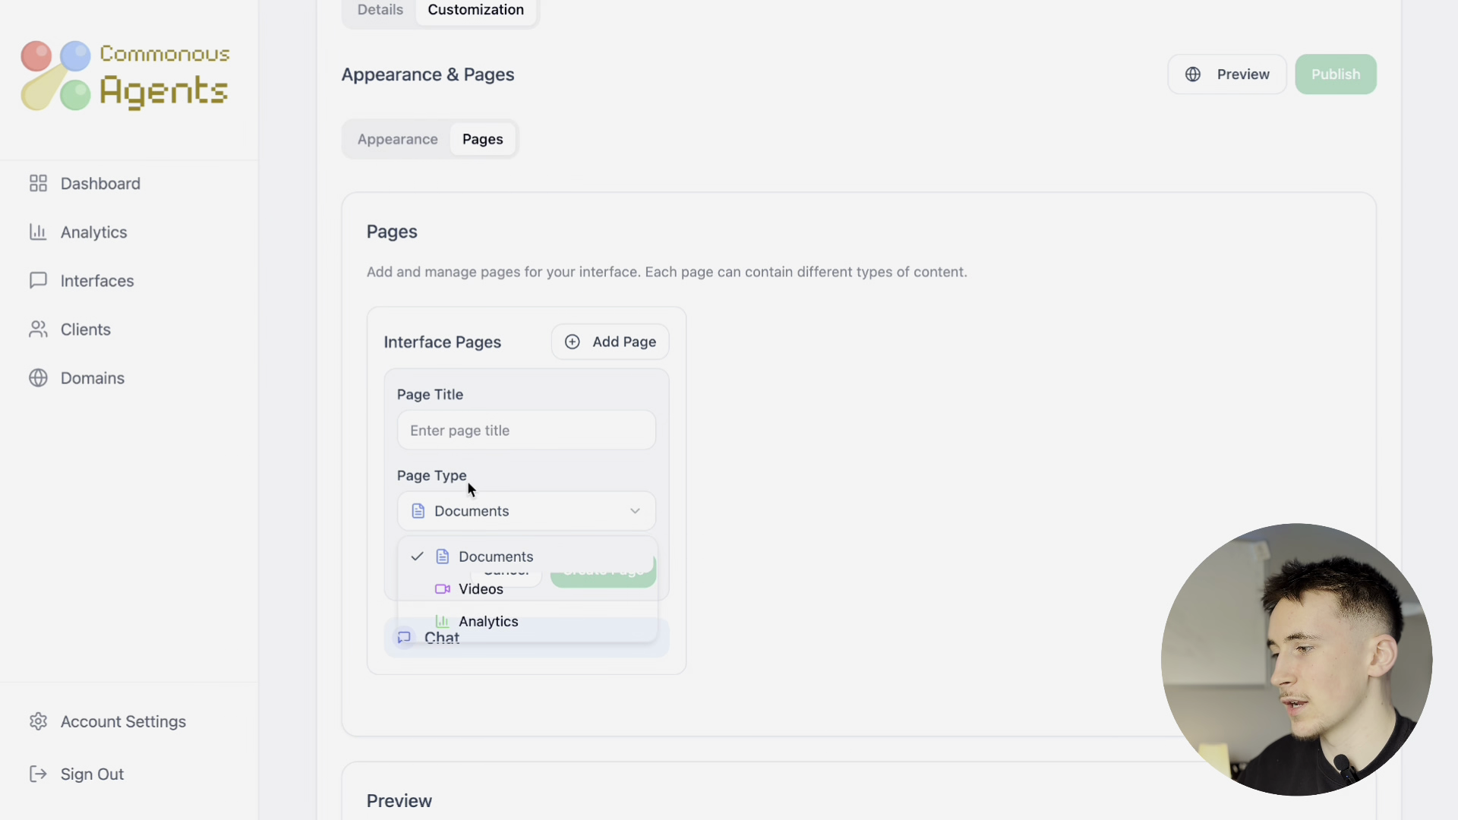
left_click(736, 499)
left_click(429, 152)
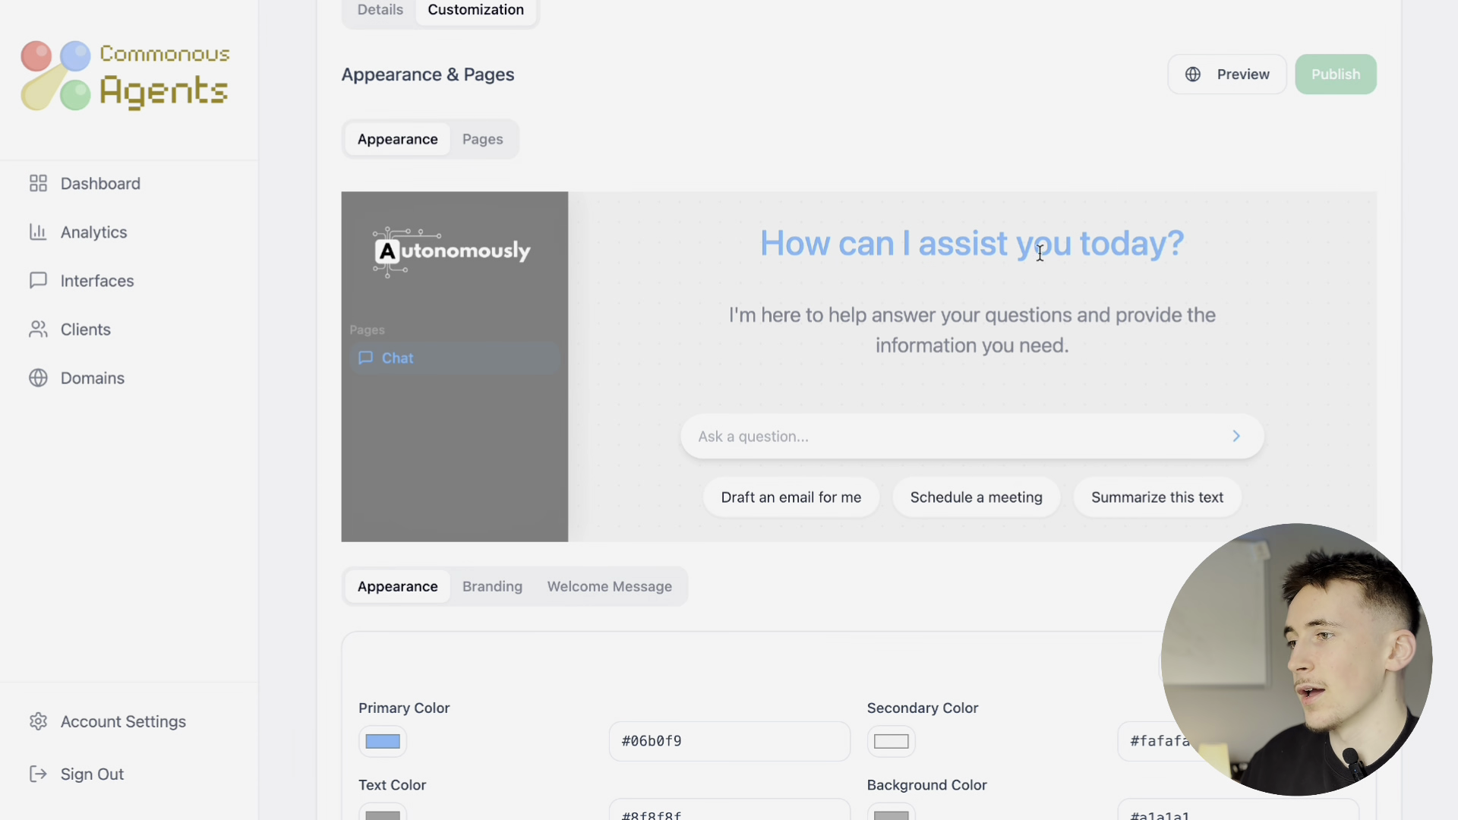
Step: Open the preview of the interface and start a test run of the Marketing Agent workflow in n8n
scroll(875, 325, "down", 7)
scroll(875, 325, "up", 8)
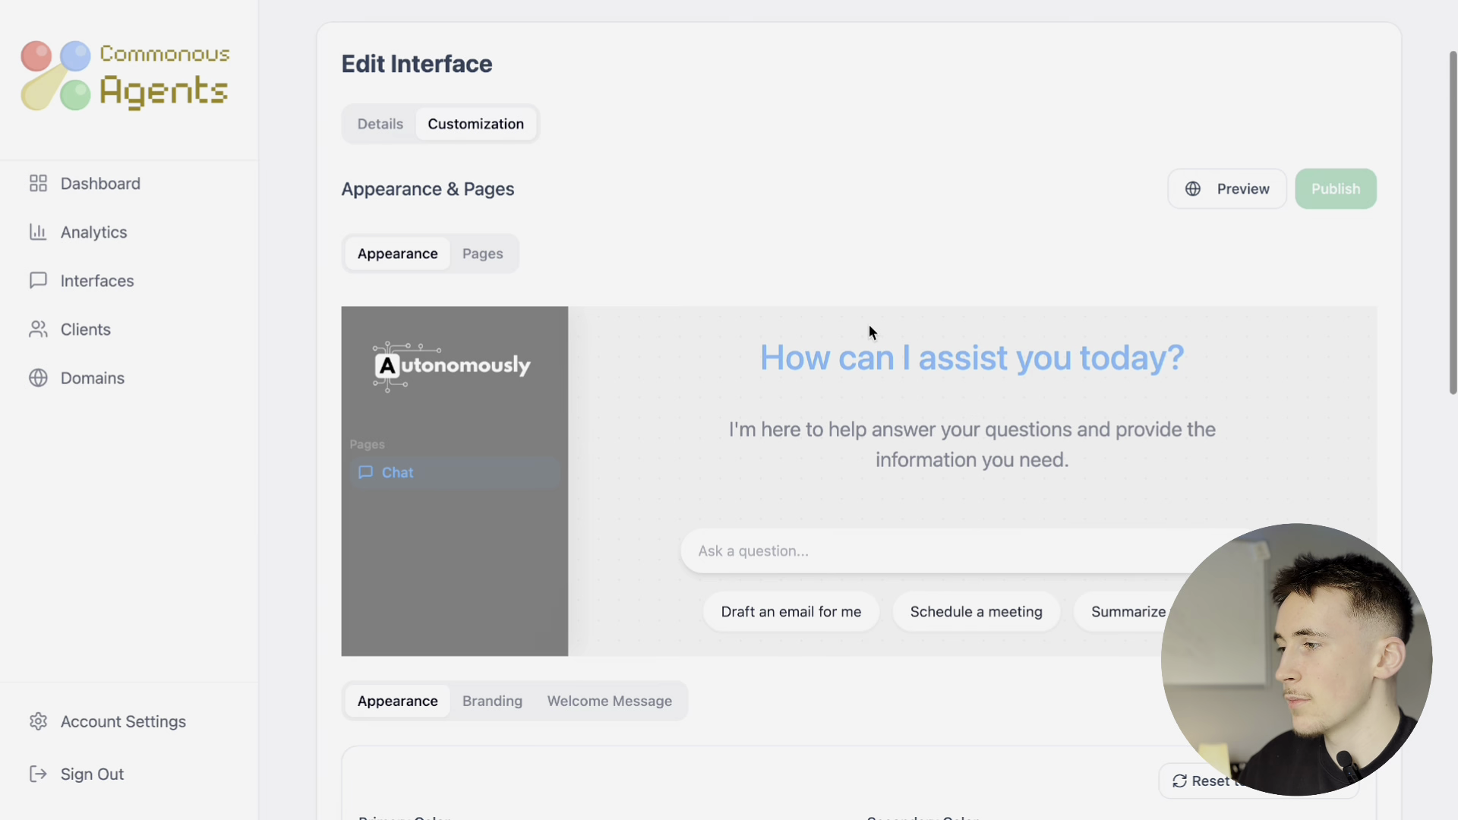
left_click(1192, 189)
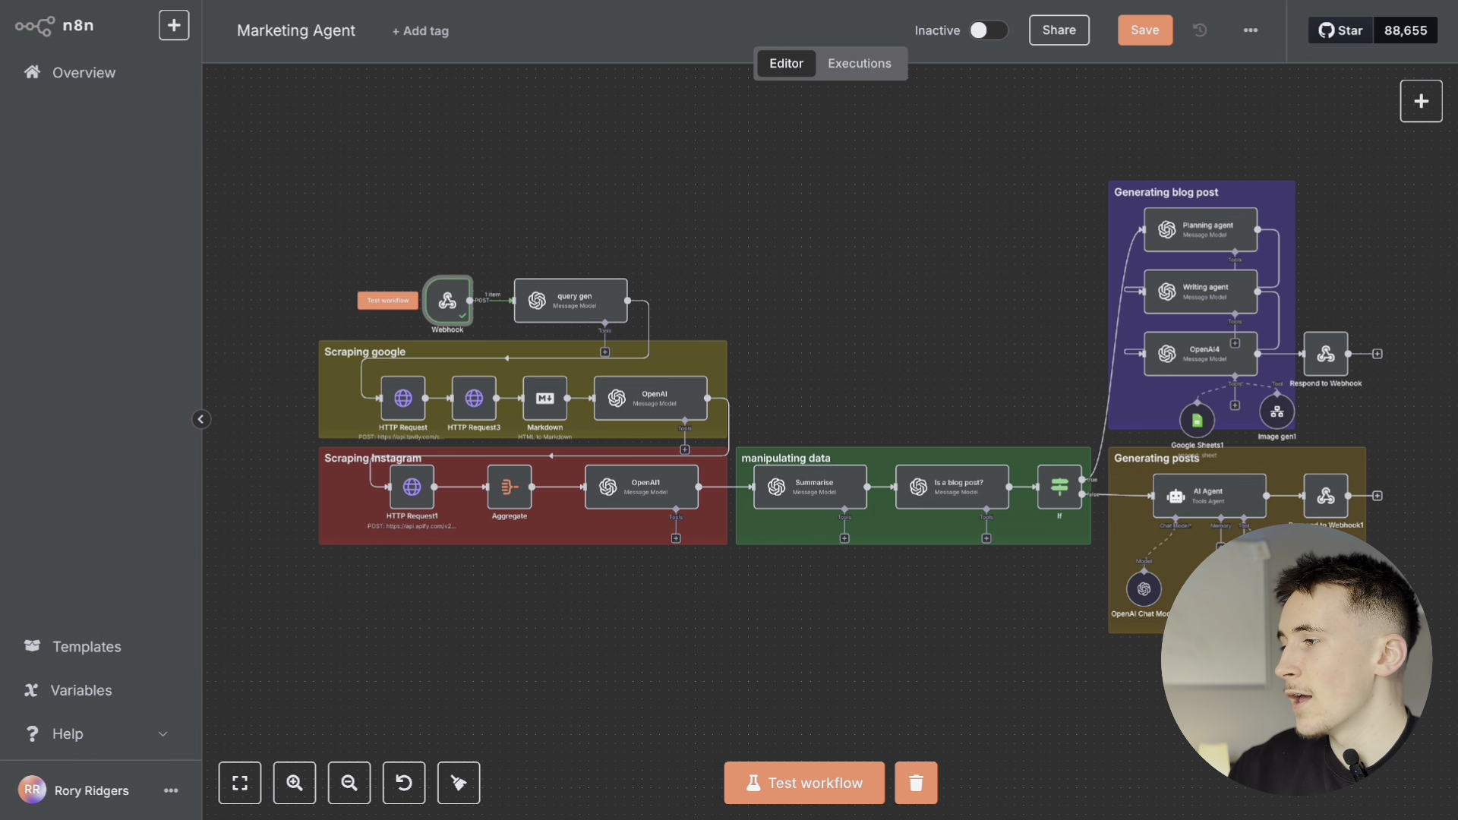
left_click(786, 773)
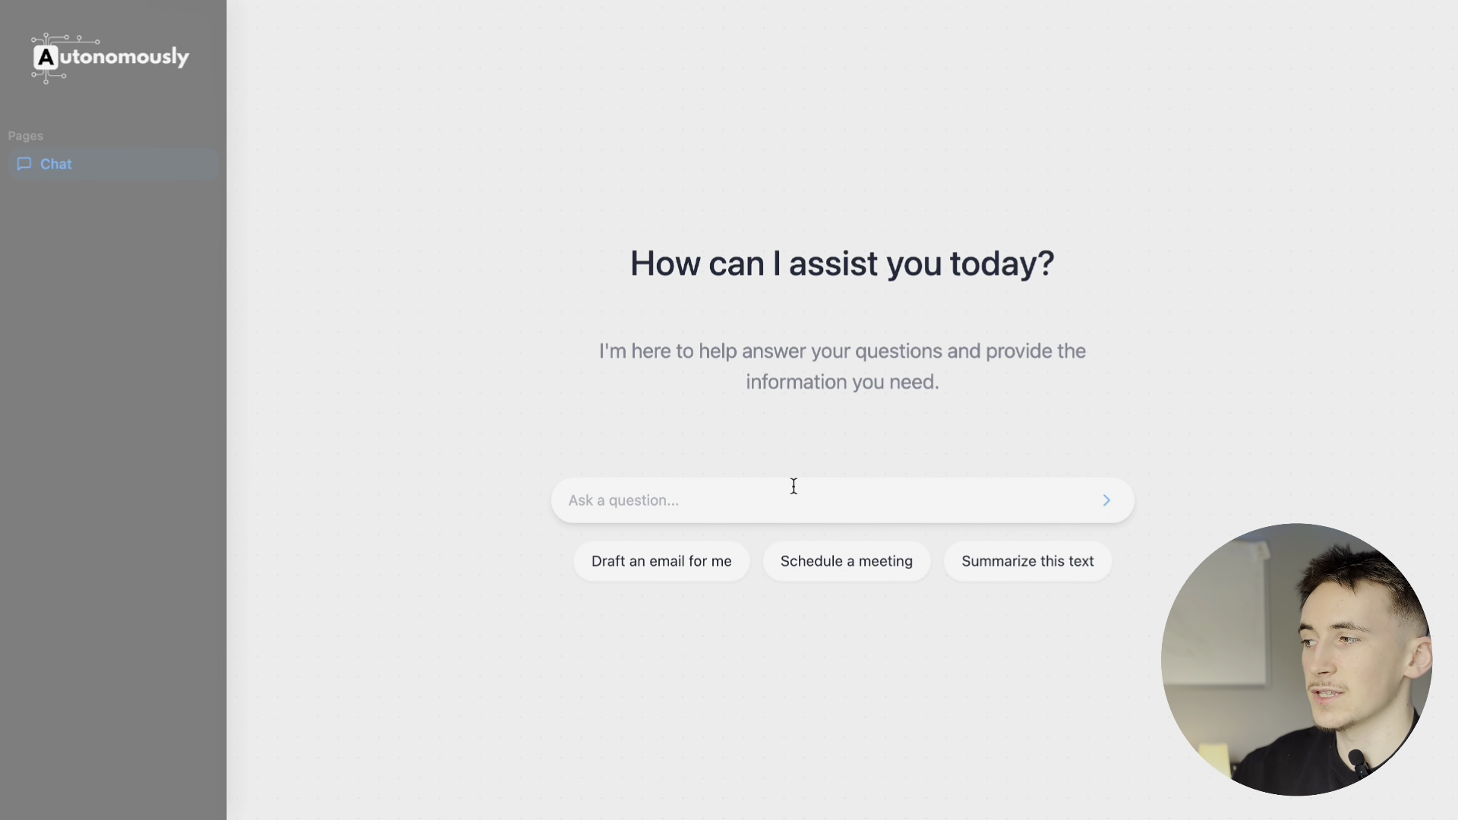
Step: Send the chat message "I want to create a Linkedin post on Ai in finance" from the interface preview
left_click(792, 495)
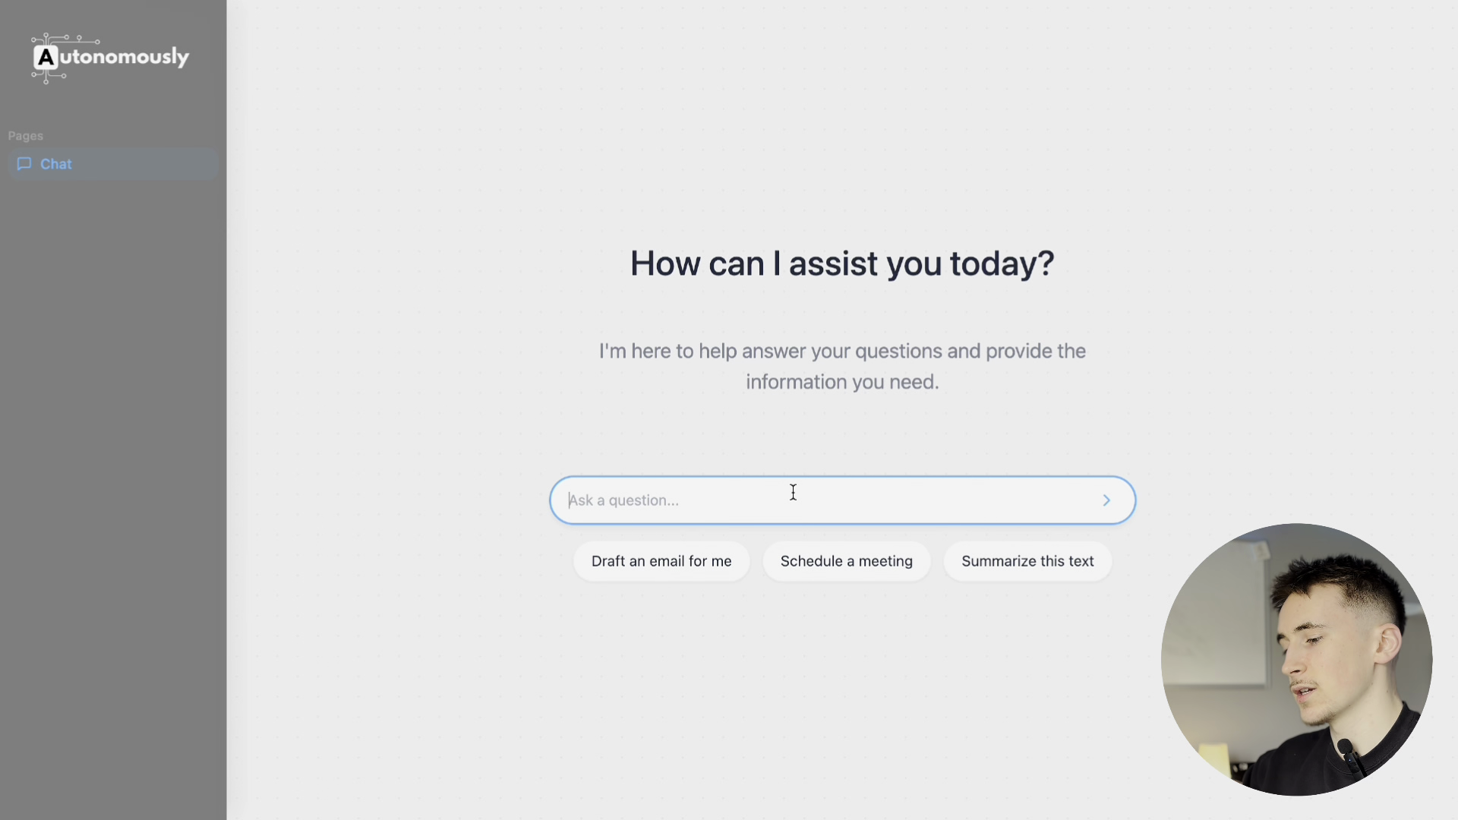
type("I want to create a Linkedin post on Ai in finance")
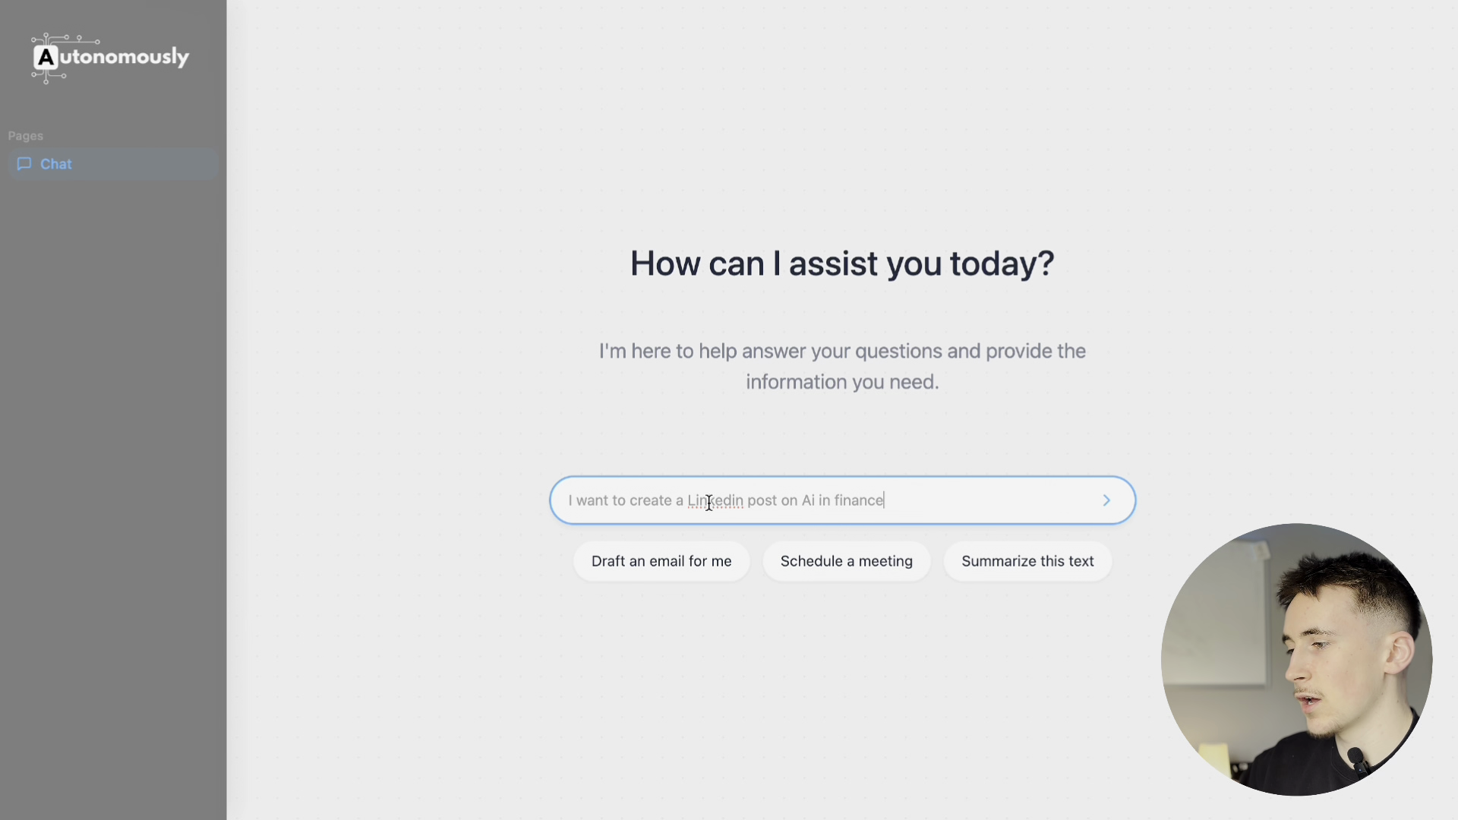
left_click(1109, 502)
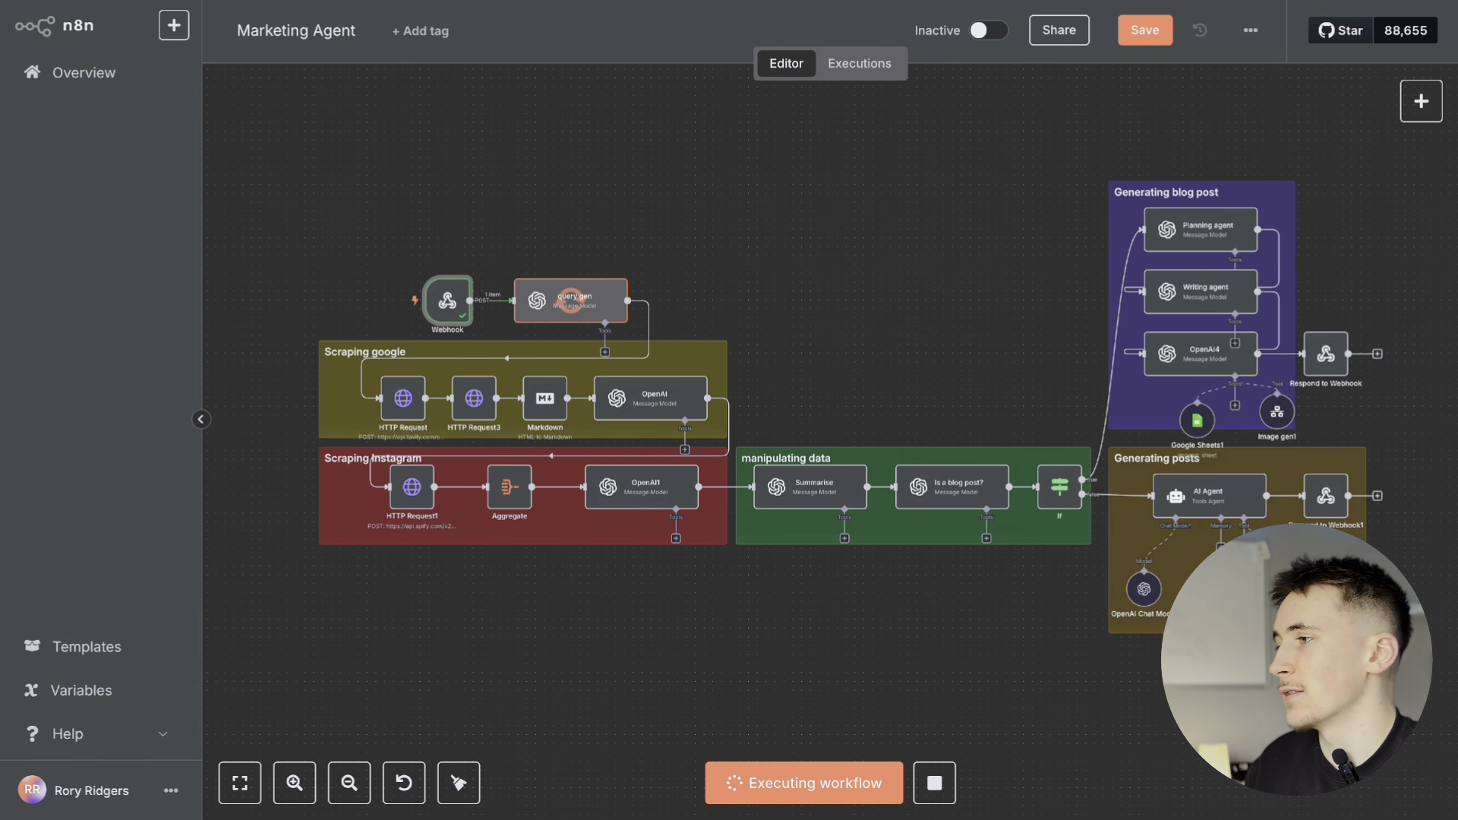
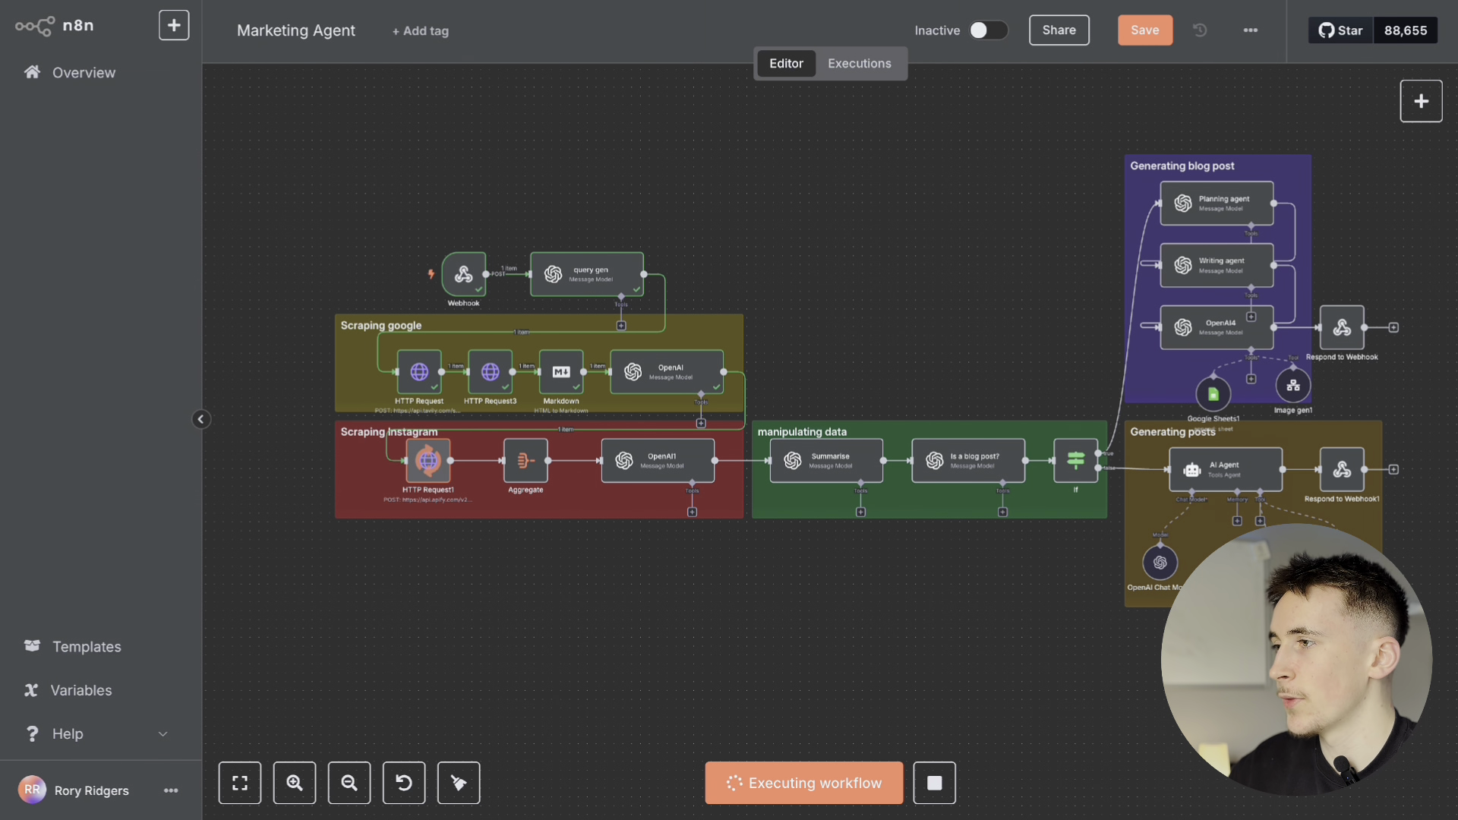
Step: Switch to Apify and open the output of the Instagram Post Scraper run that is currently running
key("ctrl+Tab")
left_click(108, 284)
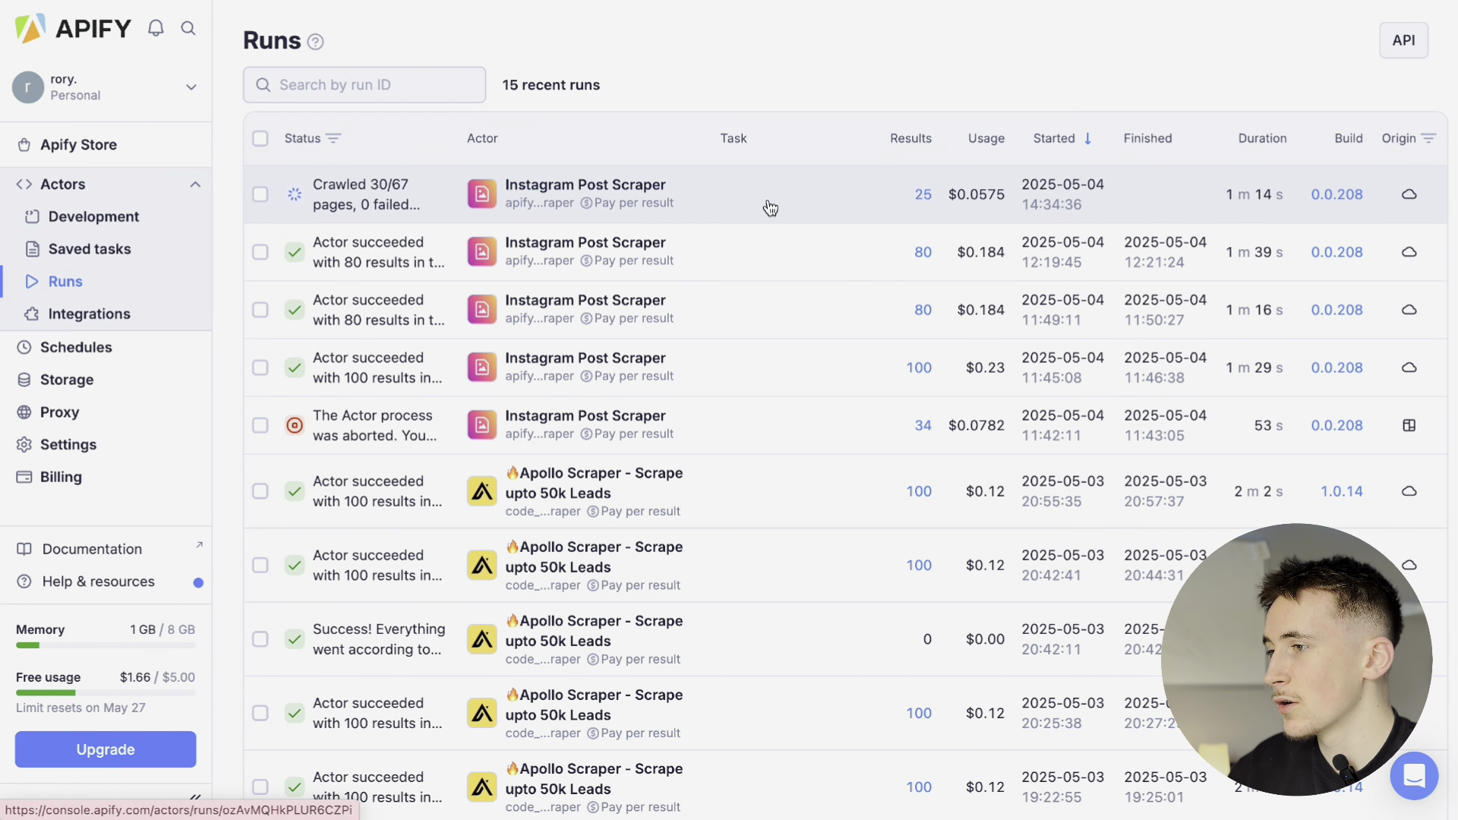
left_click(770, 207)
scroll(645, 437, "down", 2)
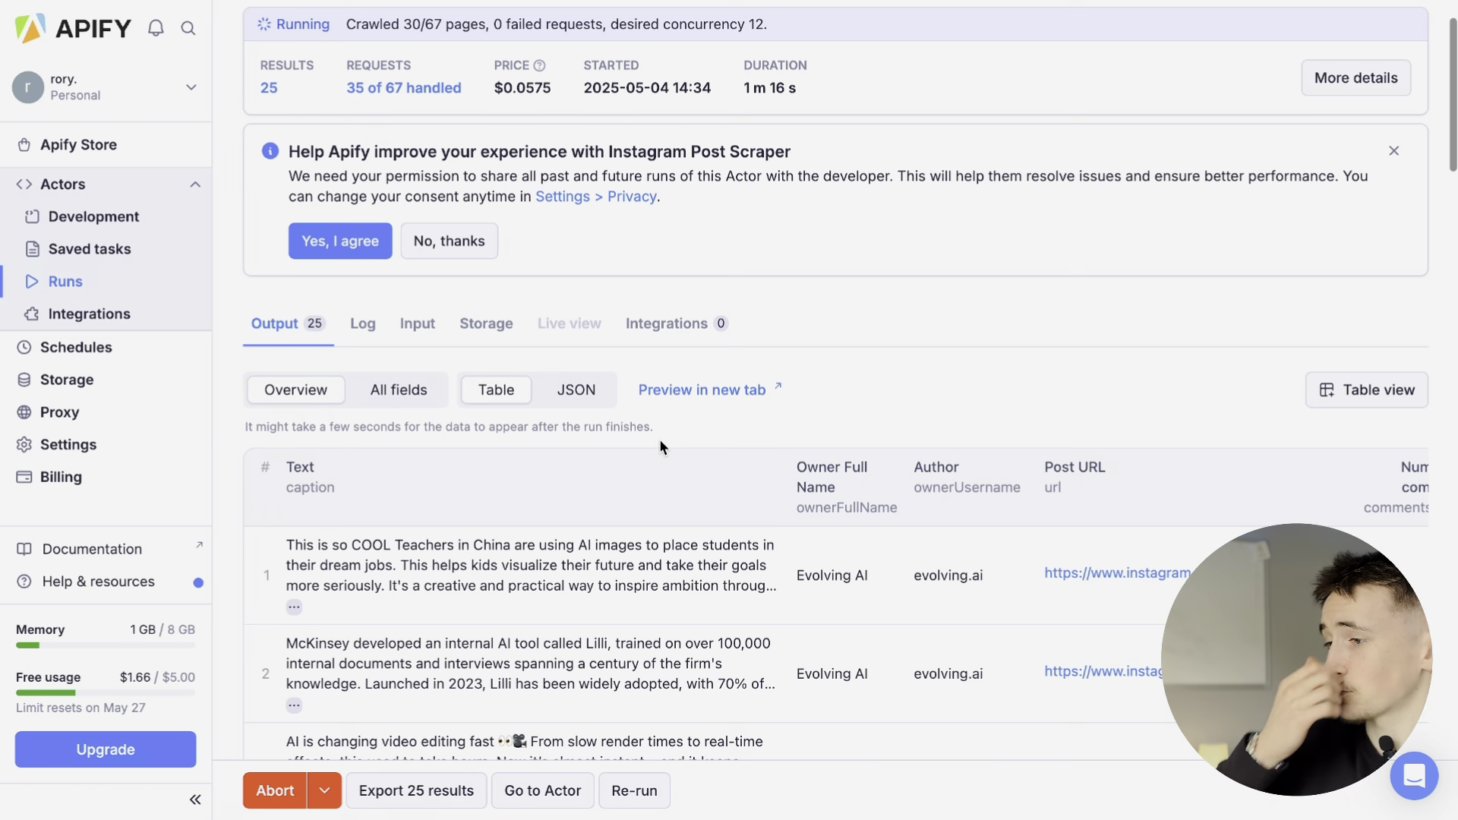
scroll(683, 456, "down", 3)
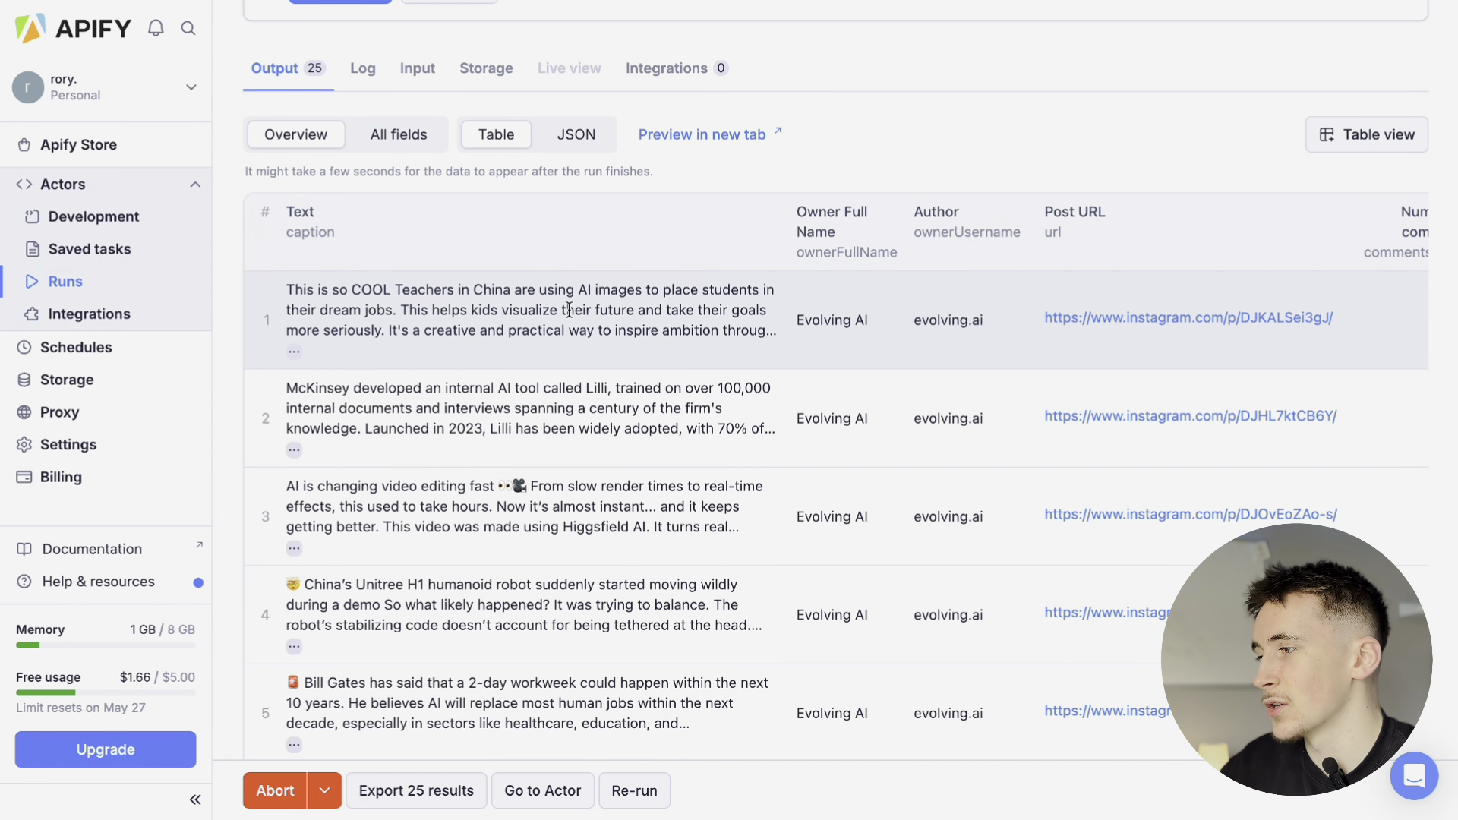
Step: Examine the scraped posts' comment counts, first comments, likes and posting timestamps in the run's output table
scroll(569, 310, "right", 1)
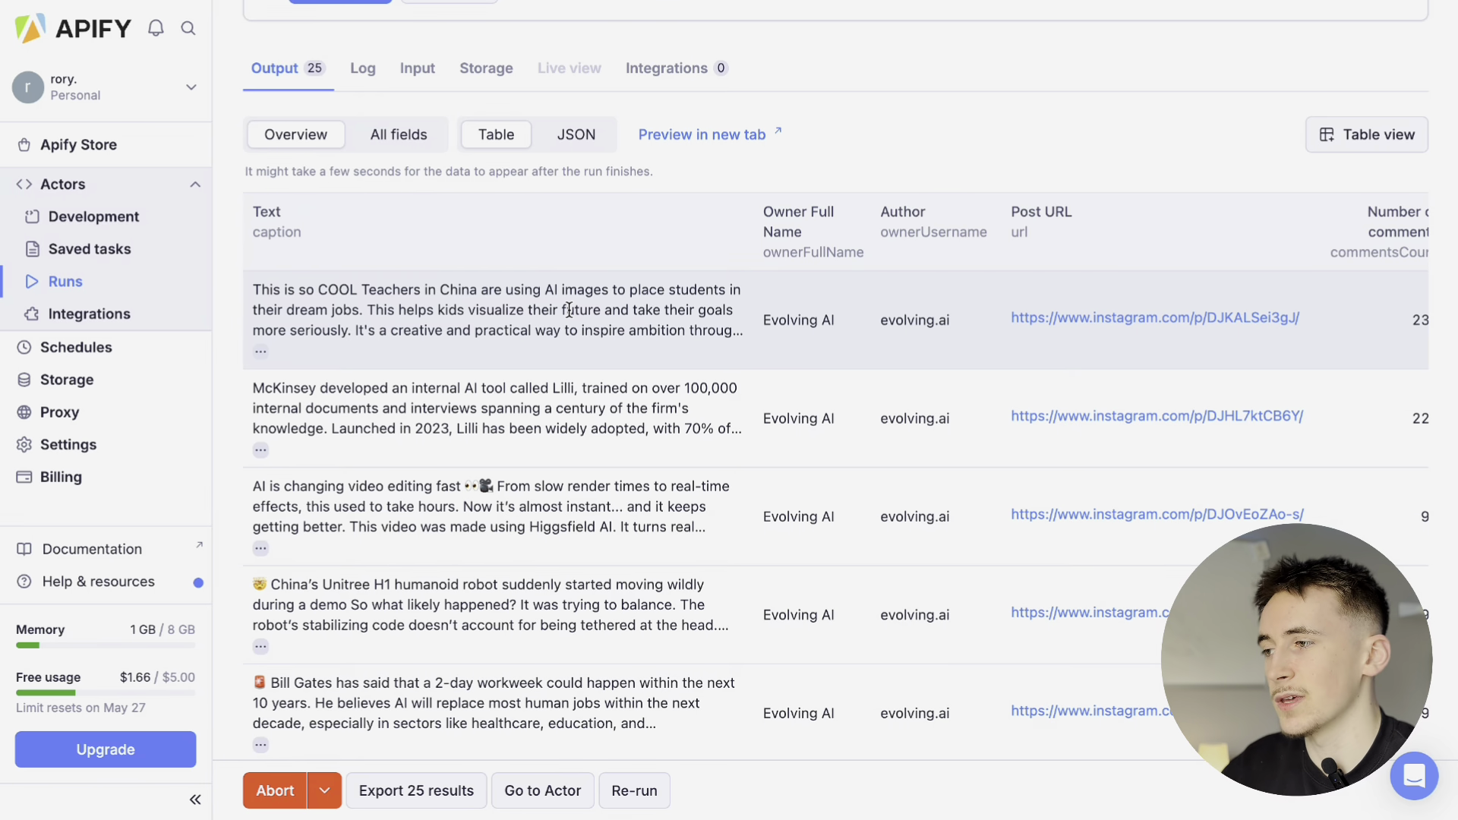
scroll(570, 310, "right", 2)
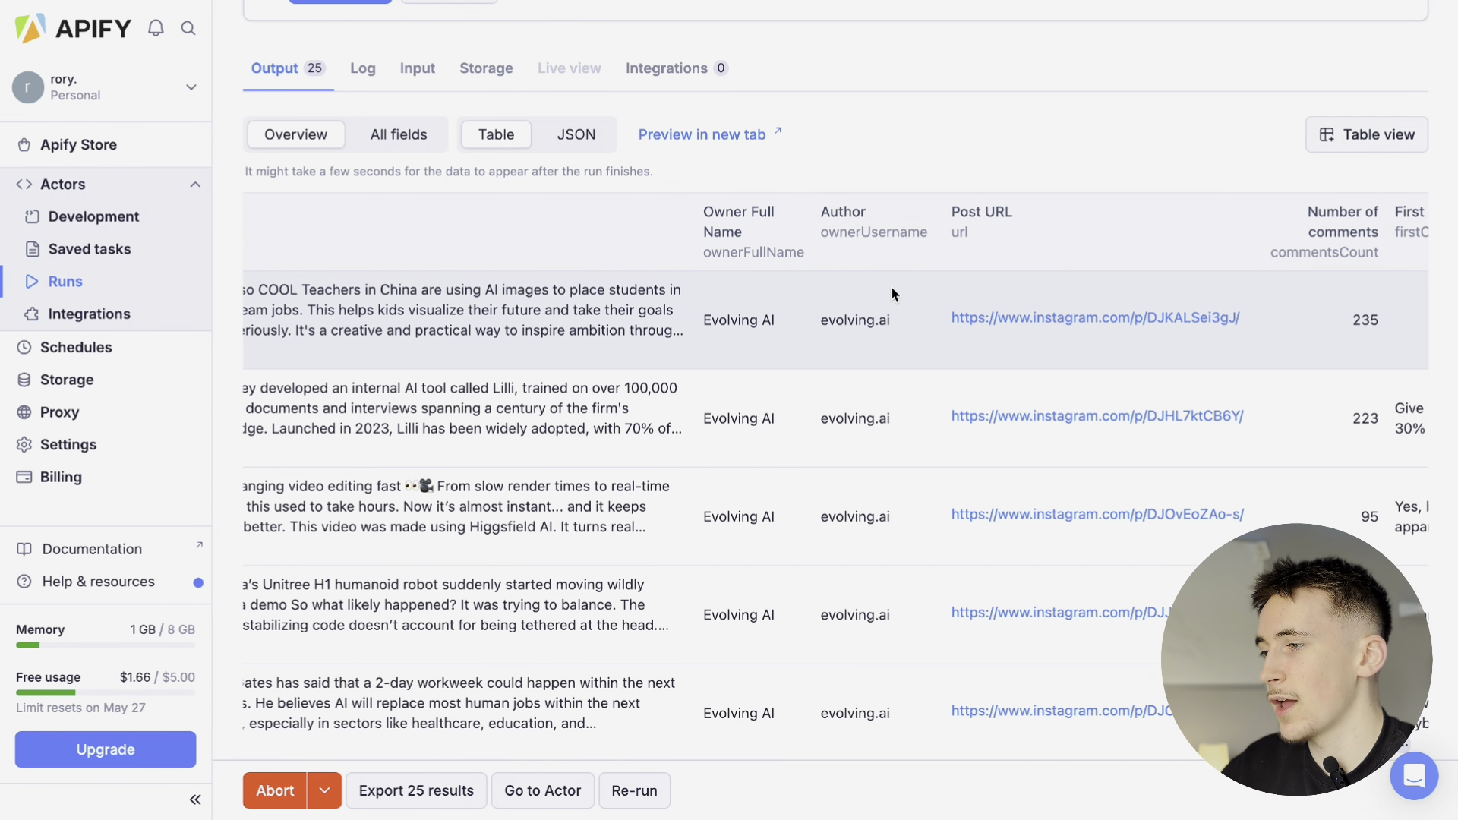
scroll(886, 287, "right", 10)
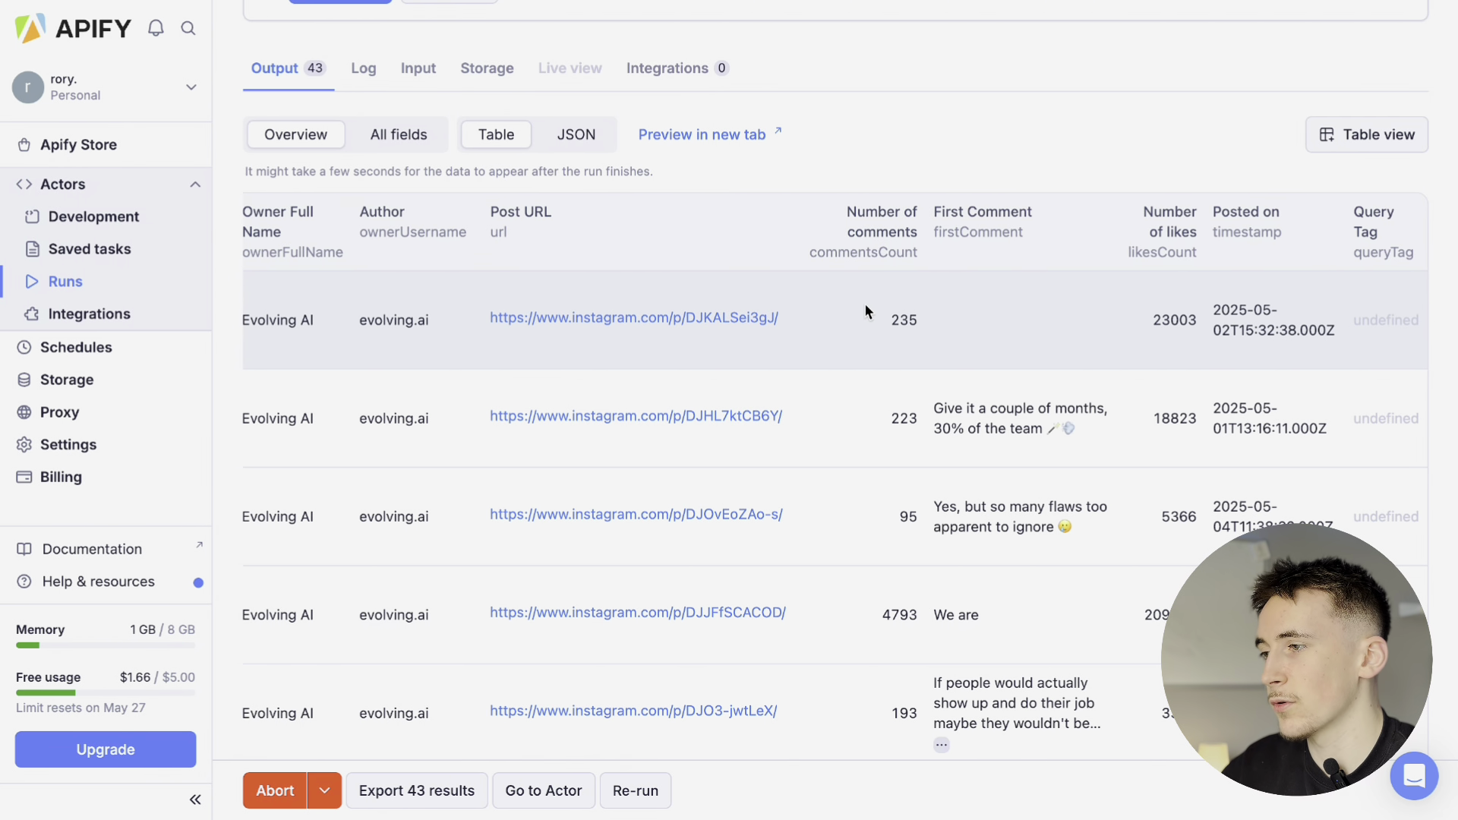
left_click_drag(1121, 321, 1318, 325)
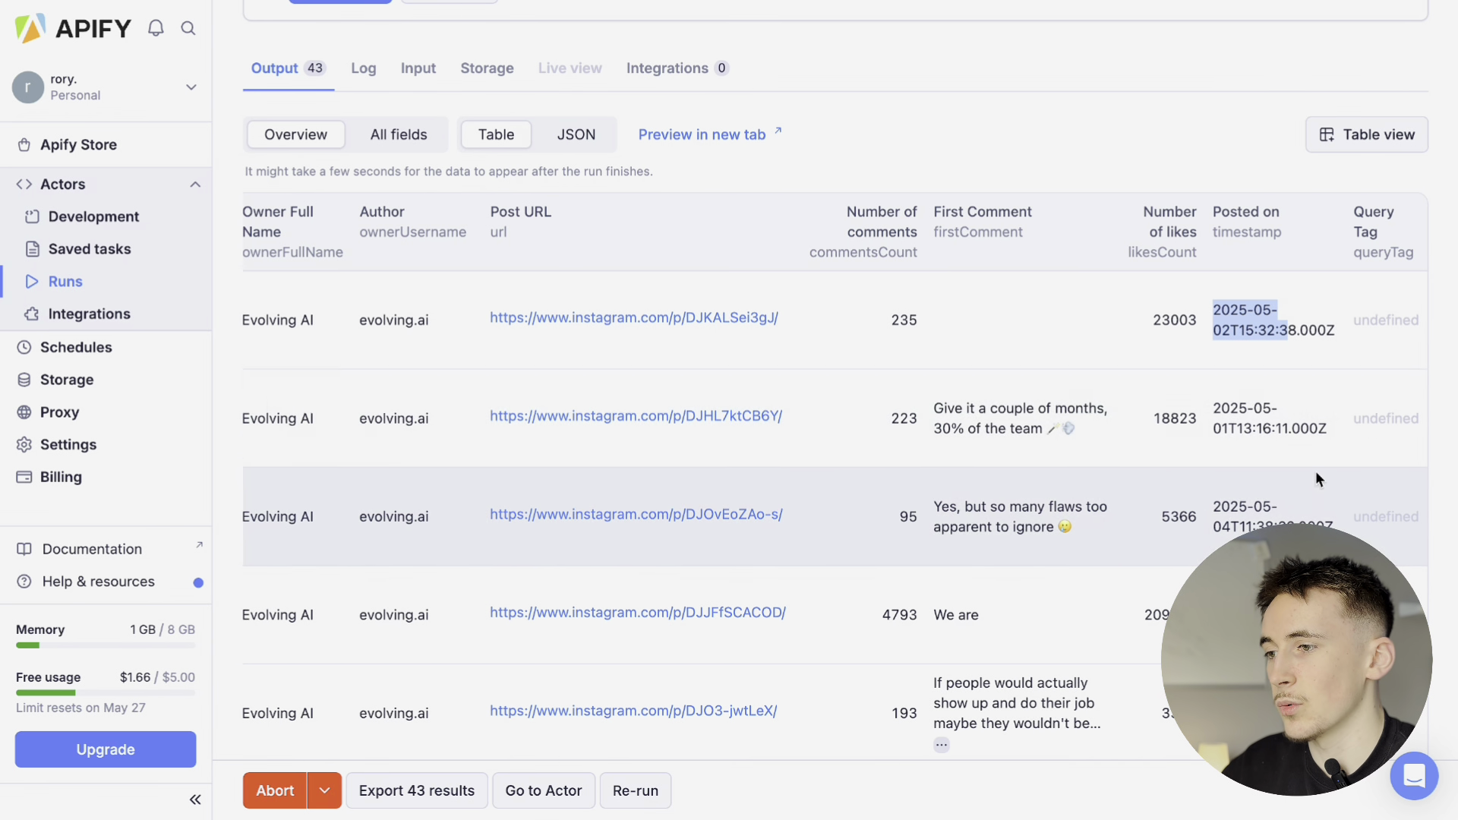
scroll(1315, 470, "down", 20)
scroll(1319, 460, "up", 20)
scroll(1320, 457, "up", 5)
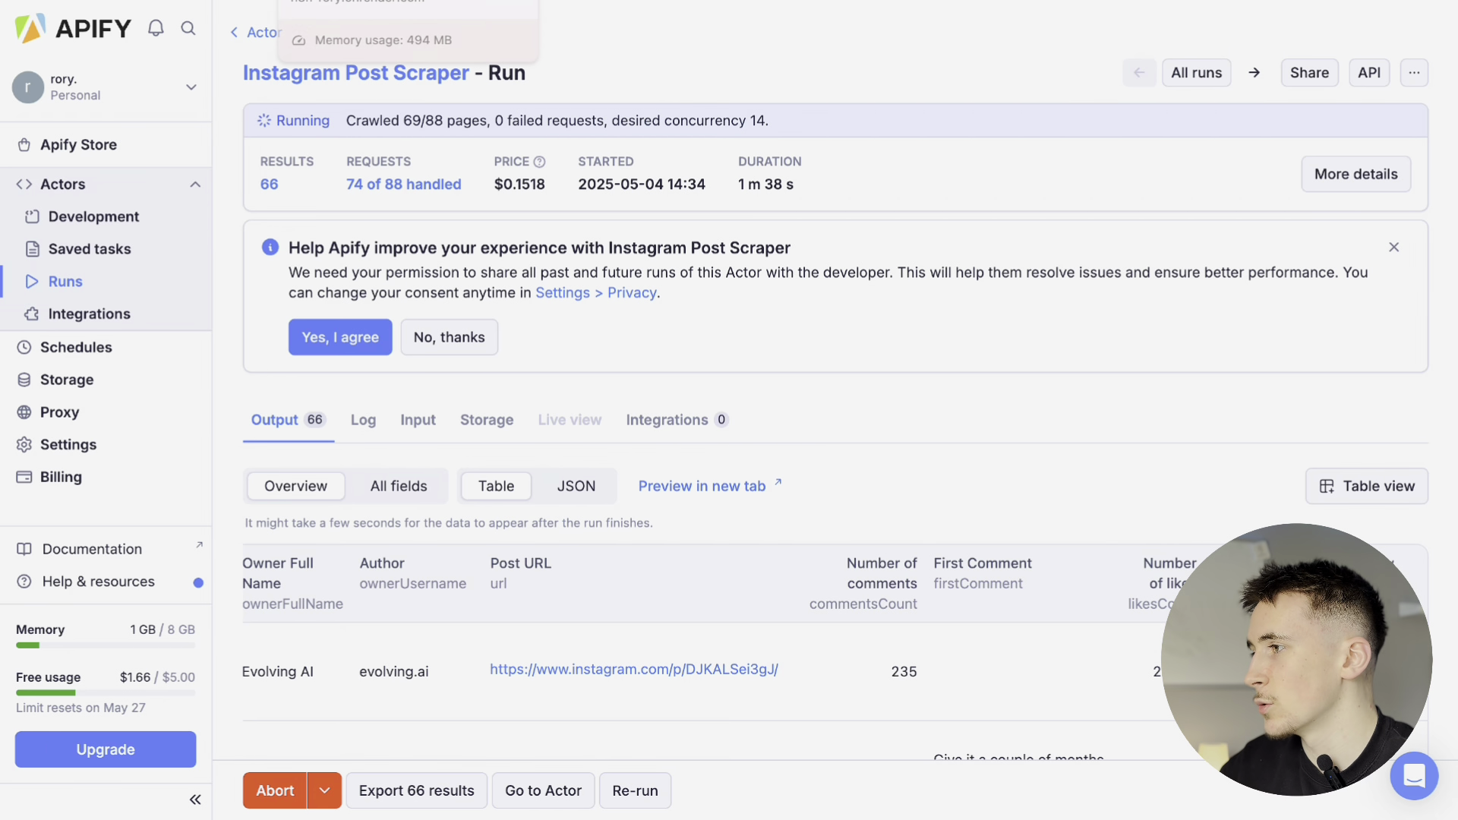
Step: Return to the Marketing Agent workflow in n8n and follow its execution through the Generating posts section
left_click(349, 1)
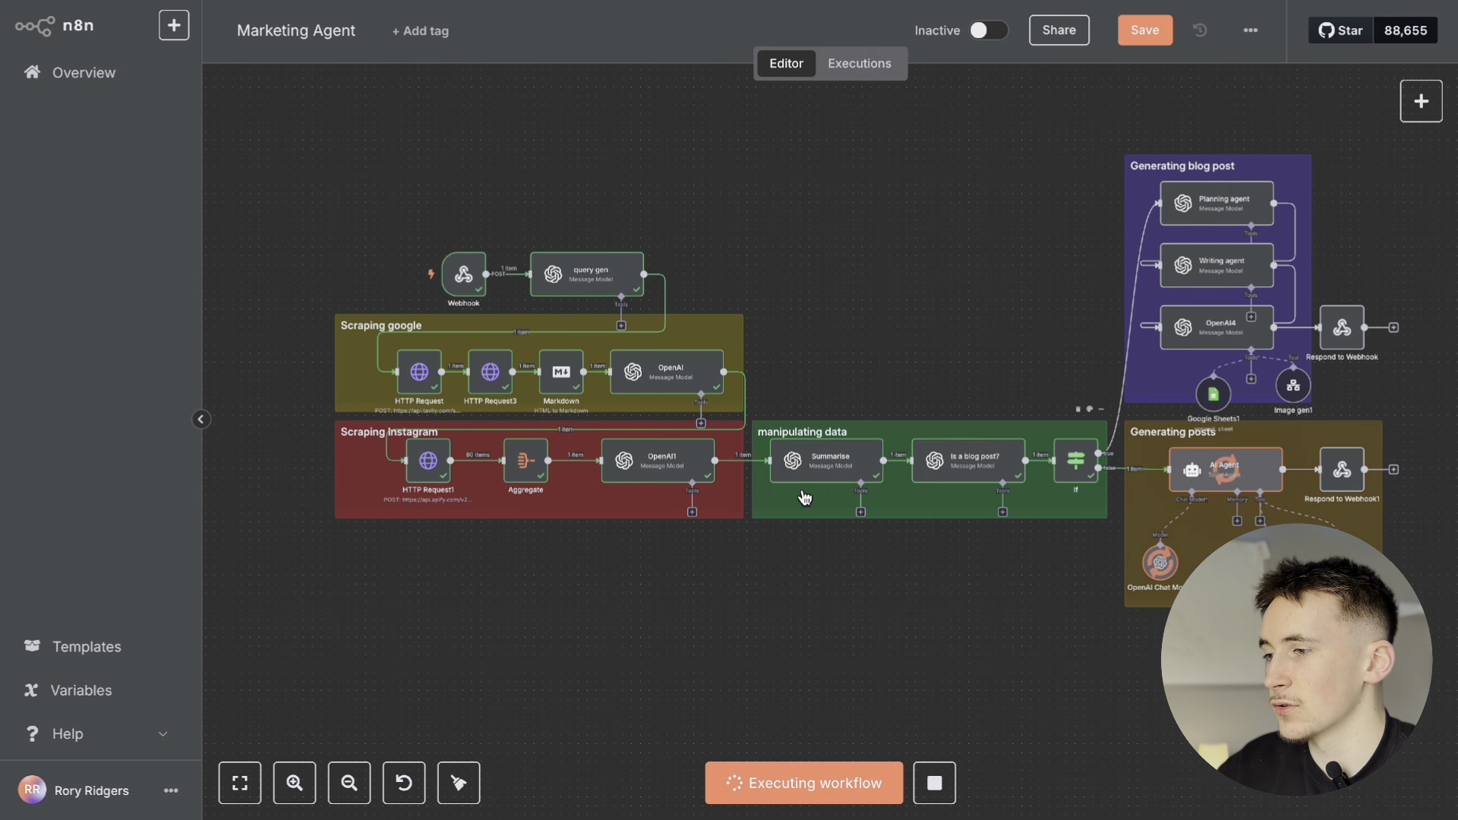
scroll(955, 464, "right", 3)
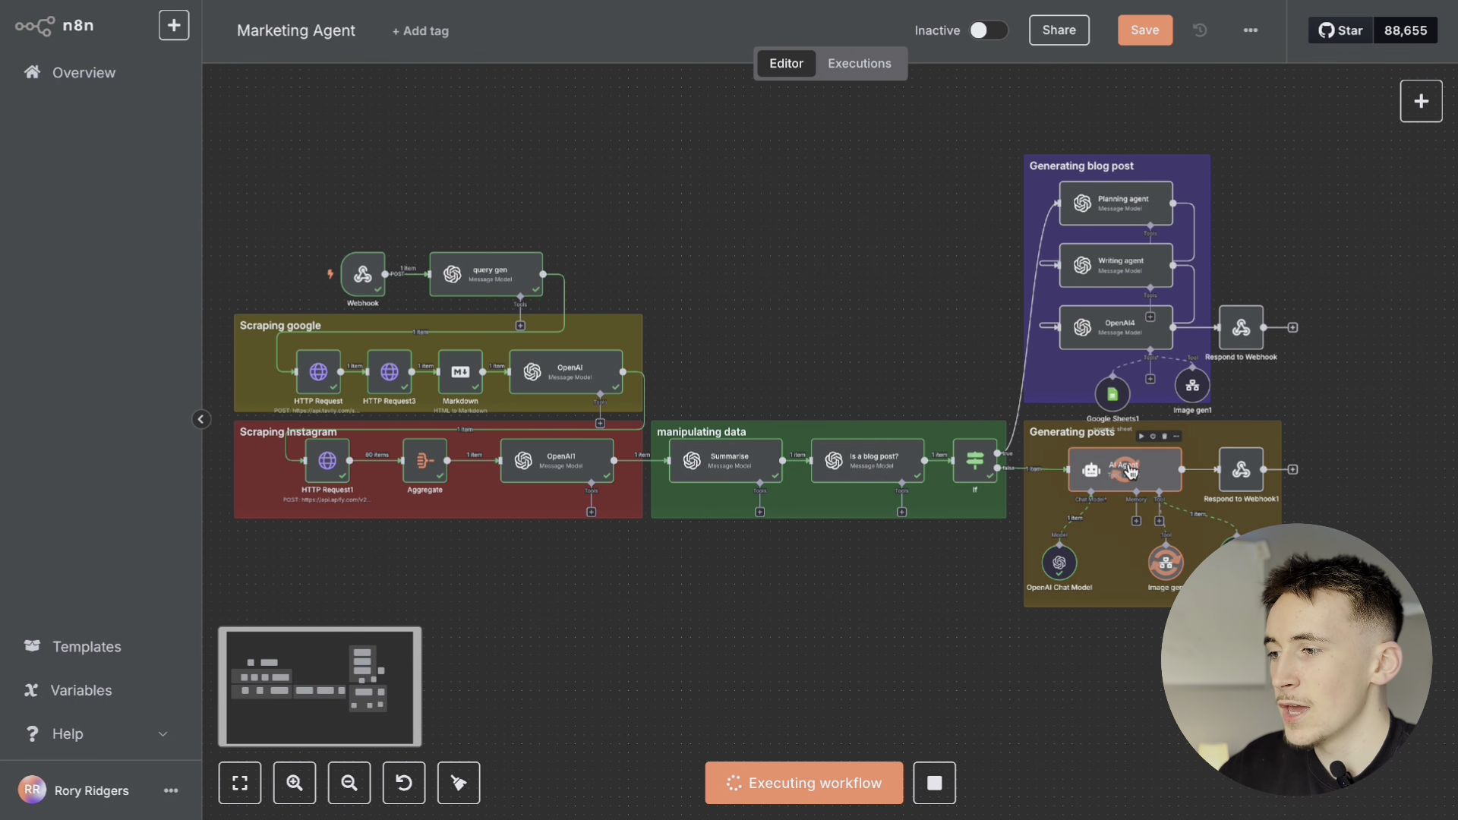
scroll(1115, 471, "down", 2)
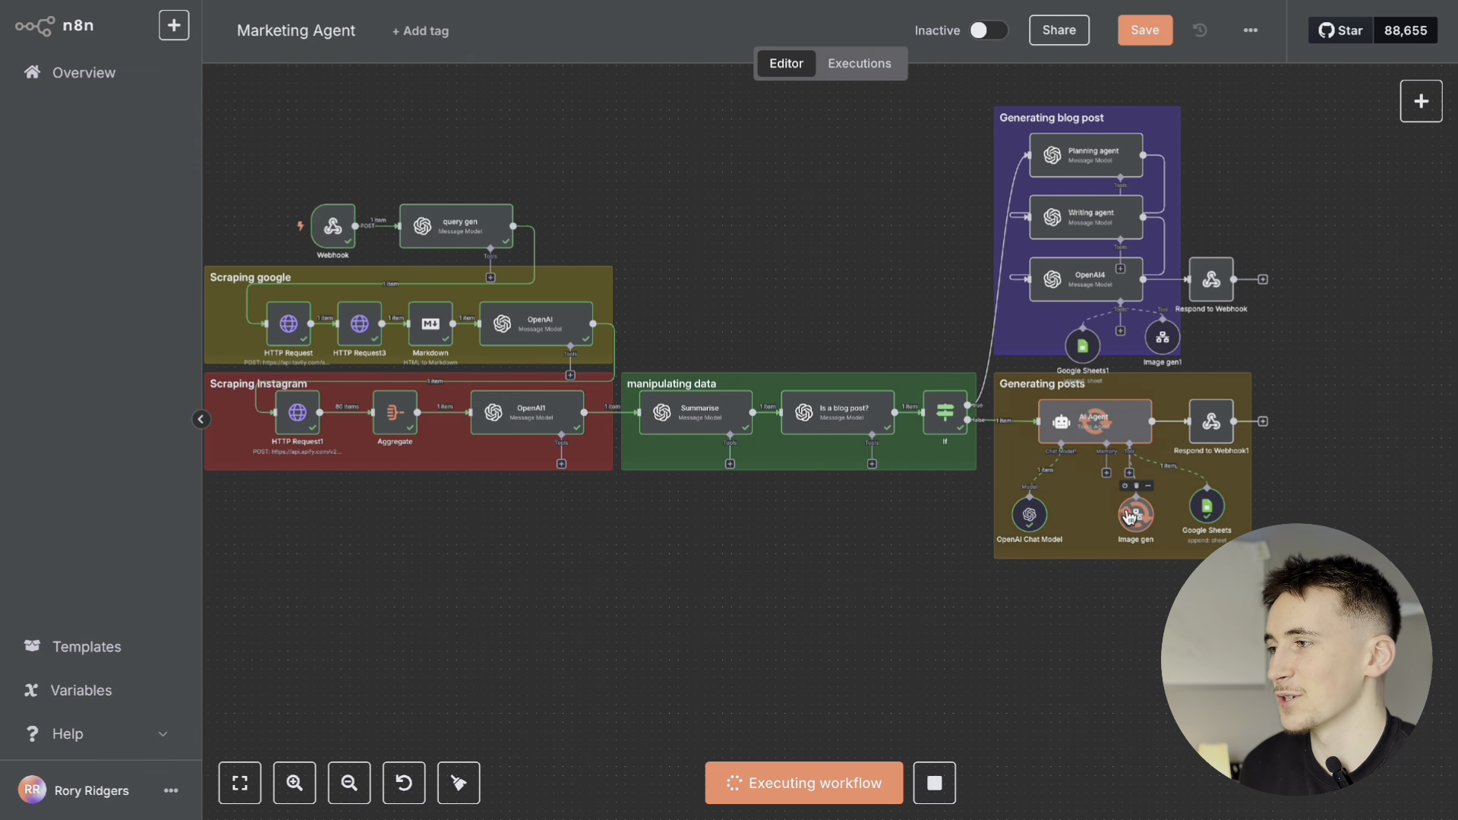
scroll(268, 196, "left", 3)
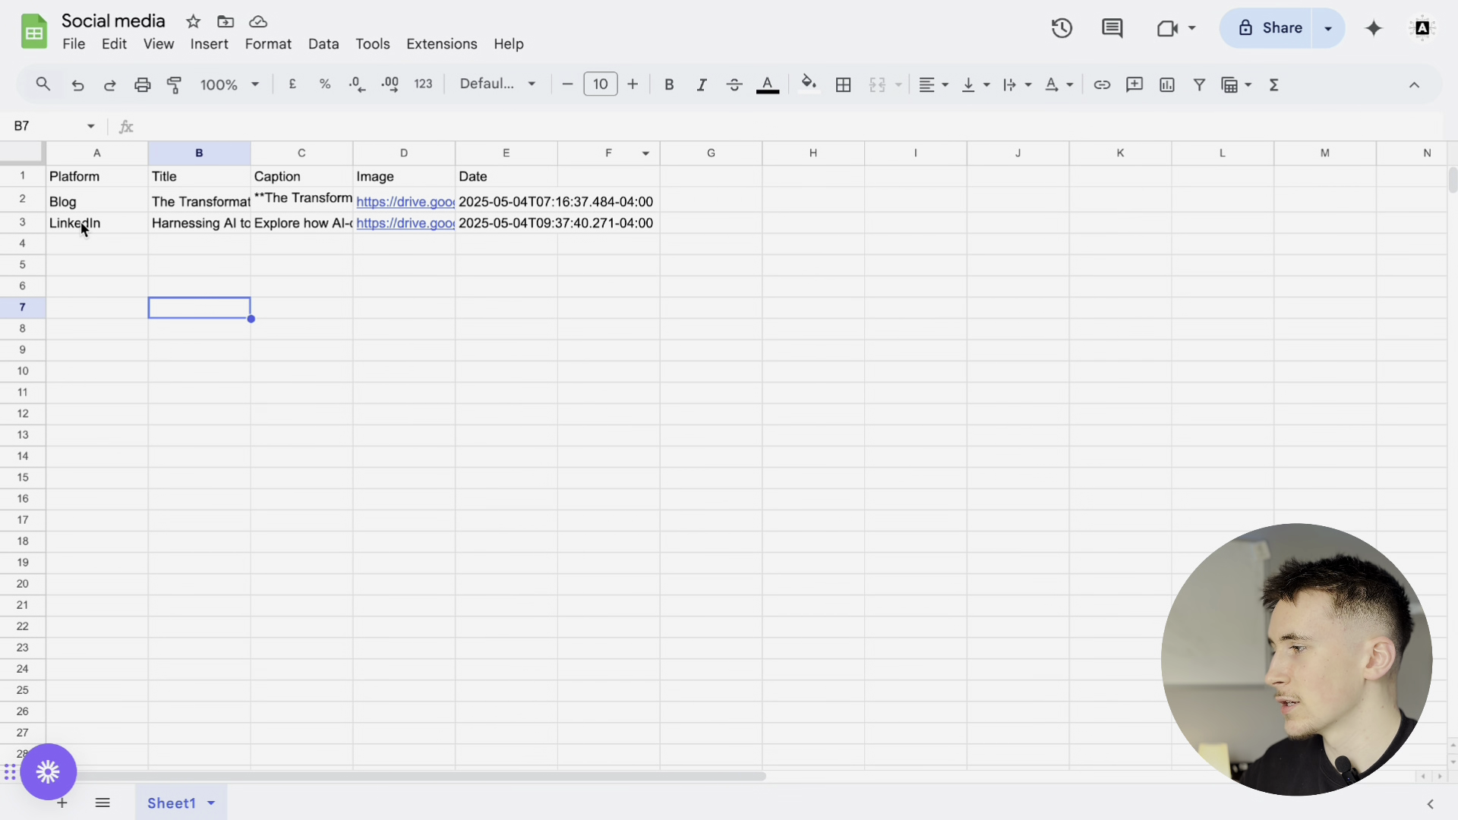
Step: In the Social media Google Sheet, check the platform and full title of the new LinkedIn row
double_click(85, 226)
double_click(192, 225)
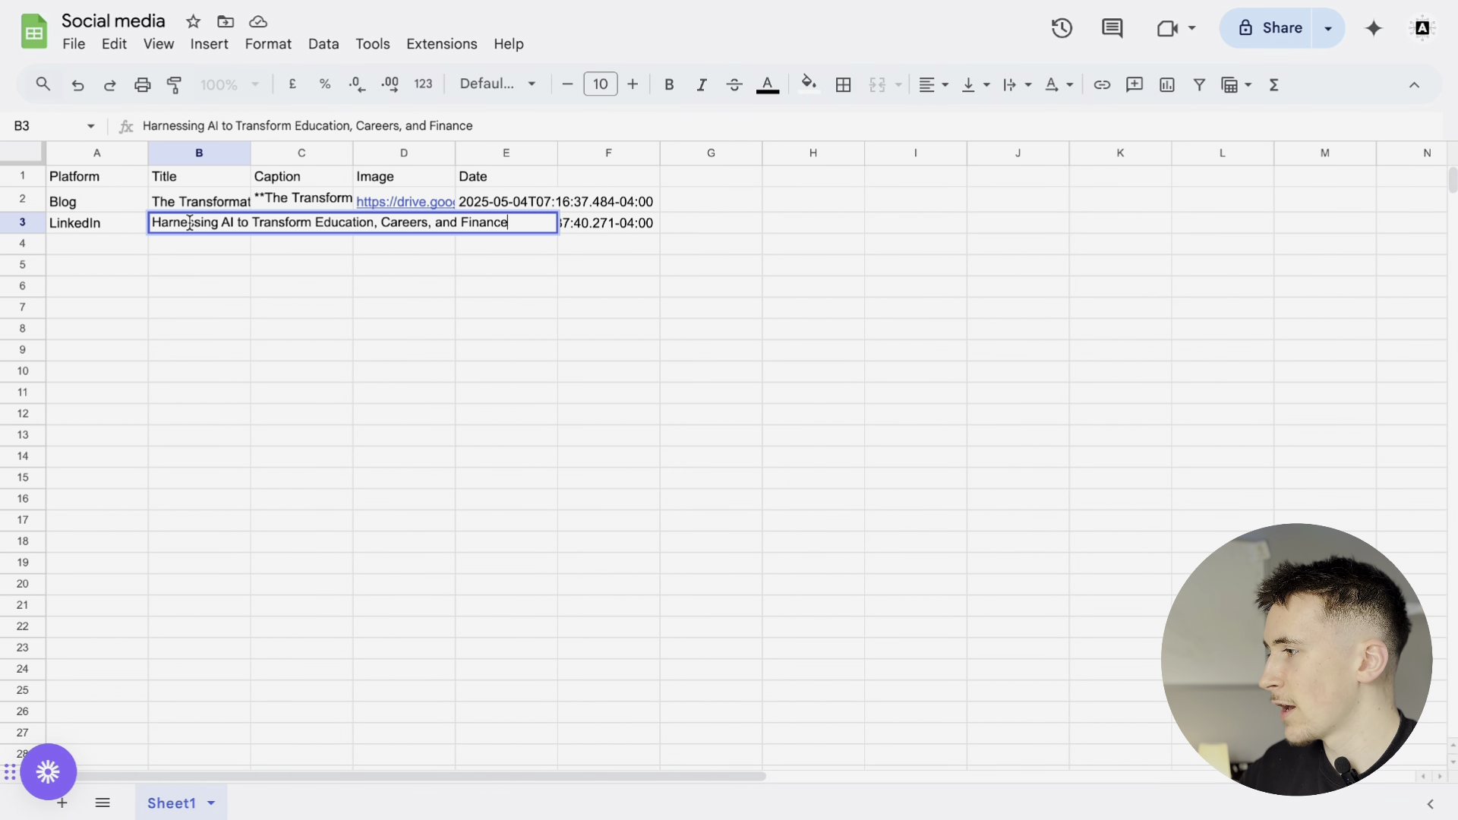
left_click_drag(195, 222, 413, 223)
left_click(339, 287)
Step: Read the full caption generated for the LinkedIn row, leaving the cell unchanged
double_click(285, 224)
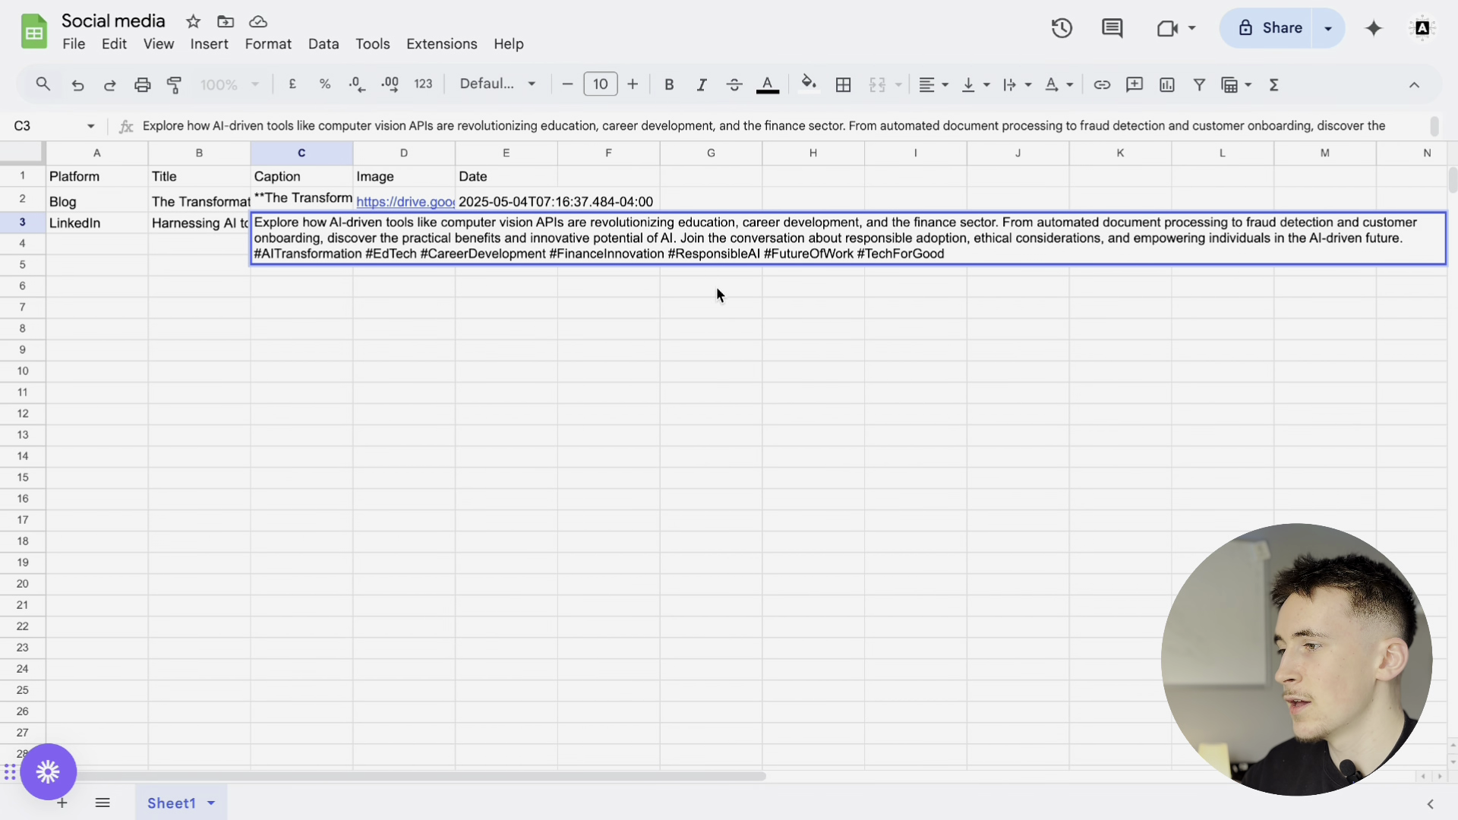
left_click(243, 251)
left_click(289, 241)
double_click(319, 224)
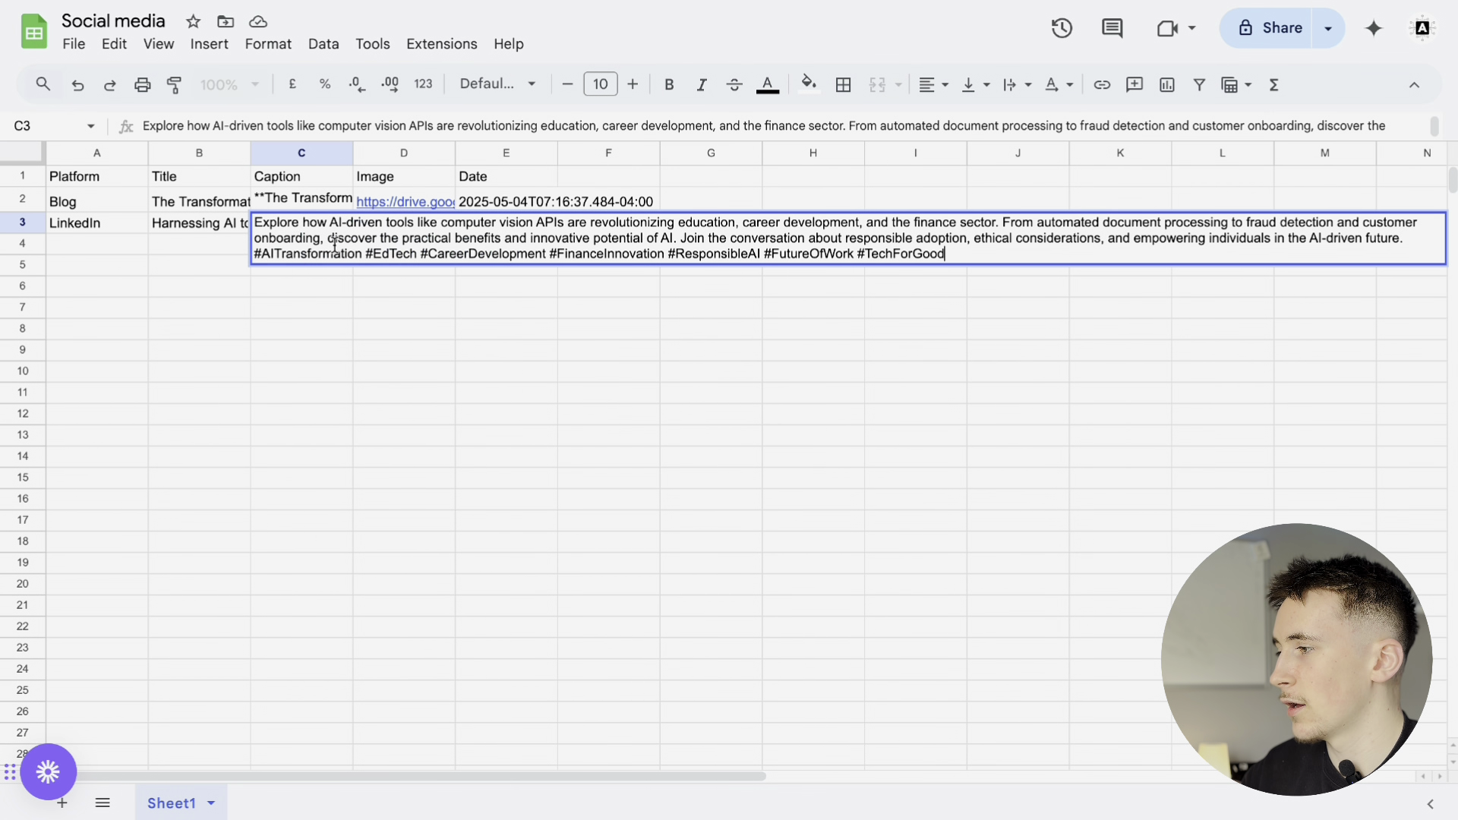
left_click(633, 289)
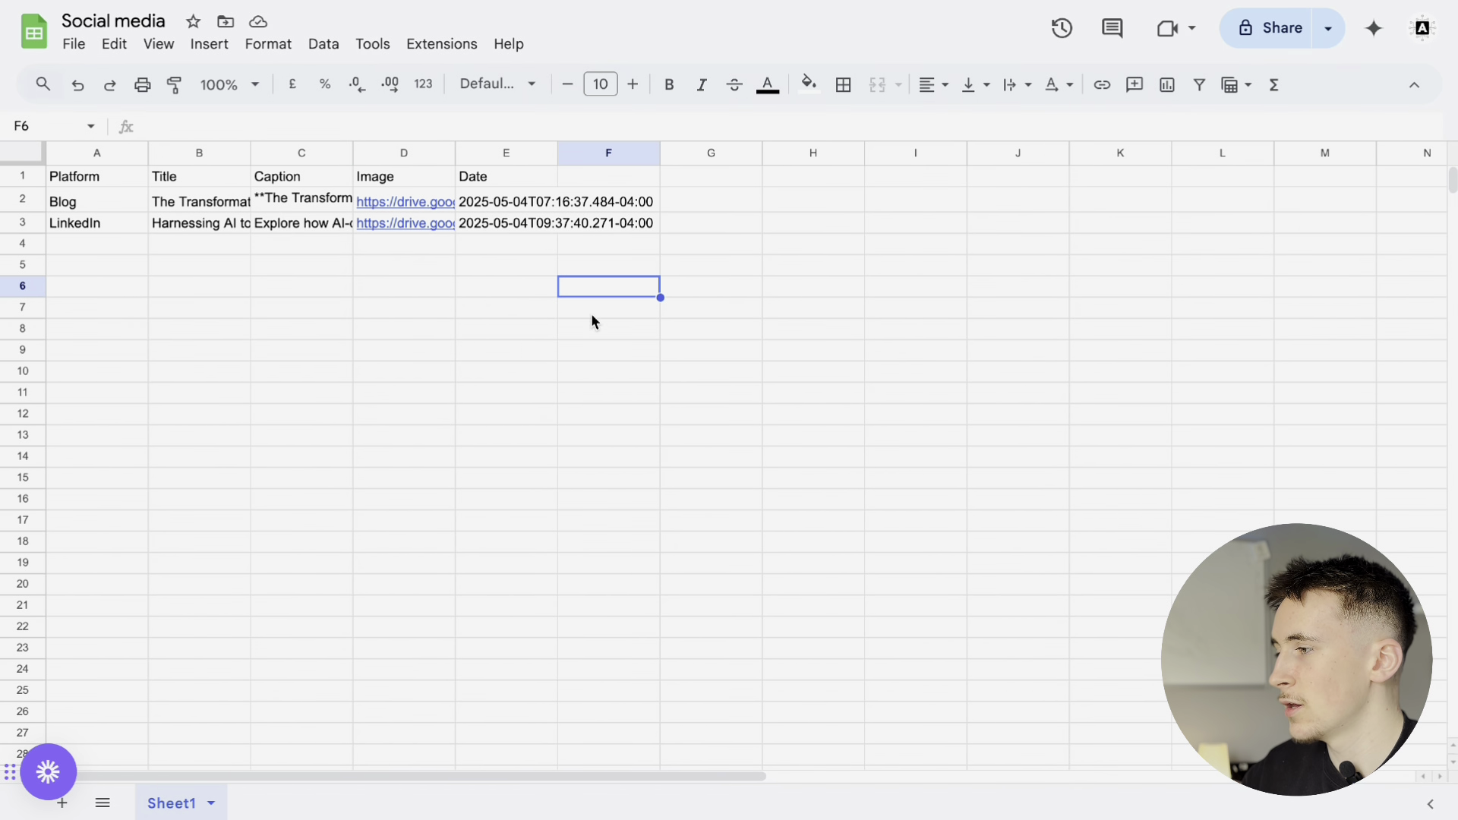
Step: View the image linked in the LinkedIn row, and check the row's date back in the sheet
left_click(394, 222)
left_click(454, 260)
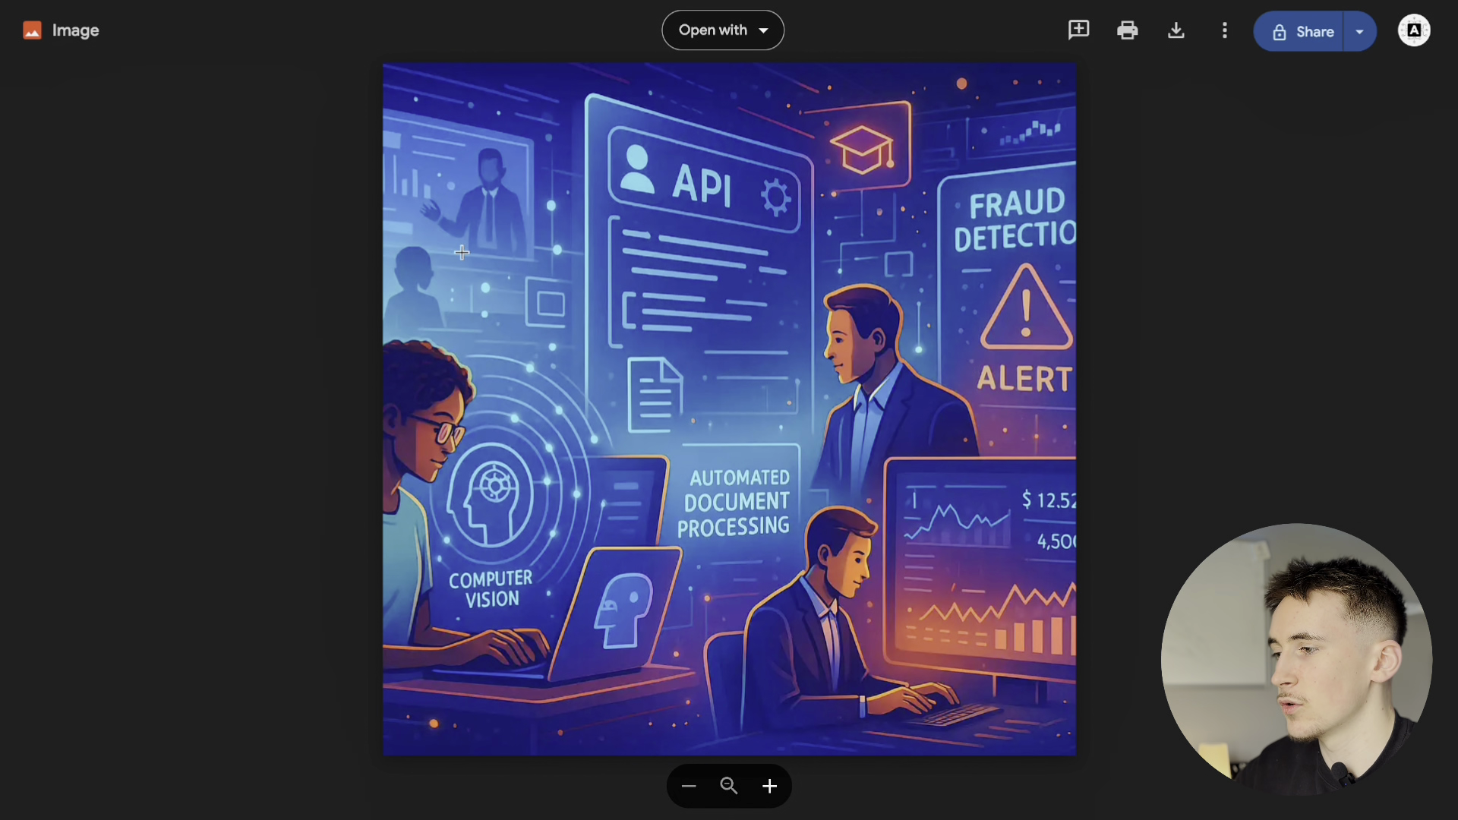
key("Escape")
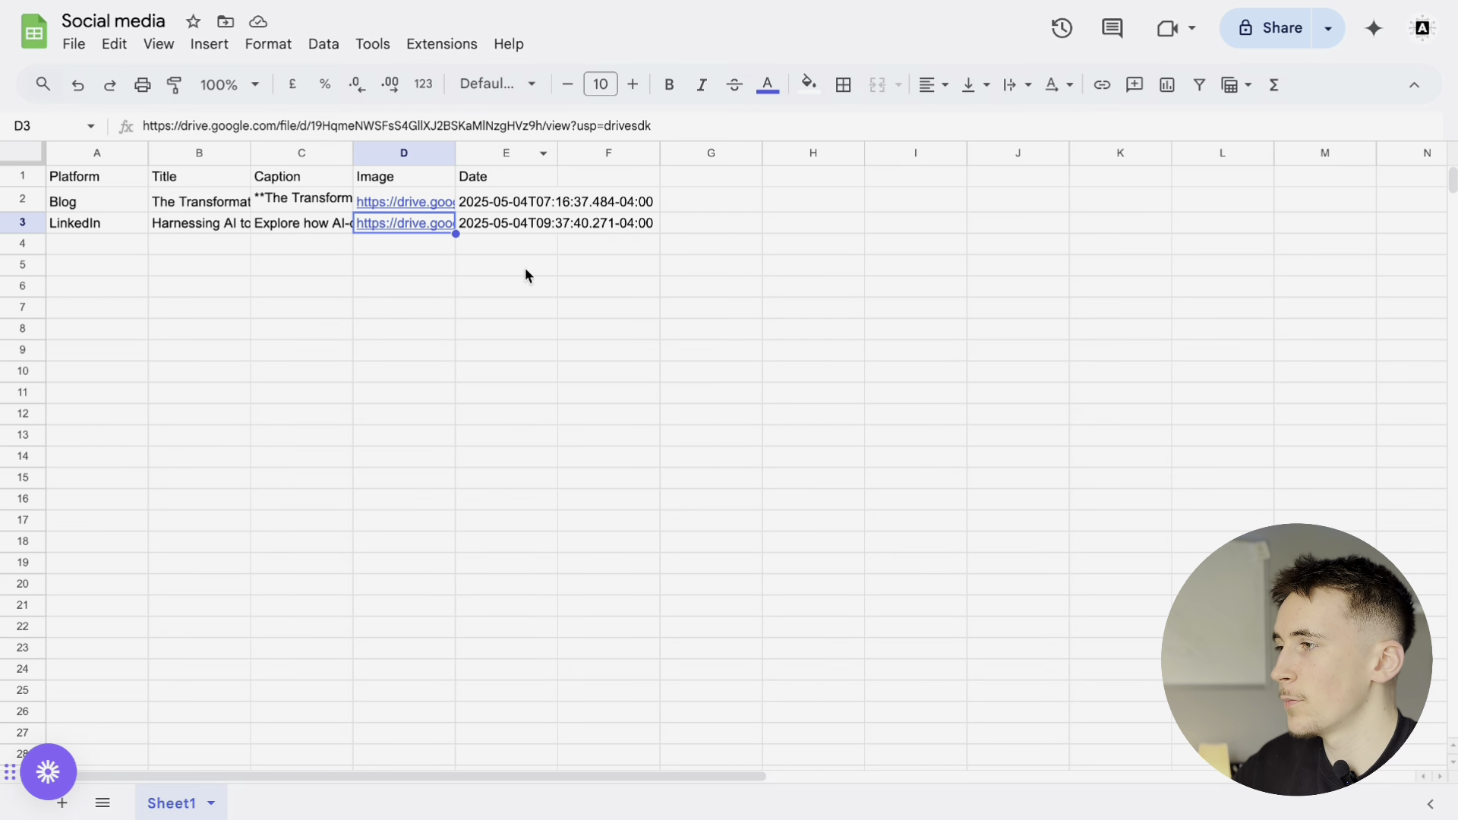
left_click(500, 228)
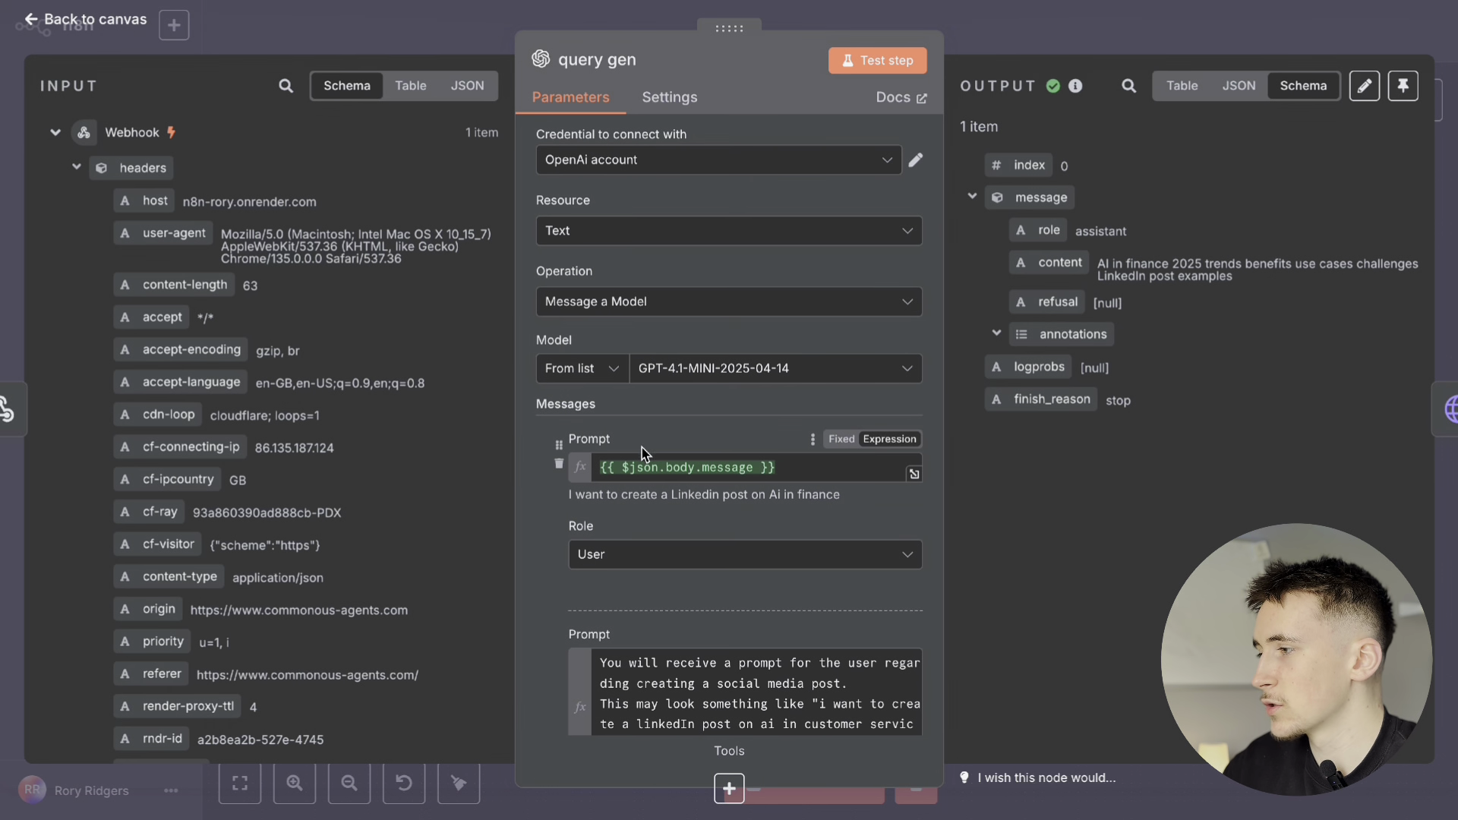
Step: In the n8n workflow, compare the query gen node's incoming chat message with the search query in its output
double_click(592, 228)
left_click_drag(567, 496, 890, 511)
left_click(890, 510)
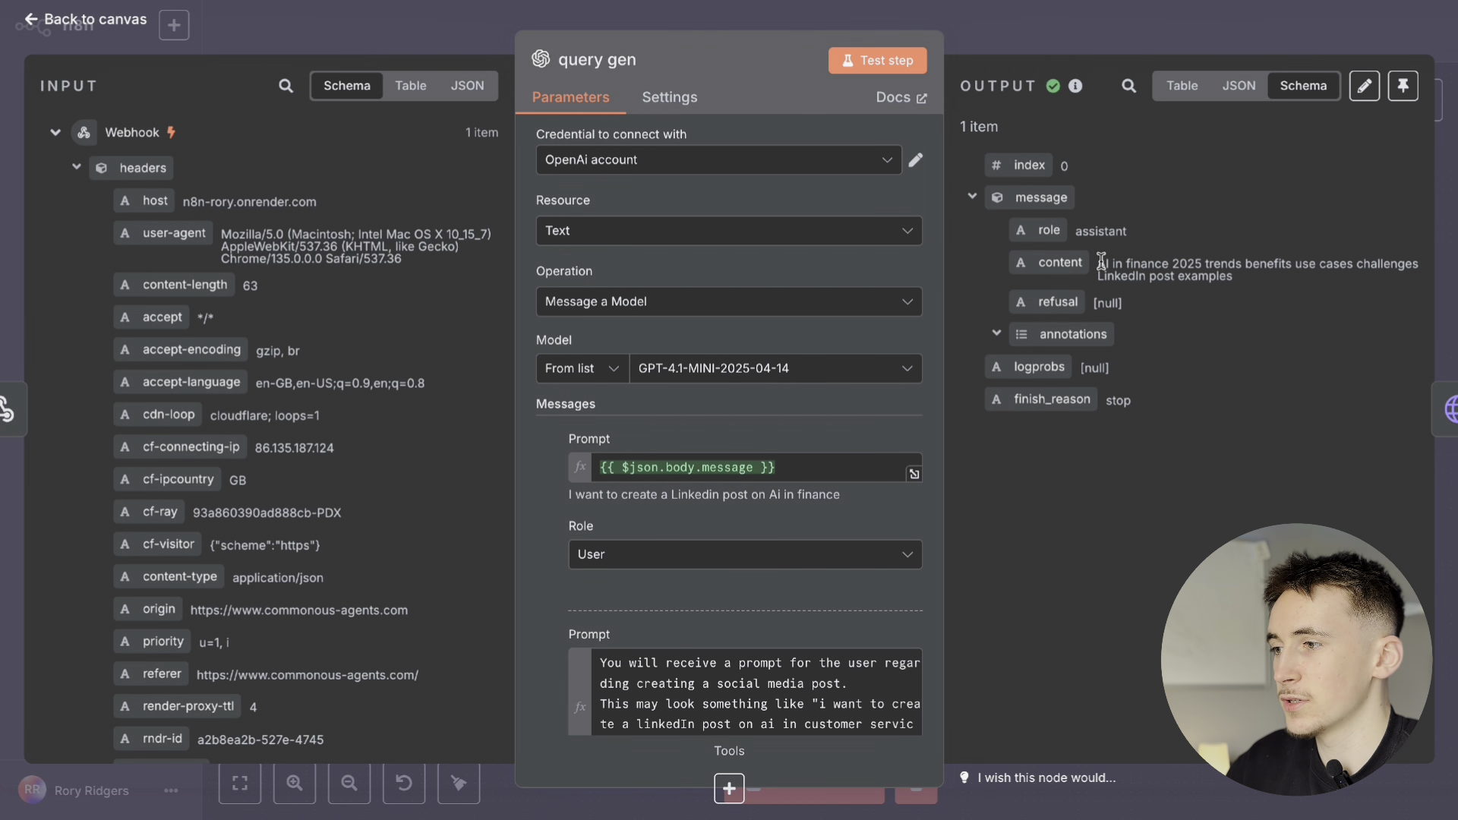
left_click_drag(1101, 263, 1270, 280)
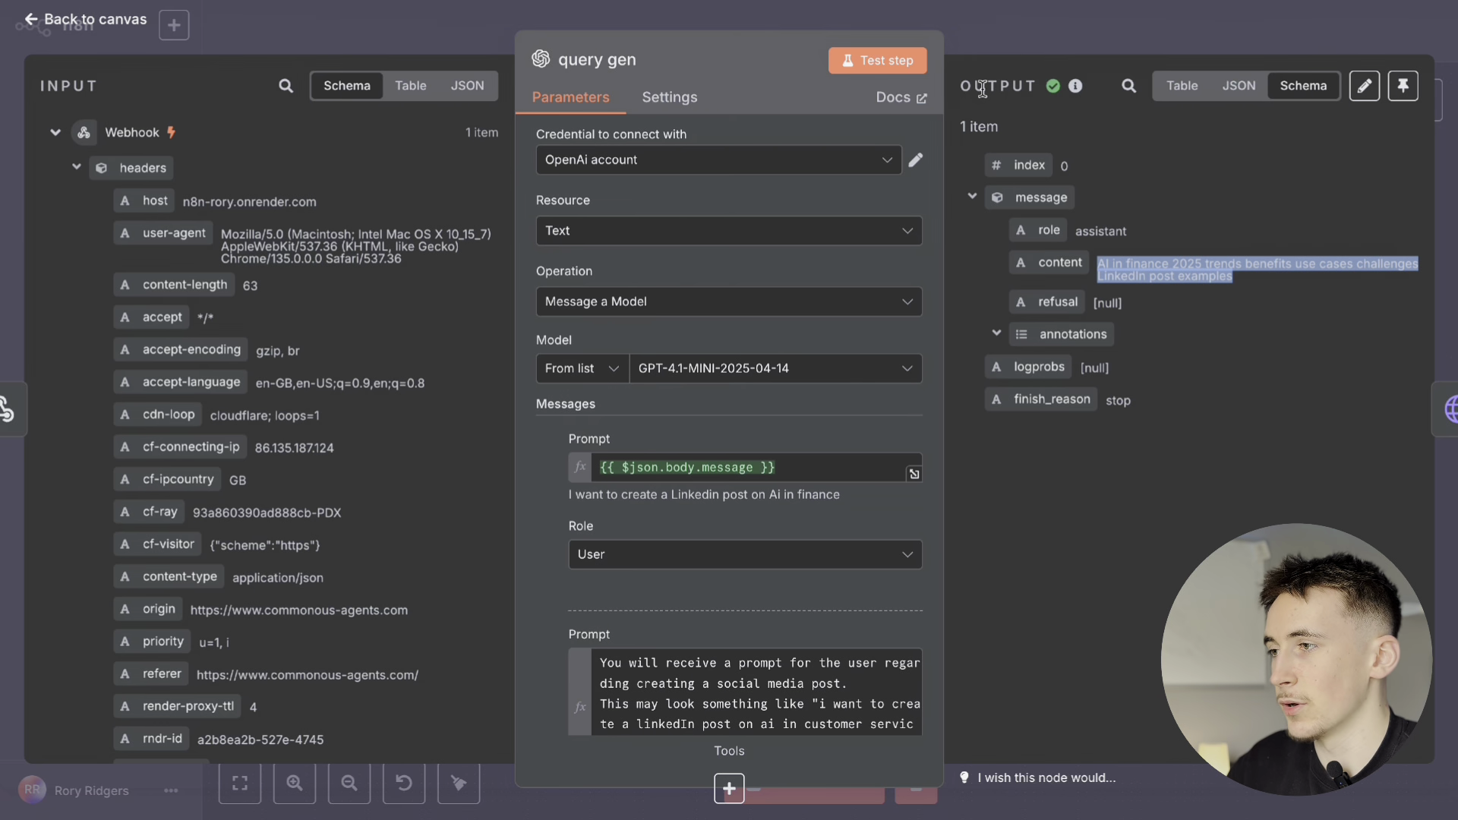
left_click(1013, 44)
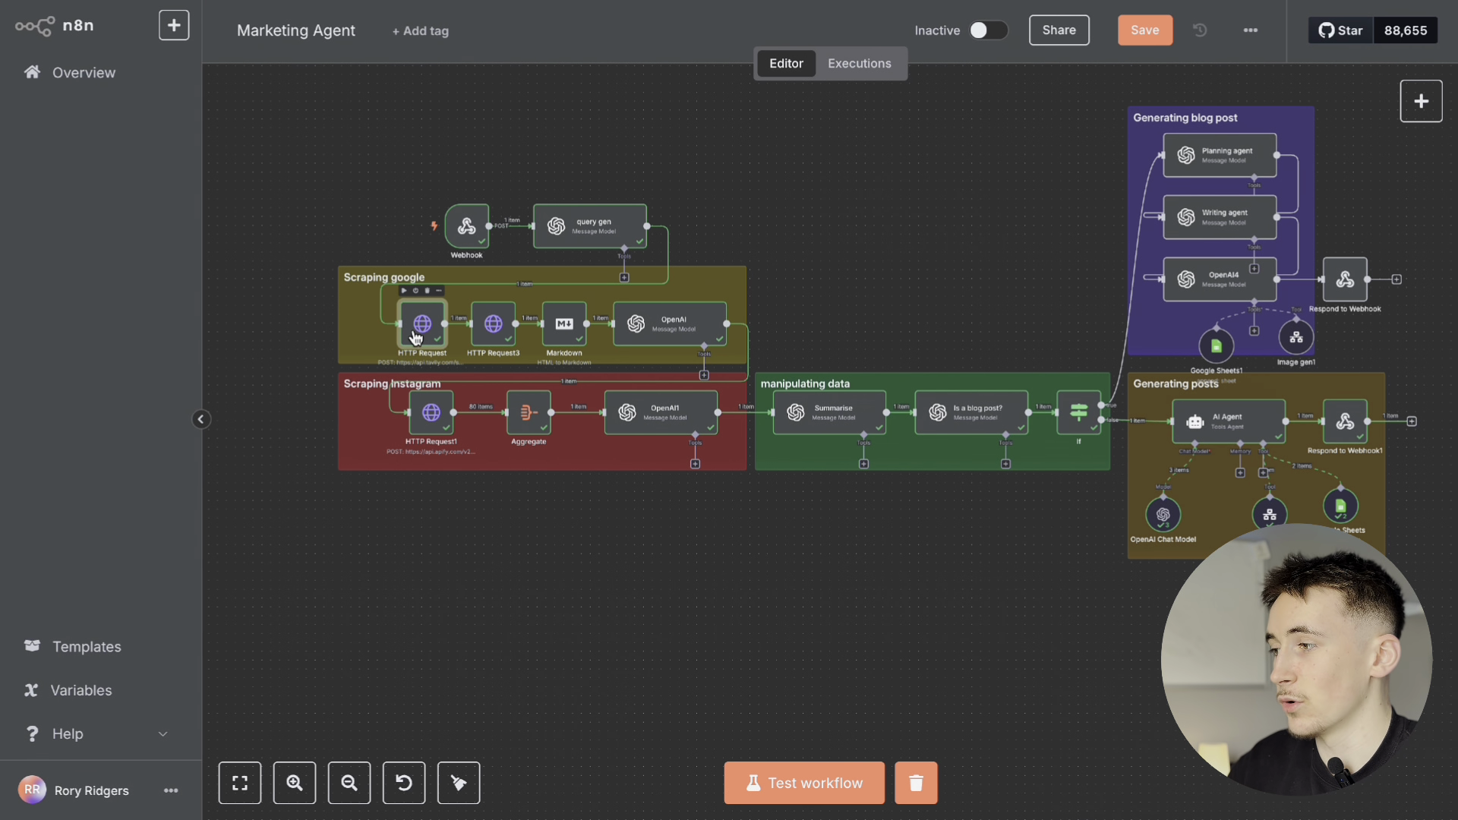
Step: Inspect the Scraping google section's HTTP Request answer and source URL, plus its OpenAI node's output
double_click(416, 331)
left_click_drag(1303, 278, 1092, 242)
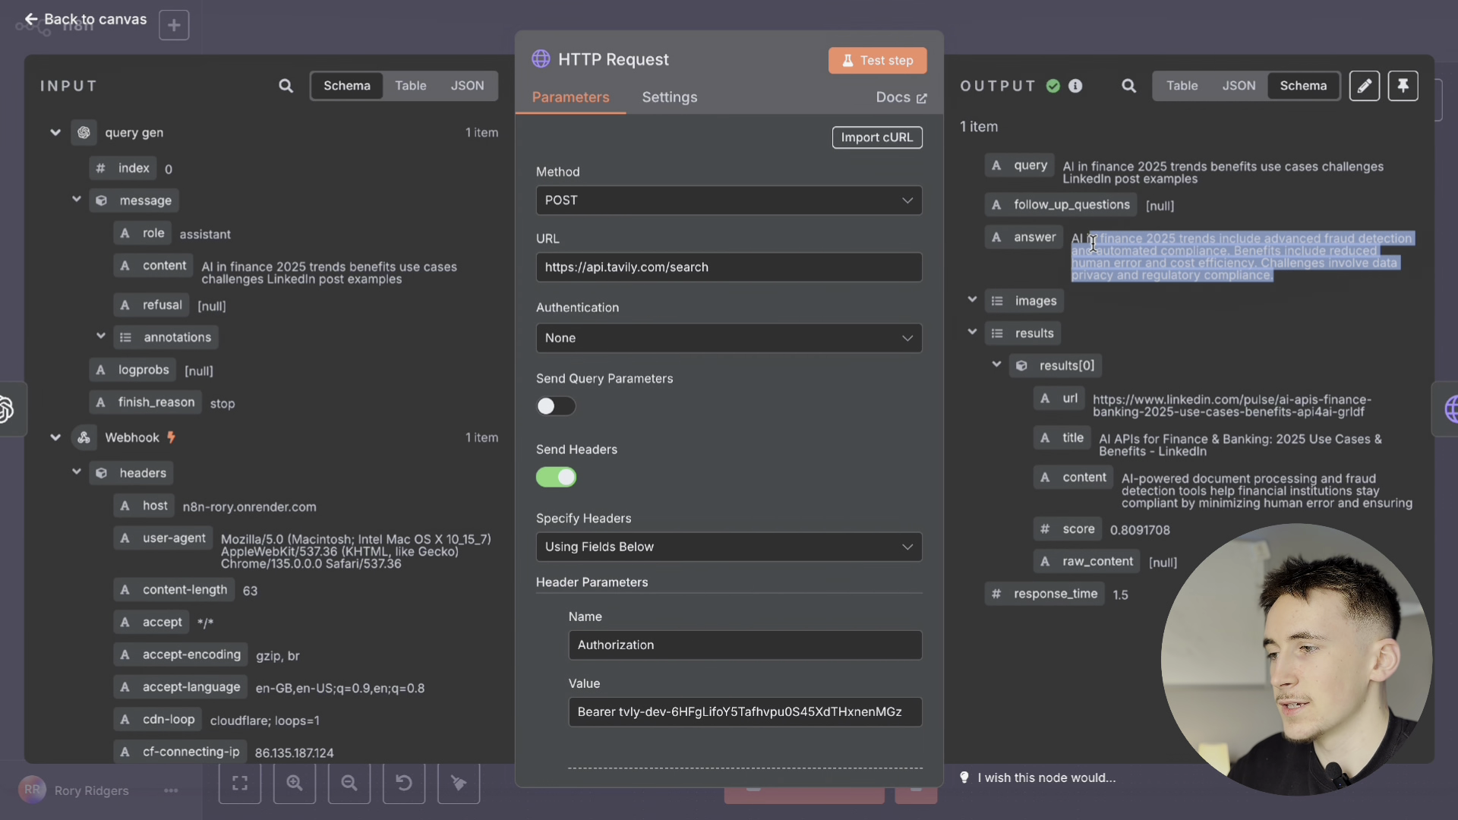
left_click_drag(1093, 394, 1359, 413)
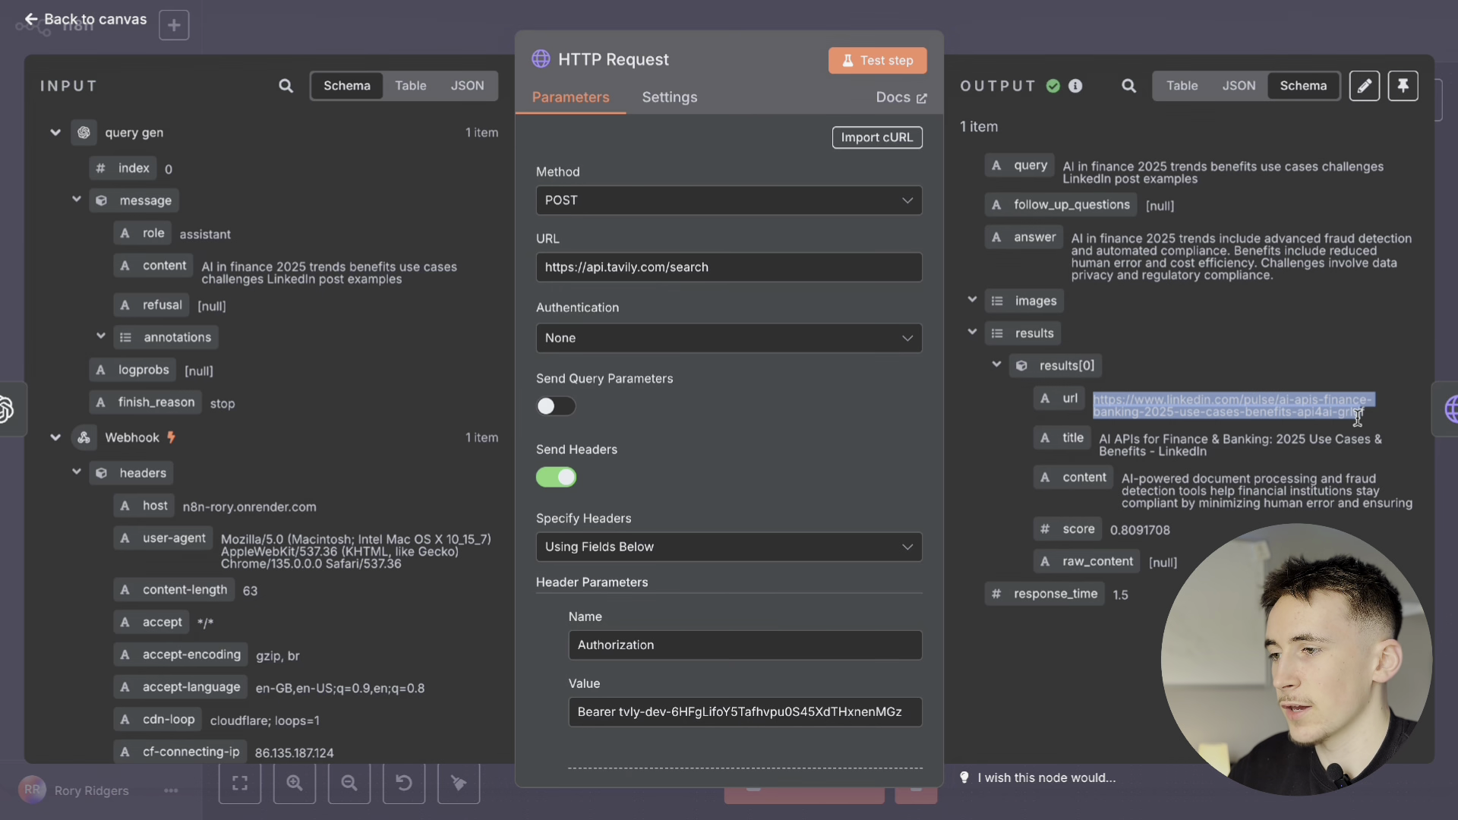
left_click(1101, 45)
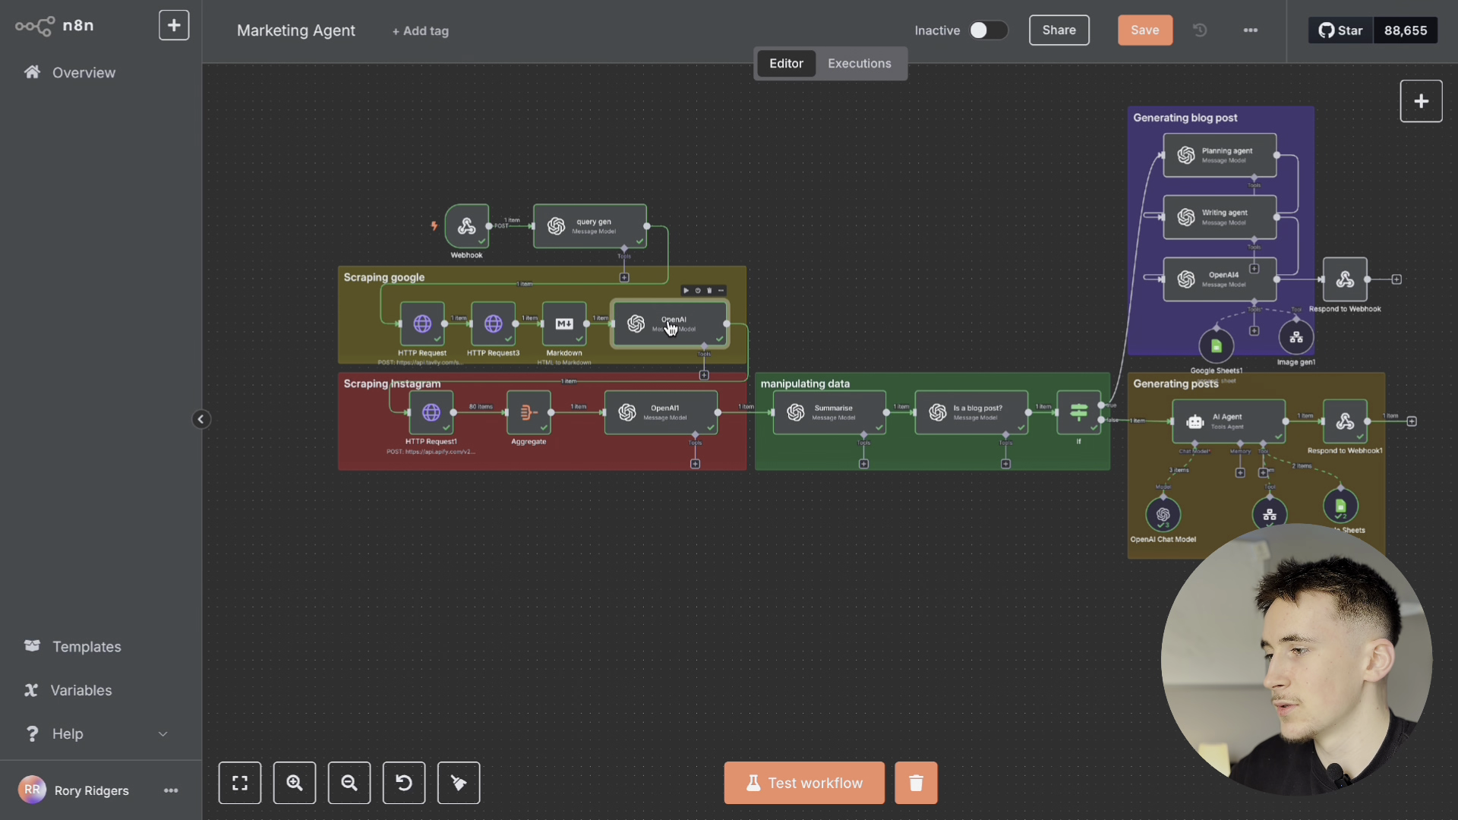
double_click(667, 331)
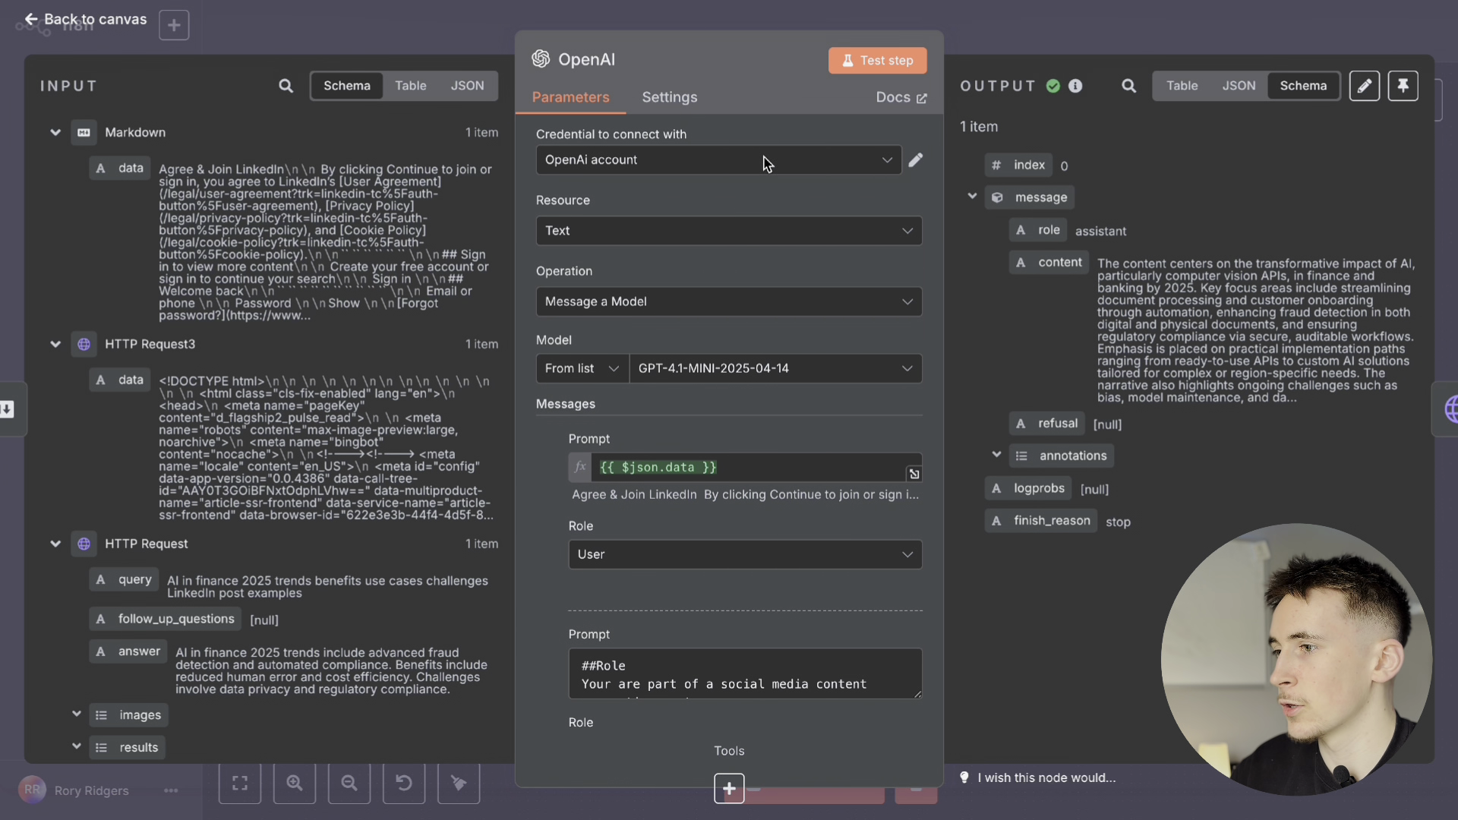
left_click(997, 30)
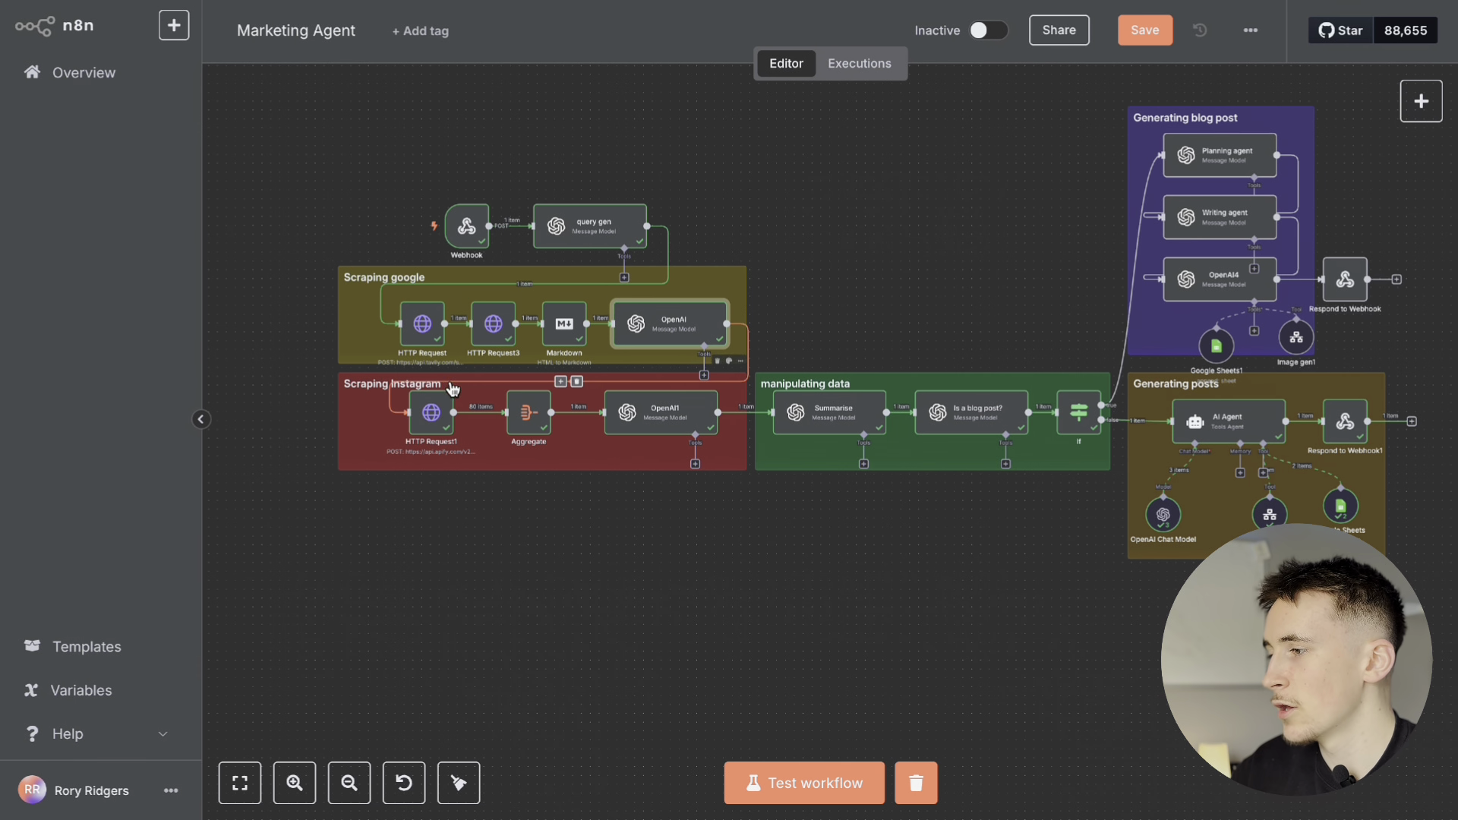
Step: Examine the Instagram posts output by the HTTP Request1 node in JSON view, and return to the canvas
double_click(430, 413)
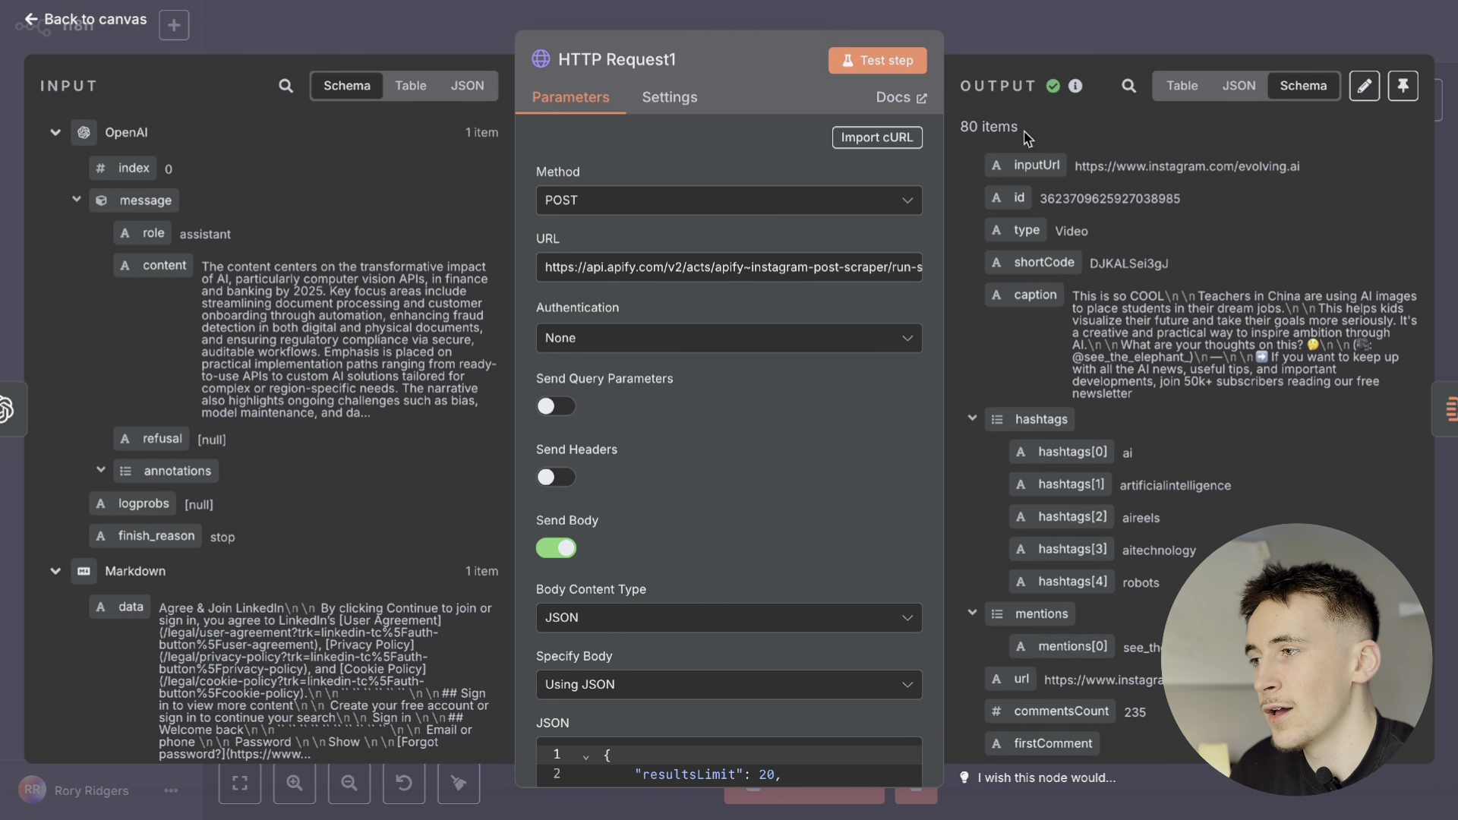
left_click(1241, 86)
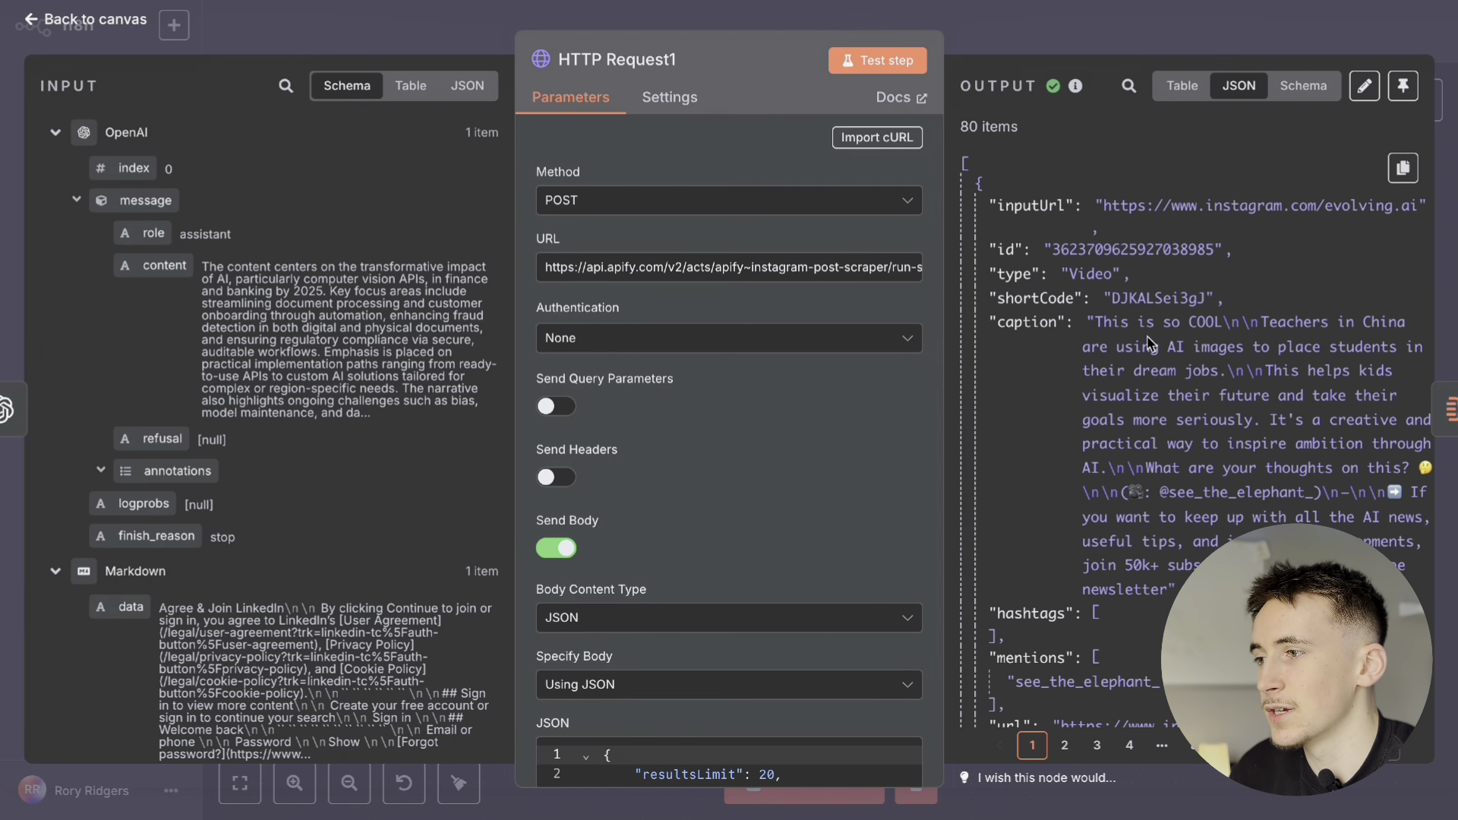
scroll(1146, 335, "down", 10)
scroll(1146, 335, "down", 15)
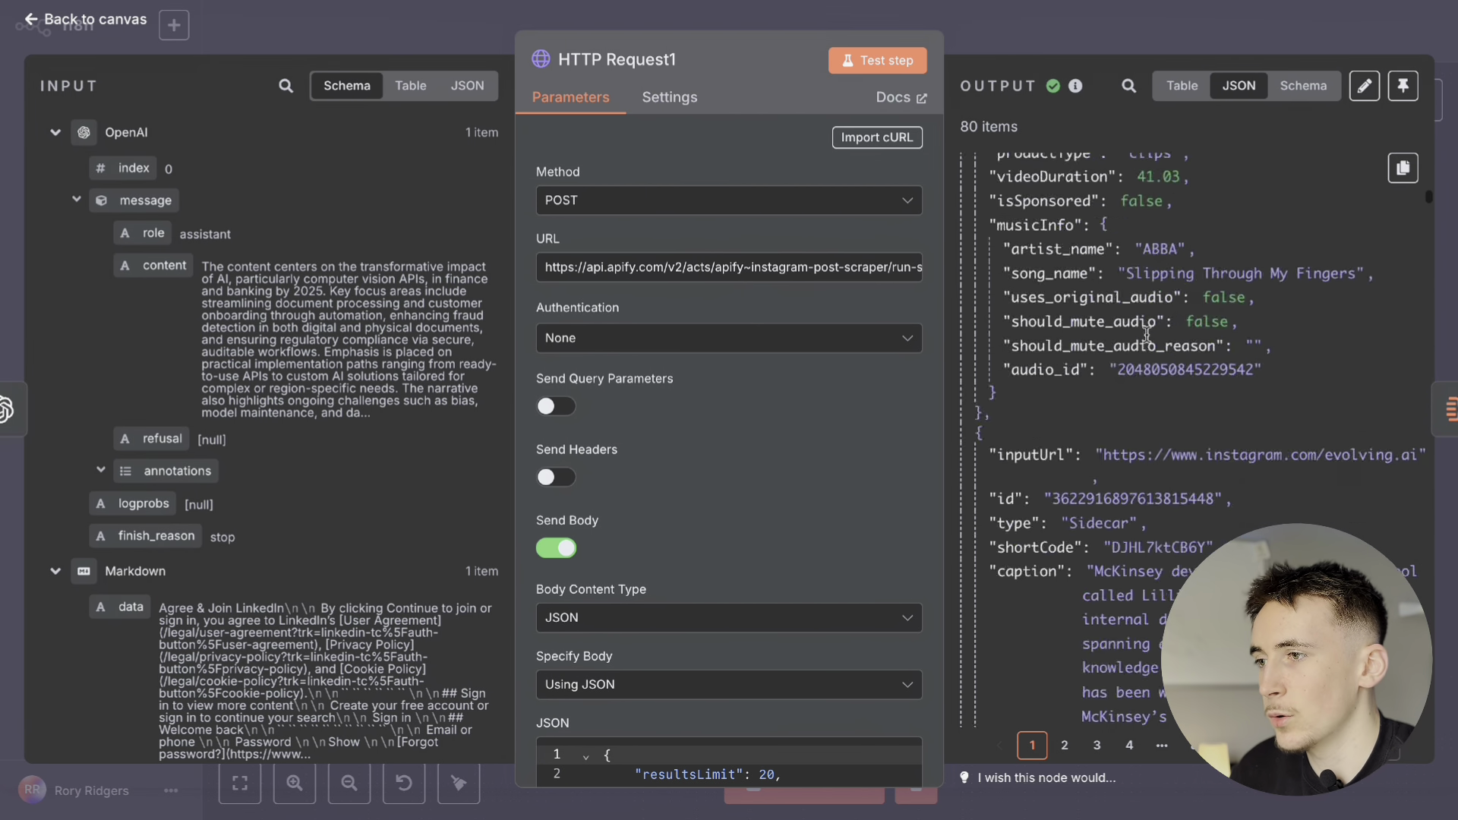
scroll(1147, 335, "down", 15)
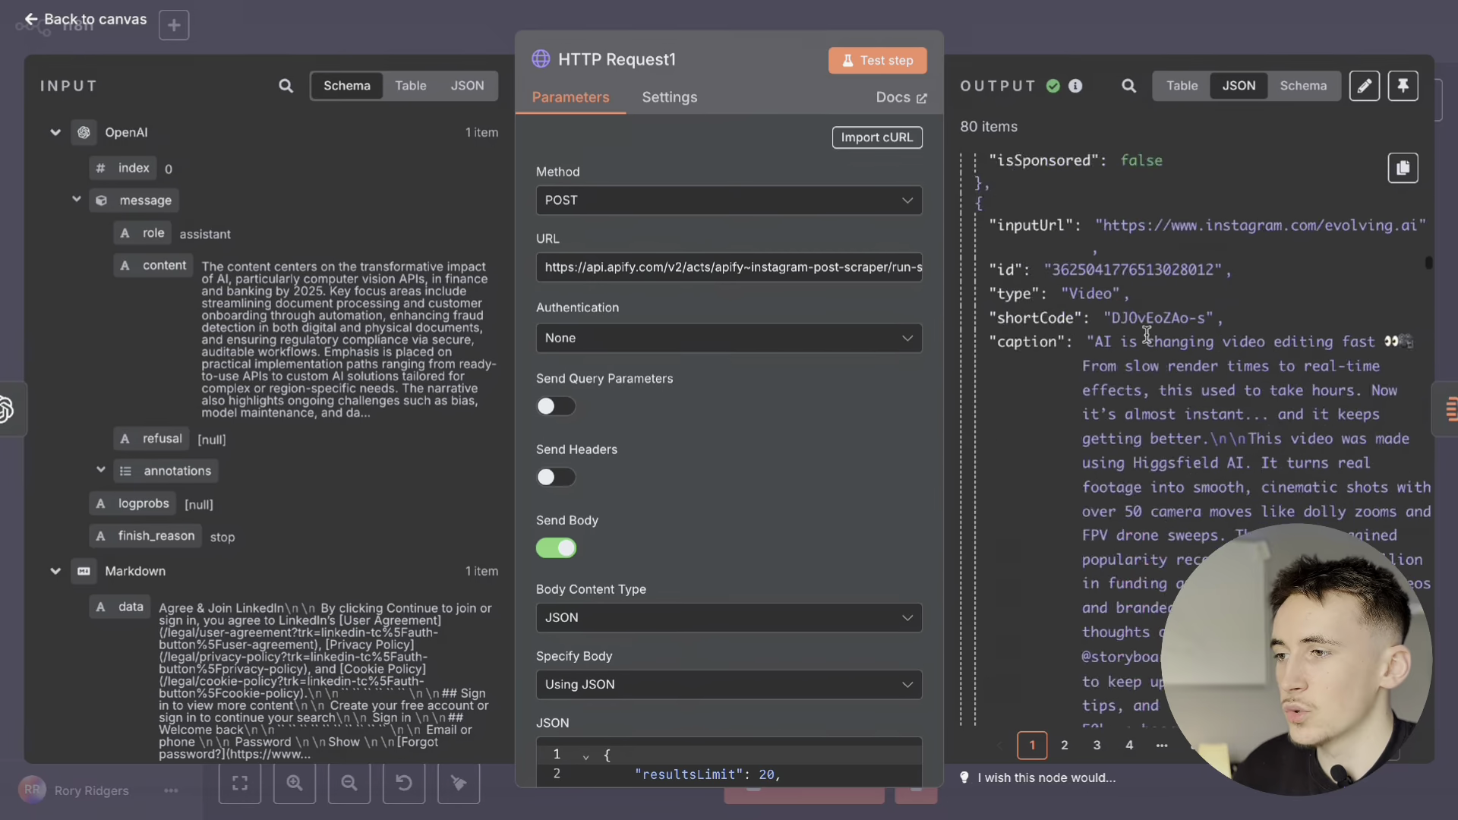
scroll(1146, 334, "down", 15)
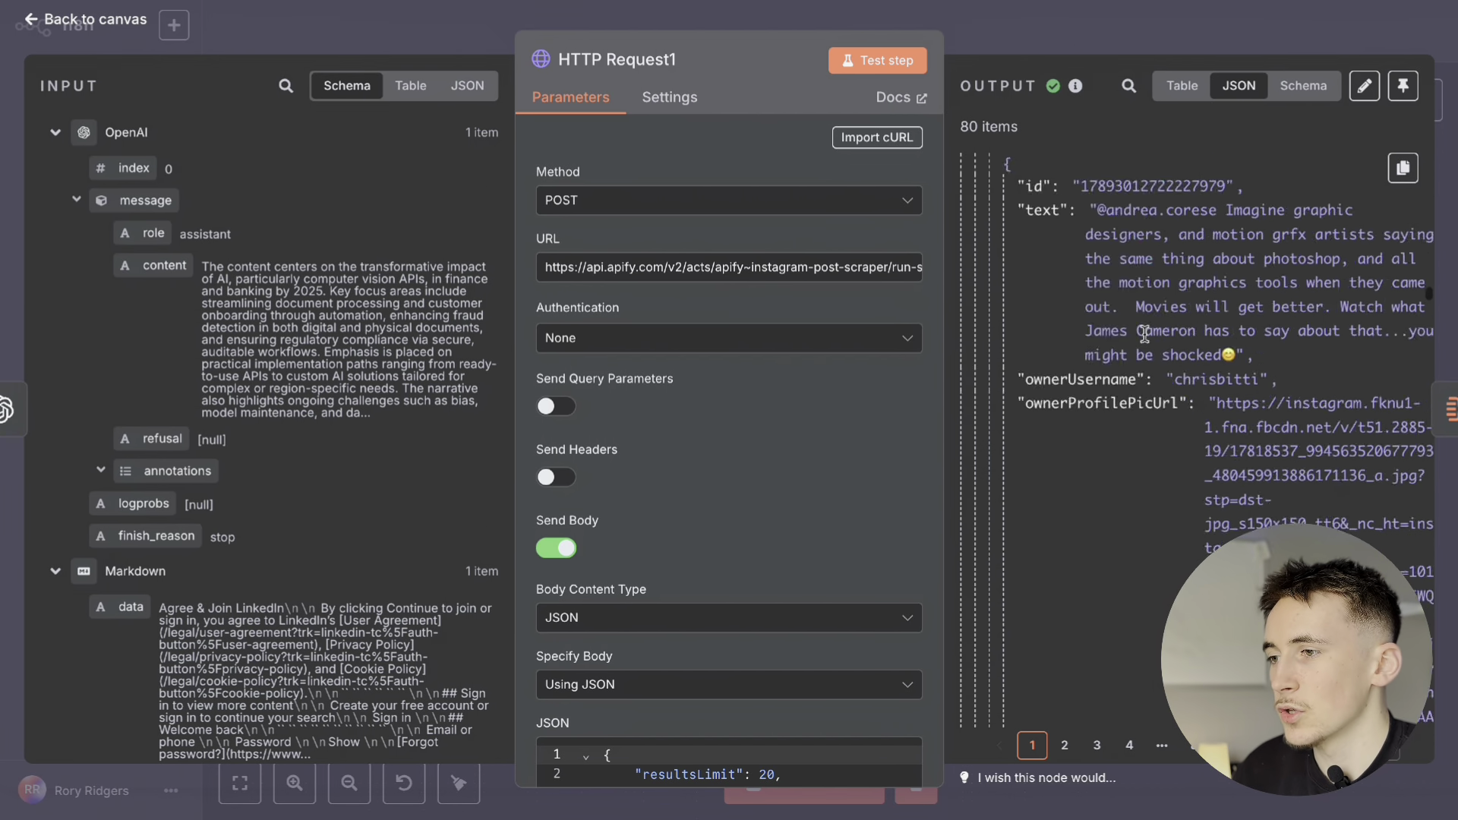
scroll(1148, 341, "down", 13)
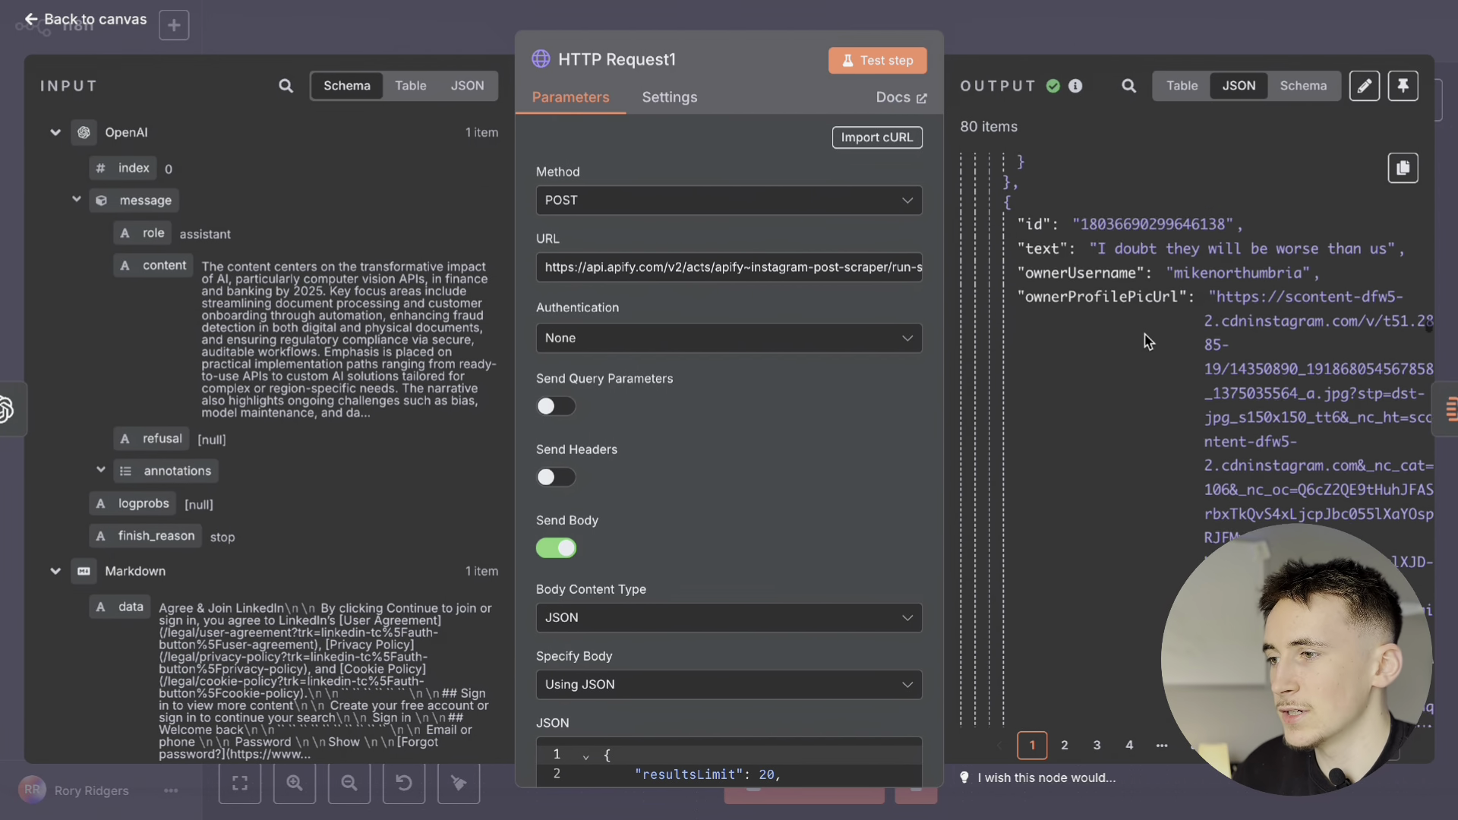
left_click(1031, 42)
Step: Examine the Aggregate node's JSON output, covering the captions, comment counts and first comments, and return to the canvas
double_click(520, 416)
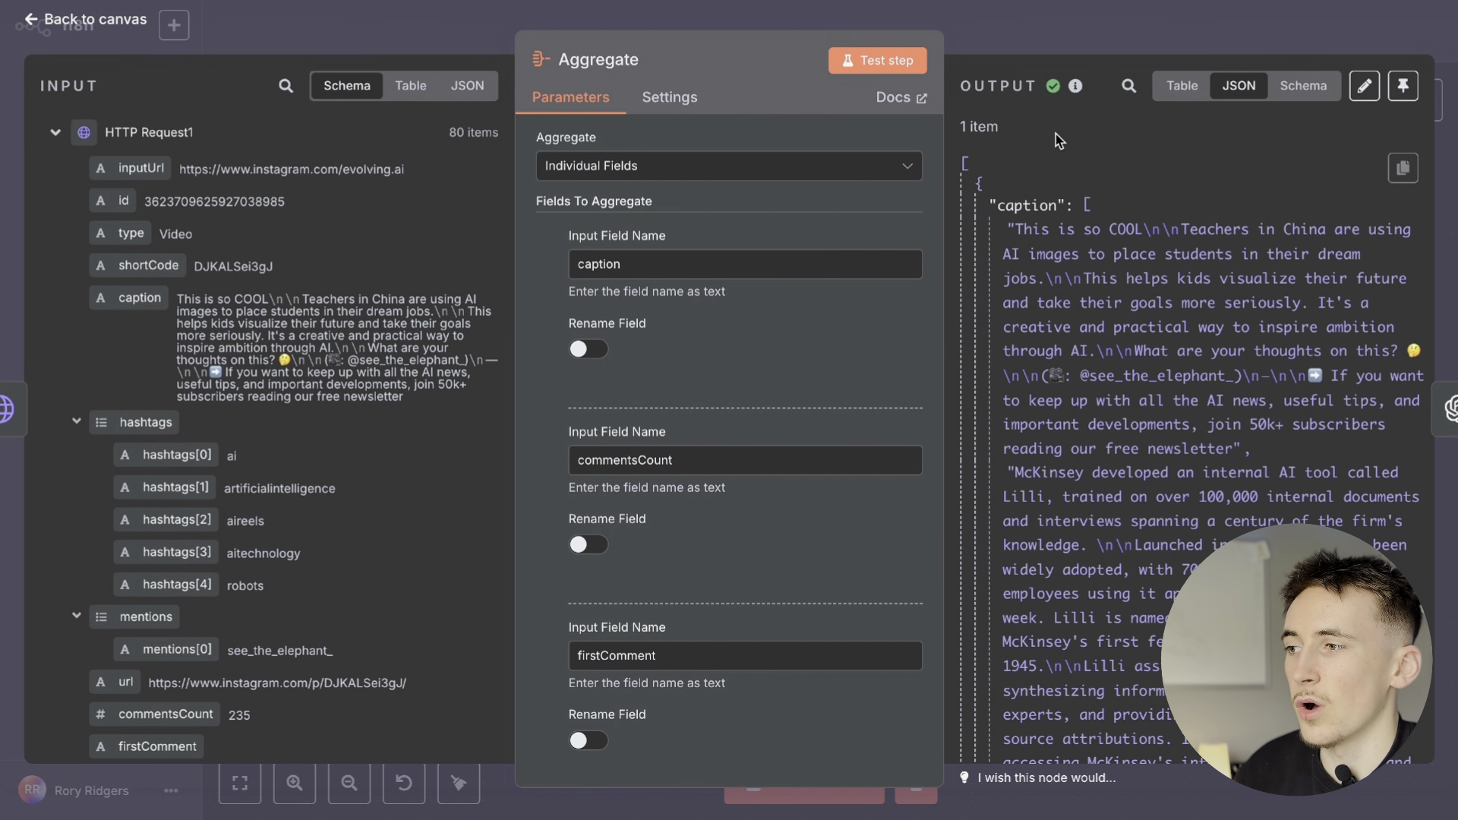
scroll(1066, 235, "down", 20)
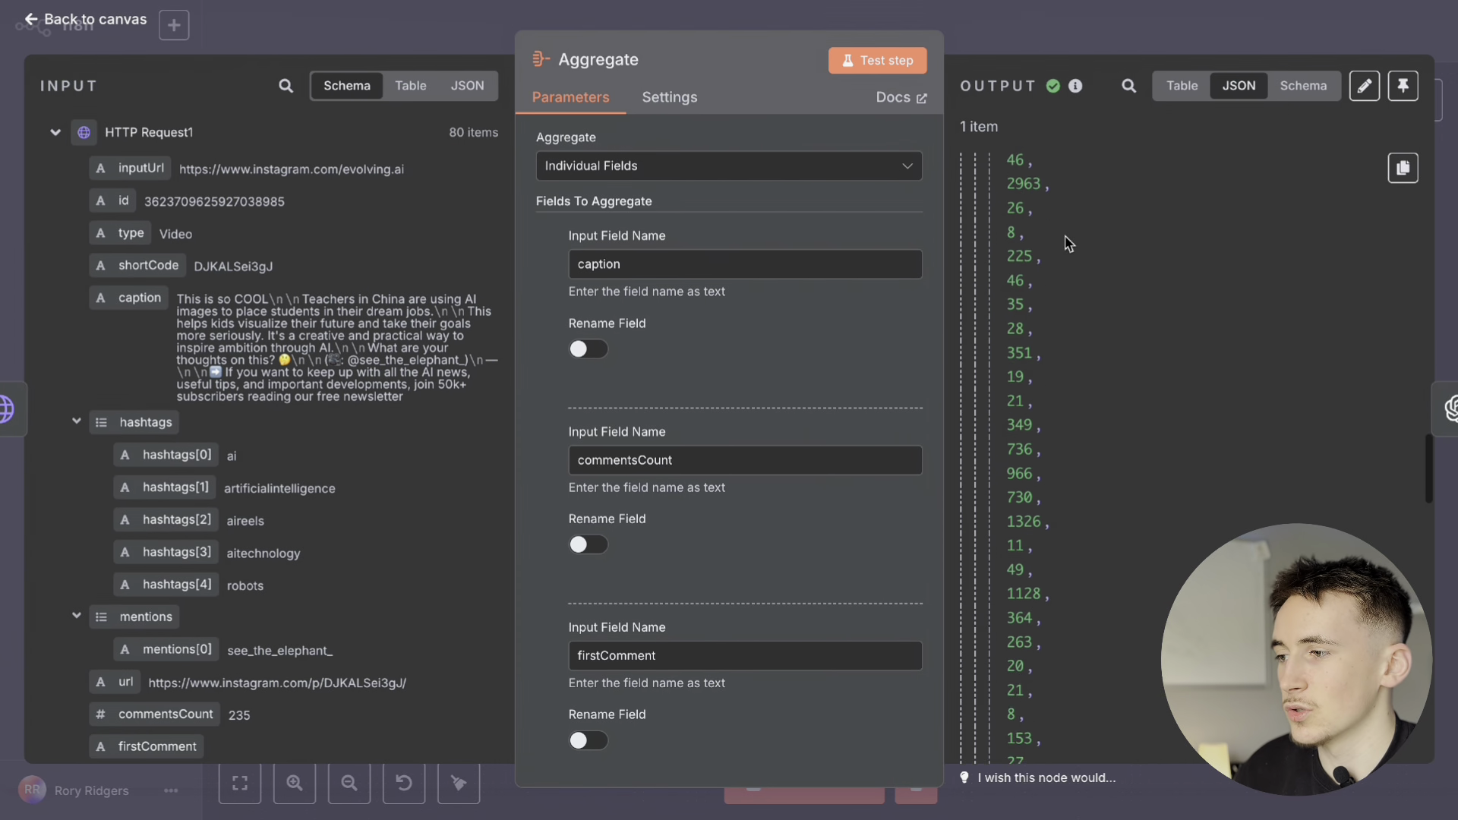
scroll(1065, 235, "up", 5)
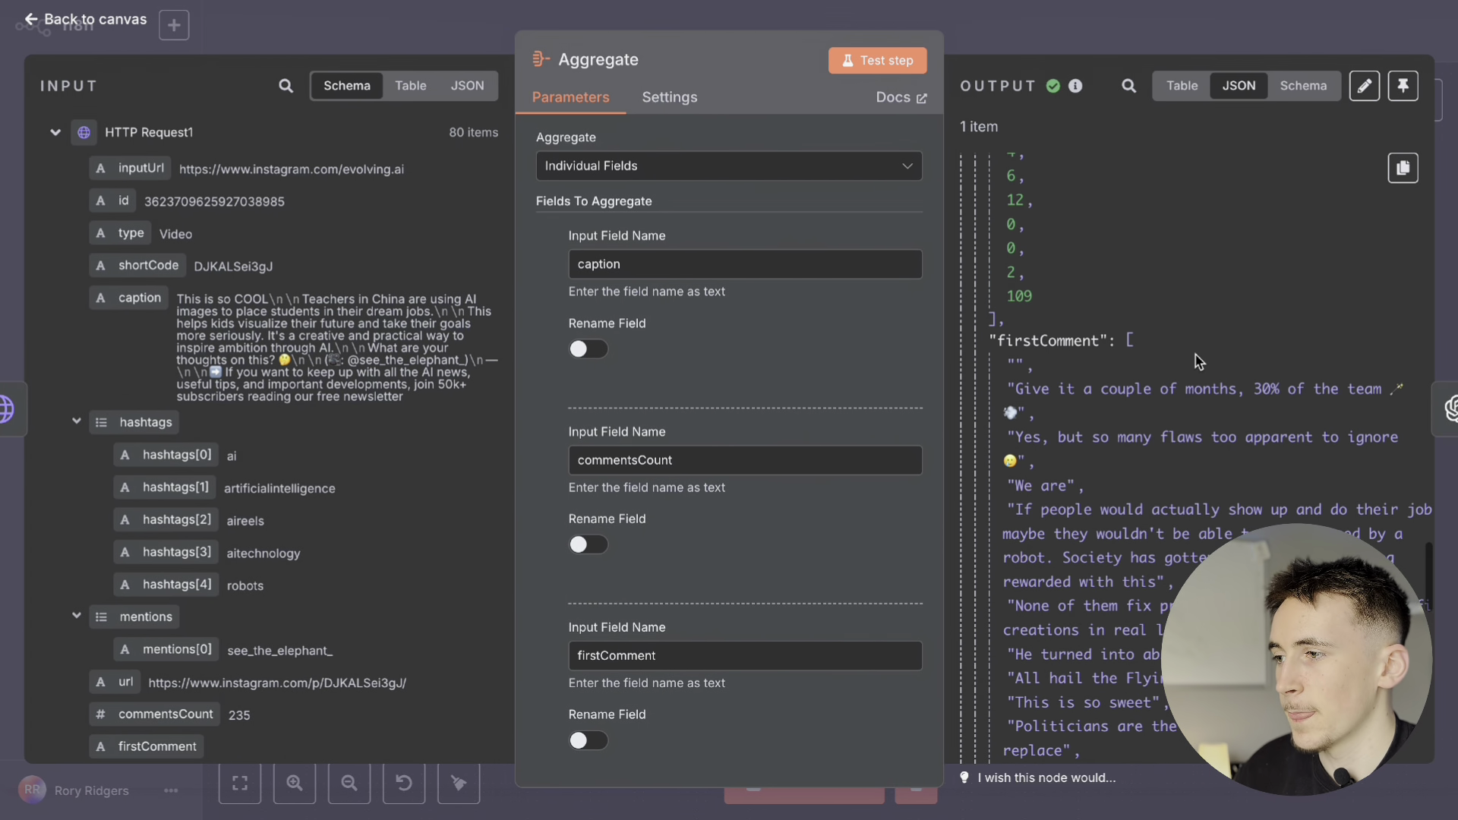
scroll(1113, 349, "down", 10)
scroll(1113, 349, "down", 10)
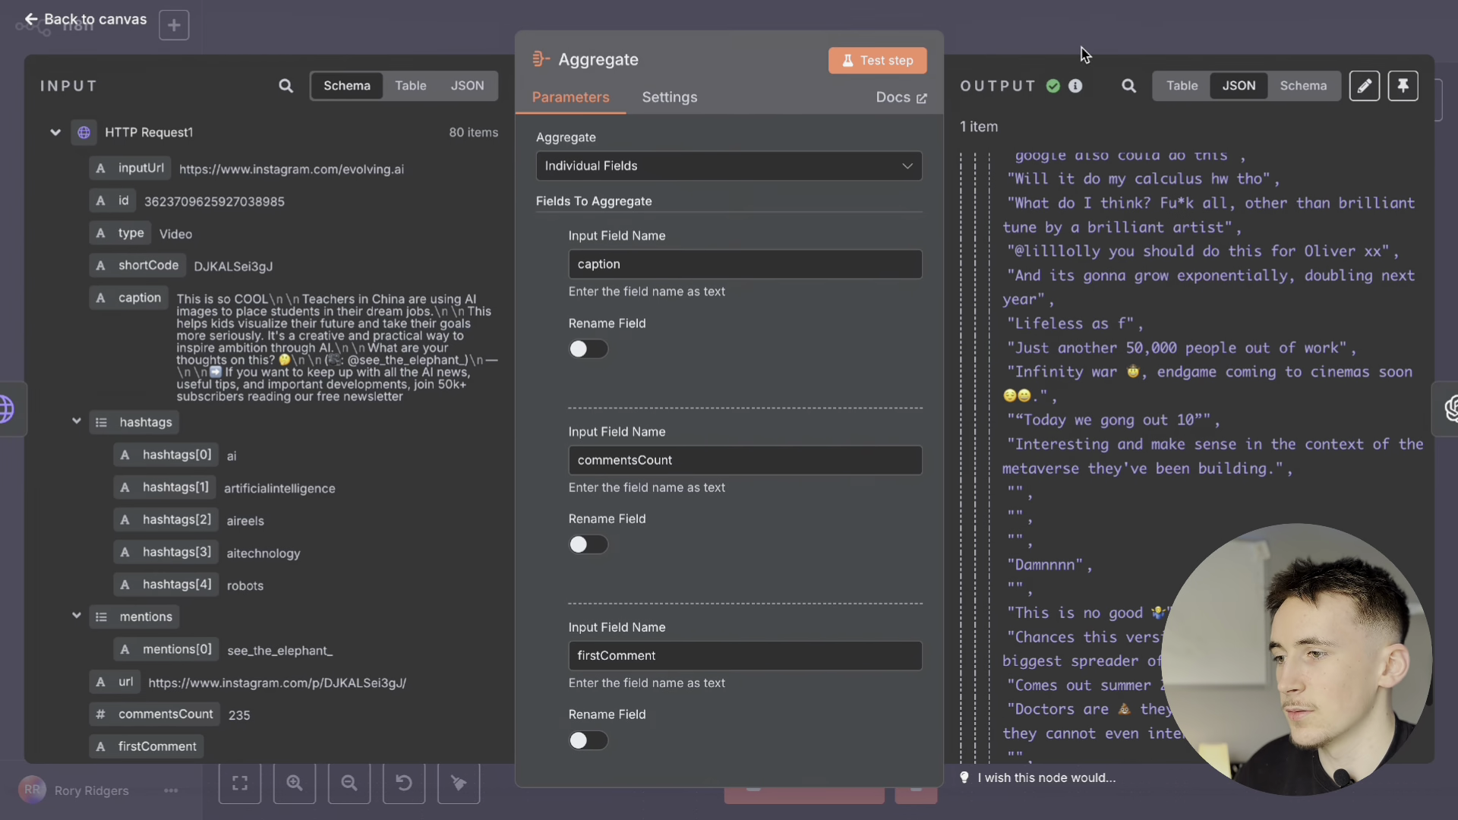
key("Escape")
Step: Read the content message in the OpenAI1 node's output, and return to the canvas
double_click(692, 422)
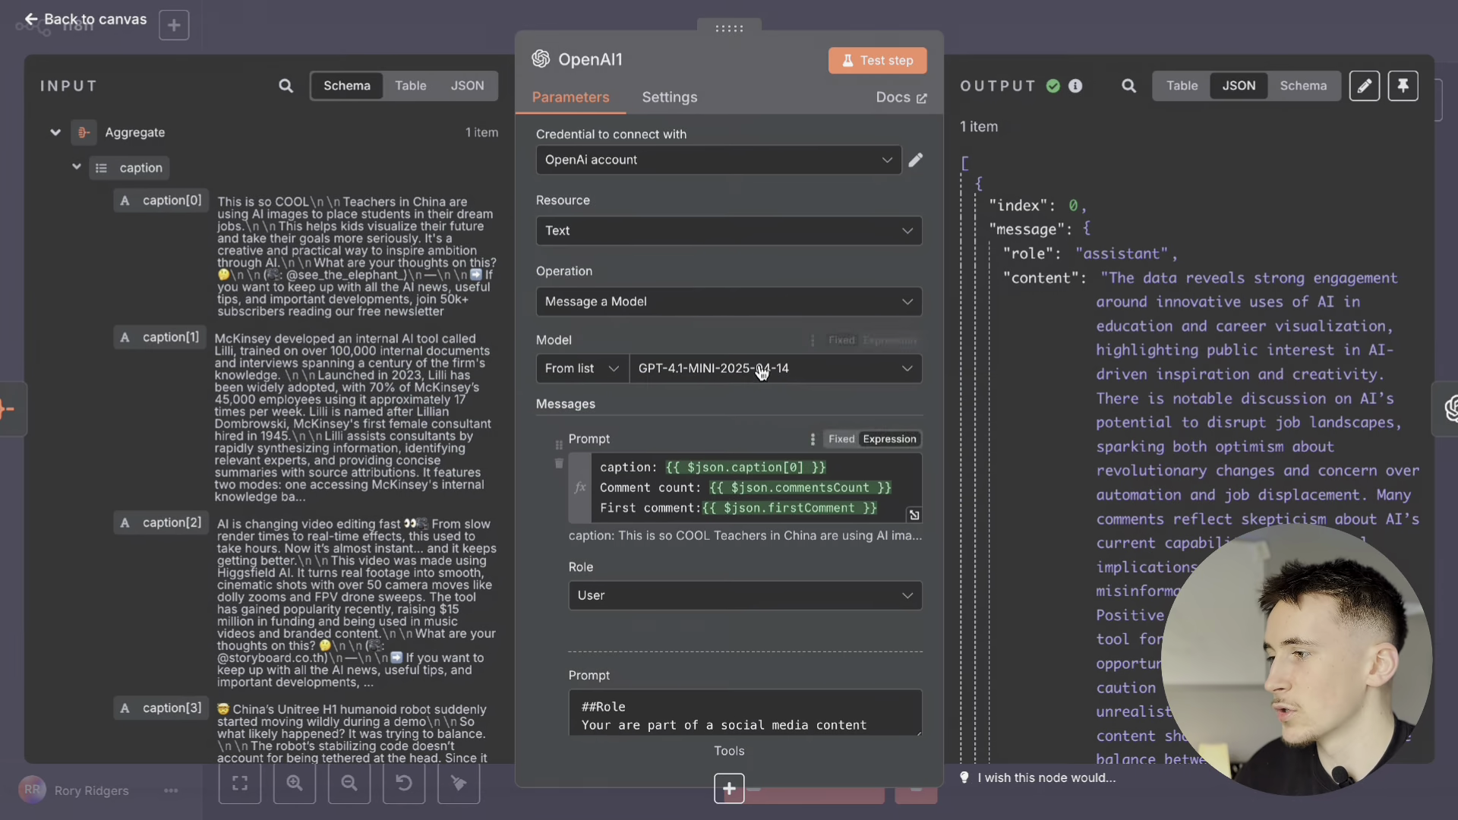
scroll(1134, 273, "down", 1)
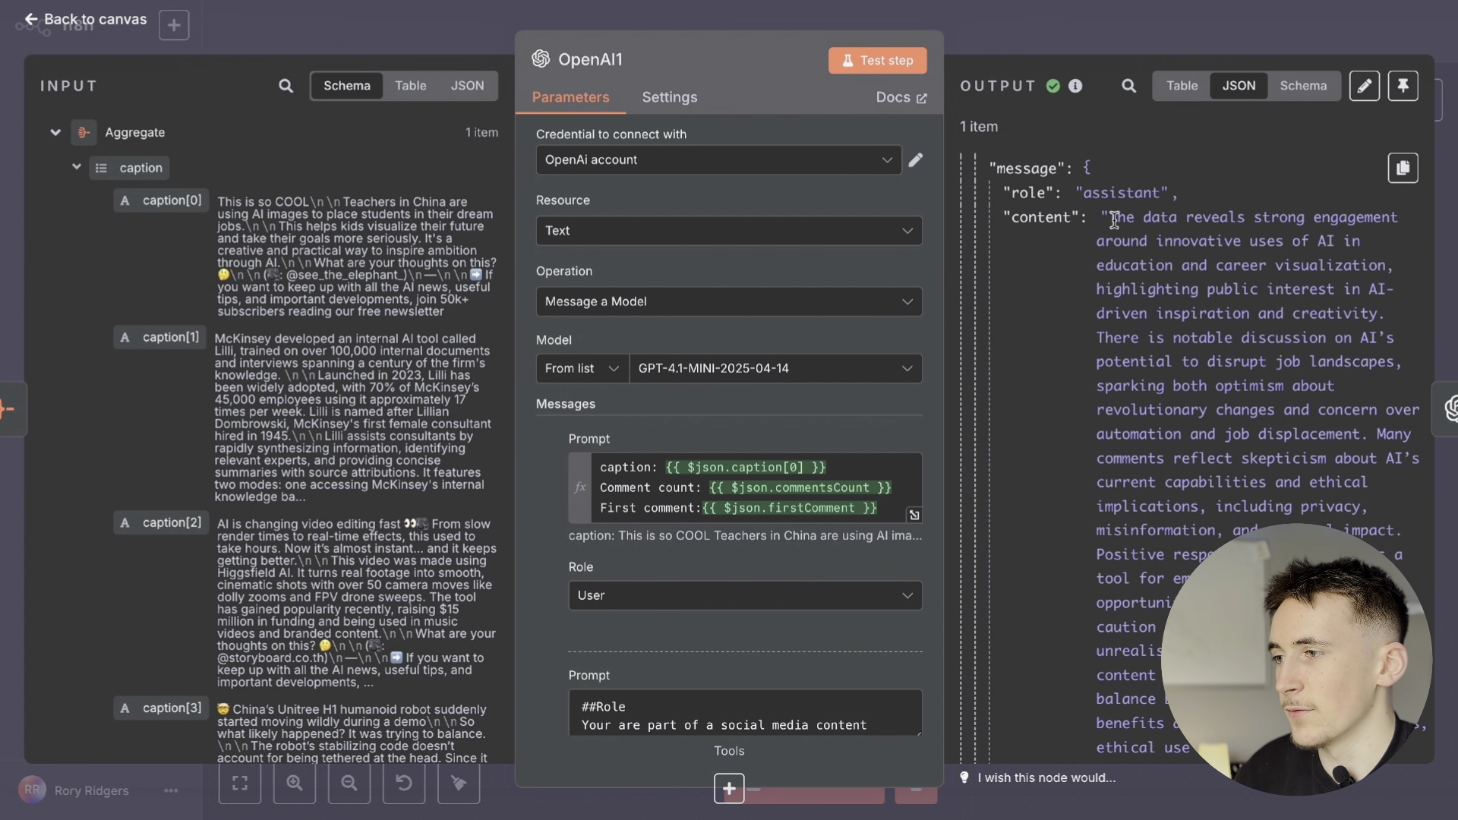
left_click_drag(1111, 216, 1139, 237)
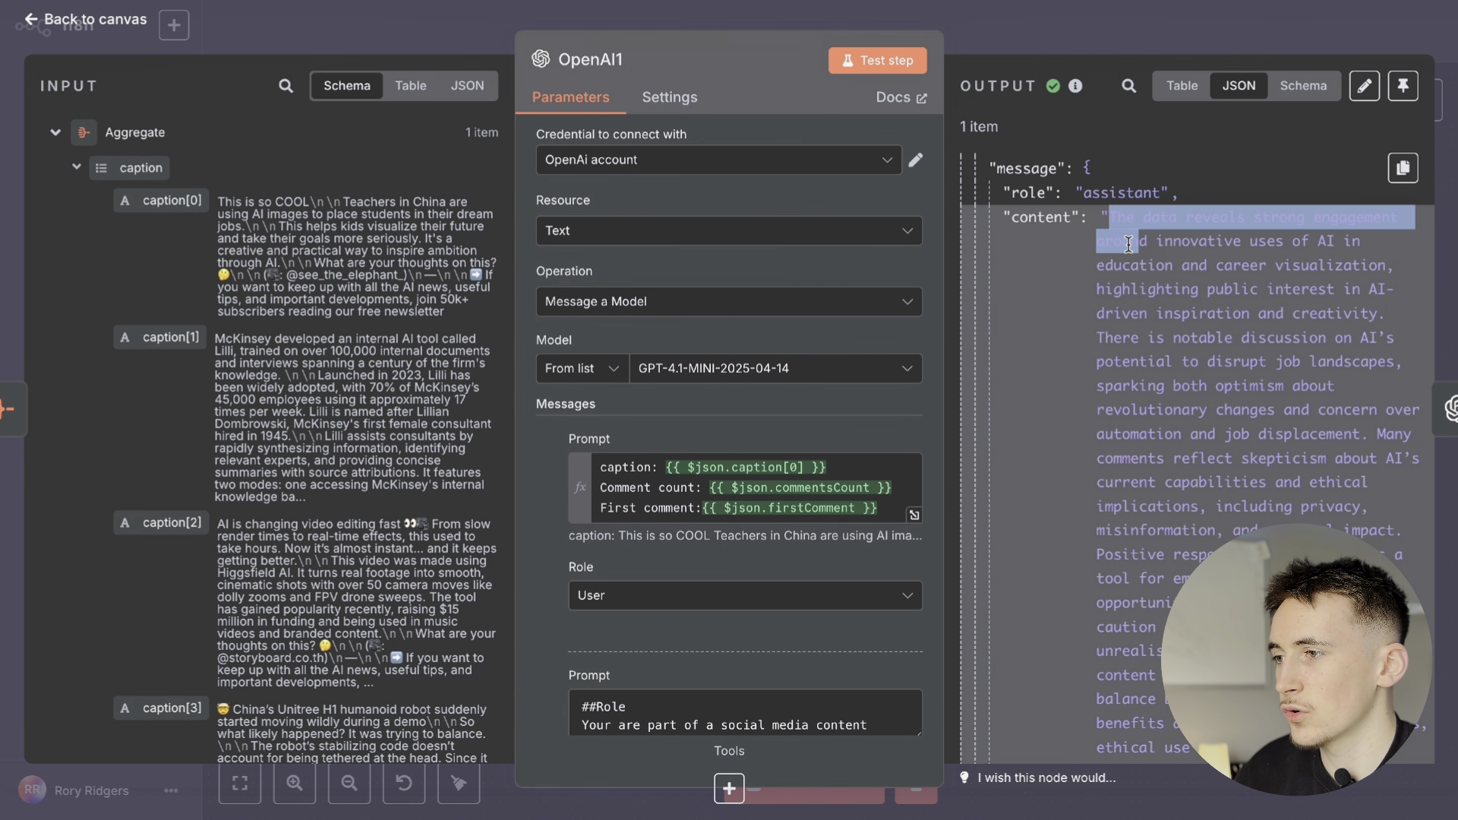
left_click(1162, 244)
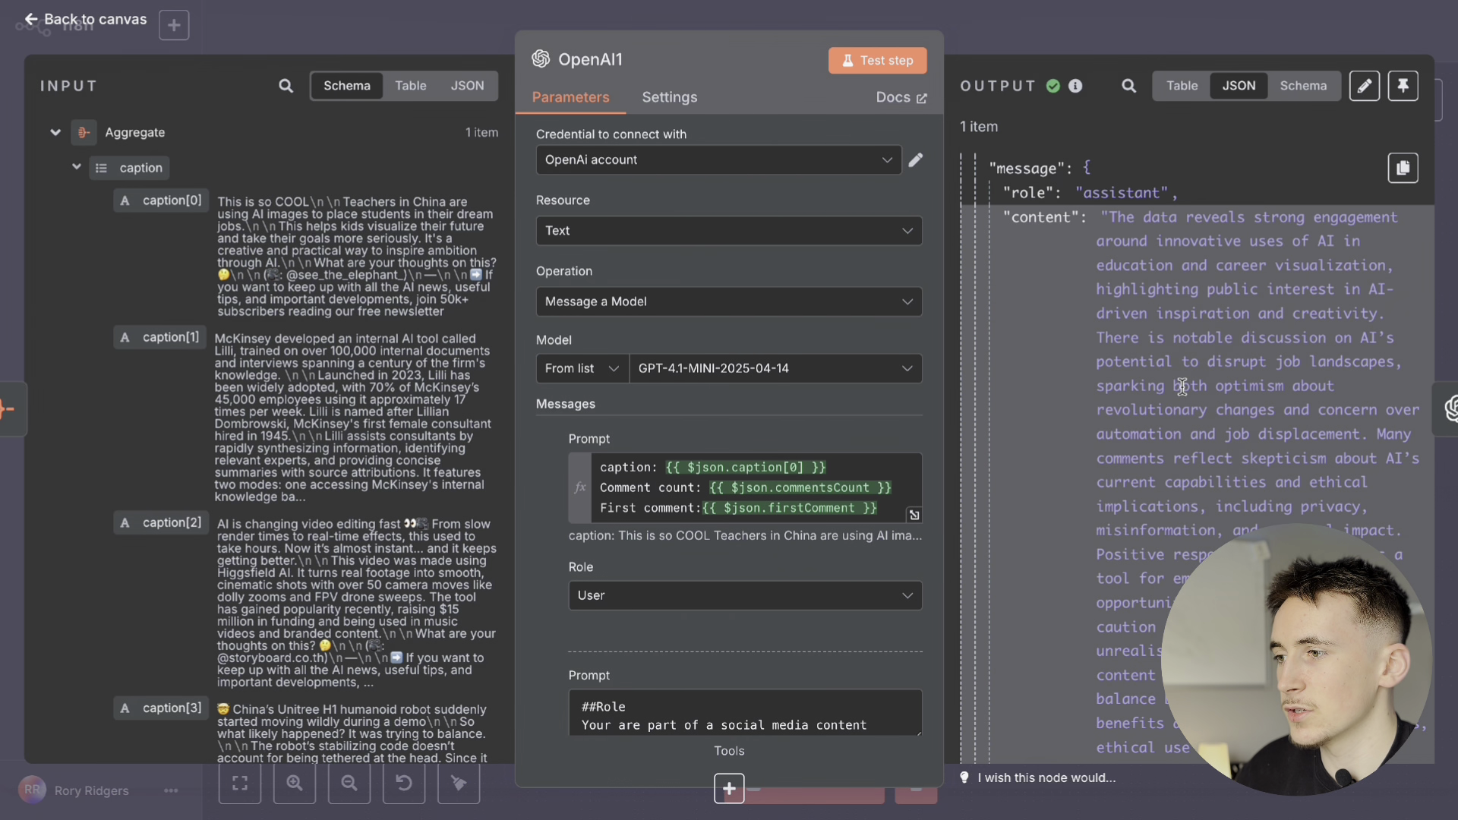
left_click(1061, 31)
Step: Read the combined insights in the Summarise node's output and check the answer of the "Is a blog post?" node
double_click(822, 430)
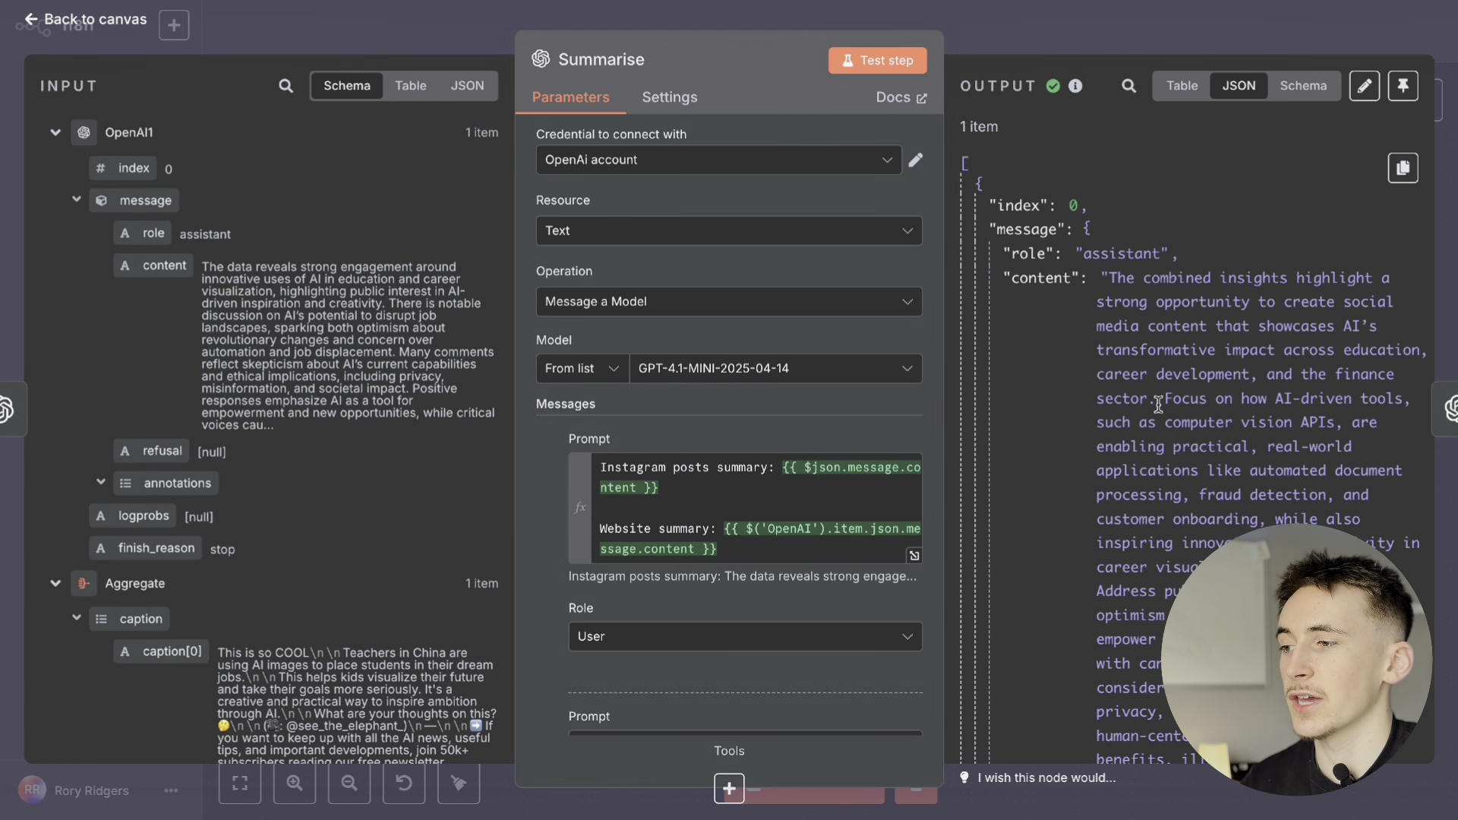
scroll(1176, 278, "down", 8)
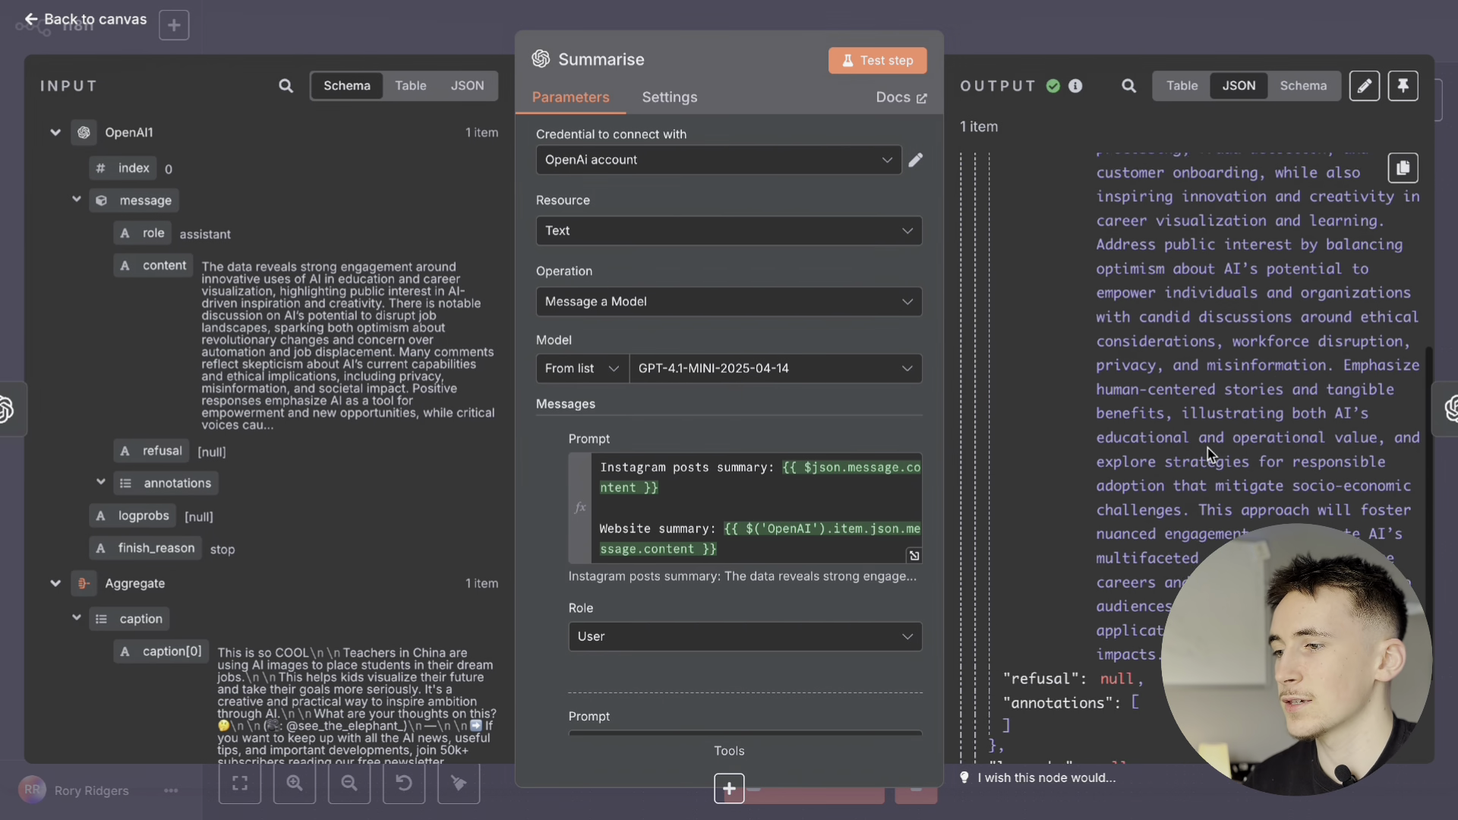
scroll(1216, 374, "up", 6)
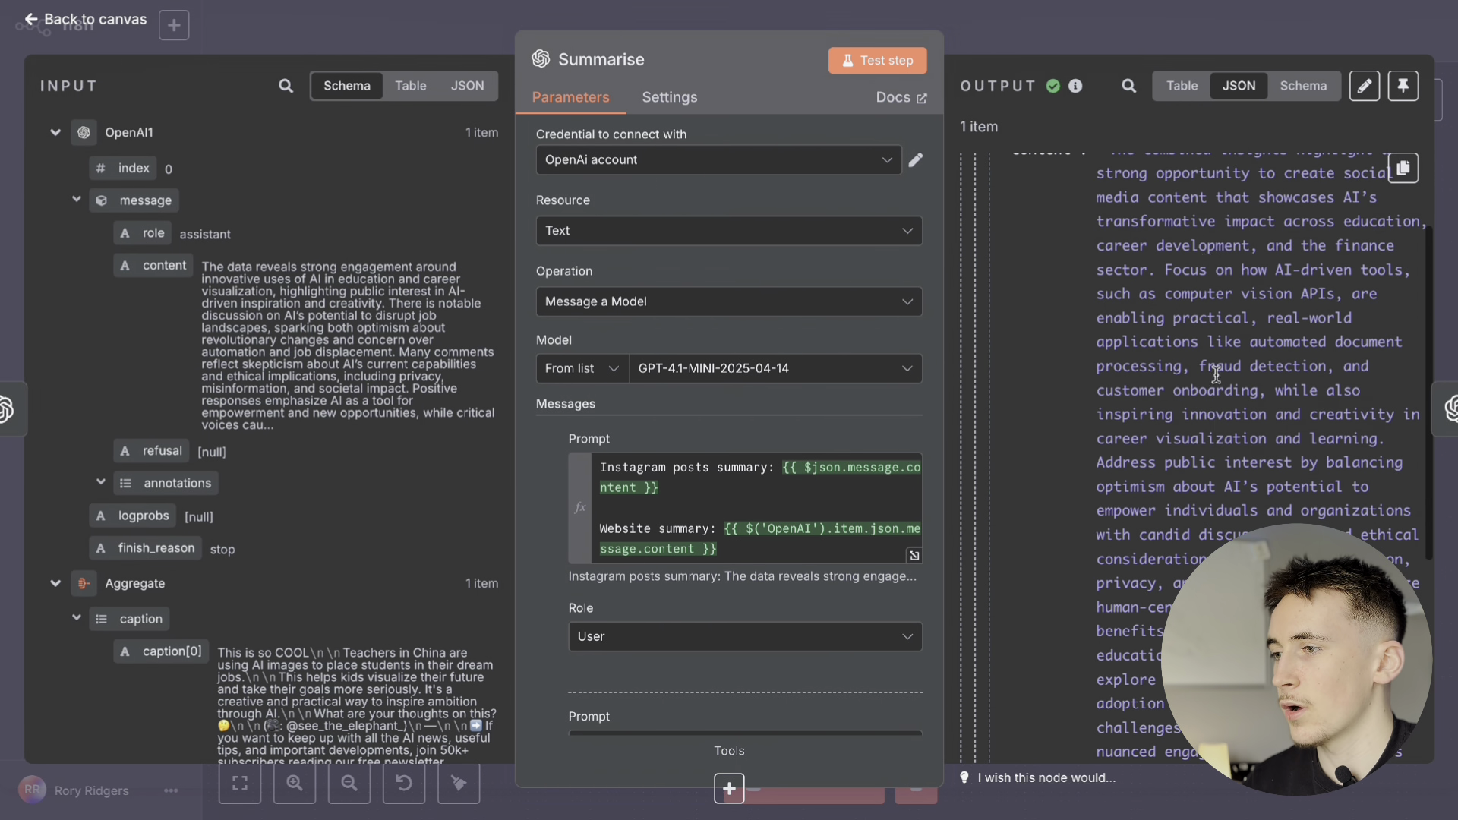
left_click(1069, 46)
double_click(975, 428)
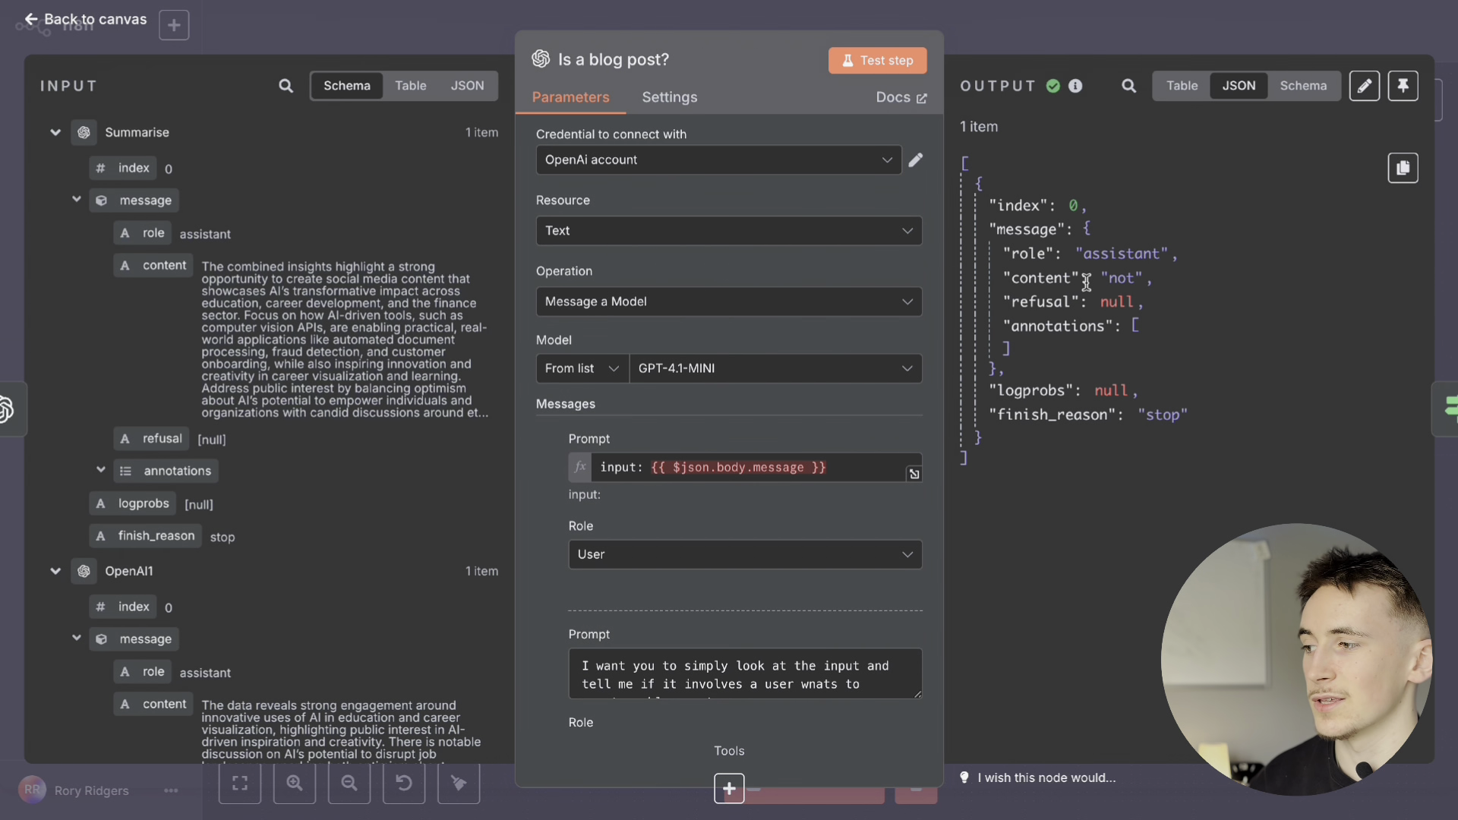
left_click(1028, 17)
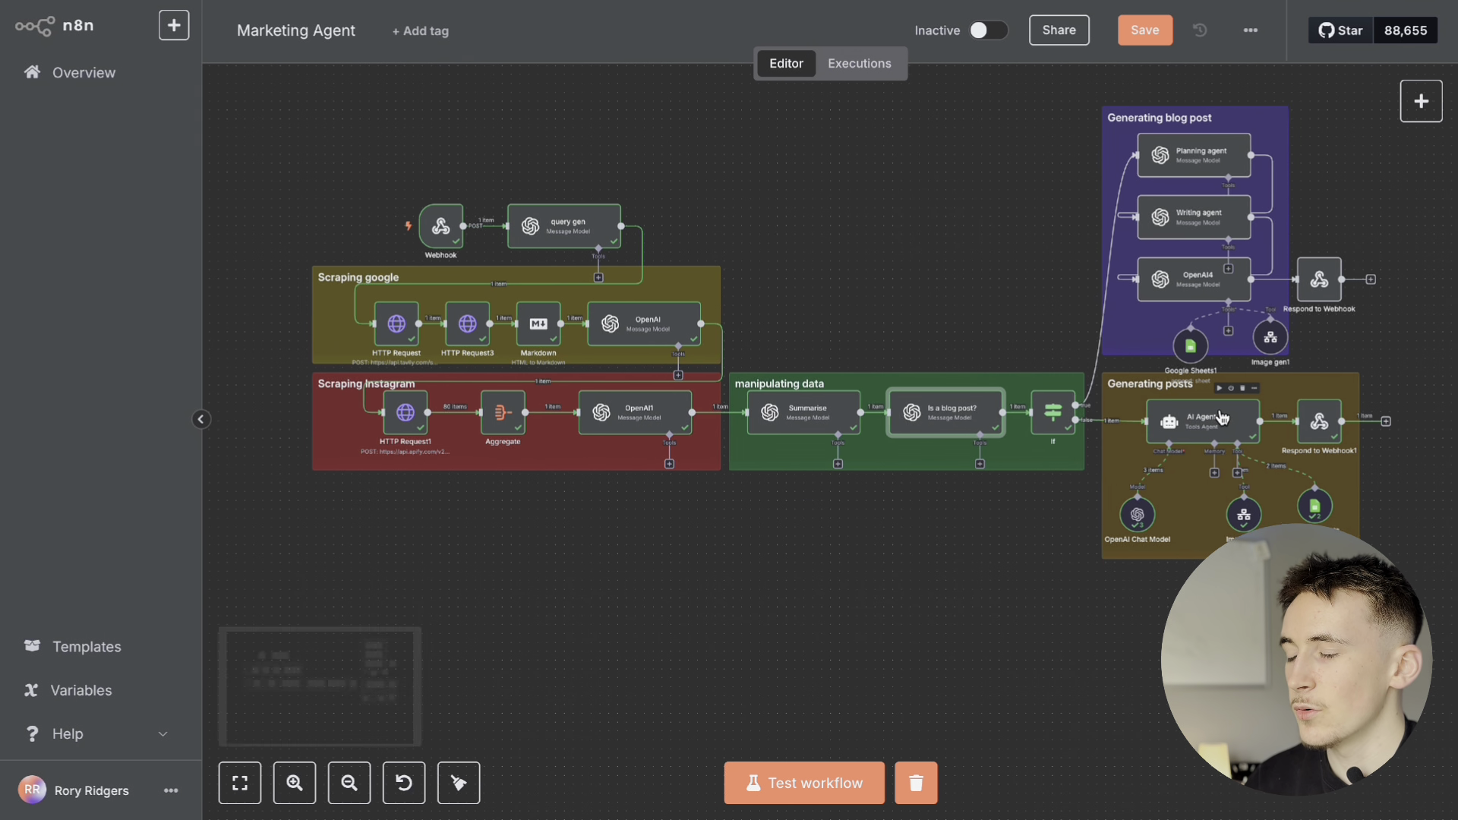
Step: Check the AI Agent node's output in the Generating posts section, and return to the canvas
left_click_drag(1221, 417, 984, 394)
double_click(984, 394)
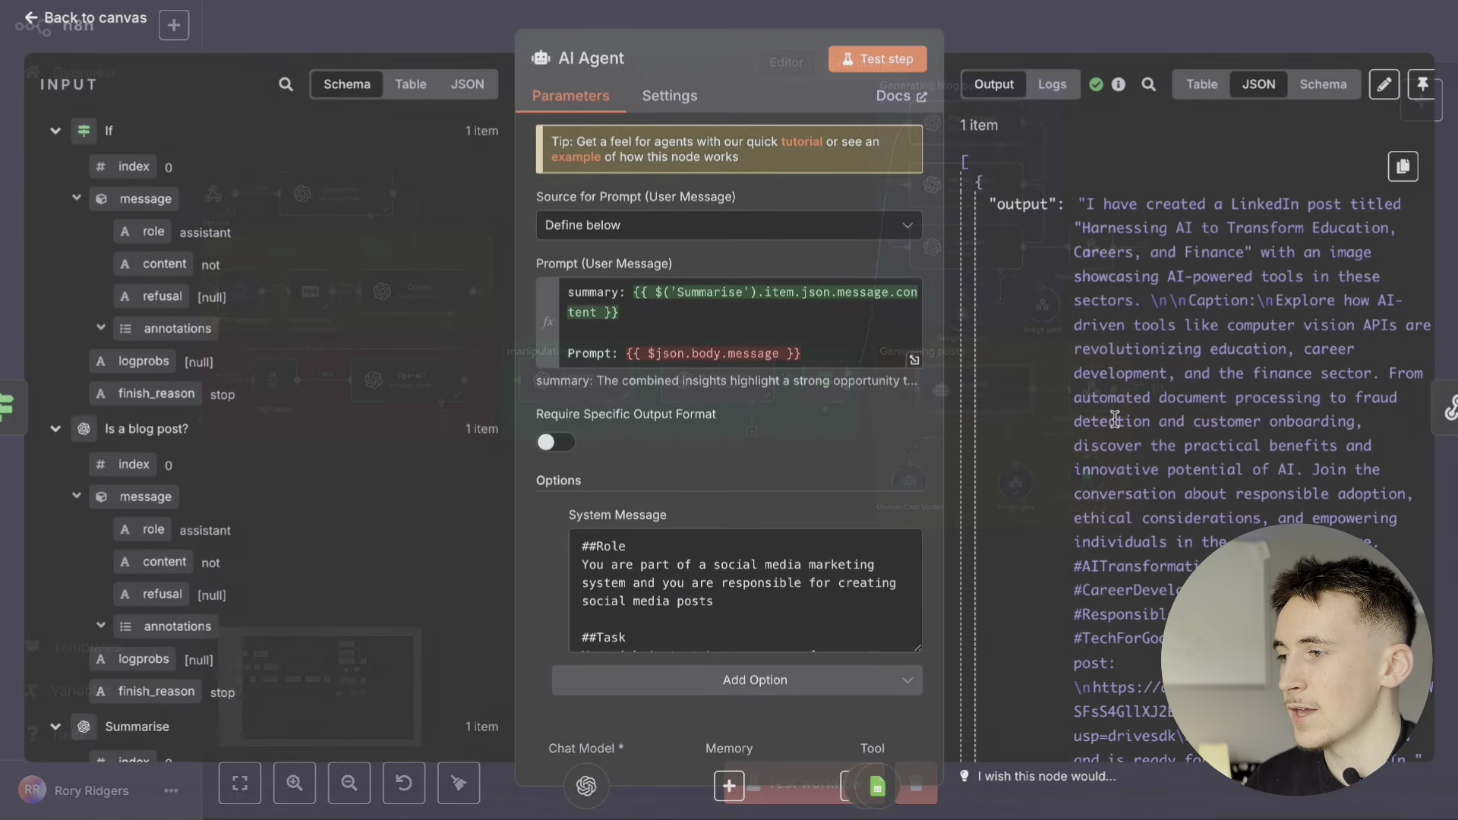
key("Escape")
Step: View the image behind the webViewLink in the Image gen tool's output, and return to the workflow canvas
double_click(1016, 483)
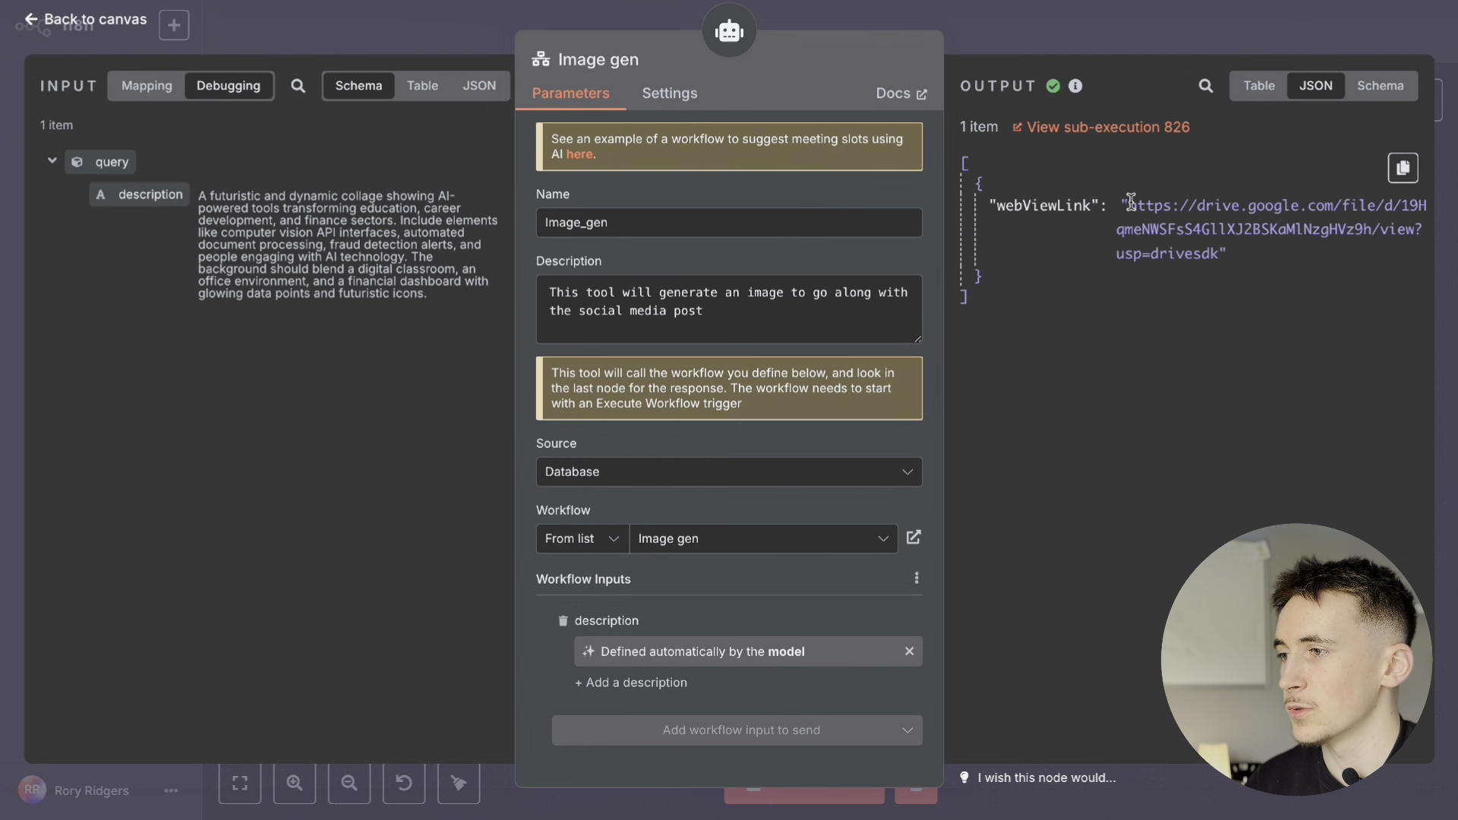
left_click_drag(1131, 200, 1215, 260)
right_click(1183, 226)
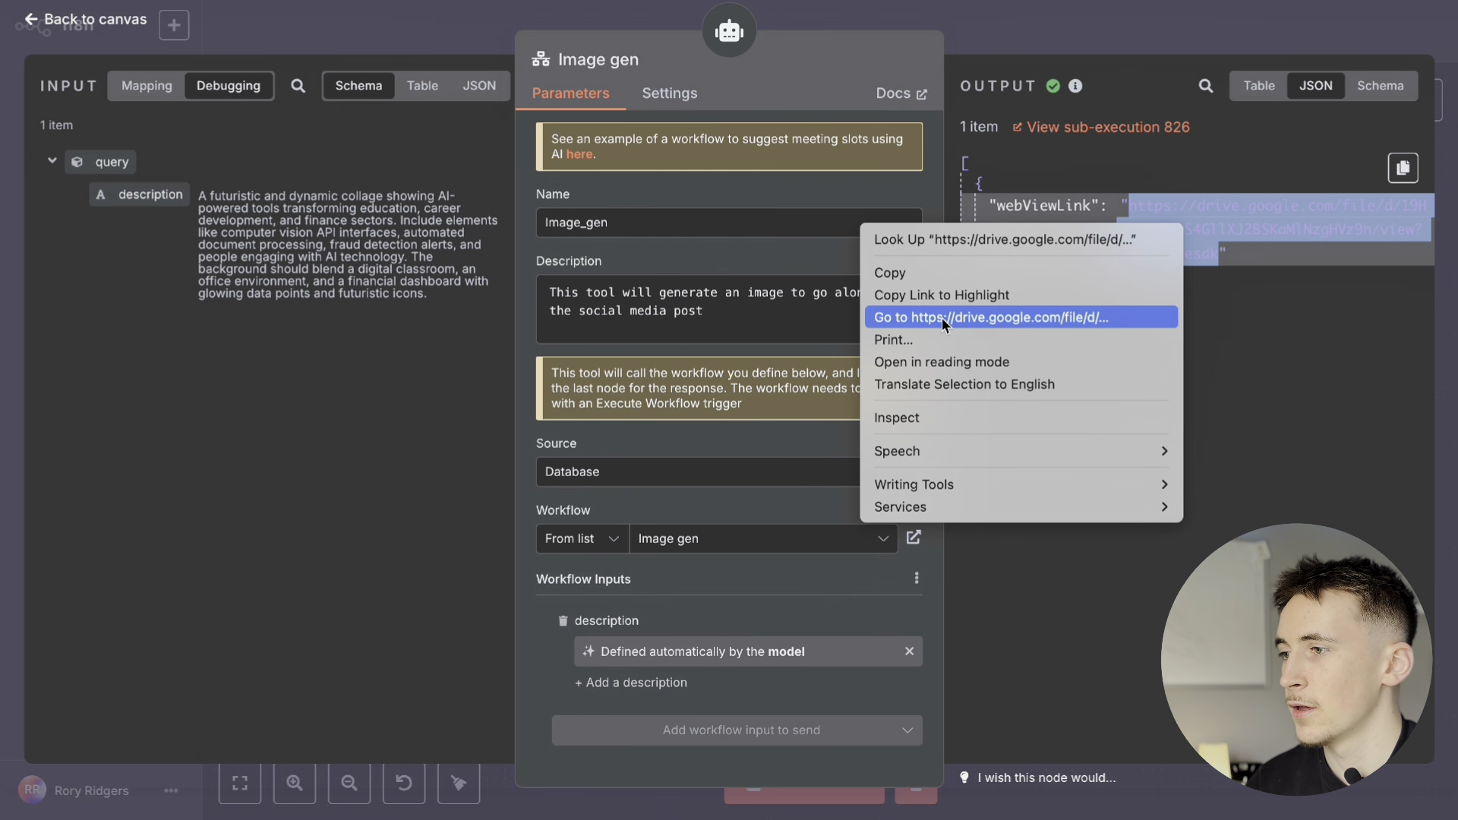
left_click(977, 317)
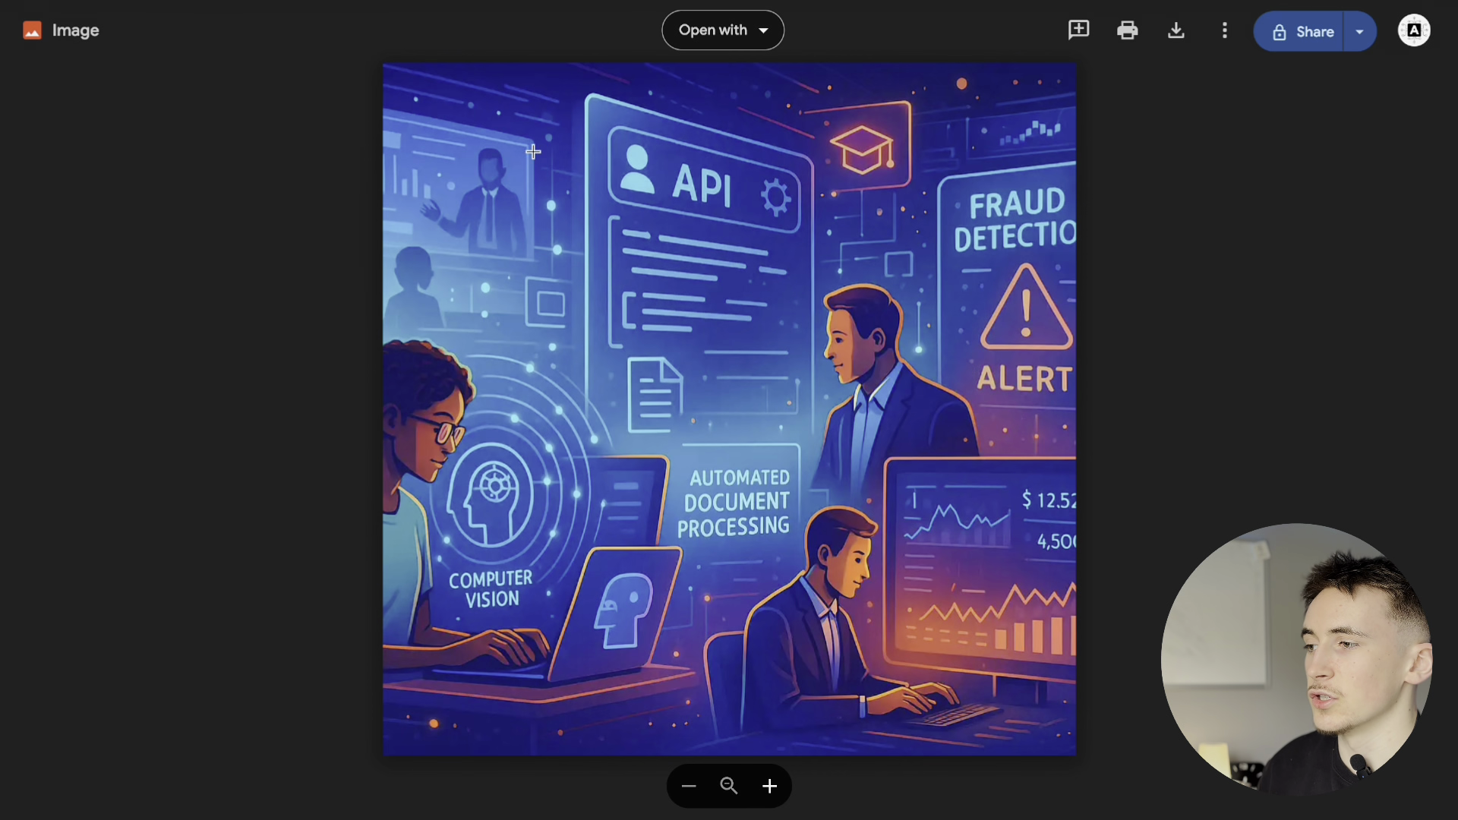
key("ctrl+w")
key("Escape")
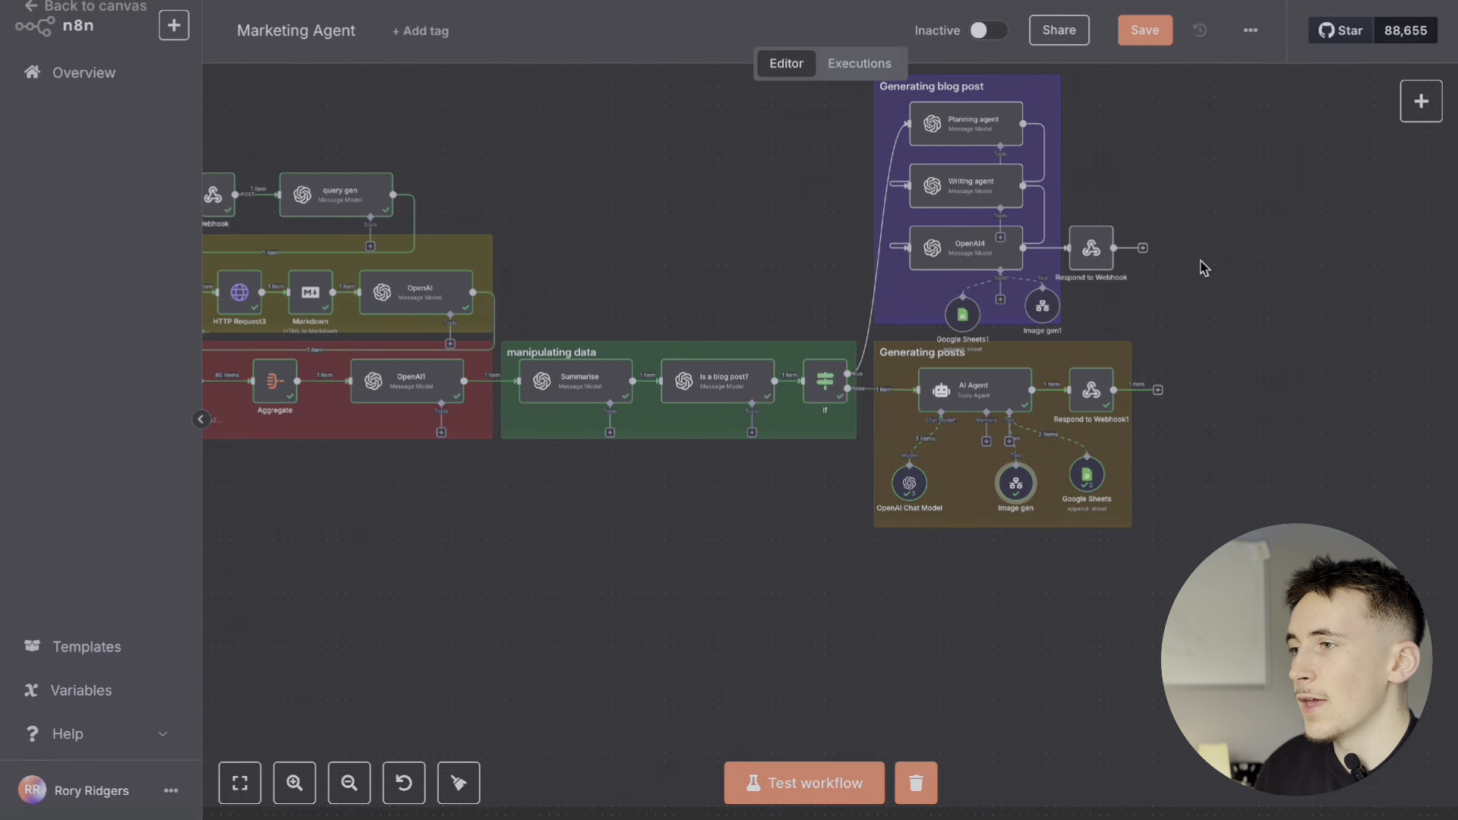
Step: Inspect the row data that the Google Sheets tool appended in the Generating posts section, and return to the canvas
double_click(1089, 477)
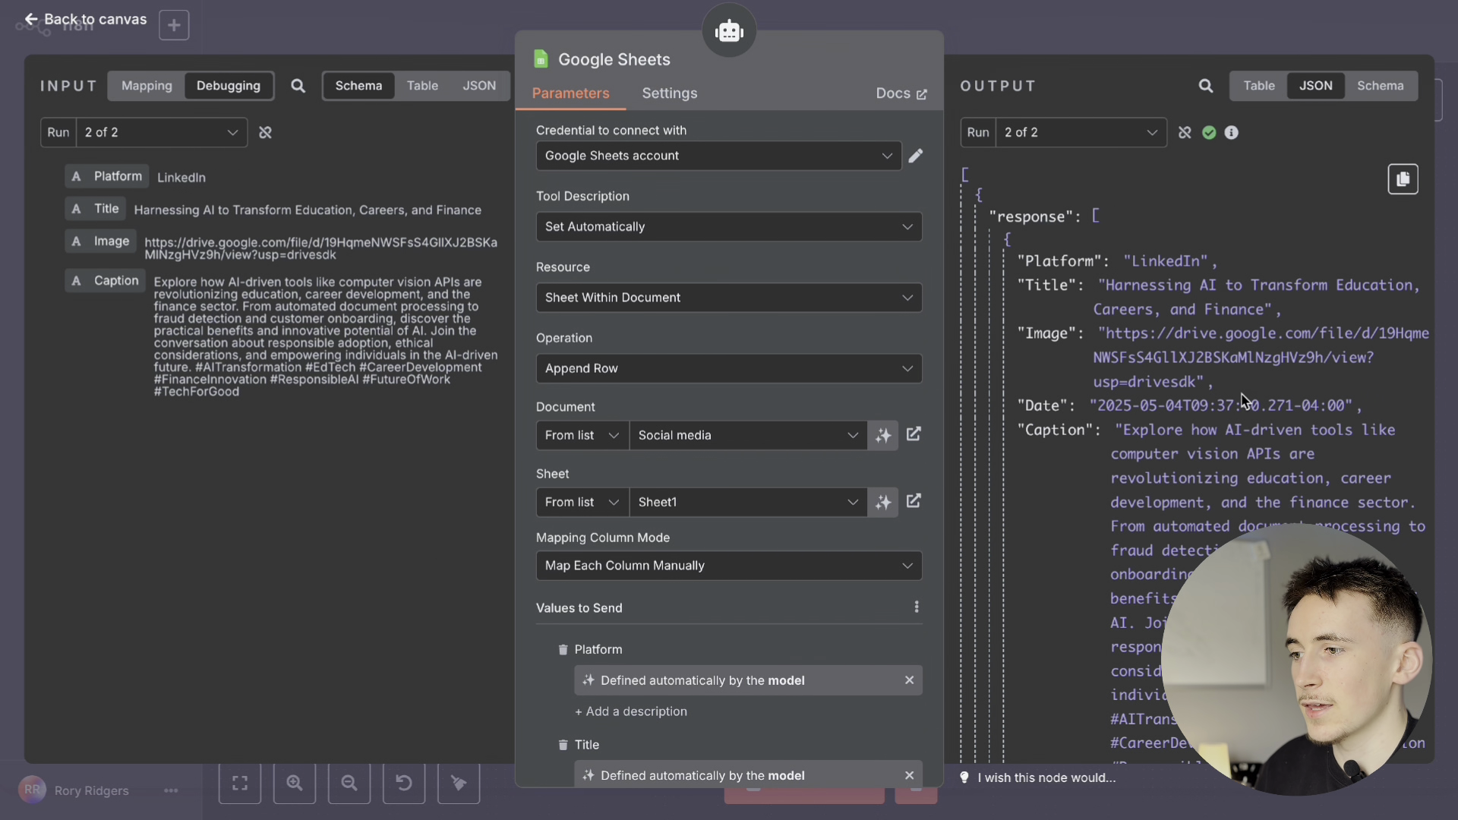
scroll(1245, 395, "down", 1)
left_click(1021, 23)
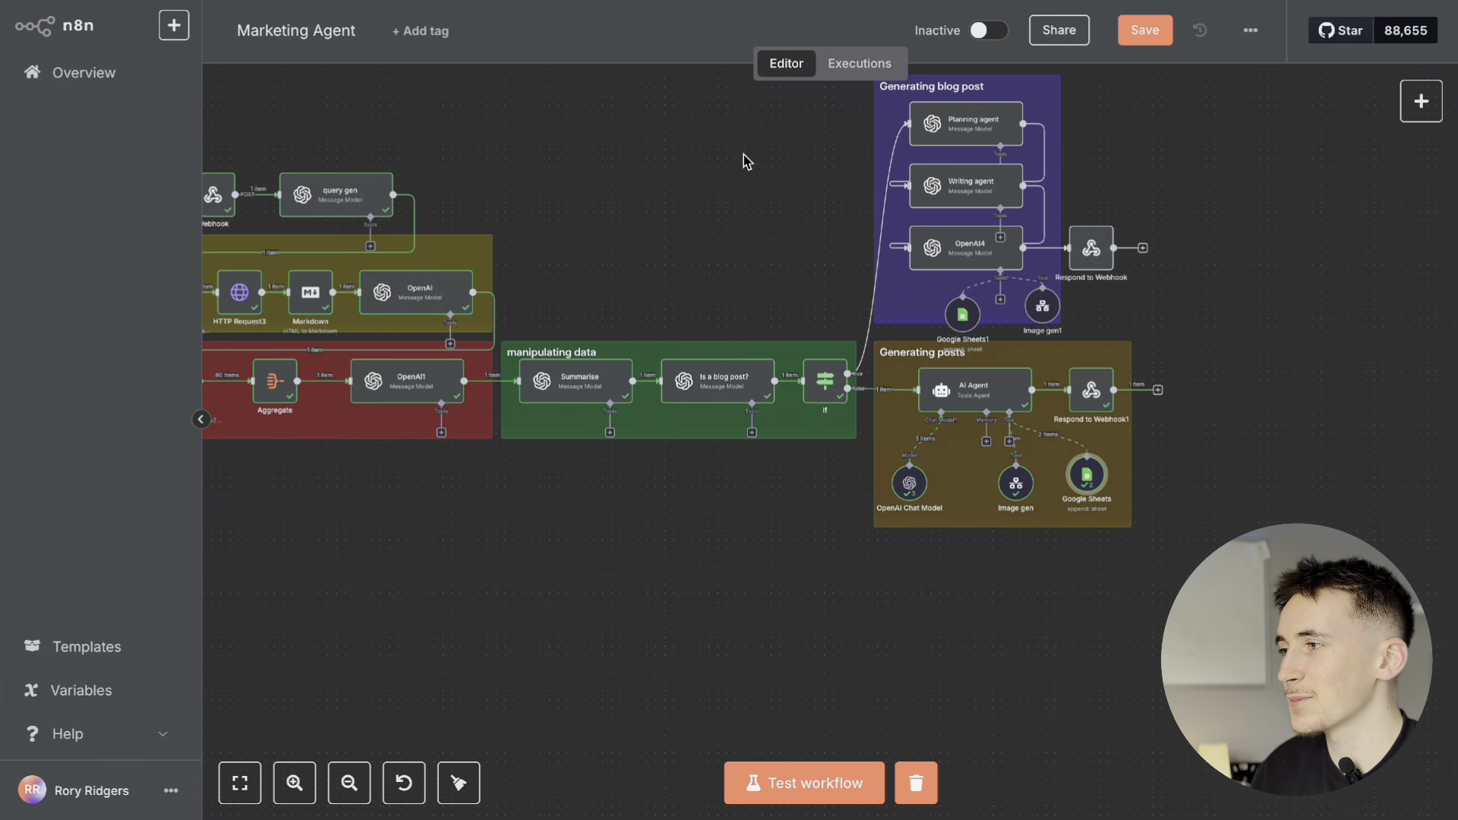
Step: Read through the output of the Respond to Webhook1 node, and return to the canvas
double_click(1109, 395)
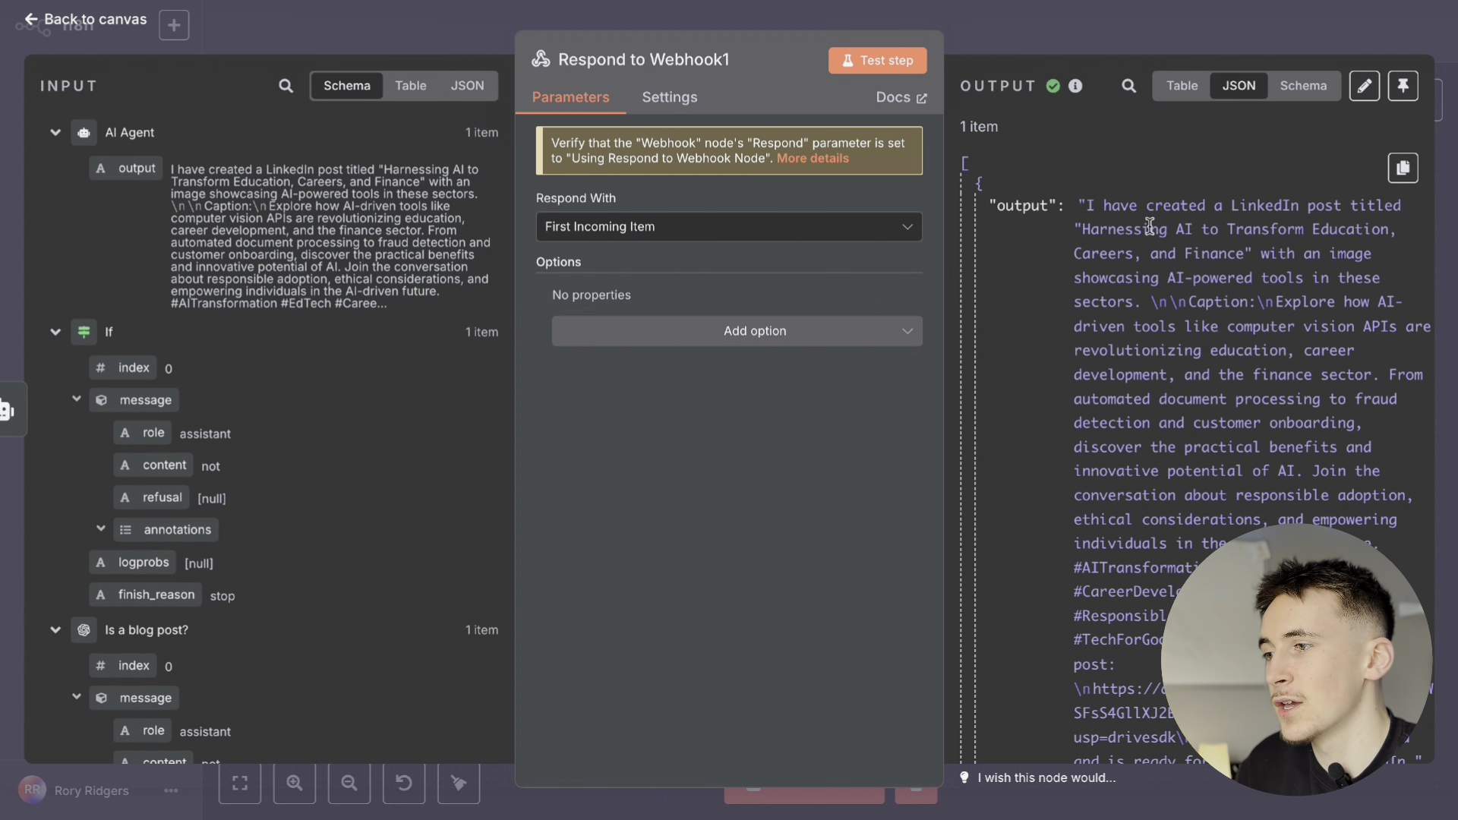
left_click_drag(1088, 231, 1223, 296)
scroll(1222, 296, "down", 2)
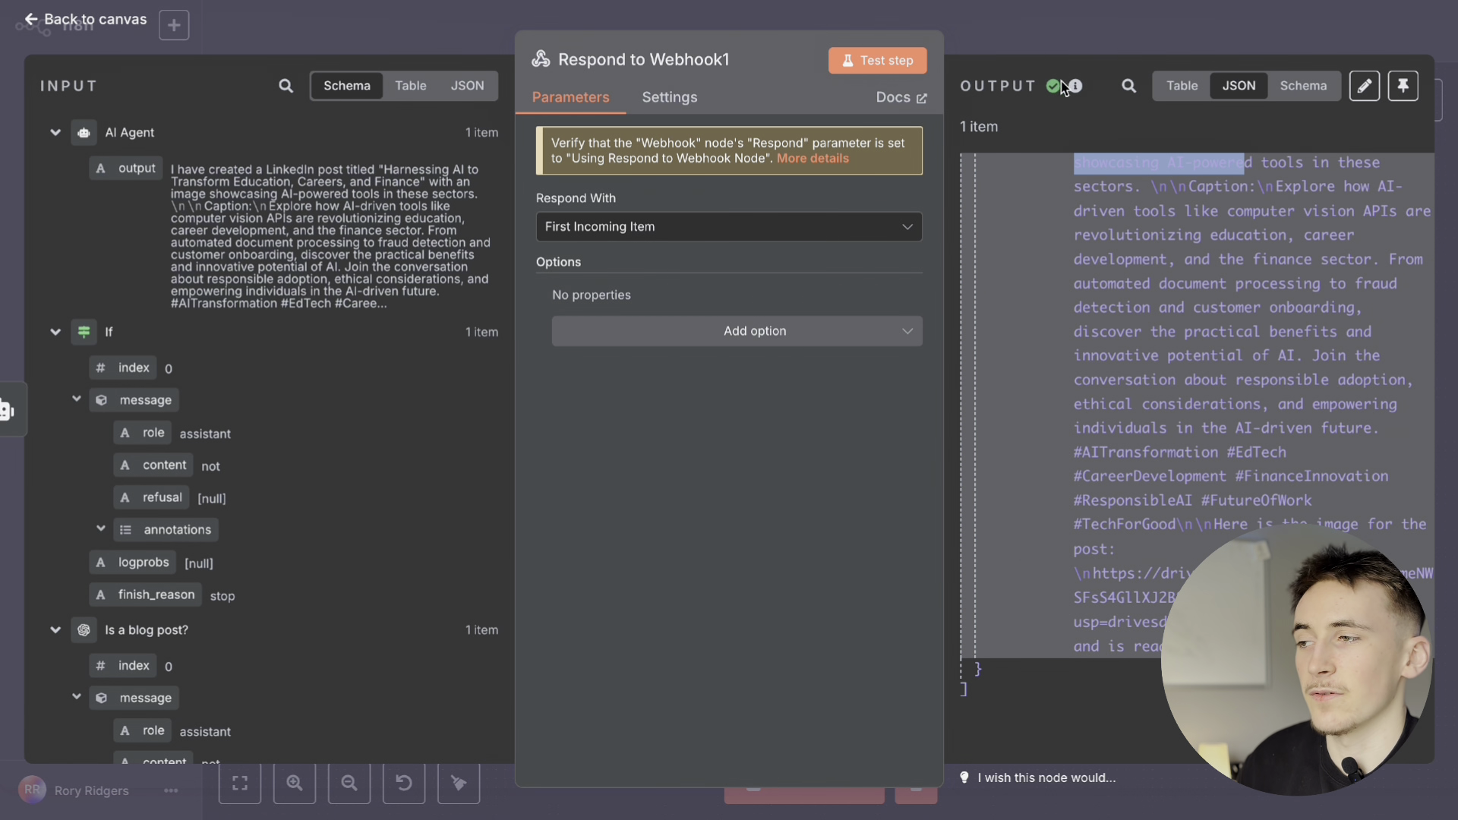
left_click(1033, 147)
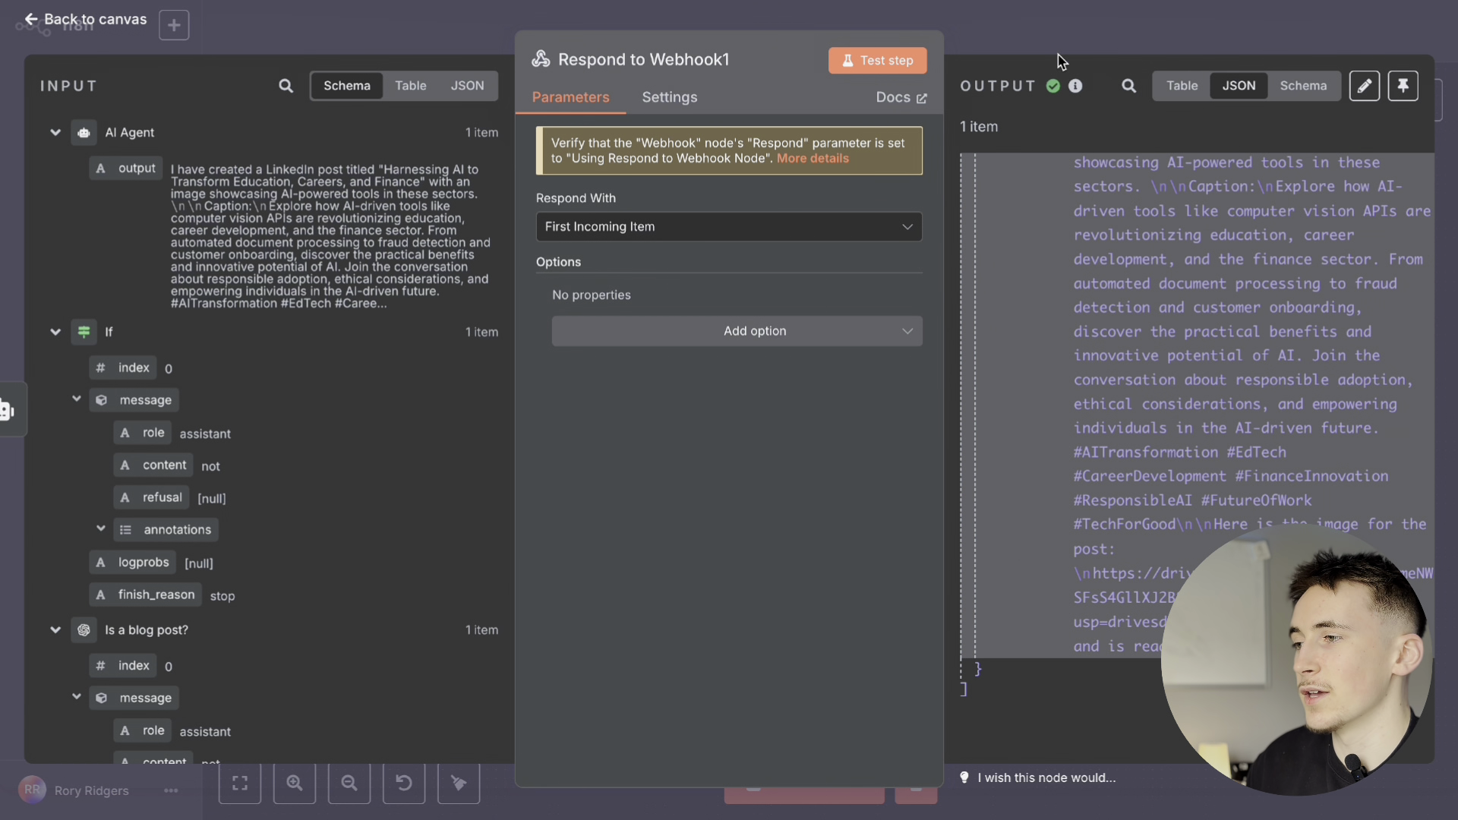
left_click(1074, 39)
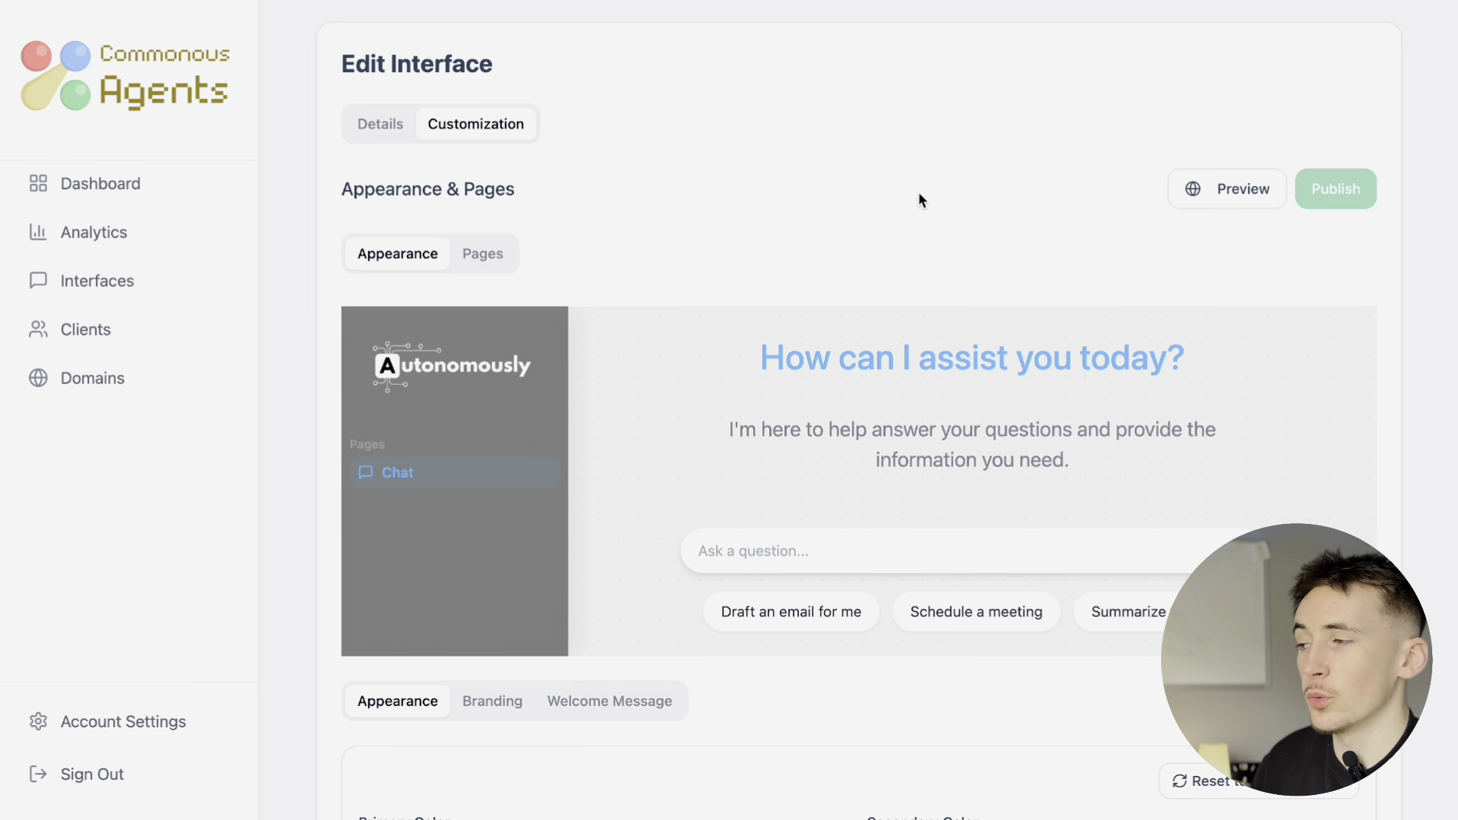
Step: In Commonous Agents, review the interface's details, webhook integration and the clients available for assignment without adding one
scroll(918, 200, "up", 2)
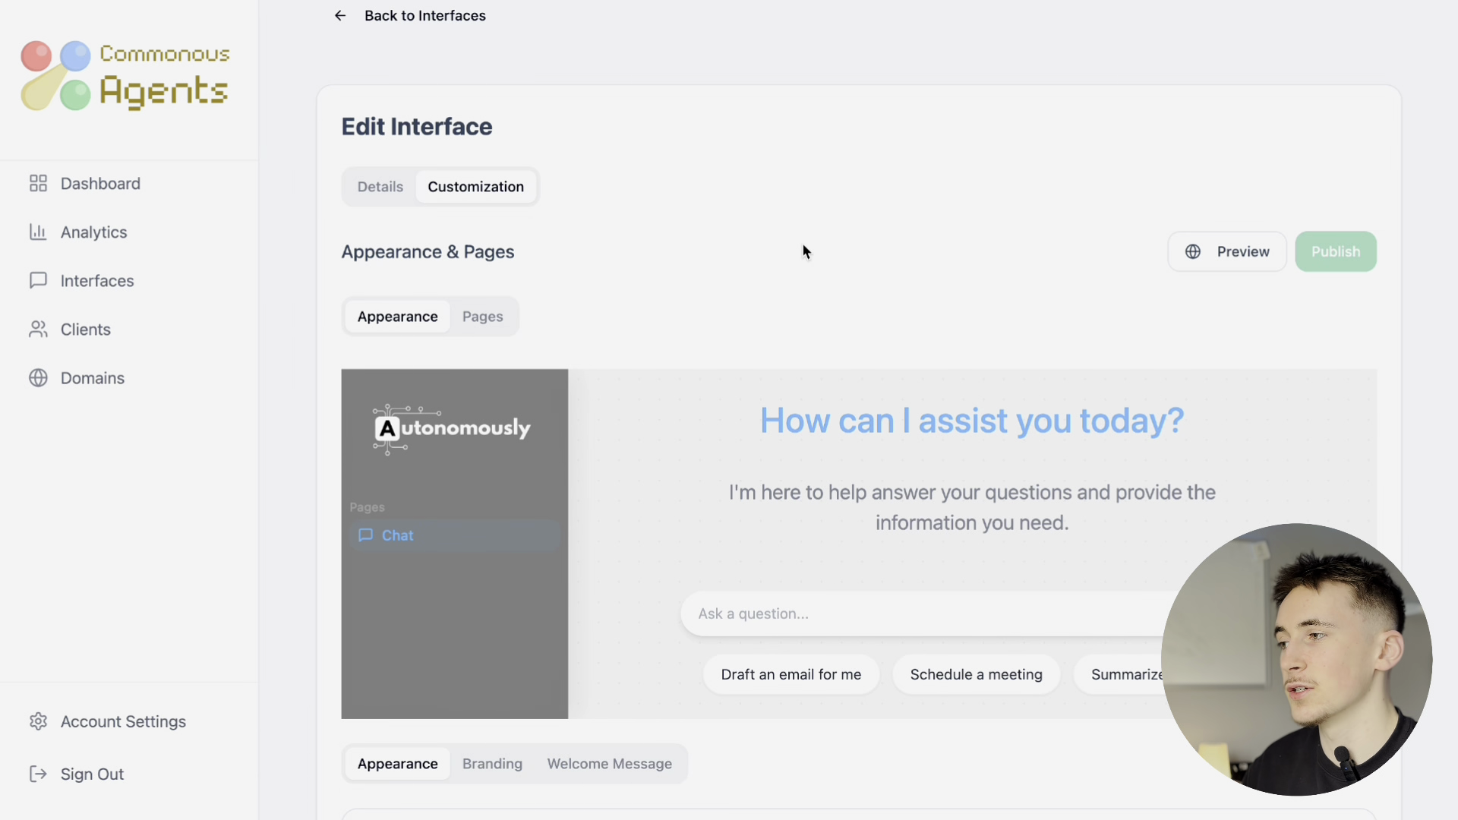
left_click(357, 198)
scroll(585, 294, "down", 8)
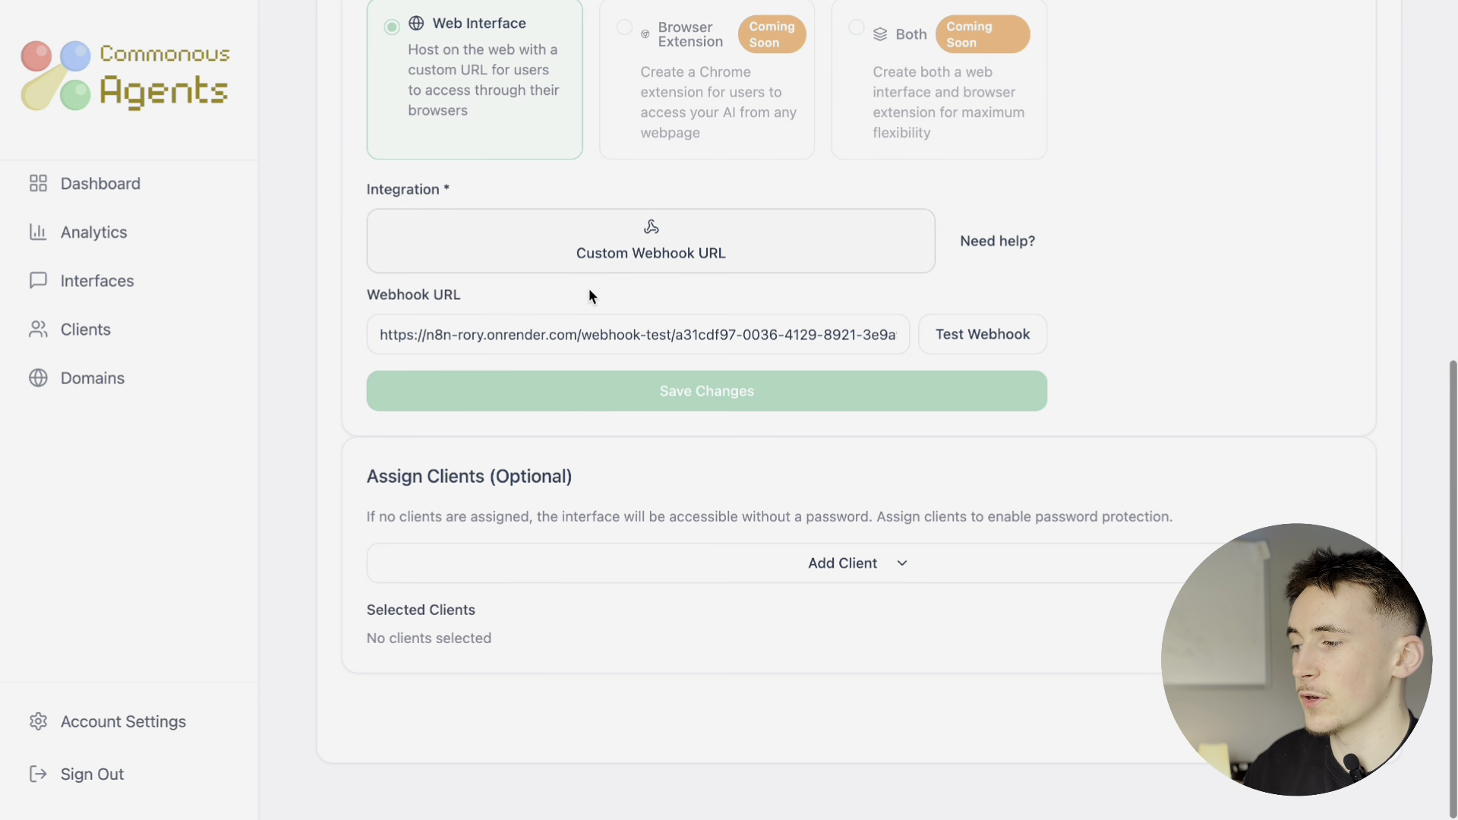
left_click(862, 564)
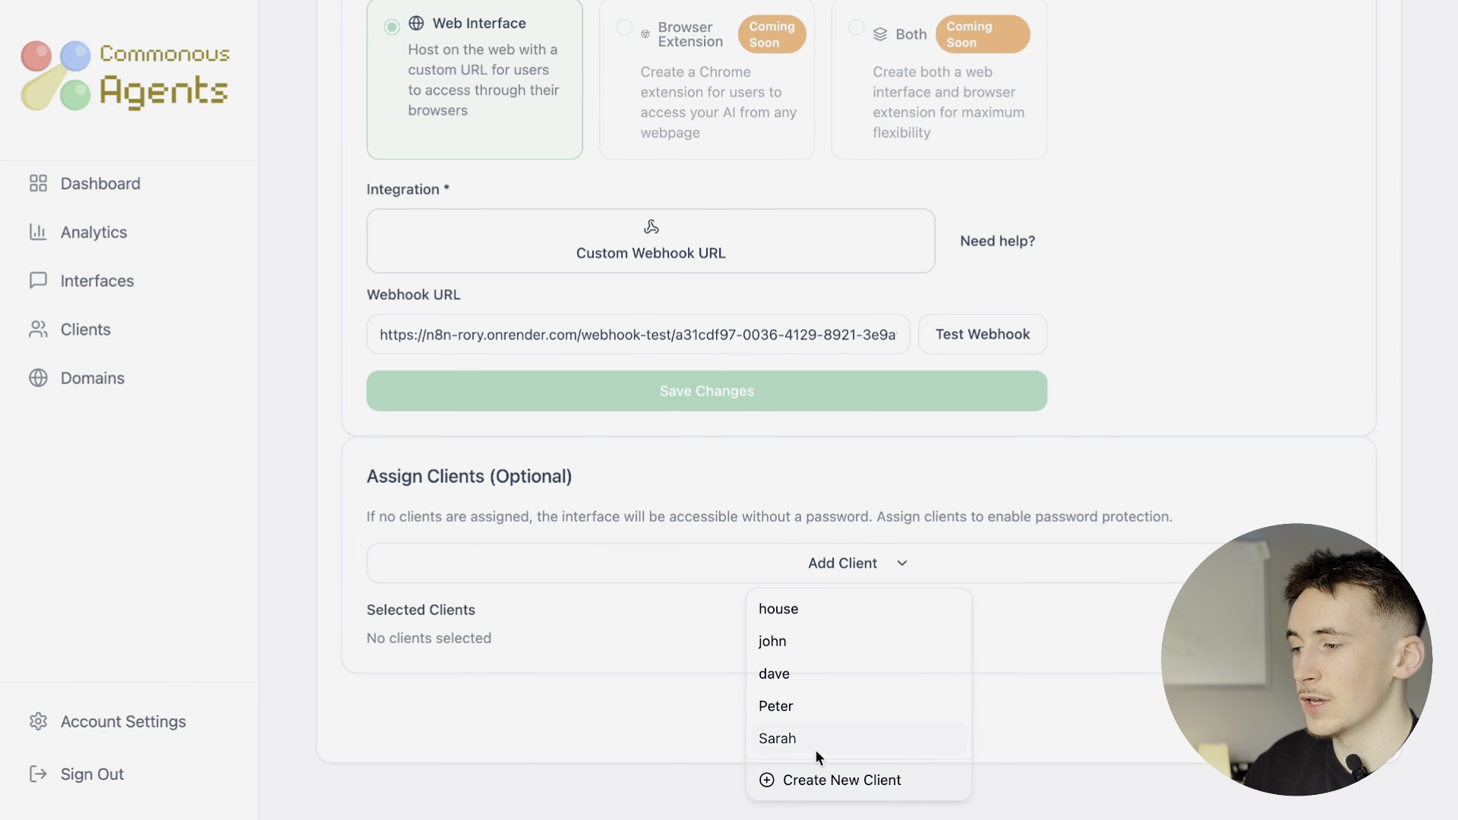
left_click(641, 668)
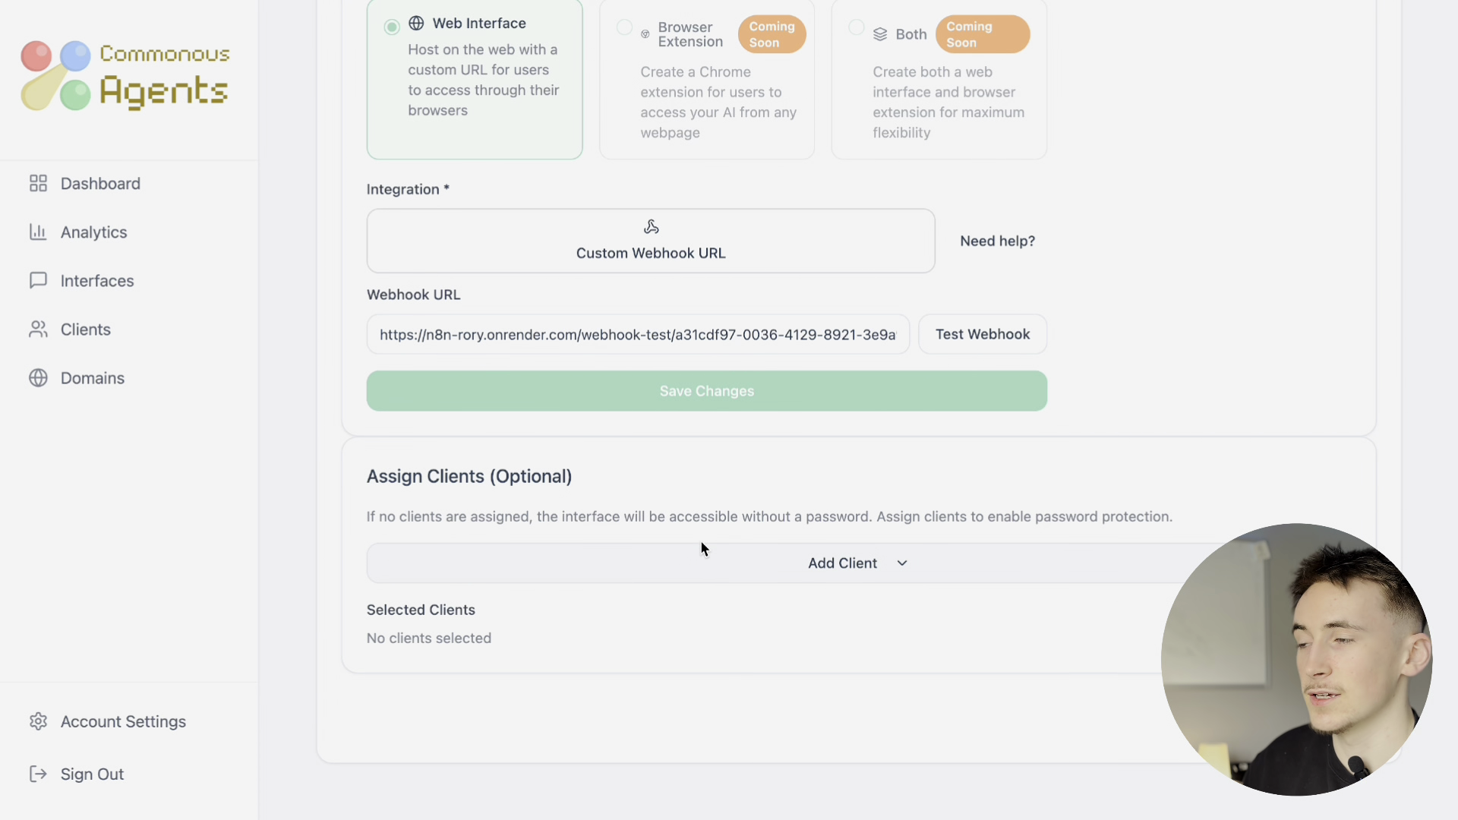
scroll(700, 539, "up", 5)
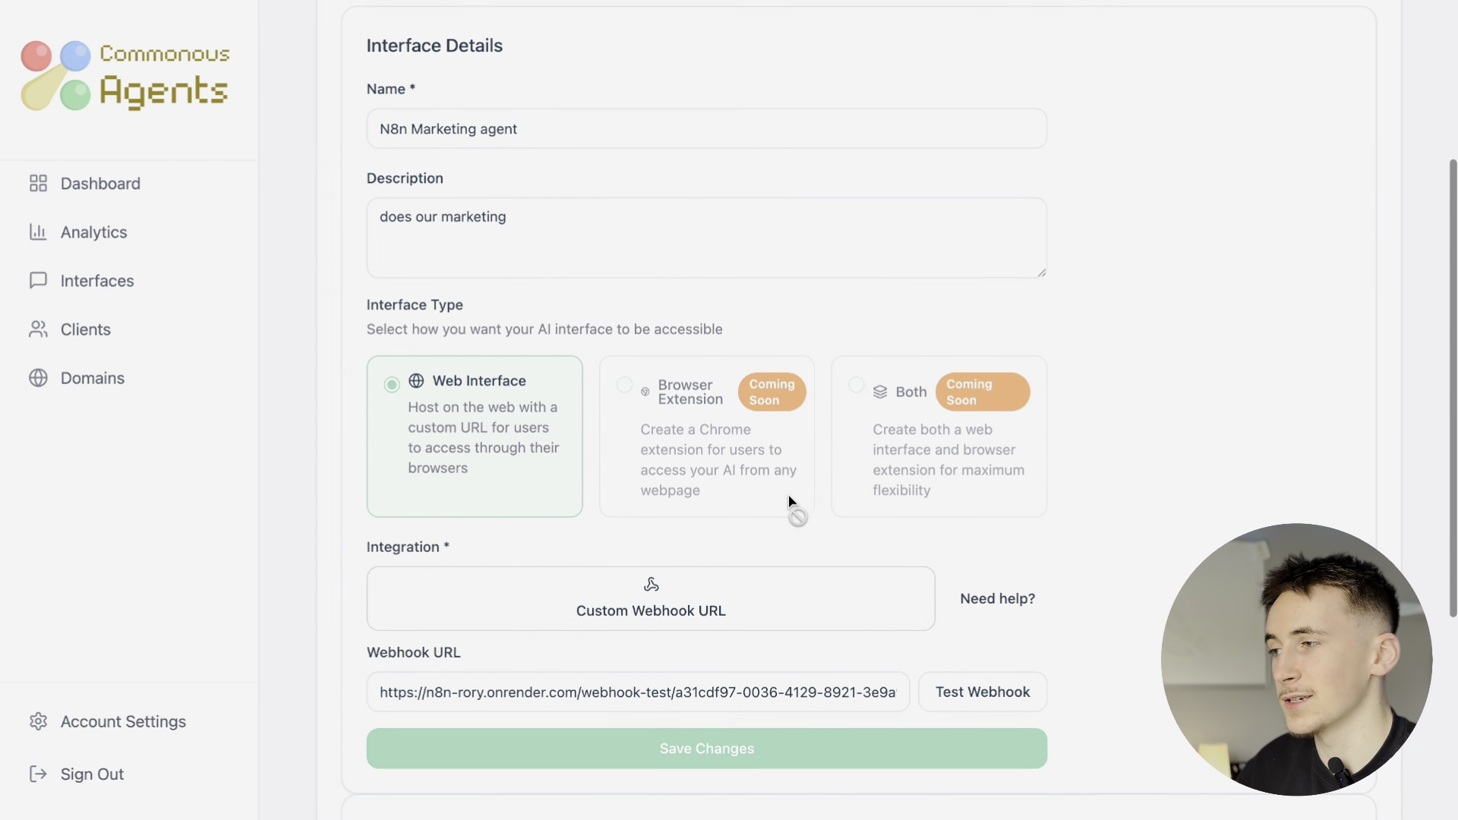
scroll(908, 448, "up", 2)
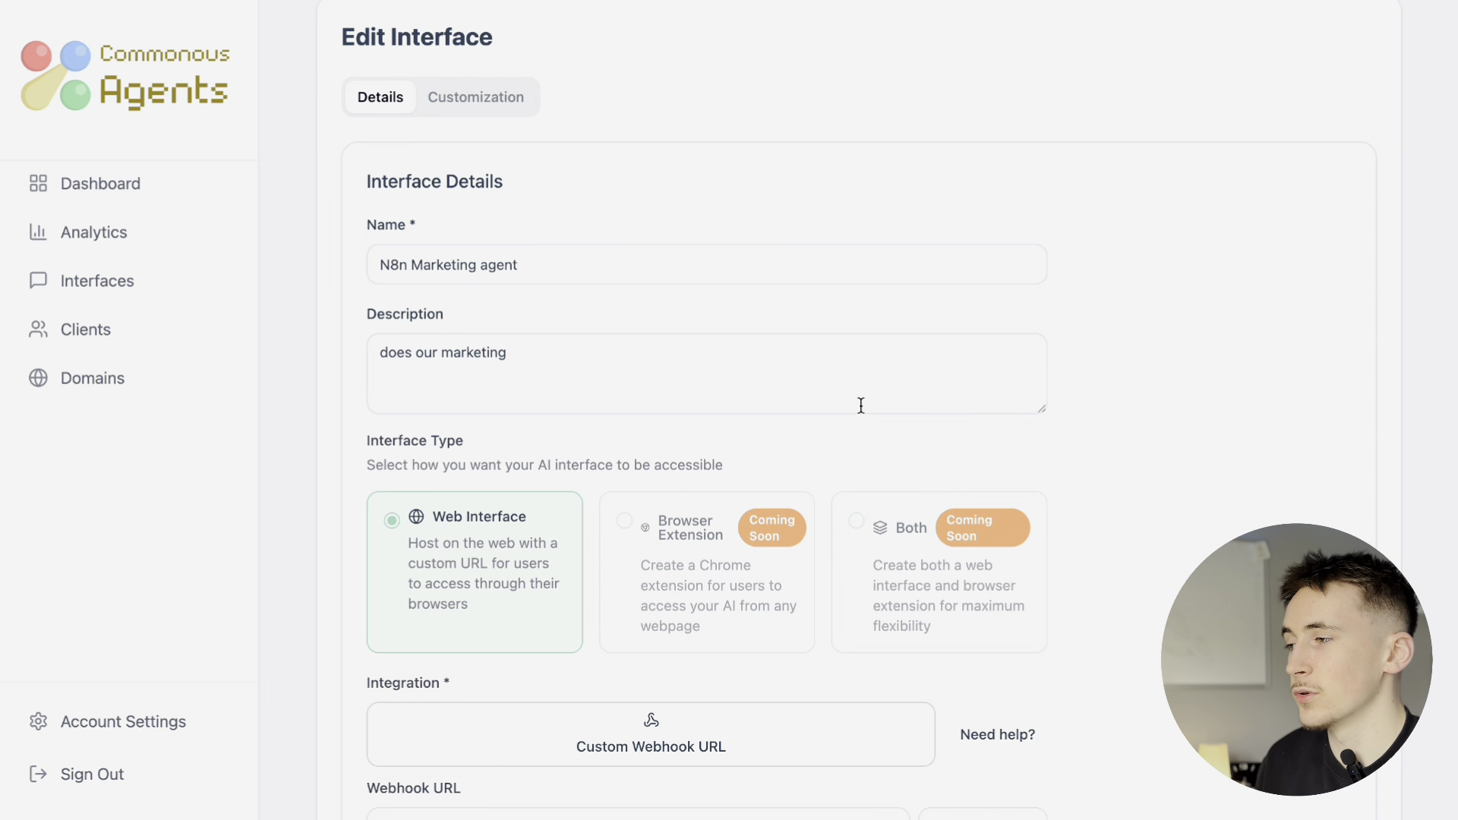
Step: Look over the appearance color settings in the interface's customization
left_click(475, 96)
scroll(689, 243, "down", 5)
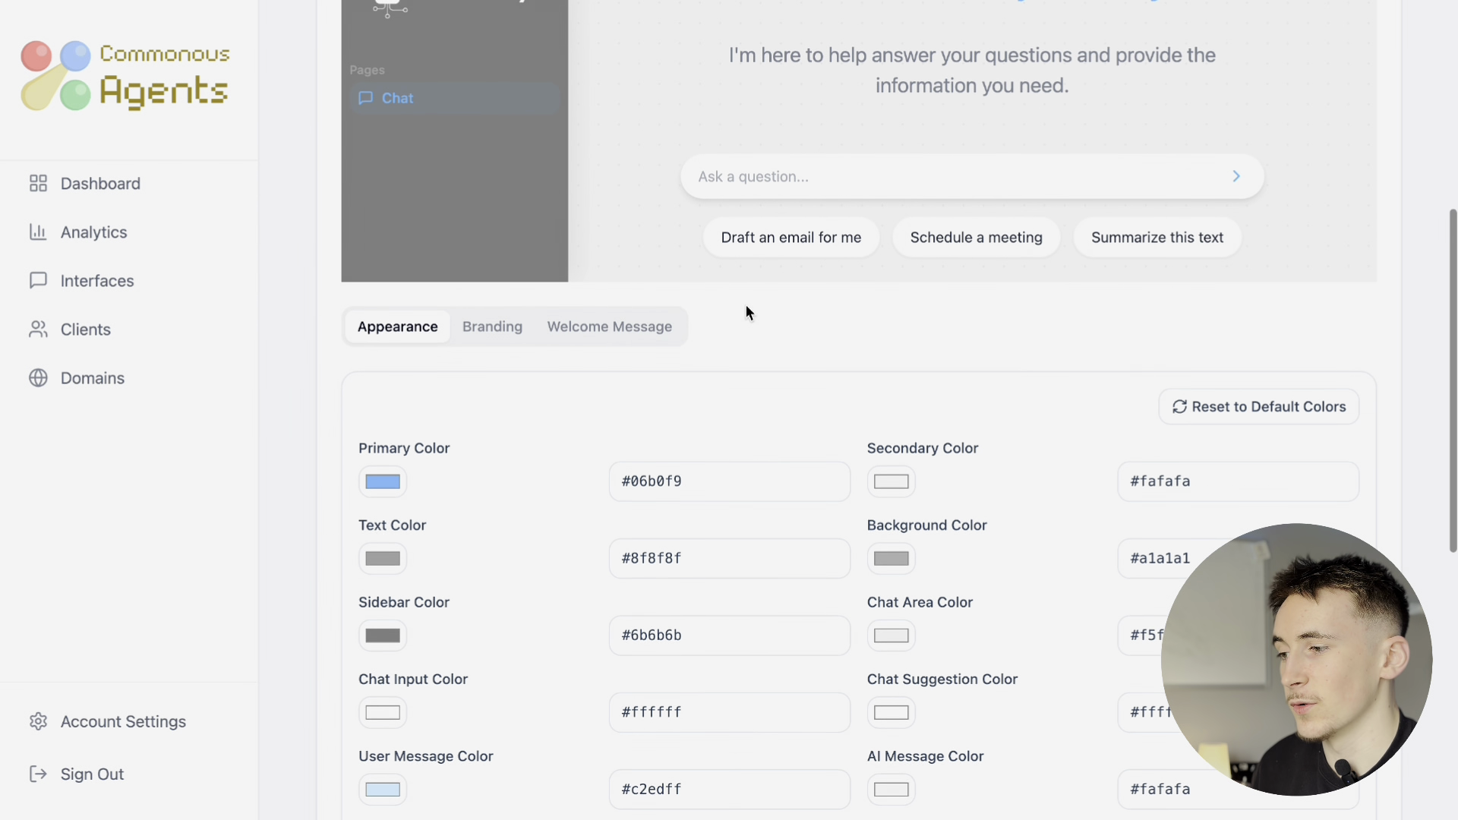